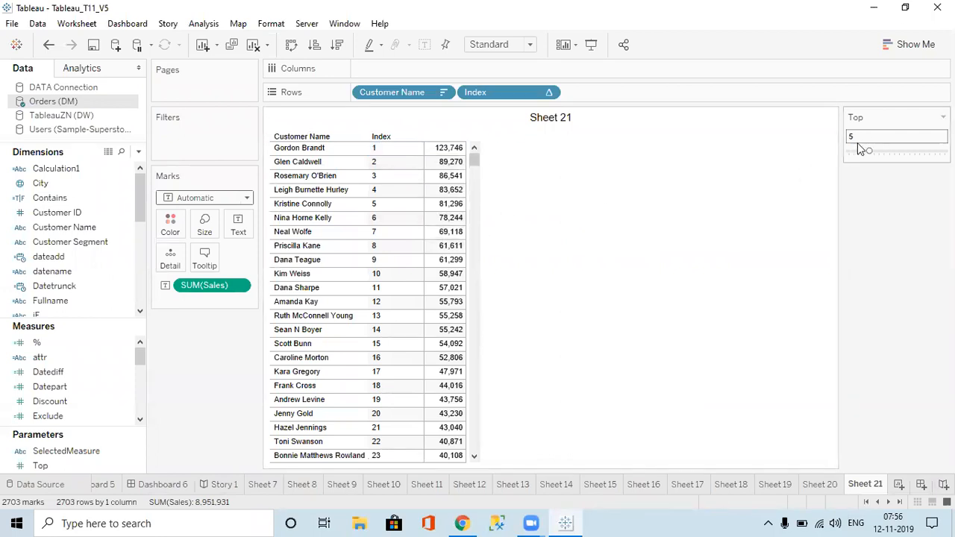
Step: Create a calculated field named "Top paramater" in the Orders (DM) data source
{"action": "left_click", "coordinate": [139, 153]}
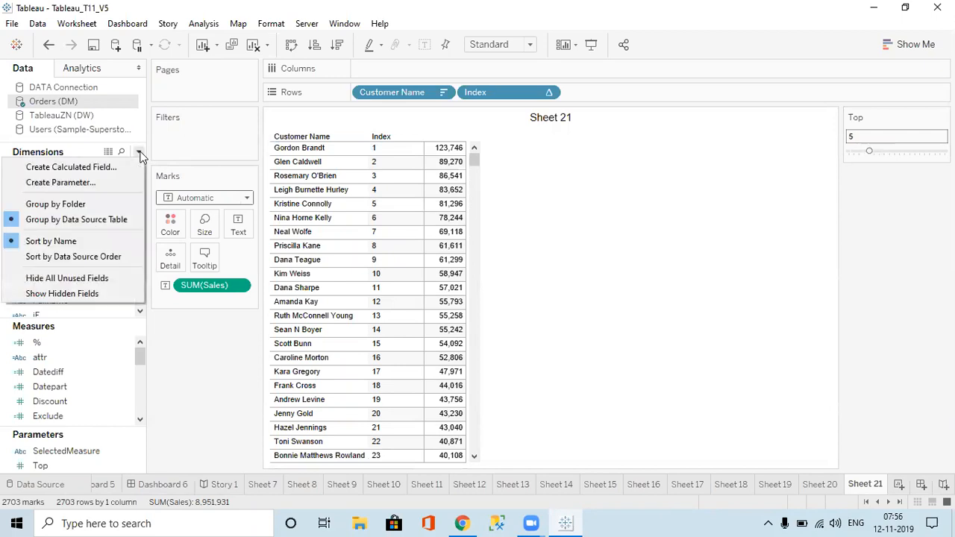
{"action": "left_click", "coordinate": [93, 166]}
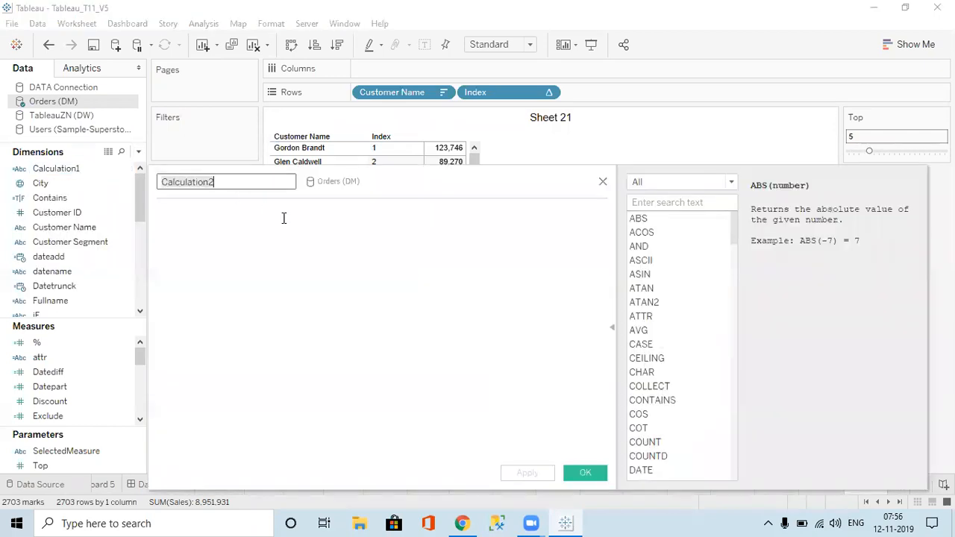
{"action": "type", "text": "If"}
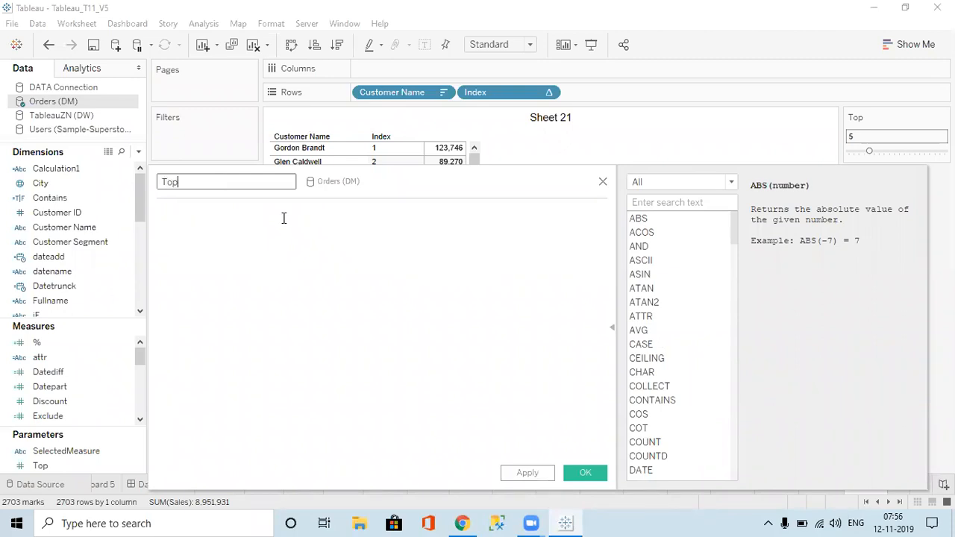
{"action": "type", "text": "Top paramater"}
{"action": "key", "text": "Tab"}
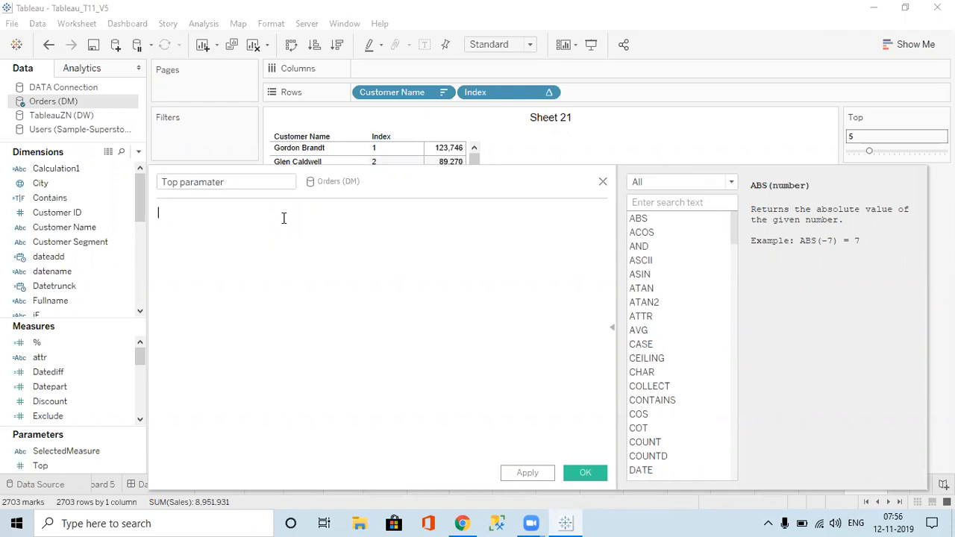
Step: Begin the Top paramater formula with the IF function
{"action": "type", "text": "i"}
{"action": "key", "text": "Return"}
{"action": "key", "text": "BackSpace"}
{"action": "key", "text": "BackSpace"}
{"action": "key", "text": "BackSpace"}
{"action": "key", "text": "BackSpace"}
{"action": "type", "text": "if"}
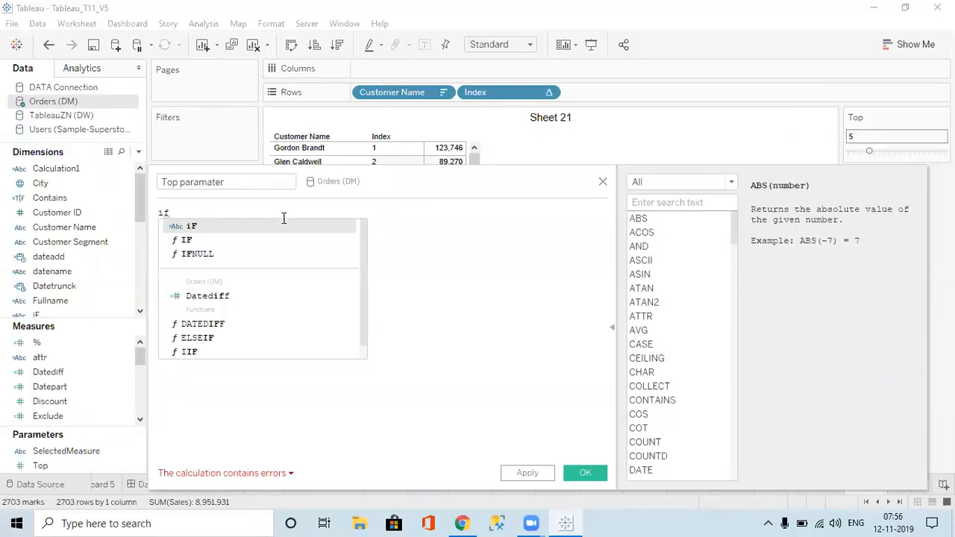
{"action": "key", "text": "Down"}
{"action": "key", "text": "Down"}
{"action": "key", "text": "Up"}
{"action": "key", "text": "Return"}
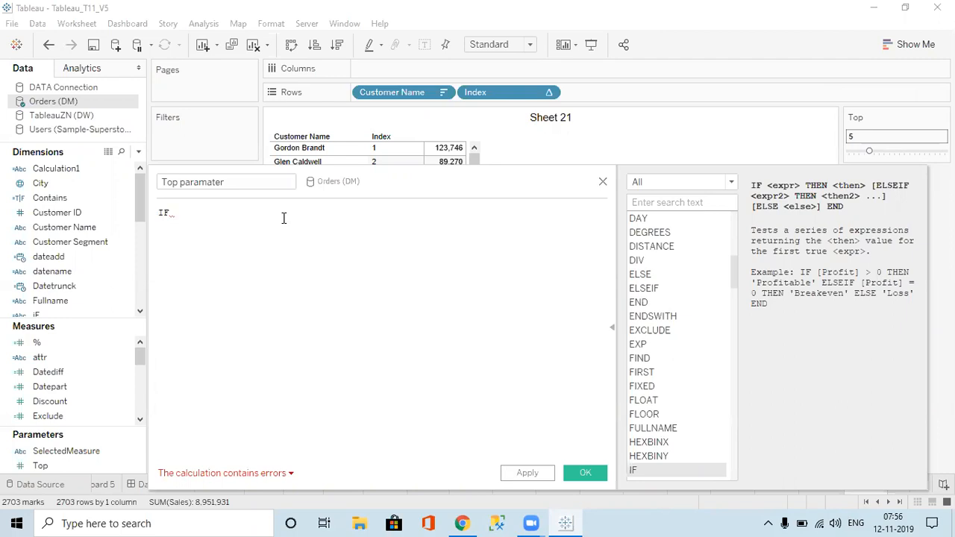
Step: Write the IF condition as [Top] < = [Index], using the Top parameter and the Index field
{"action": "type", "text": "top"}
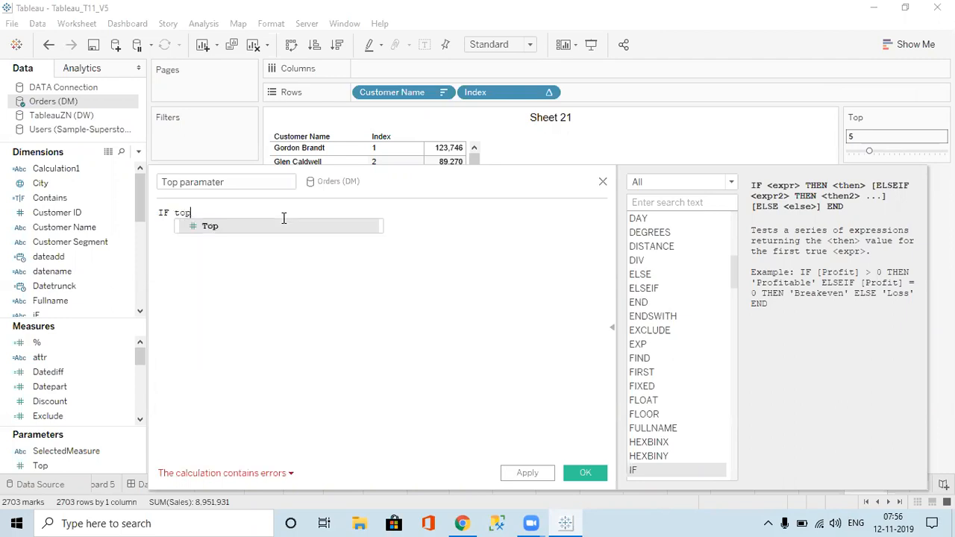
{"action": "key", "text": "Return"}
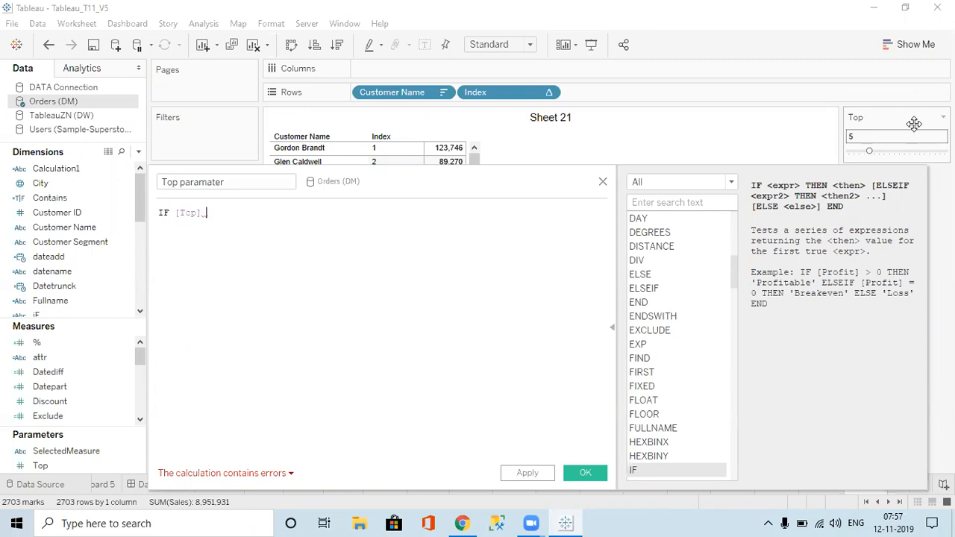
{"action": "type", "text": "<"}
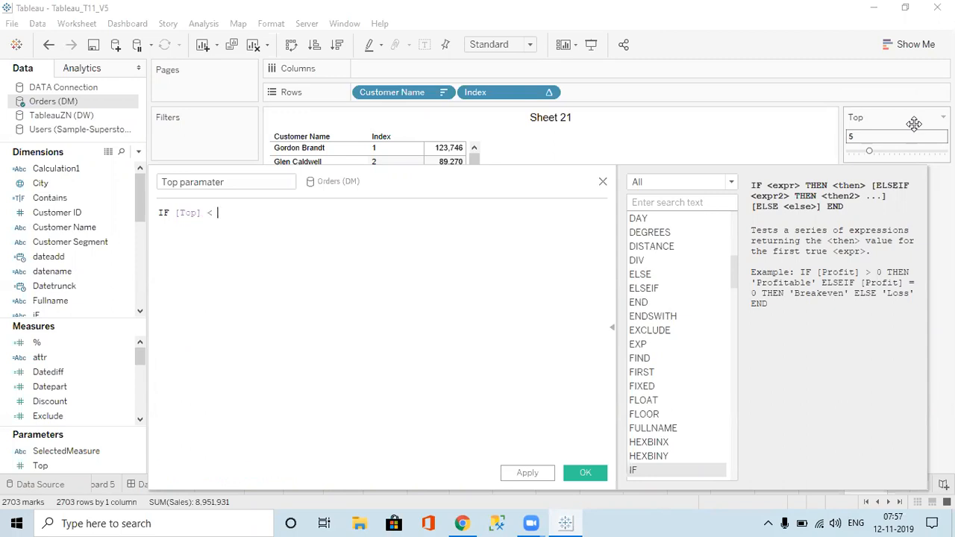
{"action": "type", "text": " = in"}
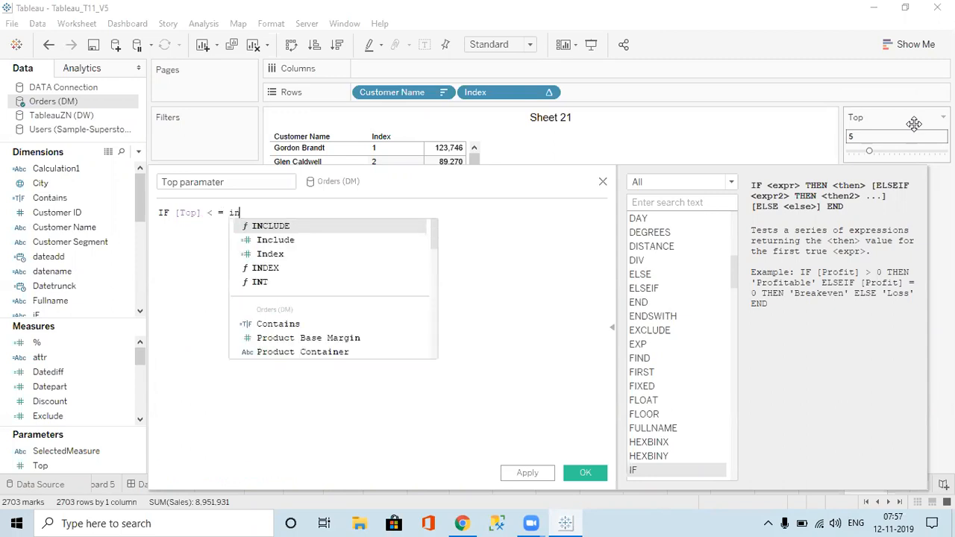
{"action": "key", "text": "Down"}
{"action": "key", "text": "Down"}
{"action": "key", "text": "Return"}
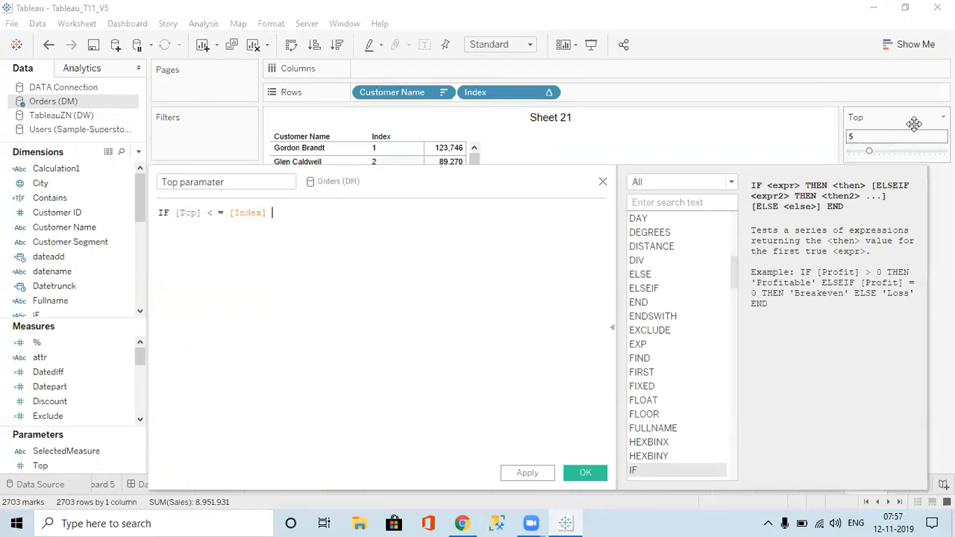
Step: Complete the formula with THEN 'true' and, on a new line, ELSE 'false' END
{"action": "type", "text": "THEN "}
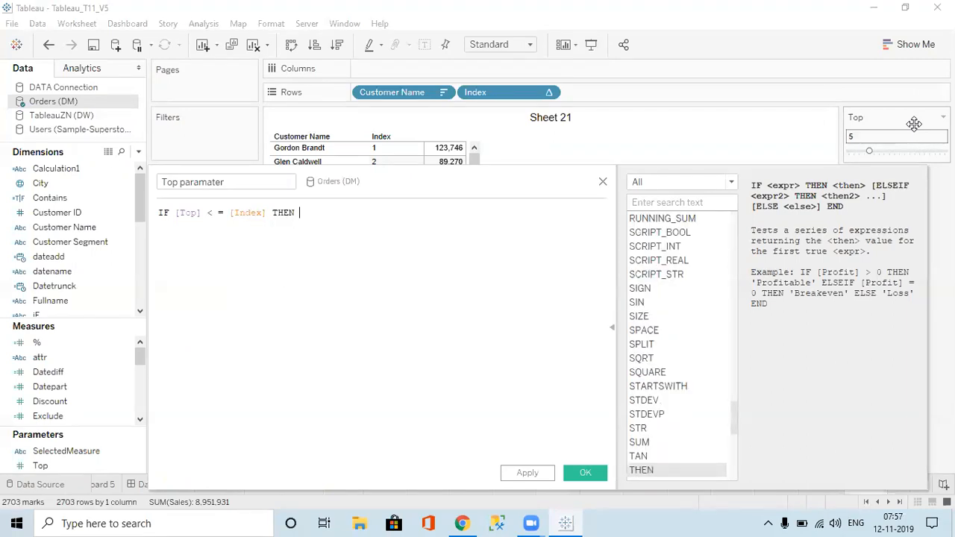
{"action": "type", "text": "re"}
{"action": "key", "text": "BackSpace"}
{"action": "key", "text": "BackSpace"}
{"action": "type", "text": "'true"}
{"action": "key", "text": "Return"}
{"action": "type", "text": "el"}
{"action": "key", "text": "Return"}
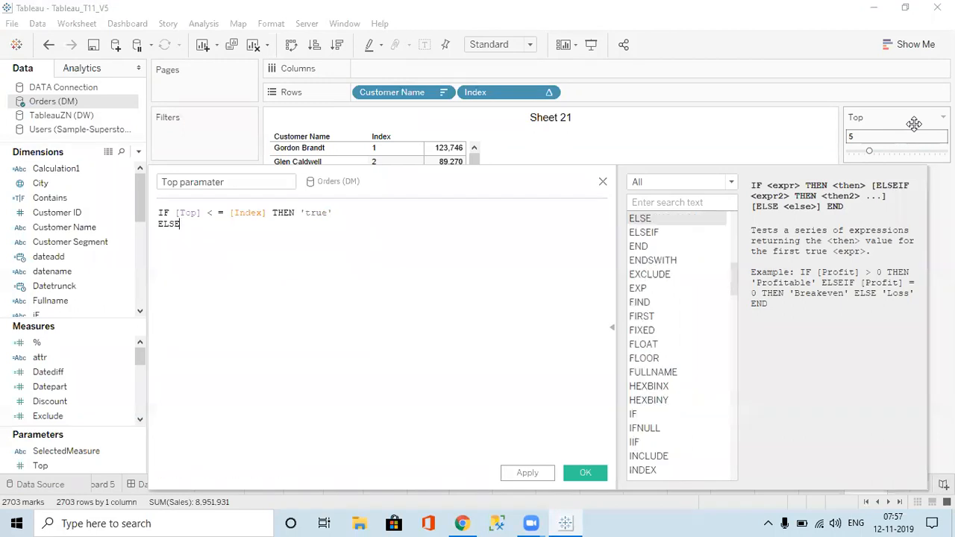
{"action": "type", "text": "'false' end"}
{"action": "key", "text": "Return"}
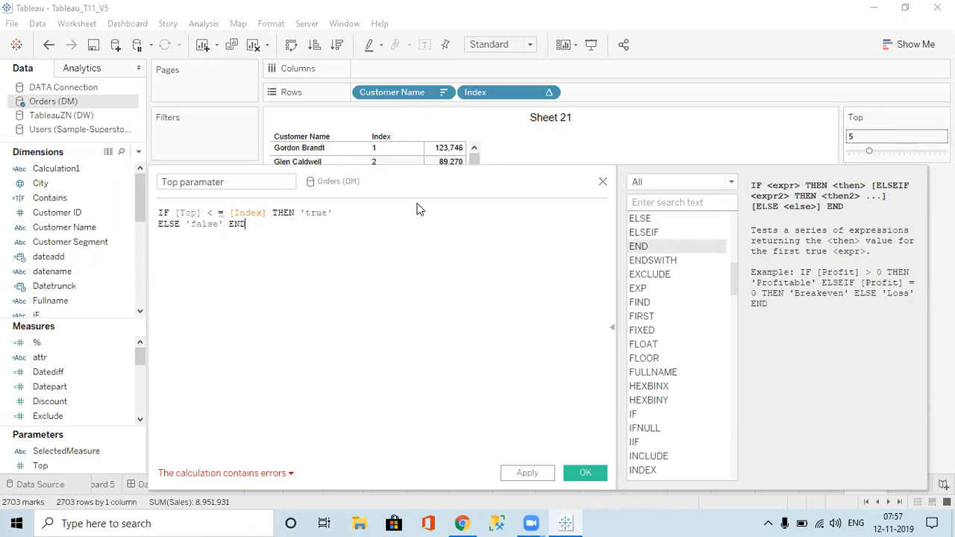
Step: Remove the equals sign from the formula's comparison, leaving [Top] < [Index], and save the calculated field
{"action": "left_click", "coordinate": [228, 214]}
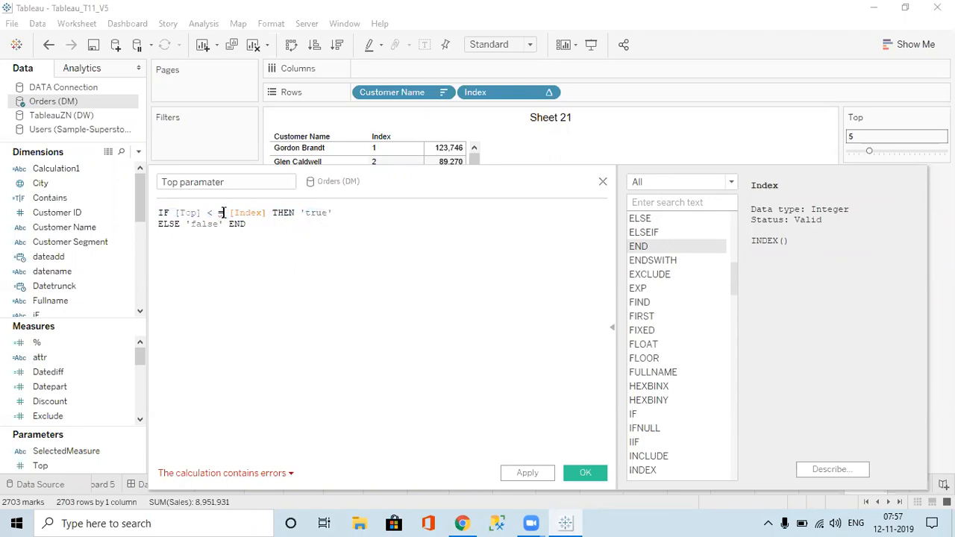
{"action": "key", "text": "BackSpace"}
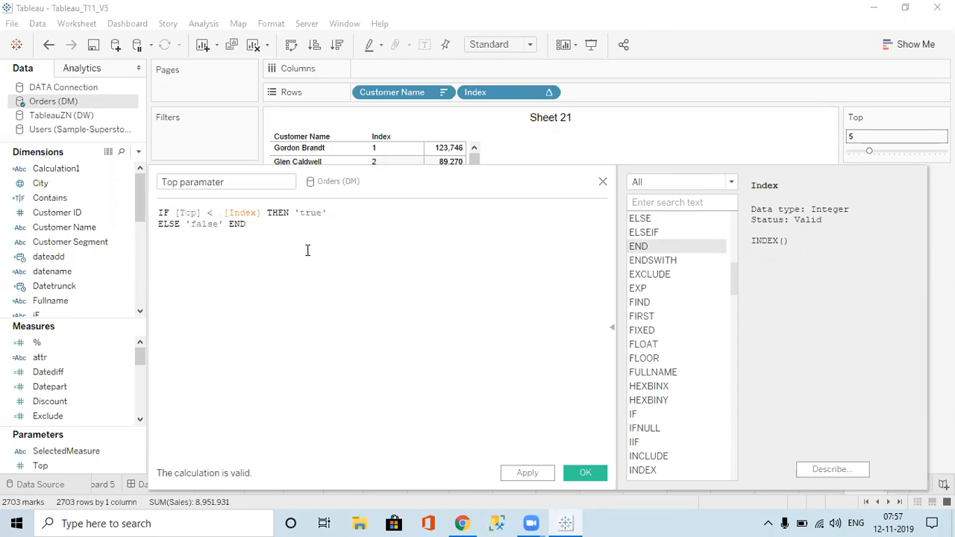
{"action": "left_click_drag", "start_coordinate": [408, 179], "coordinate": [387, 112]}
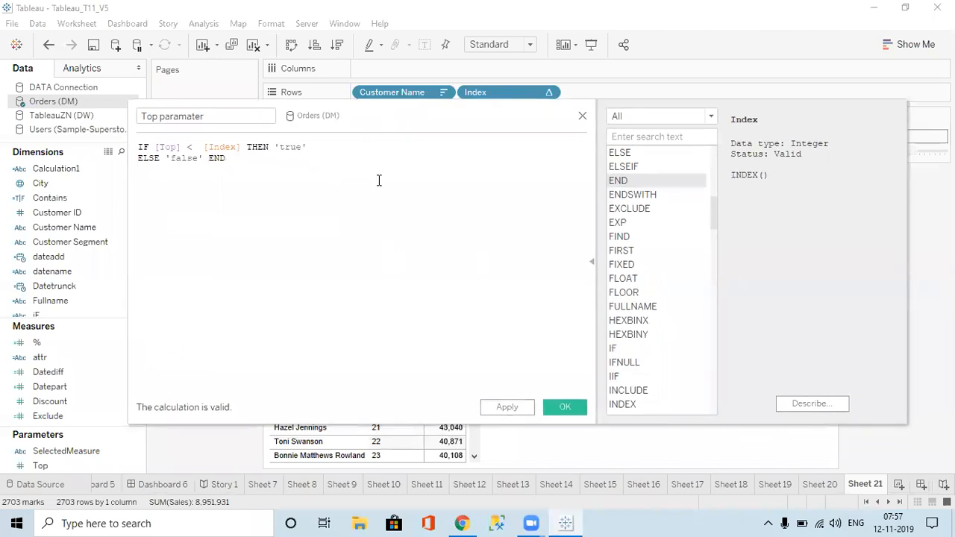
{"action": "left_click", "coordinate": [558, 407]}
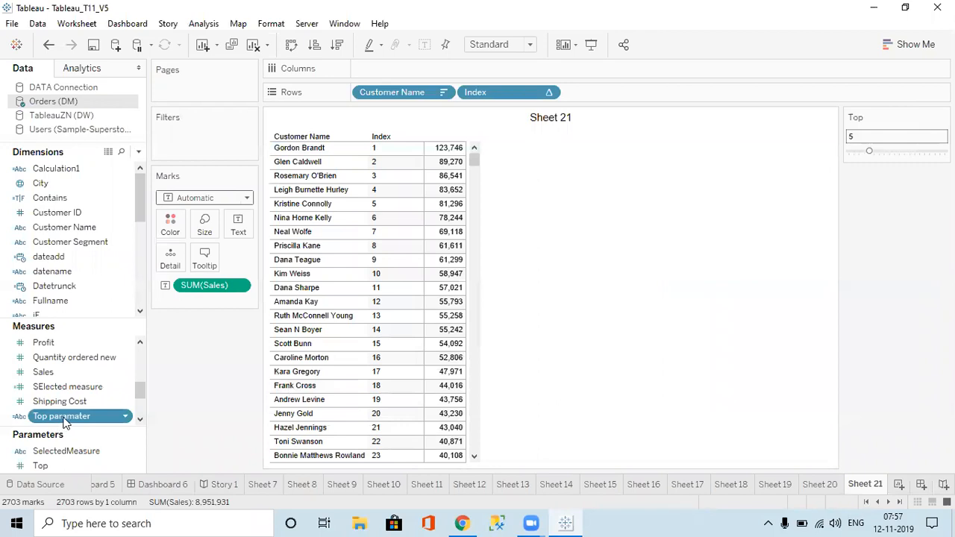
Step: Filter the sheet by the Top paramater field, keeping only the value true
{"action": "left_click_drag", "start_coordinate": [48, 416], "coordinate": [177, 145]}
{"action": "left_click", "coordinate": [346, 169]}
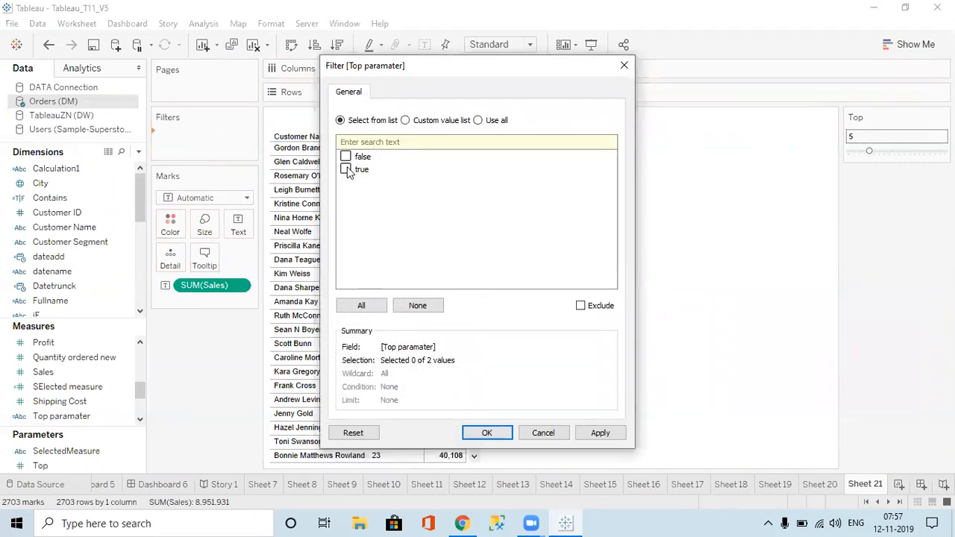
{"action": "left_click", "coordinate": [478, 434]}
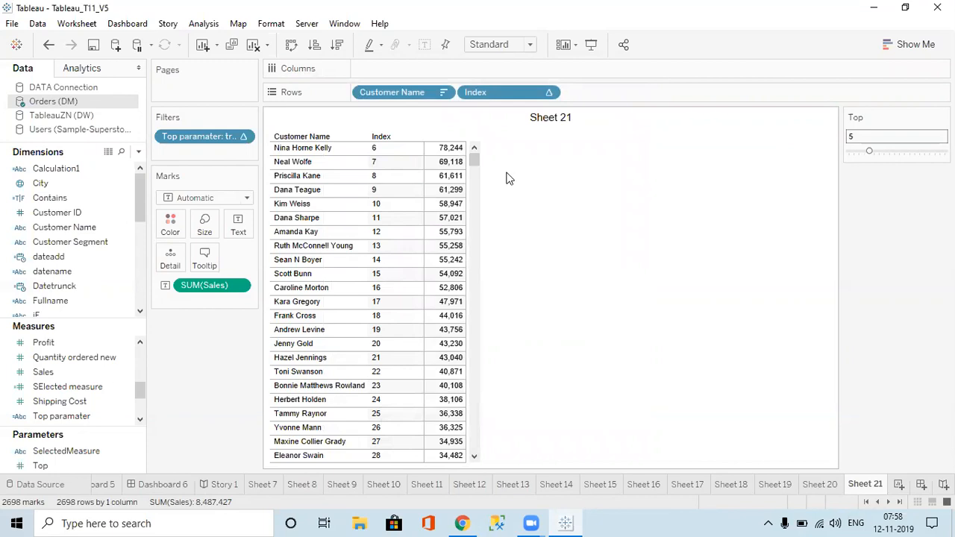
Step: Open the Top paramater calculation for editing and insert [Index] < before [Top] in the condition
{"action": "left_click", "coordinate": [51, 372]}
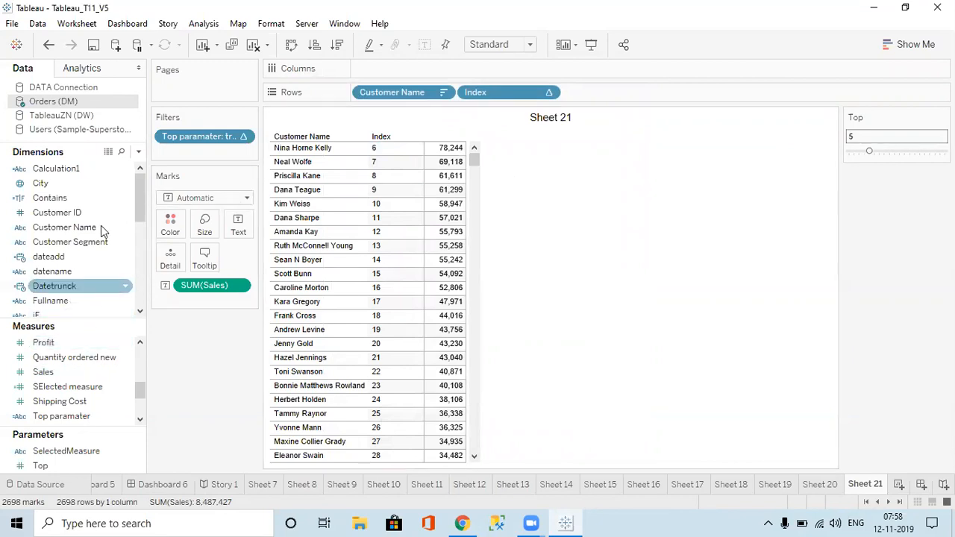
{"action": "right_click", "coordinate": [63, 422]}
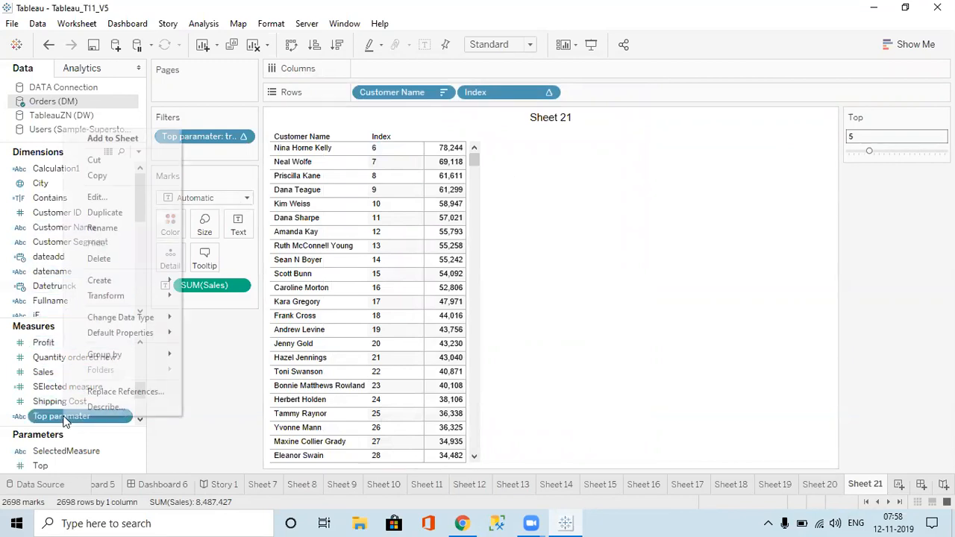
{"action": "left_click", "coordinate": [106, 203]}
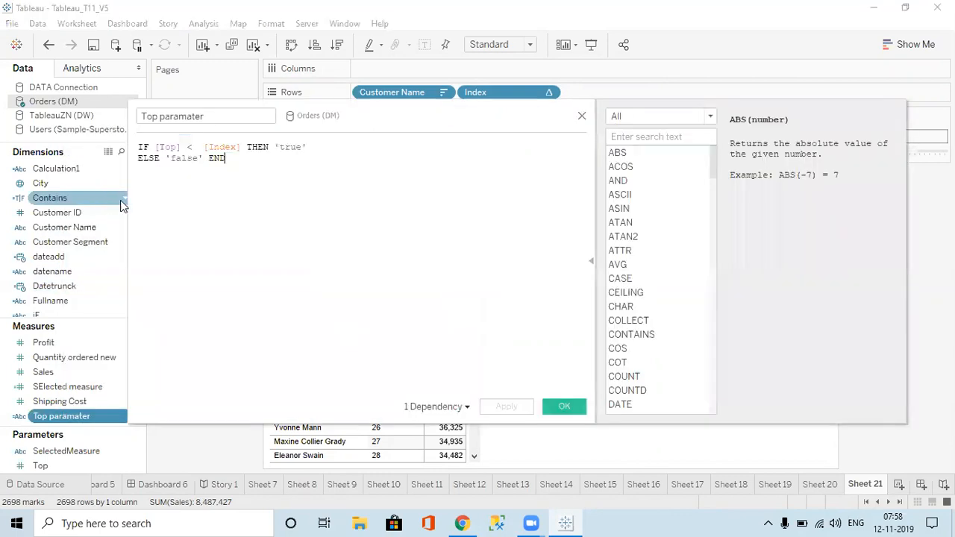
{"action": "left_click", "coordinate": [156, 147]}
{"action": "type", "text": "In"}
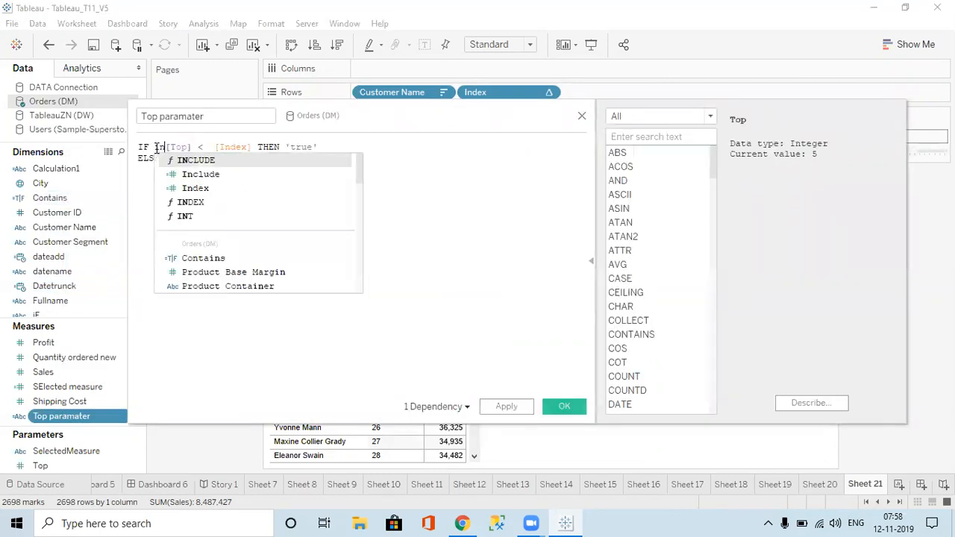
{"action": "key", "text": "Down"}
{"action": "key", "text": "Return"}
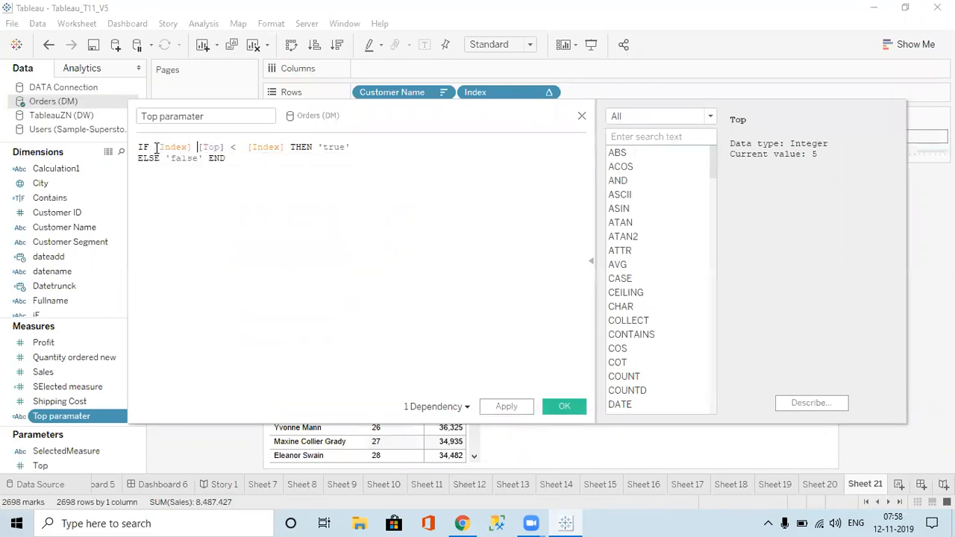
{"action": "type", "text": "<"}
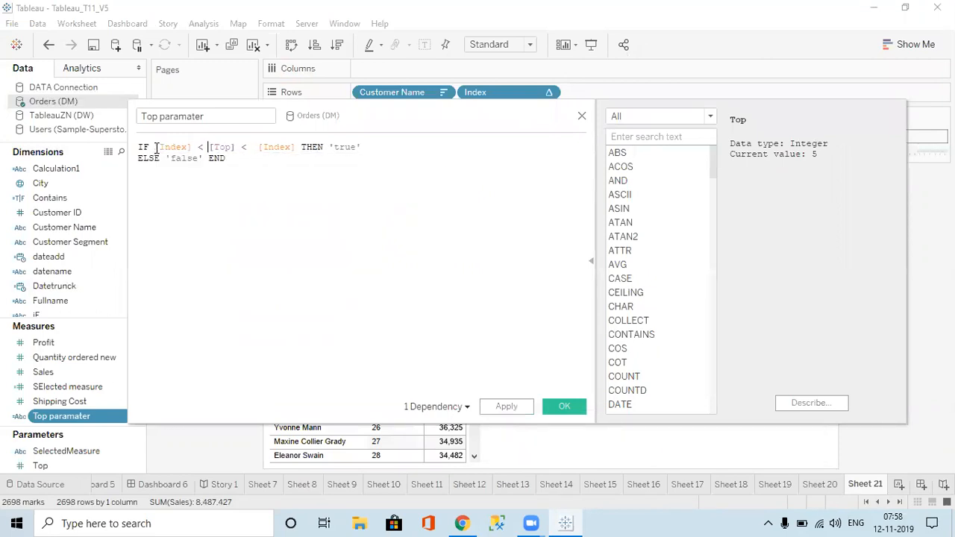
Step: Delete the trailing < [Index] after [Top] so the condition reads [Index] < [Top], and save the calculation
{"action": "key", "text": "Right"}
{"action": "key", "text": "Right"}
{"action": "key", "text": "Right"}
{"action": "key", "text": "Right"}
{"action": "key", "text": "Right"}
{"action": "key", "text": "Right"}
{"action": "key", "text": "shift+Right"}
{"action": "key", "text": "shift+Right"}
{"action": "key", "text": "shift+Right"}
{"action": "key", "text": "shift+Right"}
{"action": "key", "text": "shift+Right"}
{"action": "key", "text": "shift+Right"}
{"action": "key", "text": "shift+Right"}
{"action": "key", "text": "shift+Right"}
{"action": "key", "text": "shift+Right"}
{"action": "key", "text": "shift+Right"}
{"action": "key", "text": "Delete"}
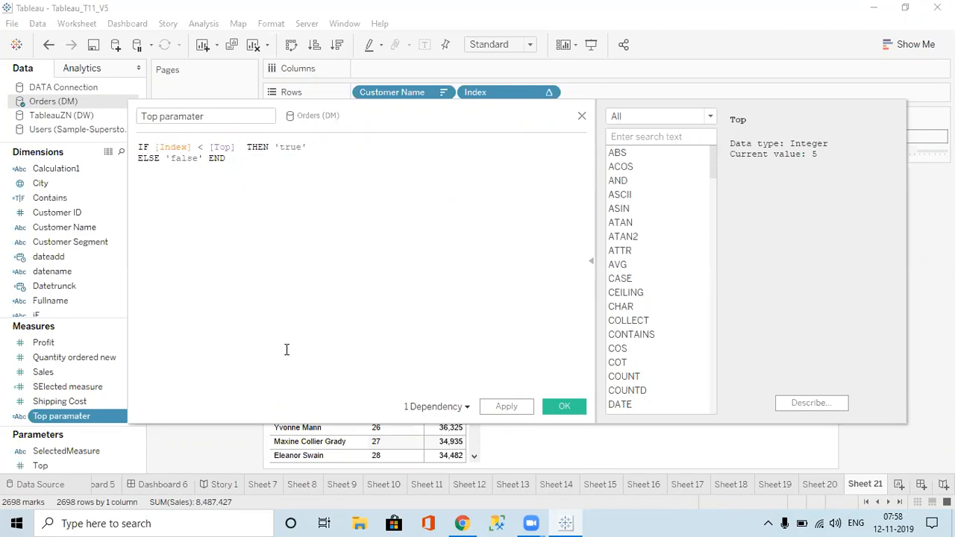
{"action": "left_click", "coordinate": [520, 410]}
{"action": "left_click", "coordinate": [559, 409]}
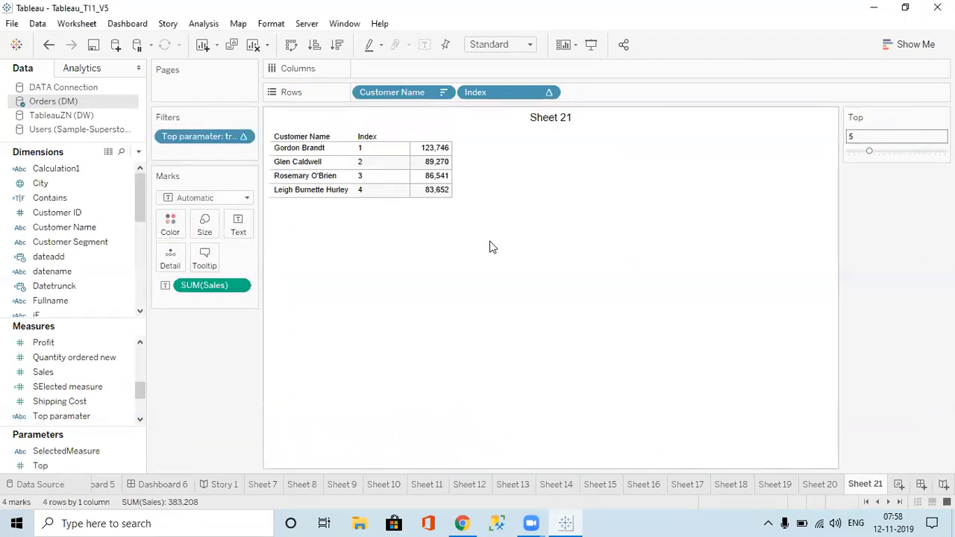
Step: Remove Index from Rows and display the customer sales as horizontal bars with mark labels
{"action": "left_click_drag", "start_coordinate": [488, 88], "coordinate": [335, 7]}
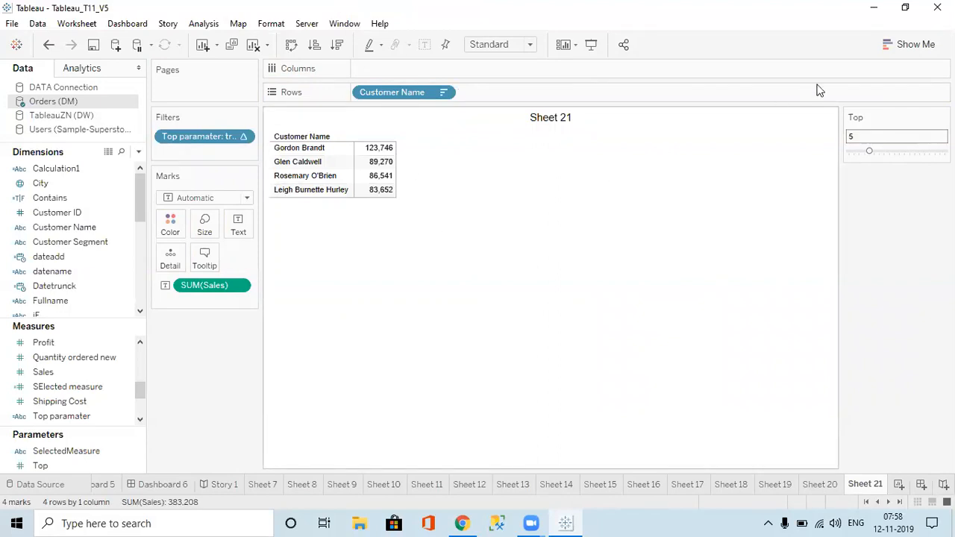
{"action": "left_click", "coordinate": [918, 43]}
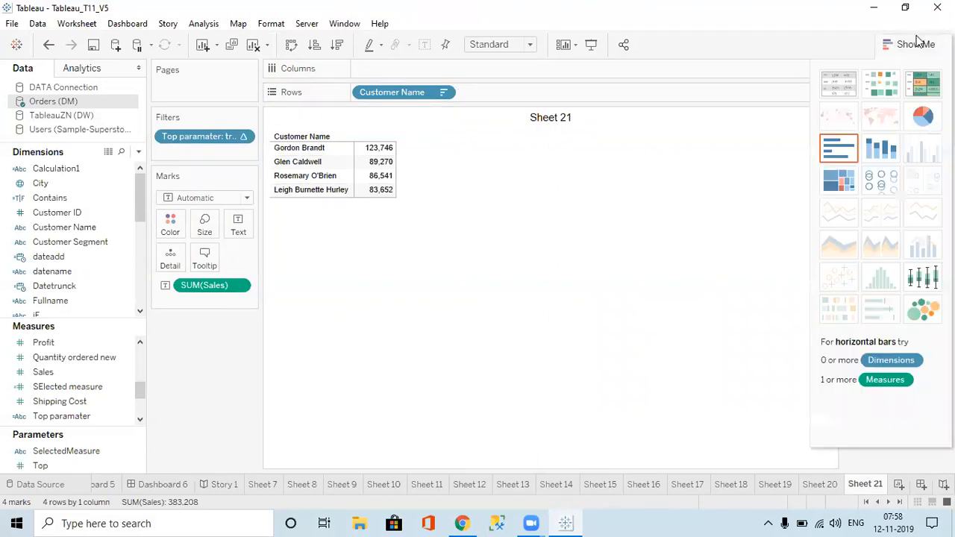
{"action": "left_click", "coordinate": [839, 147]}
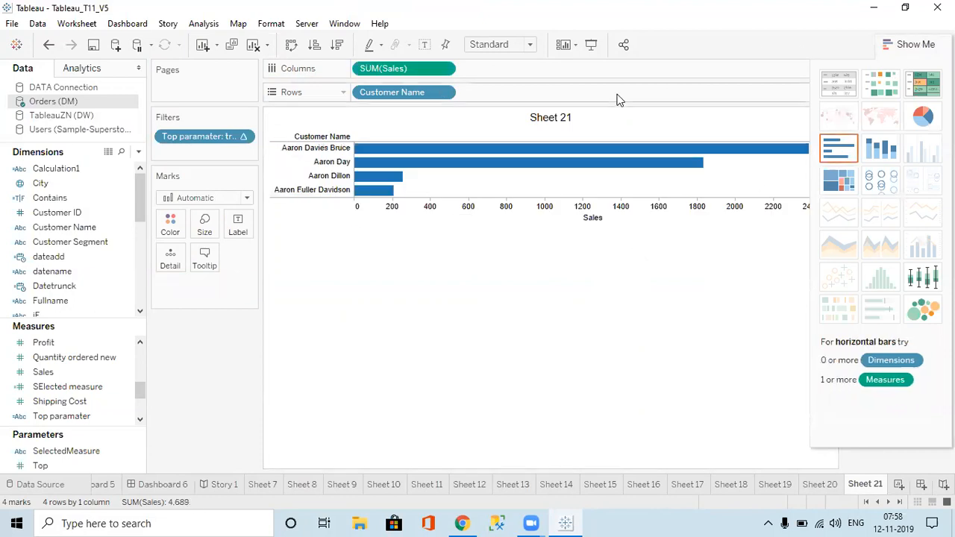
{"action": "left_click", "coordinate": [425, 46]}
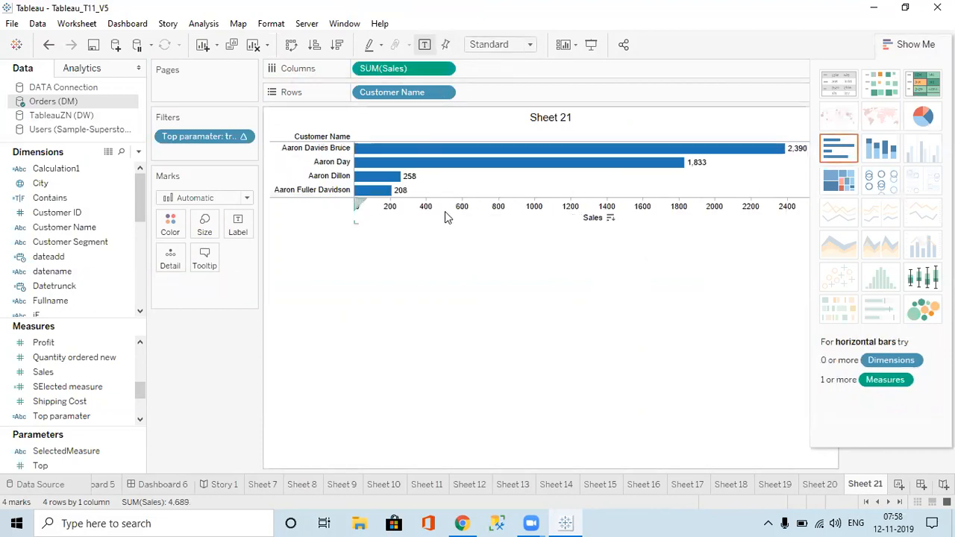
Step: Edit the sheet title, replacing the <Sheet Name> placeholder with the AGG(Top paramater) field
{"action": "double_click", "coordinate": [565, 120]}
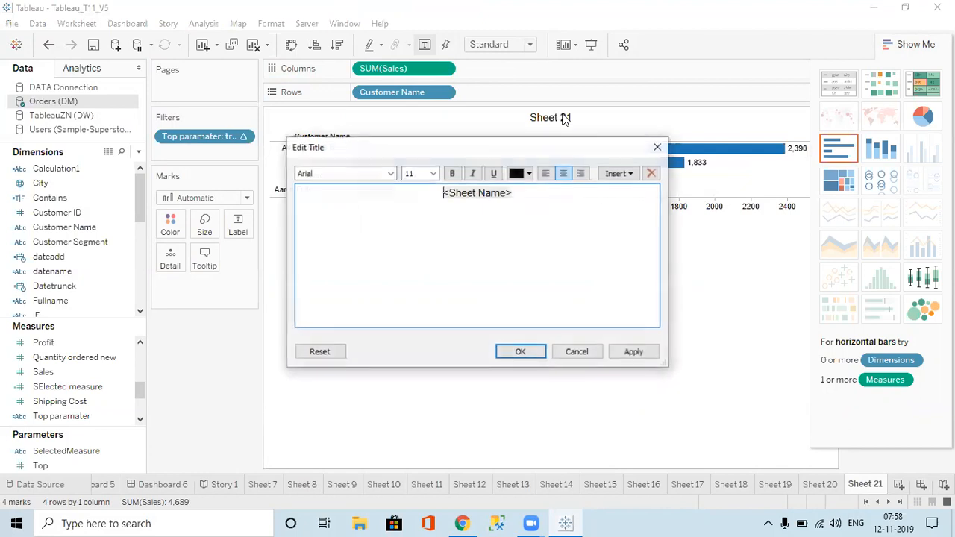
{"action": "left_click", "coordinate": [624, 176]}
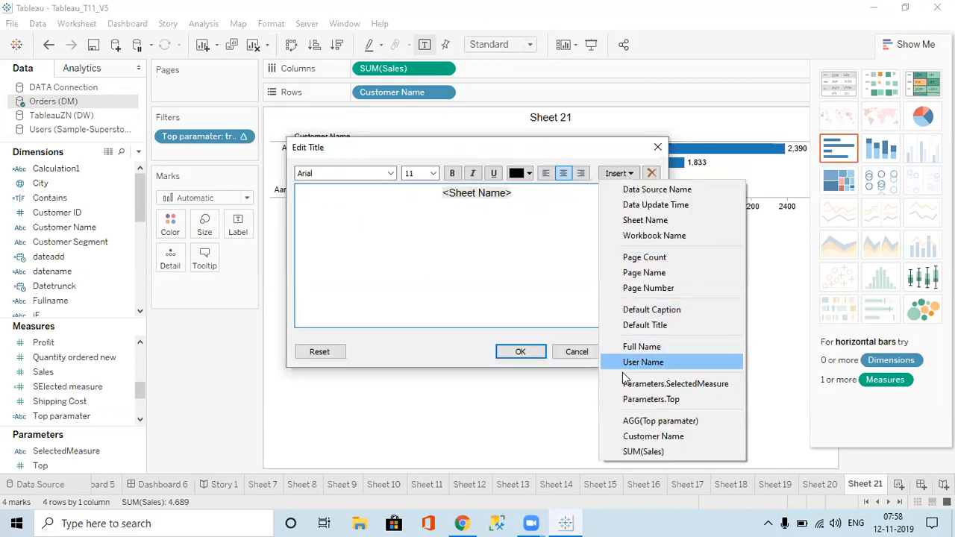
{"action": "left_click", "coordinate": [639, 422]}
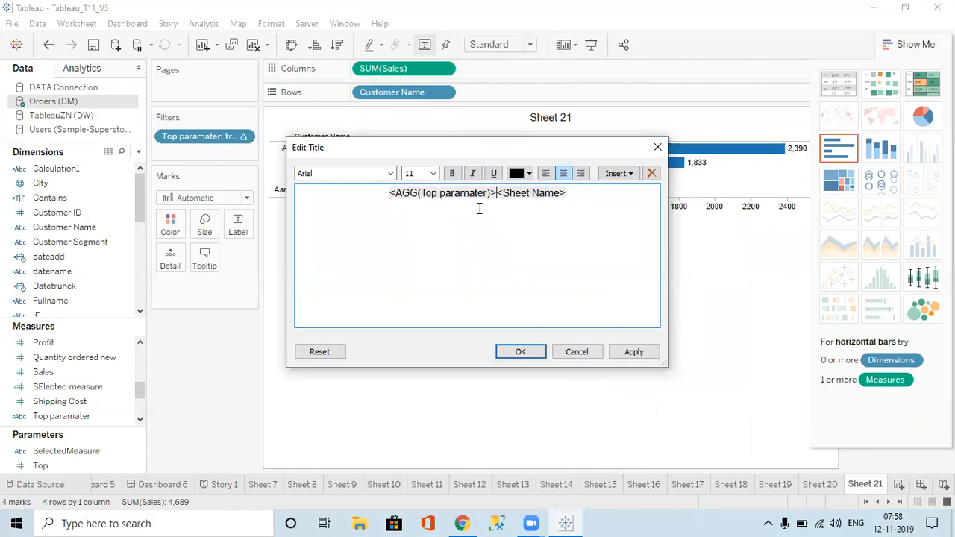
{"action": "key", "text": "shift+Right"}
{"action": "key", "text": "shift+Right"}
{"action": "key", "text": "shift+Right"}
{"action": "key", "text": "shift+Right"}
{"action": "key", "text": "shift+Right"}
{"action": "key", "text": "shift+Right"}
{"action": "key", "text": "shift+Right"}
{"action": "key", "text": "shift+Right"}
{"action": "key", "text": "shift+Right"}
{"action": "key", "text": "shift+Right"}
{"action": "key", "text": "shift+Right"}
{"action": "key", "text": "shift+Right"}
{"action": "key", "text": "Delete"}
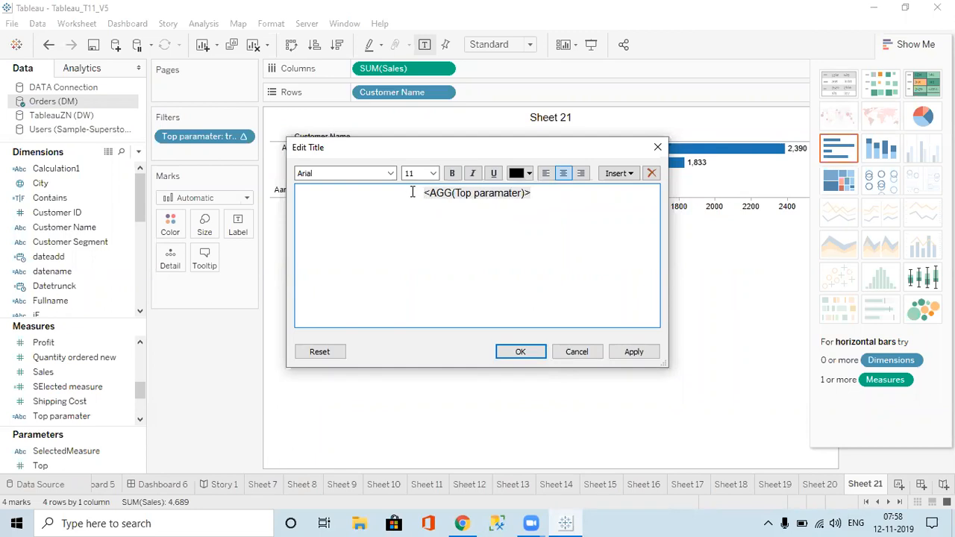
Step: Add text around the inserted field so the title reads "Customer wise Top <AGG(Top paramater)> Total Sales", and apply it
{"action": "type", "text": "Top"}
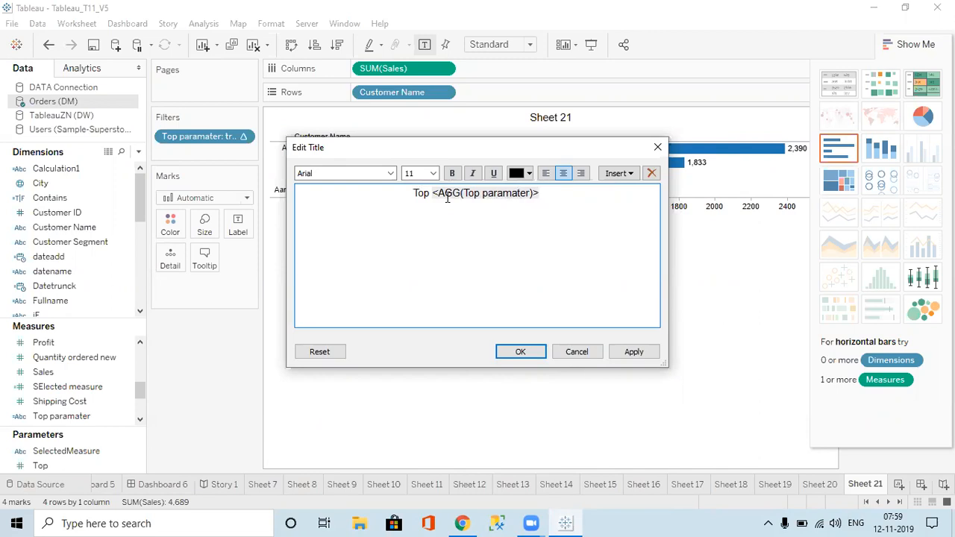
{"action": "left_click", "coordinate": [414, 196]}
{"action": "type", "text": "Cus"}
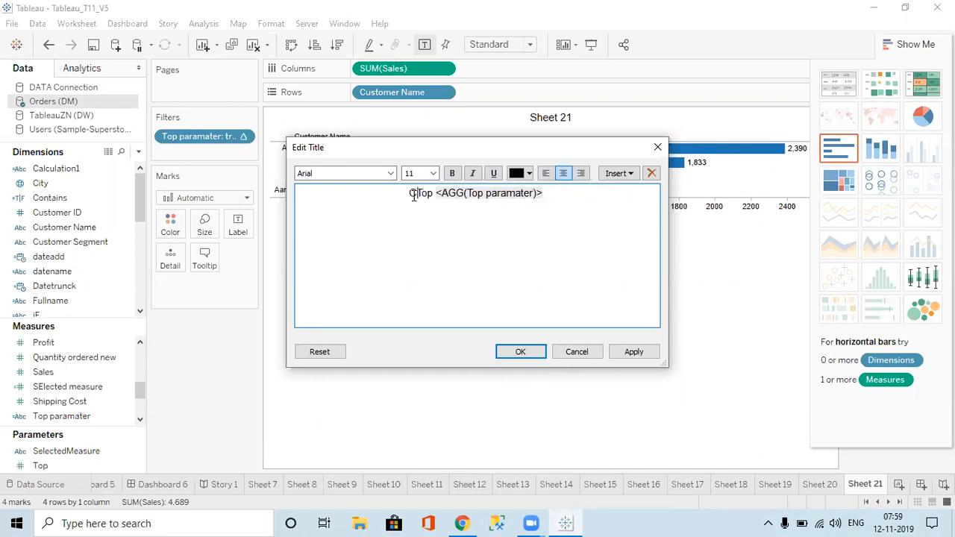
{"action": "type", "text": "tomer "}
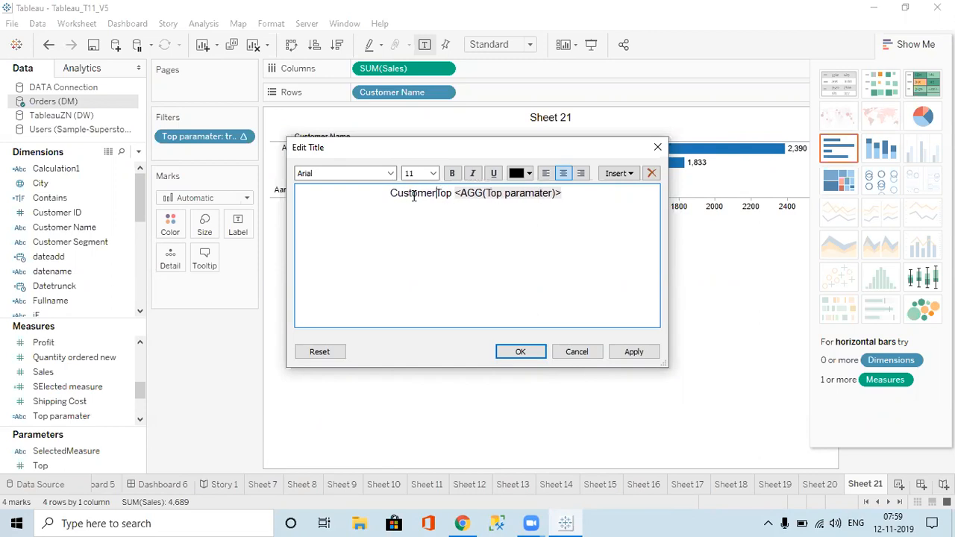
{"action": "type", "text": "wise "}
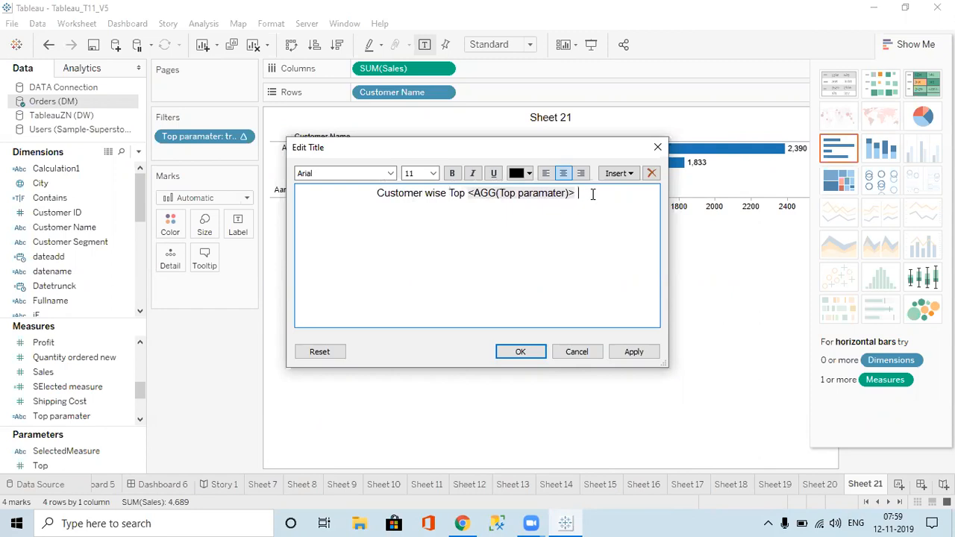
{"action": "type", "text": "Top <AGG(Top paramater)> To"}
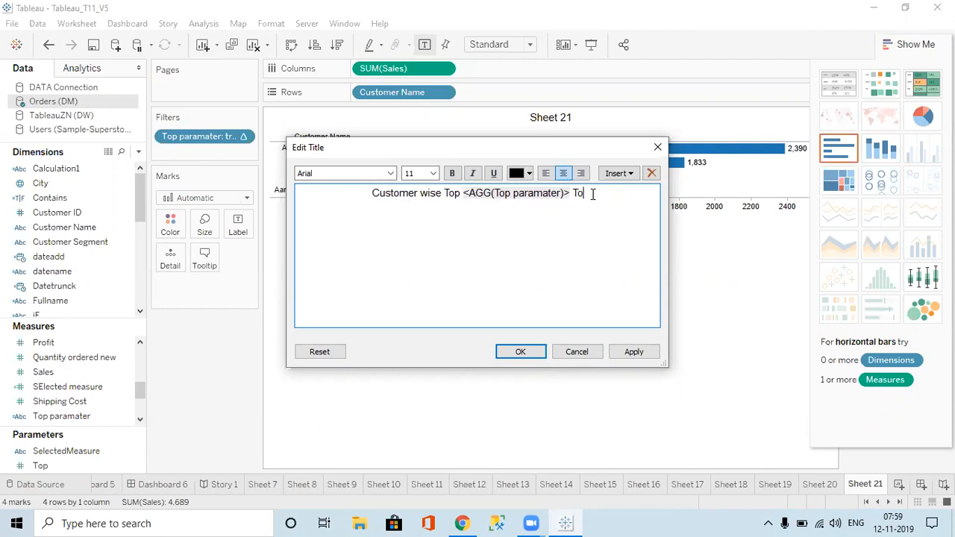
{"action": "type", "text": "tal Sales"}
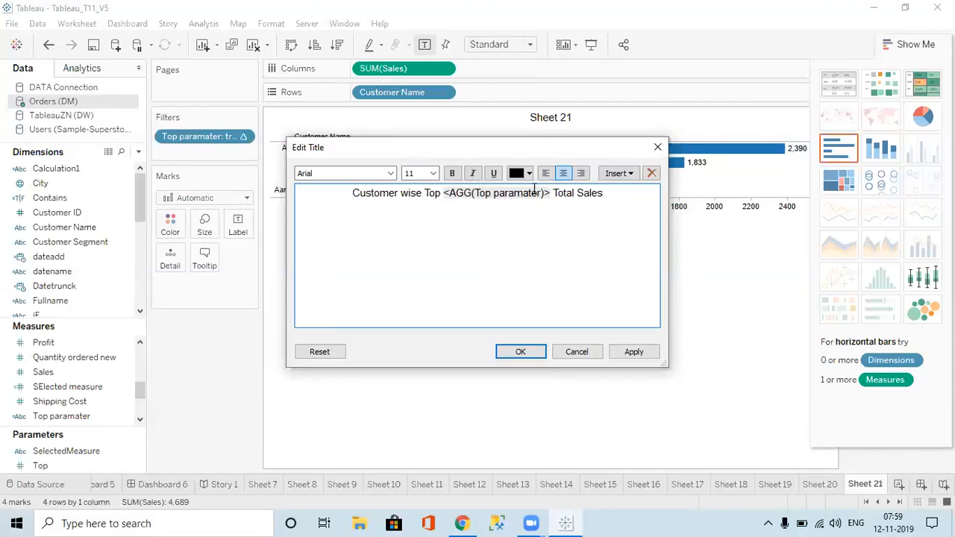
{"action": "left_click", "coordinate": [514, 353]}
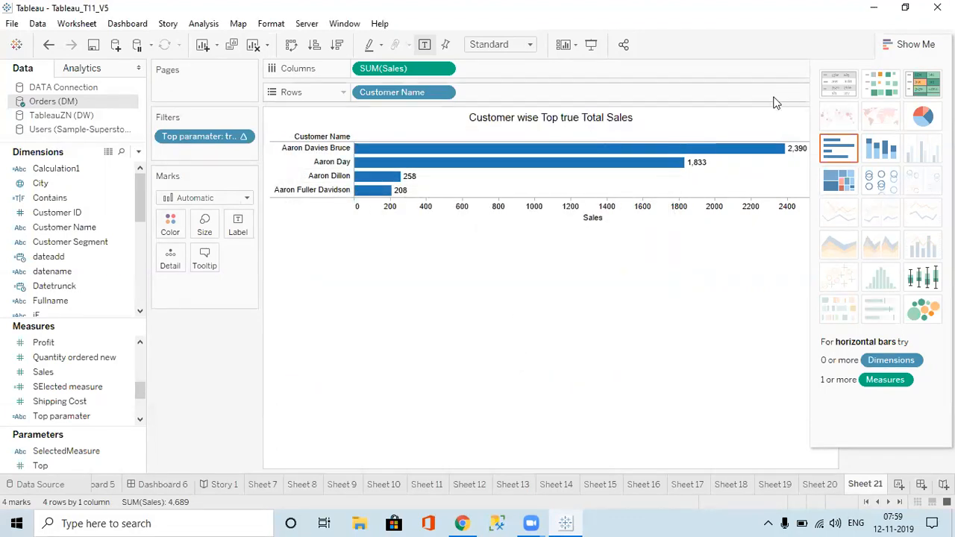
Step: Hide the chart type suggestions and replace <AGG(Top paramater)> in the sheet title with the Parameters.Top value
{"action": "left_click", "coordinate": [902, 48]}
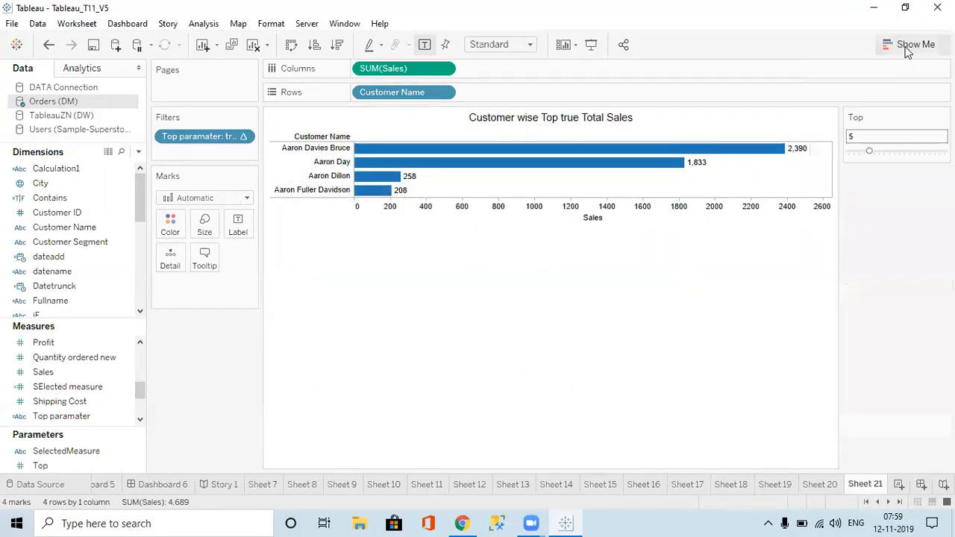
{"action": "double_click", "coordinate": [664, 117]}
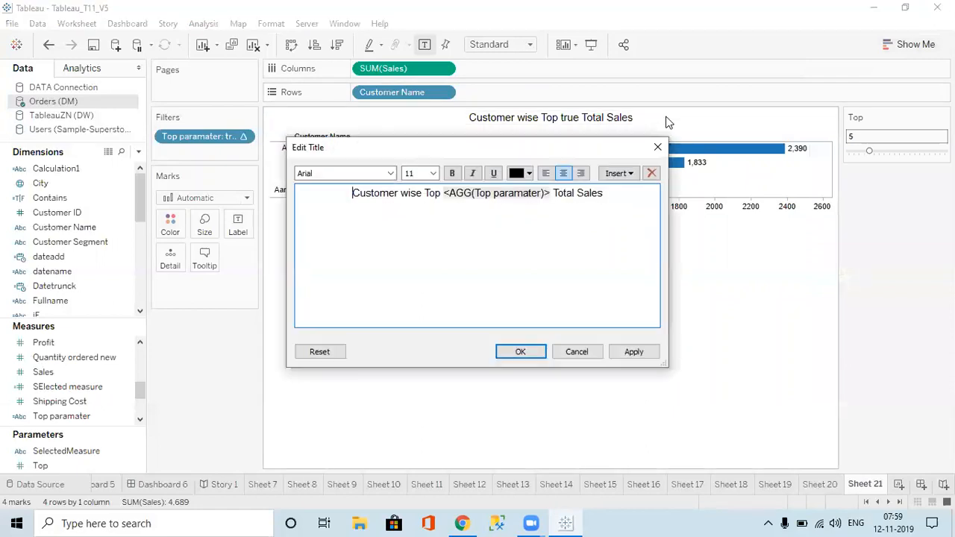
{"action": "left_click_drag", "start_coordinate": [551, 196], "coordinate": [444, 194]}
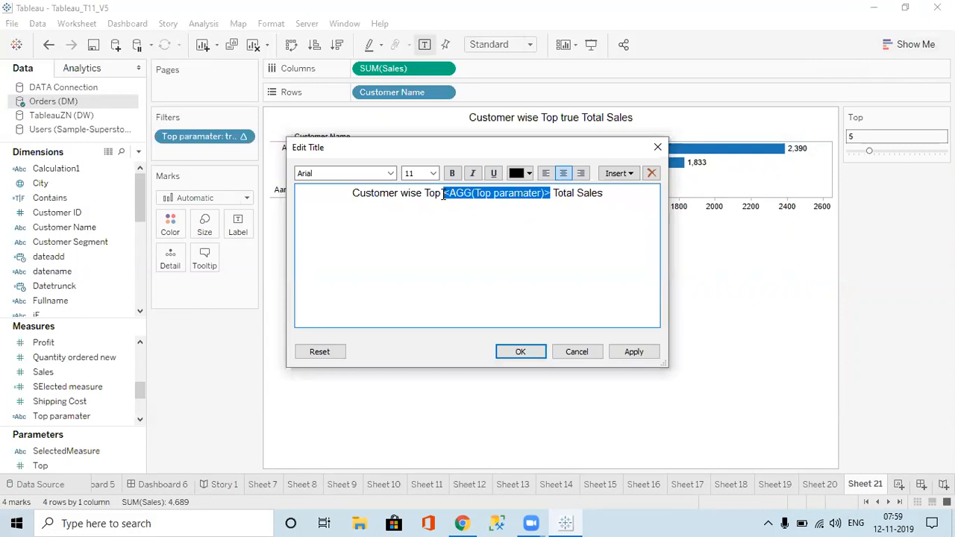
{"action": "key", "text": "Delete"}
{"action": "left_click", "coordinate": [618, 174]}
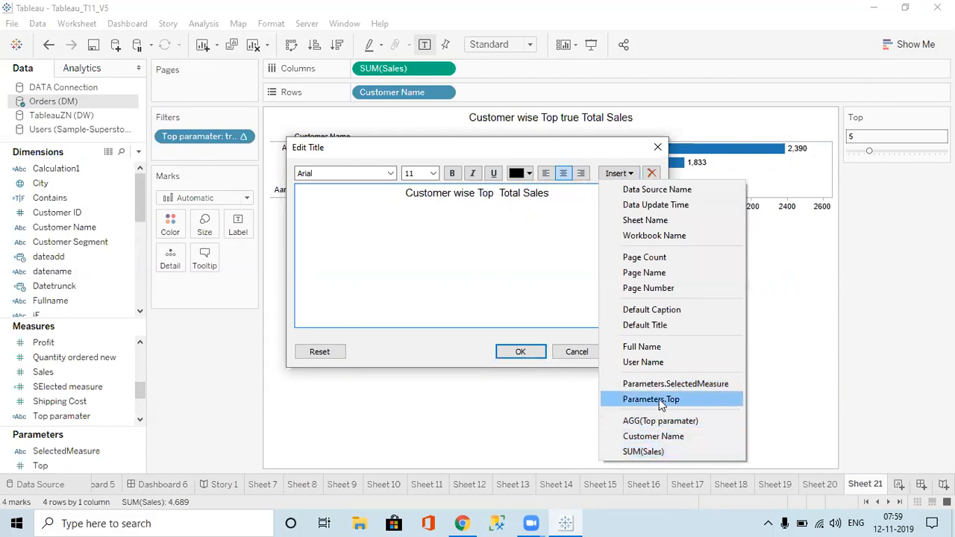
{"action": "left_click", "coordinate": [651, 400]}
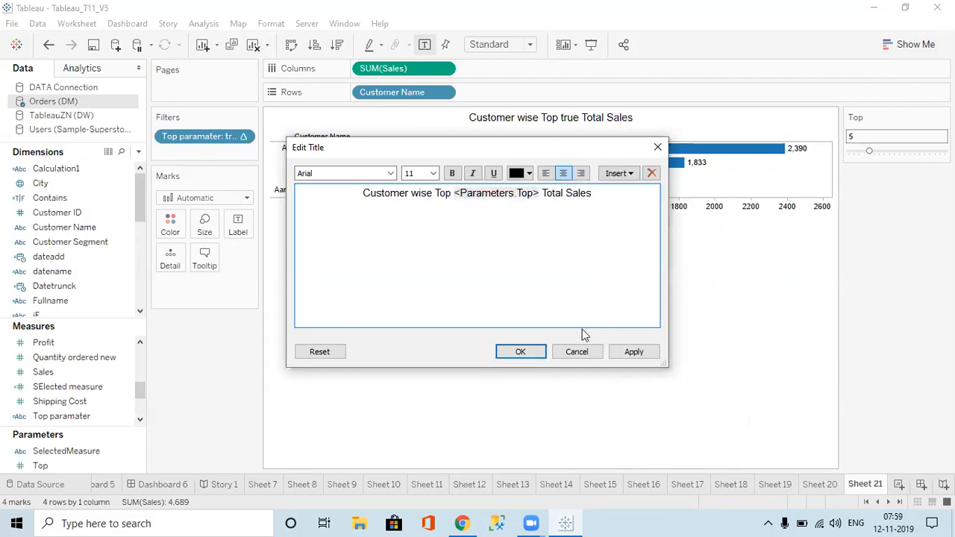
{"action": "left_click", "coordinate": [532, 355]}
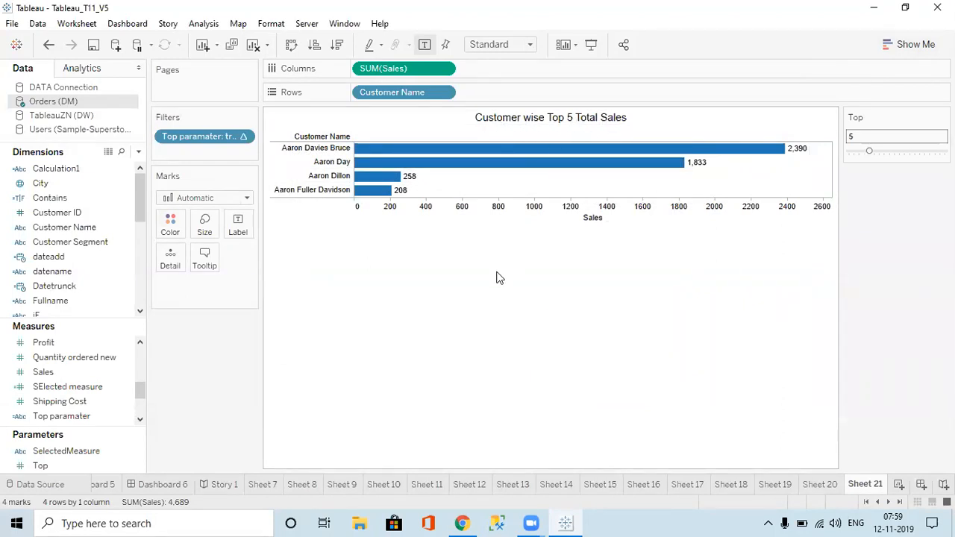
Step: Sort the customers in descending order of sales while varying the Top parameter through 10, 13 and 5
{"action": "left_click_drag", "start_coordinate": [868, 151], "coordinate": [895, 156]}
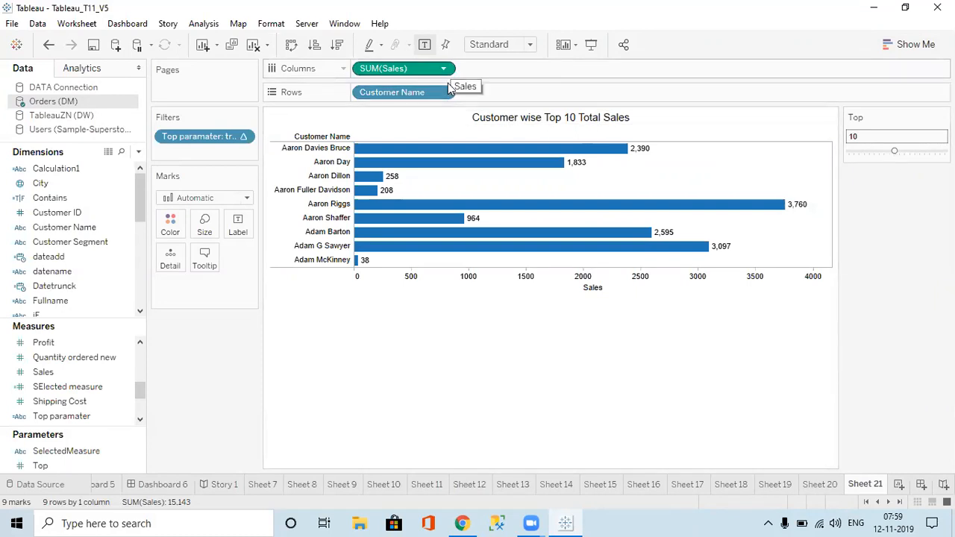
{"action": "left_click", "coordinate": [337, 46]}
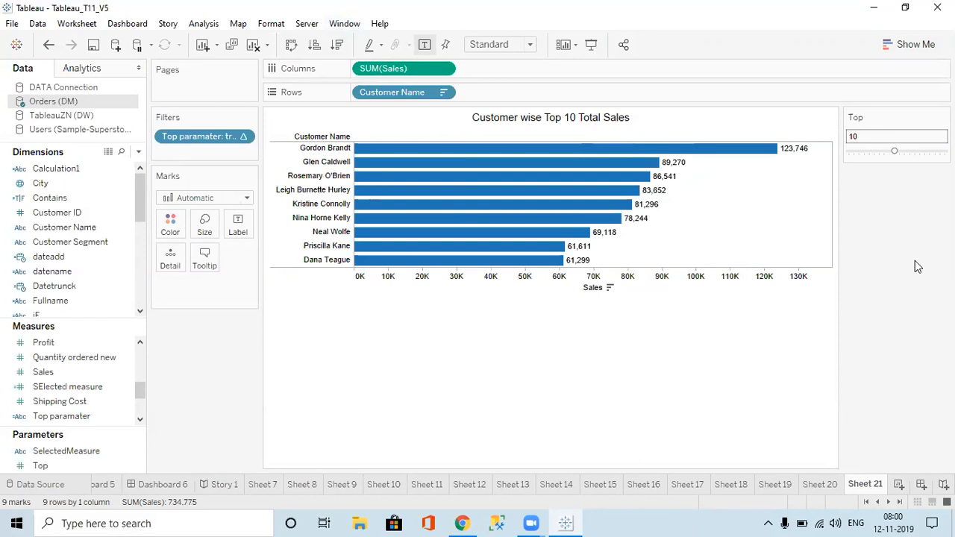
{"action": "left_click_drag", "start_coordinate": [896, 153], "coordinate": [909, 152]}
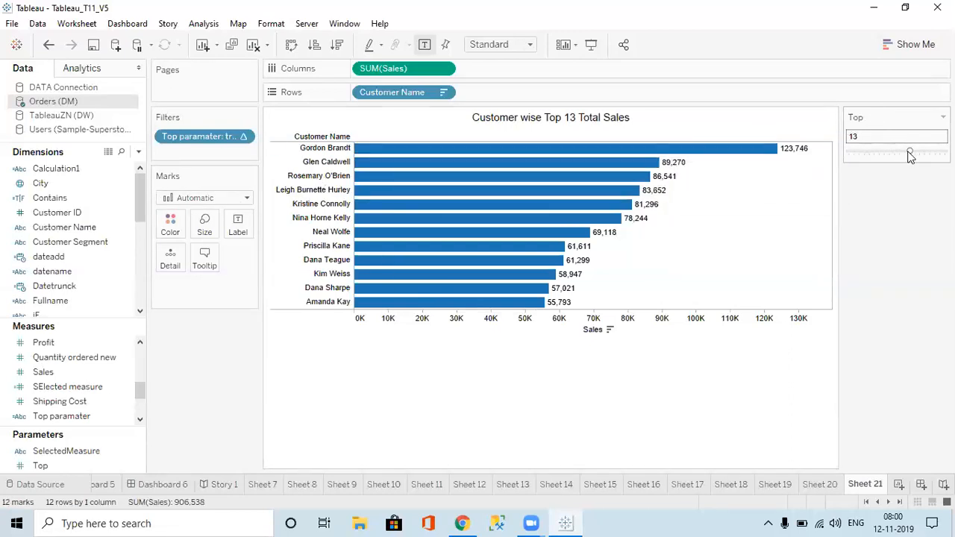
{"action": "left_click_drag", "start_coordinate": [910, 153], "coordinate": [875, 167]}
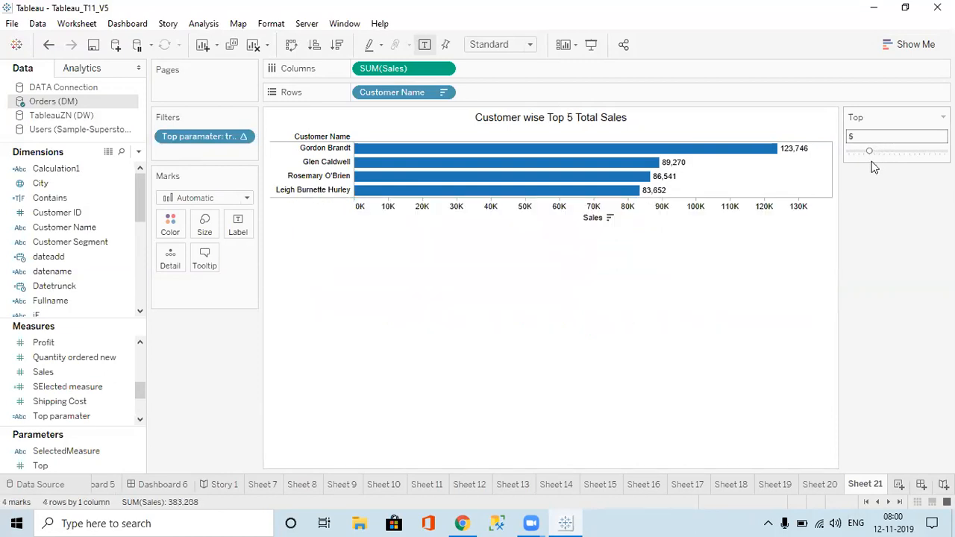
Step: Find the Top paramater calculation and change its condition to [Index] < [Top] +1, saving the calculation
{"action": "left_click", "coordinate": [122, 152]}
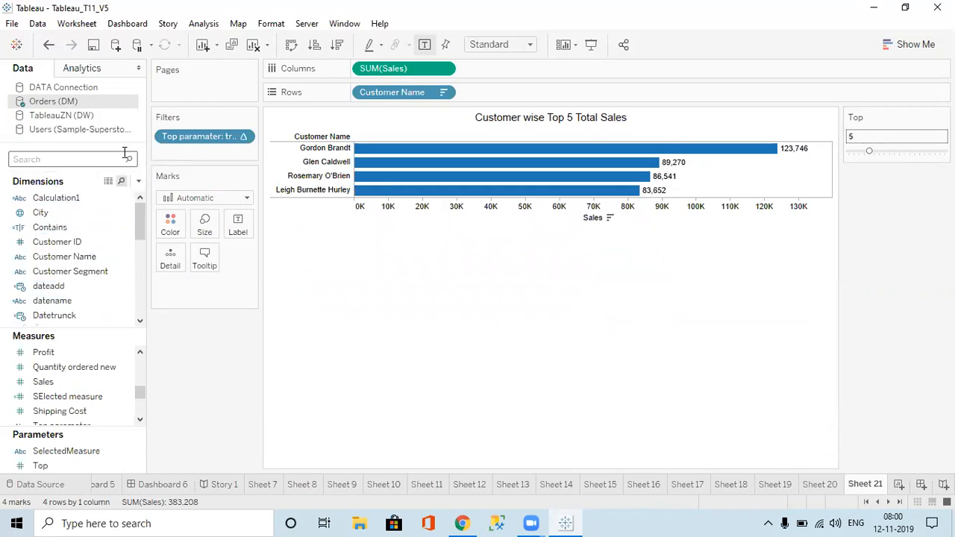
{"action": "type", "text": "top"}
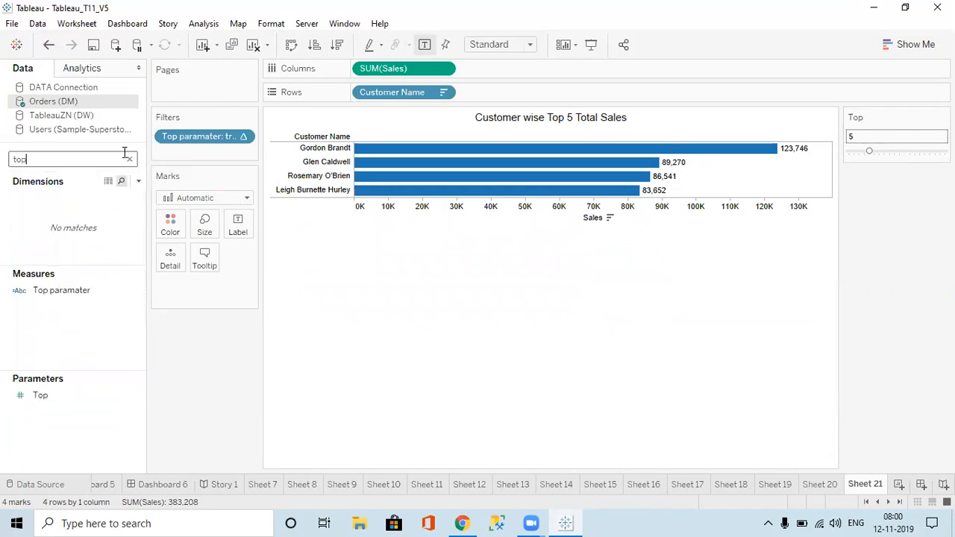
{"action": "right_click", "coordinate": [64, 290]}
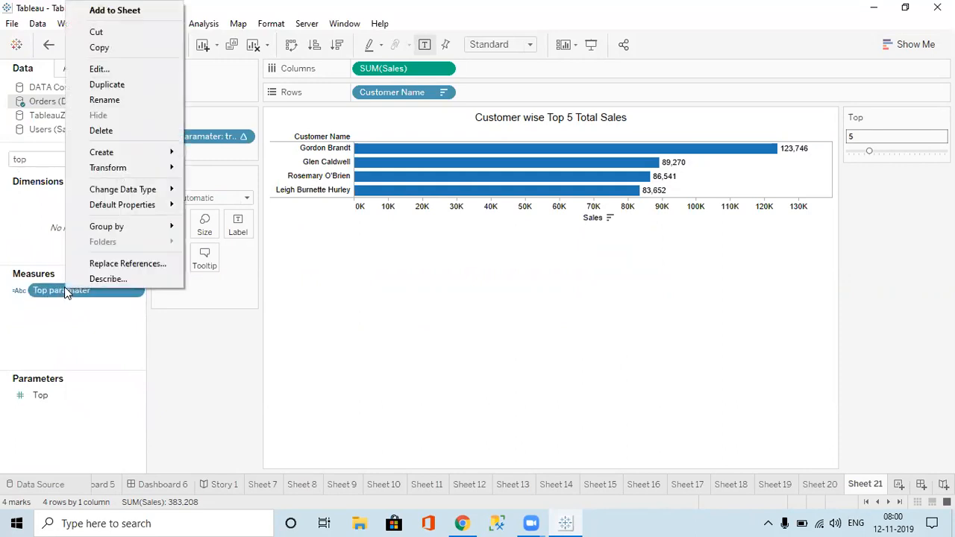
{"action": "left_click", "coordinate": [104, 69]}
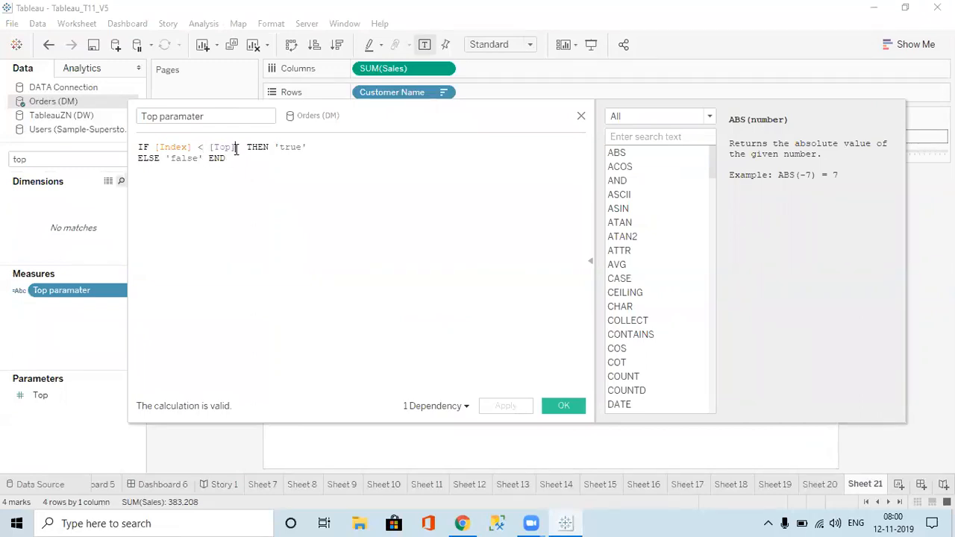
{"action": "left_click", "coordinate": [235, 148]}
{"action": "type", "text": "+1"}
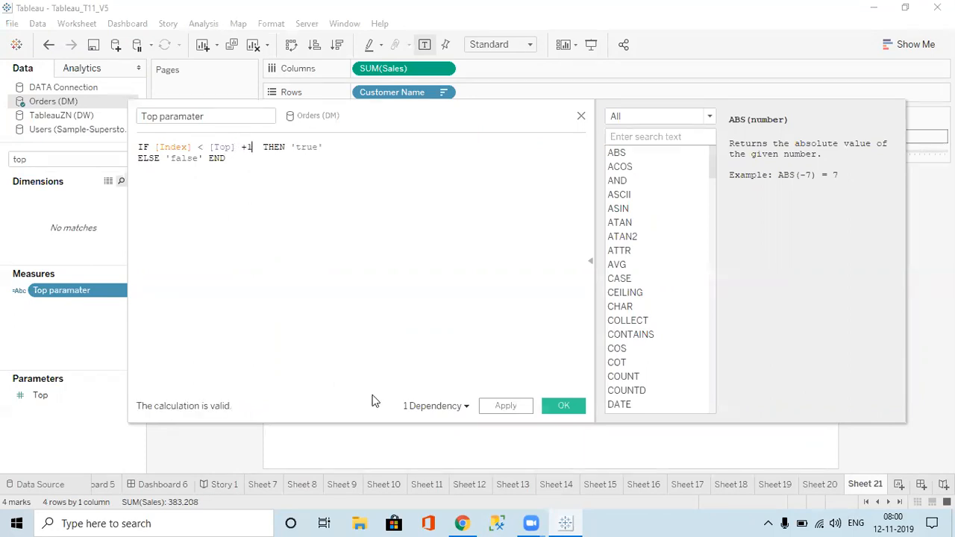
{"action": "left_click", "coordinate": [530, 409]}
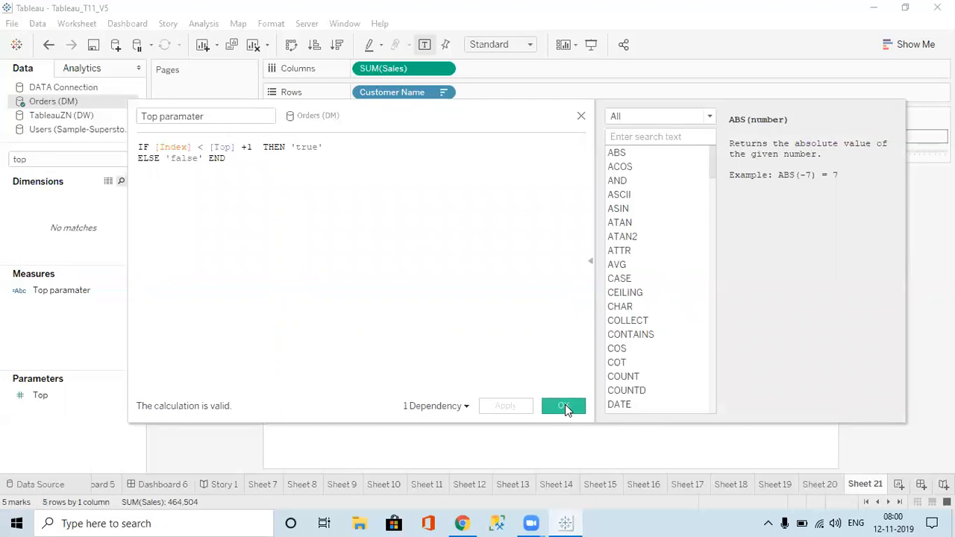
{"action": "left_click", "coordinate": [565, 405]}
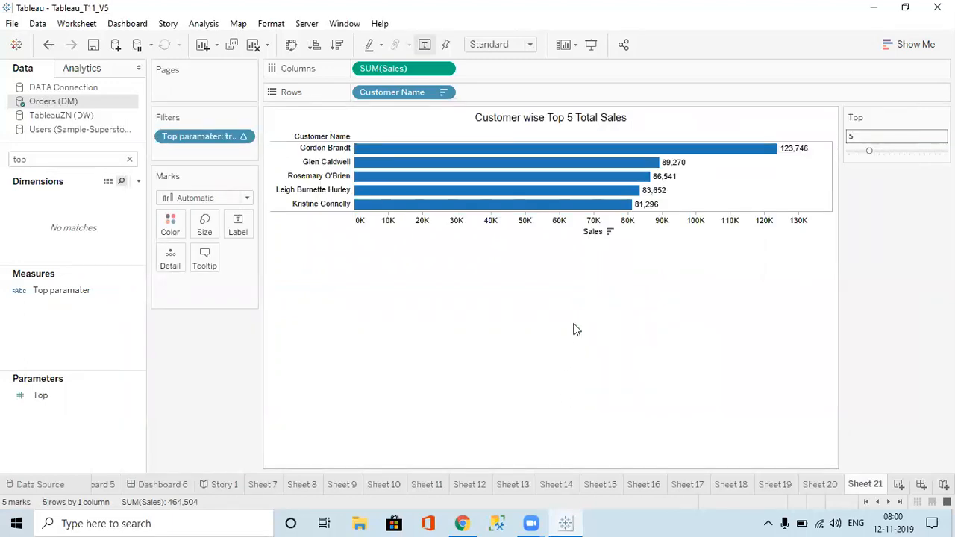
Step: Test the bar chart with the Top parameter at 14 and 8, and leave it set to 15
{"action": "left_click", "coordinate": [879, 152]}
{"action": "left_click_drag", "start_coordinate": [878, 152], "coordinate": [917, 152]}
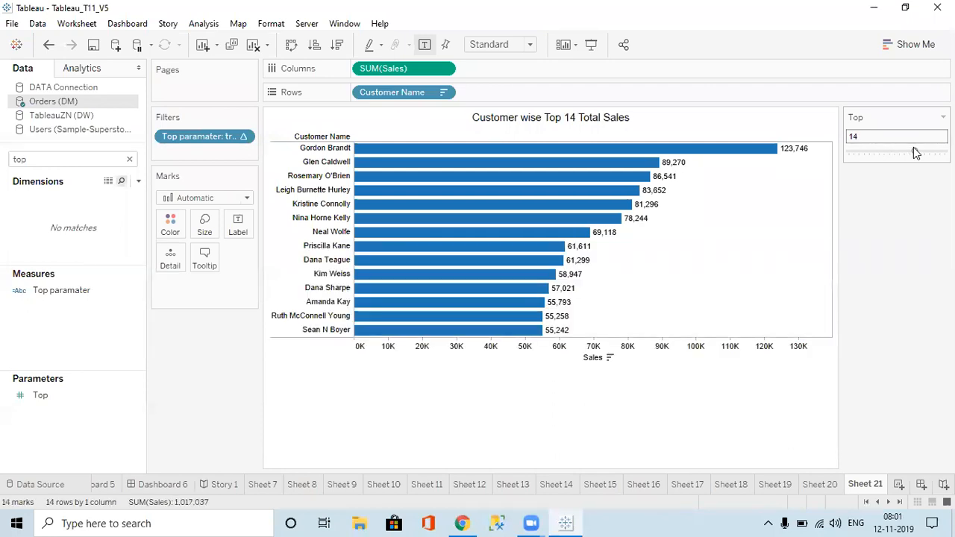
{"action": "left_click_drag", "start_coordinate": [915, 153], "coordinate": [881, 152]}
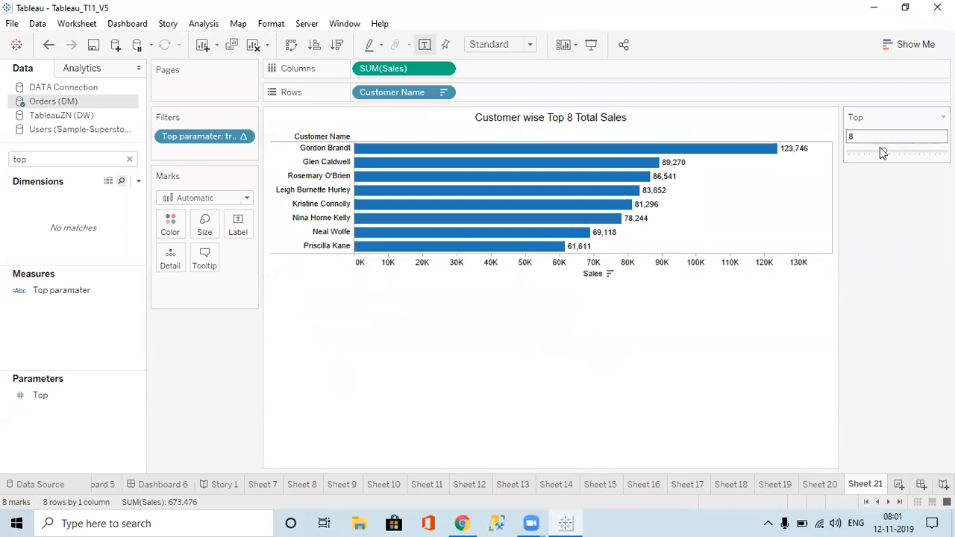
{"action": "left_click_drag", "start_coordinate": [884, 152], "coordinate": [922, 153]}
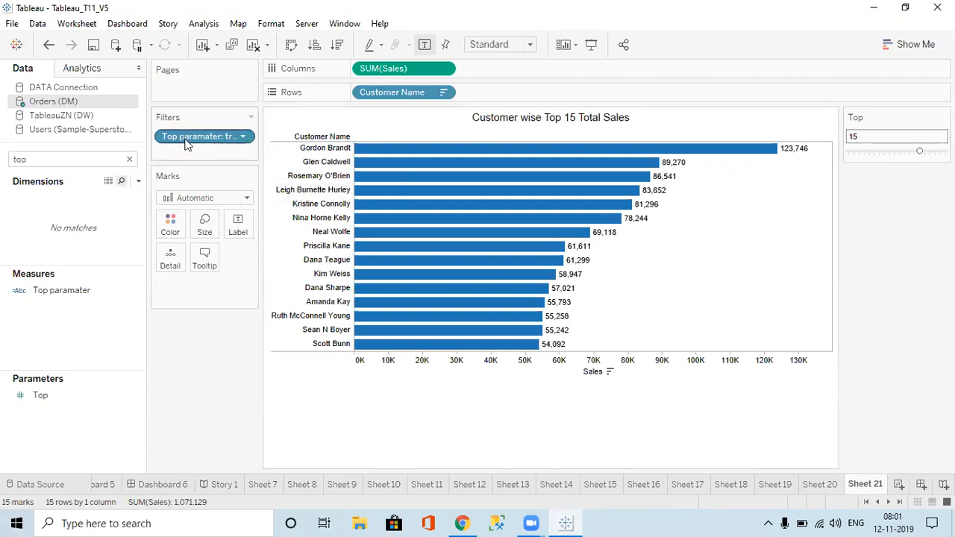
Step: Reopen the Top paramater calculation to review its formula, and close it without changes
{"action": "left_click", "coordinate": [77, 288]}
{"action": "right_click", "coordinate": [77, 288]}
{"action": "left_click", "coordinate": [113, 71]}
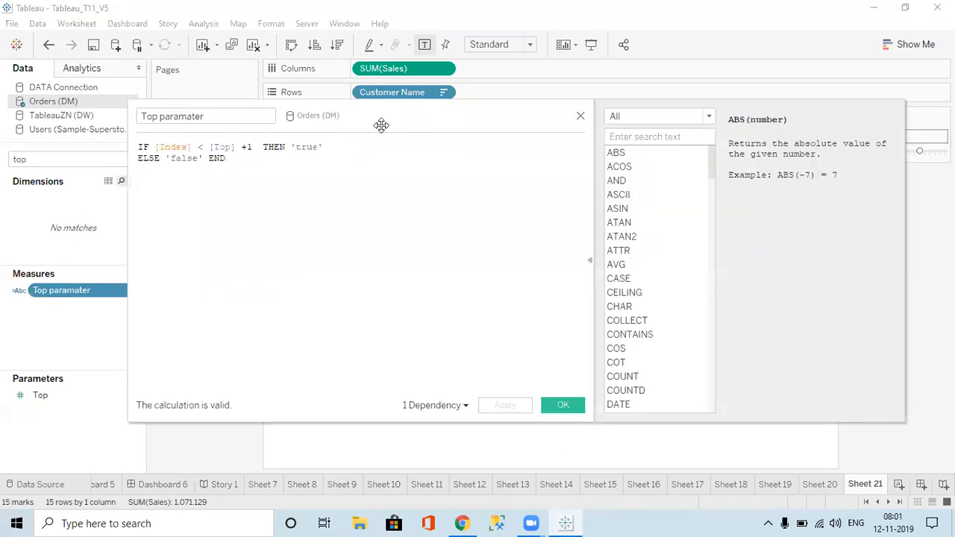
{"action": "left_click", "coordinate": [580, 118]}
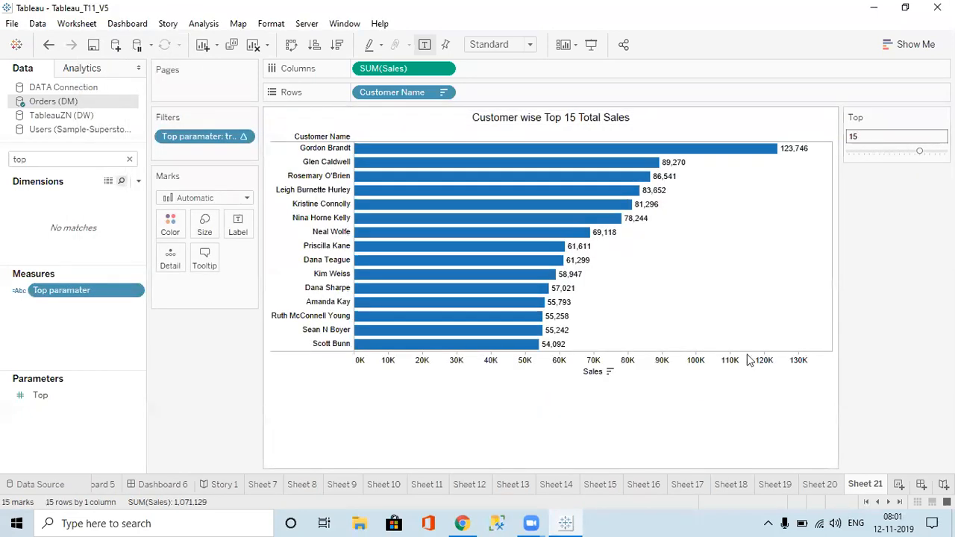
Step: Glance at Sheet 20 and add a new blank worksheet to the workbook
{"action": "left_click", "coordinate": [820, 484]}
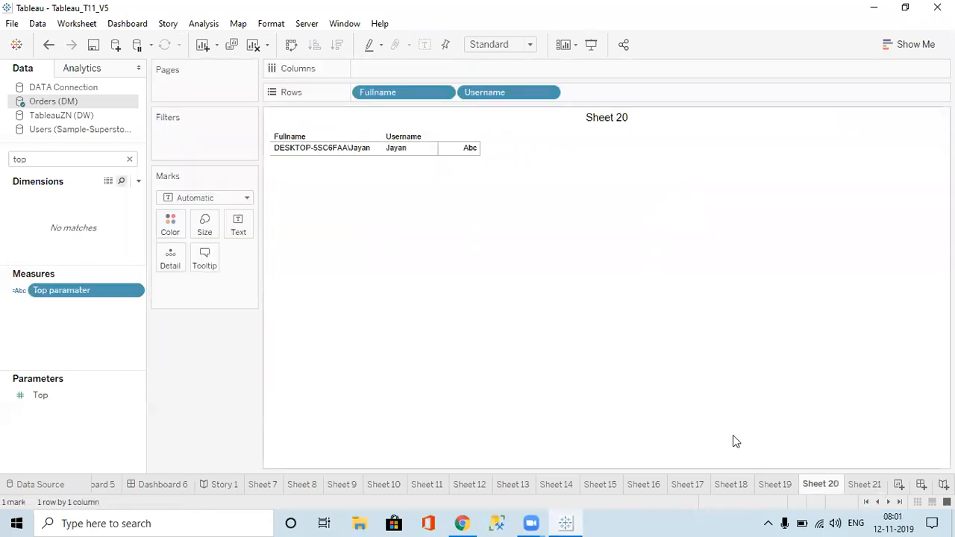
{"action": "left_click", "coordinate": [899, 484]}
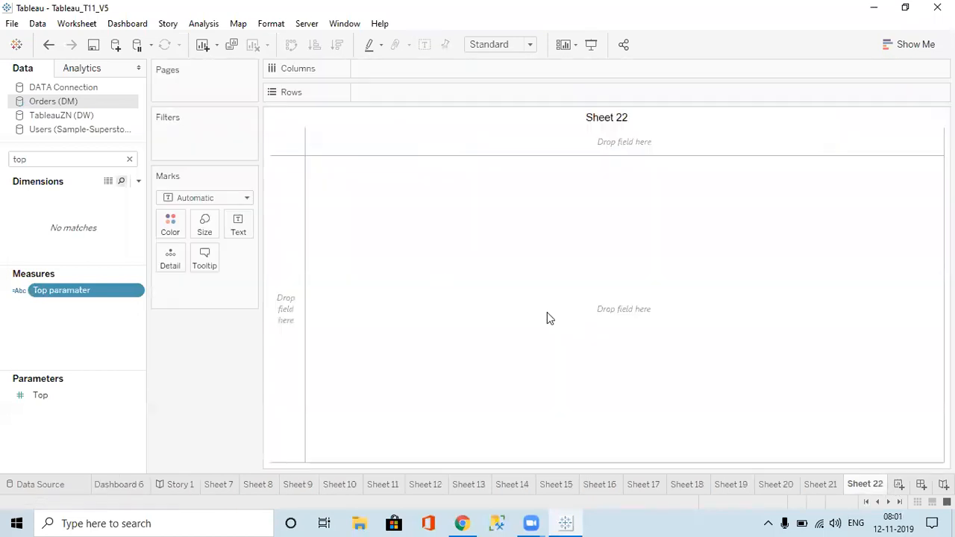
Step: Search the Orders fields for "cus" in place of "top" and add Customer Name to the rows of Sheet 22
{"action": "left_click", "coordinate": [130, 159]}
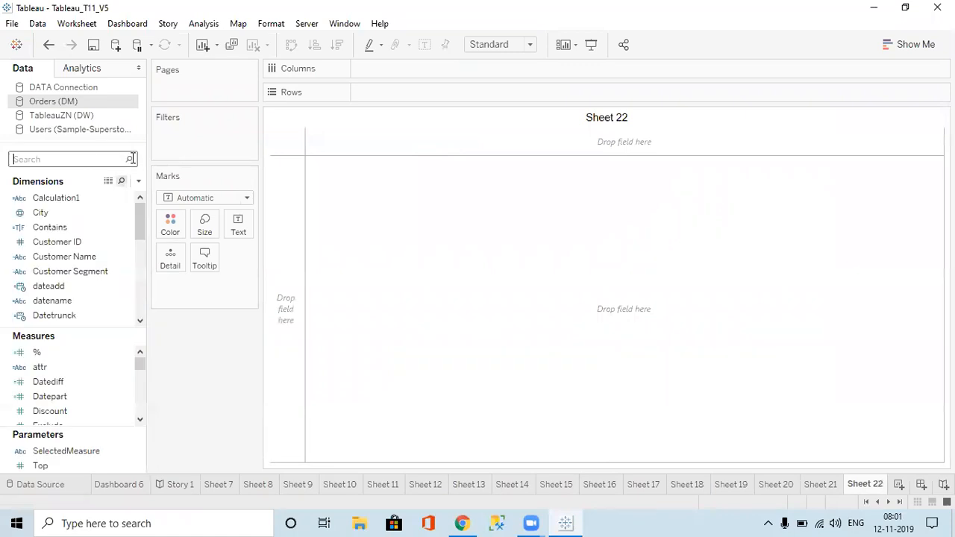
{"action": "type", "text": "cus"}
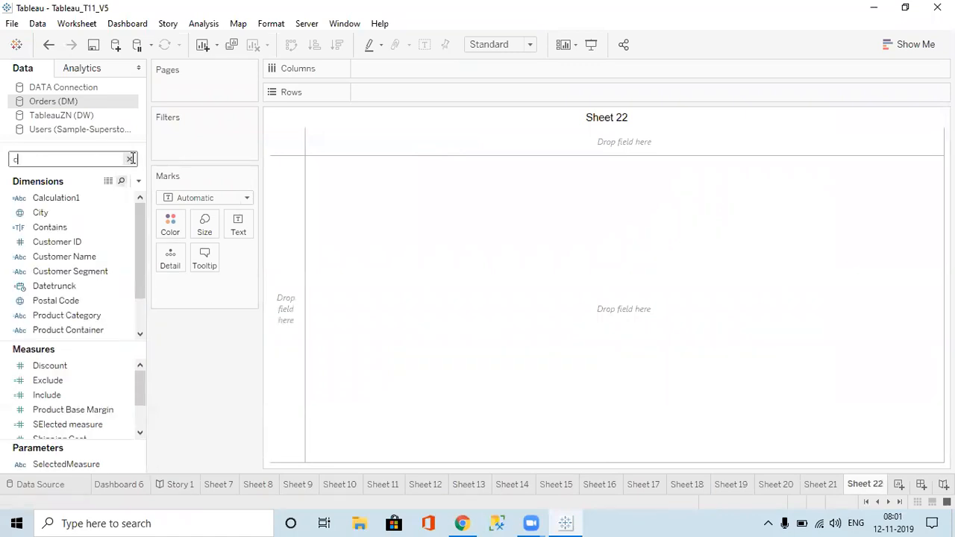
{"action": "left_click", "coordinate": [77, 215]}
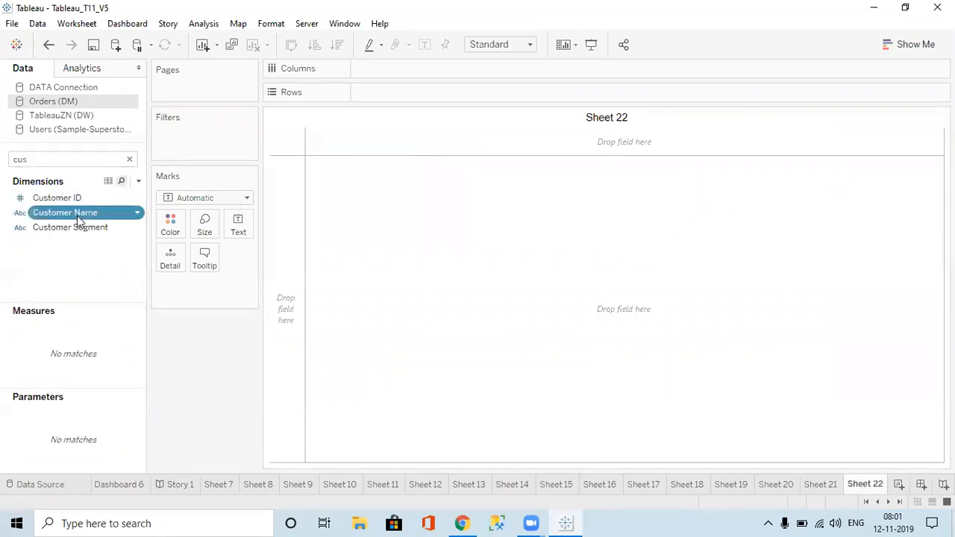
{"action": "double_click", "coordinate": [77, 216]}
Step: Find the Index calculation, review its formula without changing it, and add Index to the customer table
{"action": "double_click", "coordinate": [77, 164]}
{"action": "type", "text": "ind"}
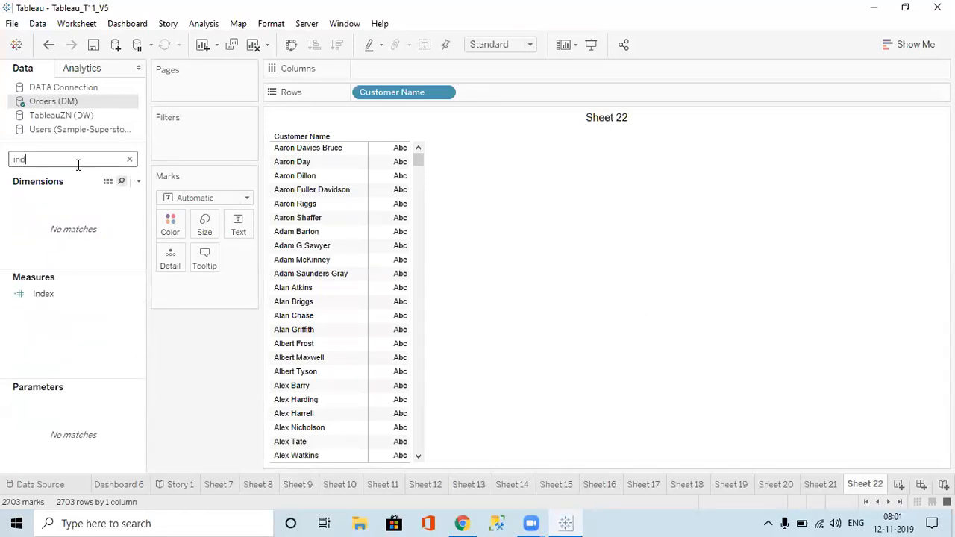
{"action": "left_click", "coordinate": [58, 297]}
{"action": "right_click", "coordinate": [59, 303]}
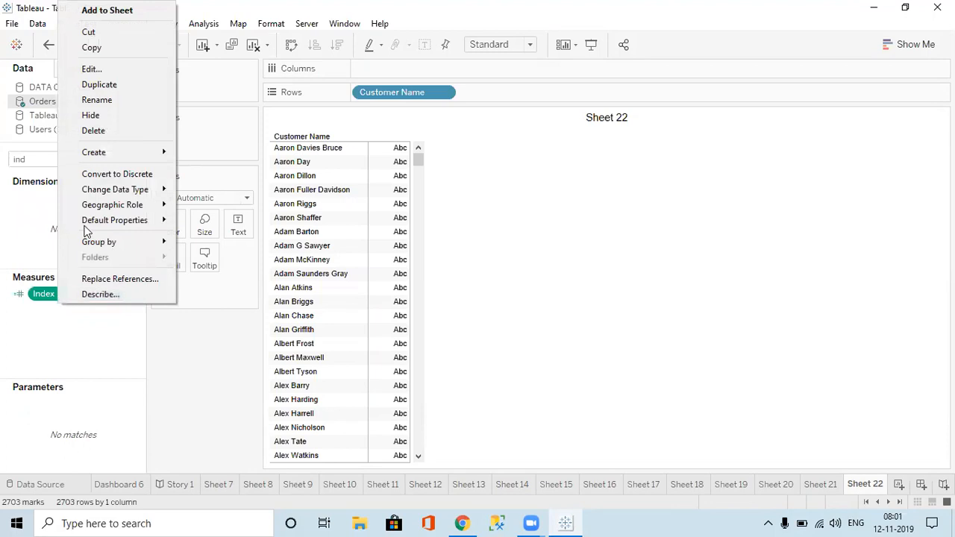
{"action": "left_click", "coordinate": [94, 69]}
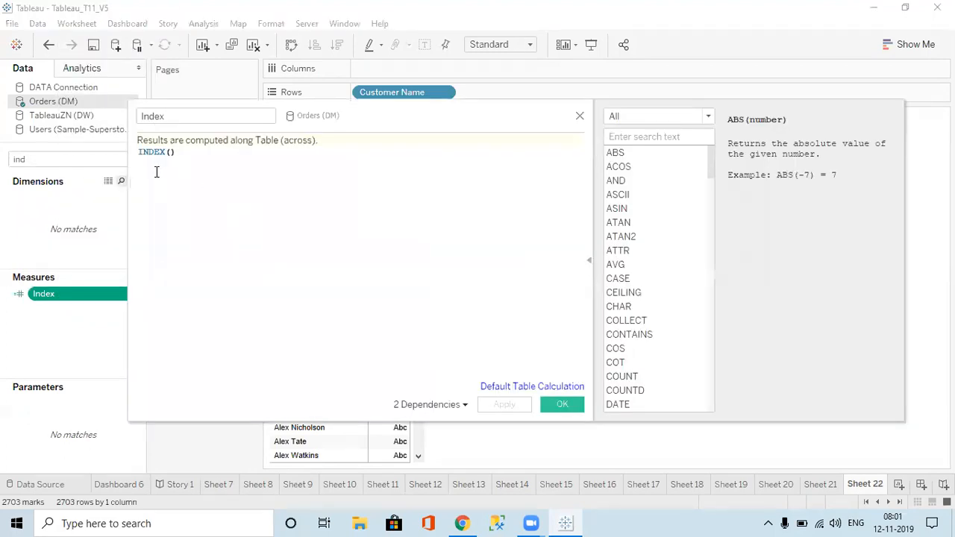
{"action": "left_click", "coordinate": [546, 401]}
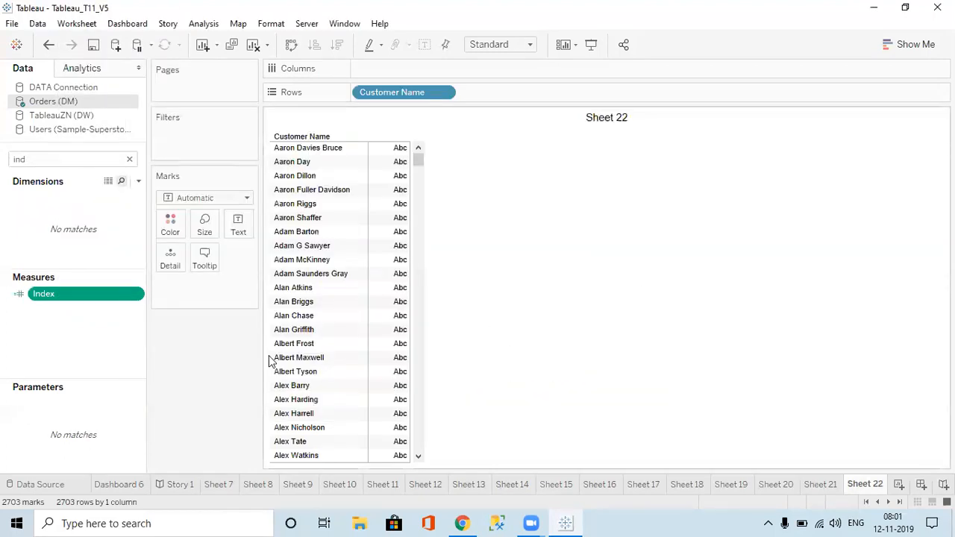
{"action": "double_click", "coordinate": [77, 291]}
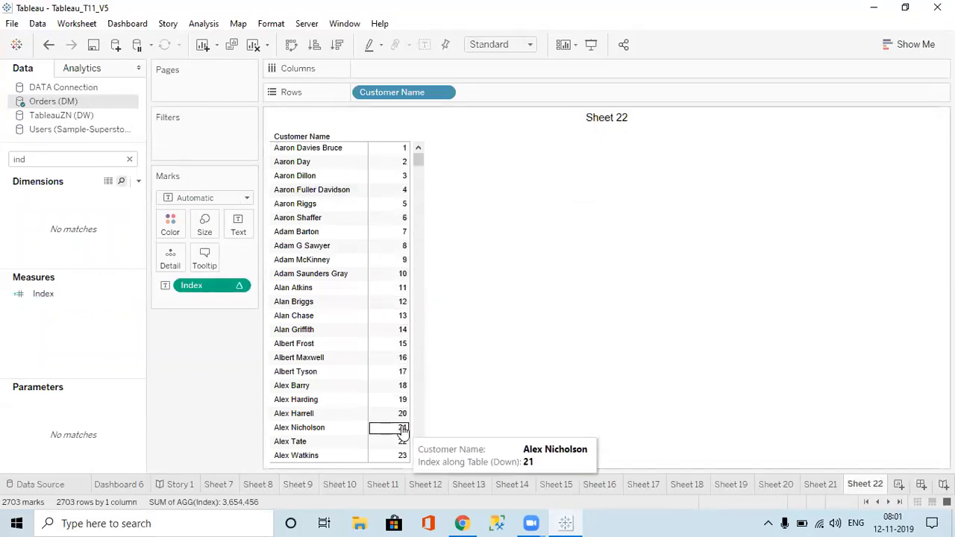
Step: Add the First and Last calculations to the customer table alongside Index, and clear the field search
{"action": "left_click", "coordinate": [62, 159]}
{"action": "type", "text": "first"}
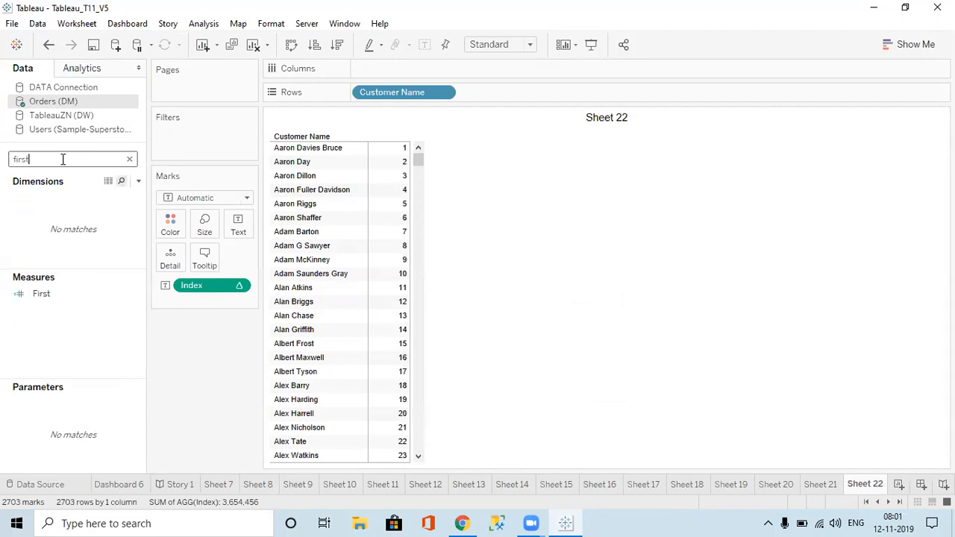
{"action": "double_click", "coordinate": [45, 294]}
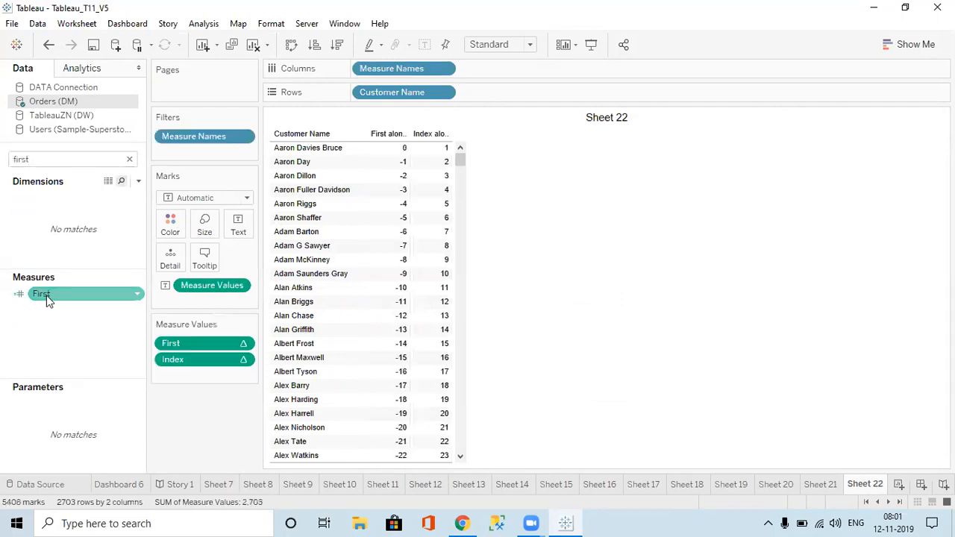
{"action": "mouse_move", "coordinate": [396, 153]}
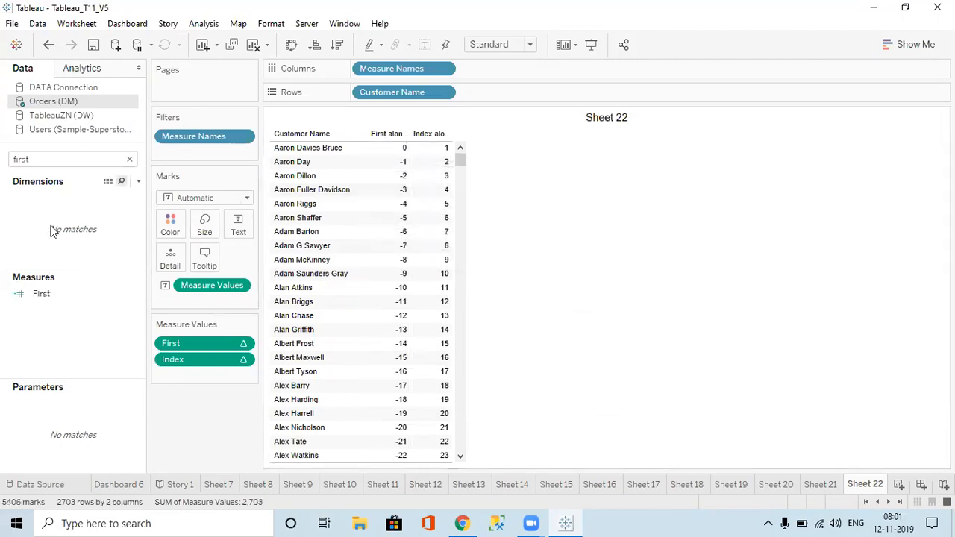
{"action": "left_click", "coordinate": [48, 161]}
{"action": "type", "text": "last"}
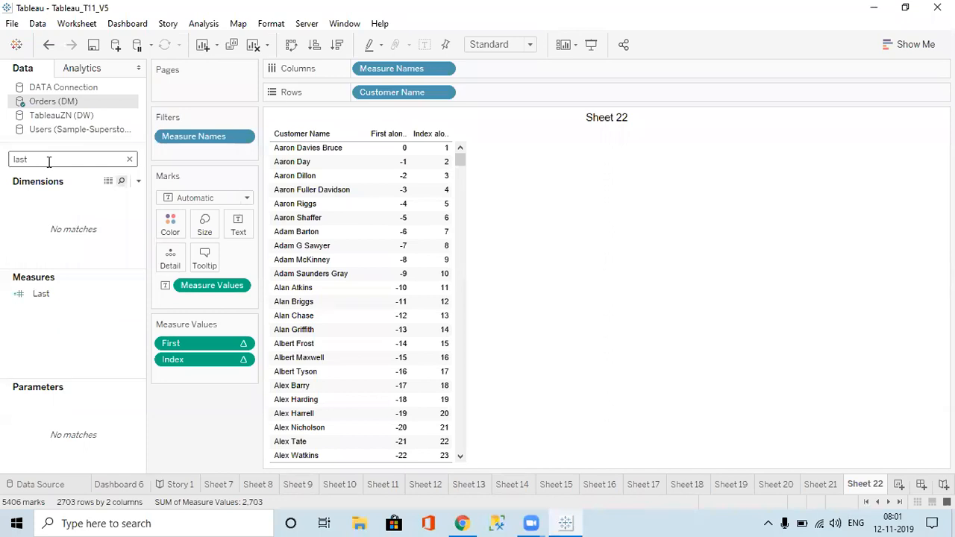
{"action": "double_click", "coordinate": [38, 295]}
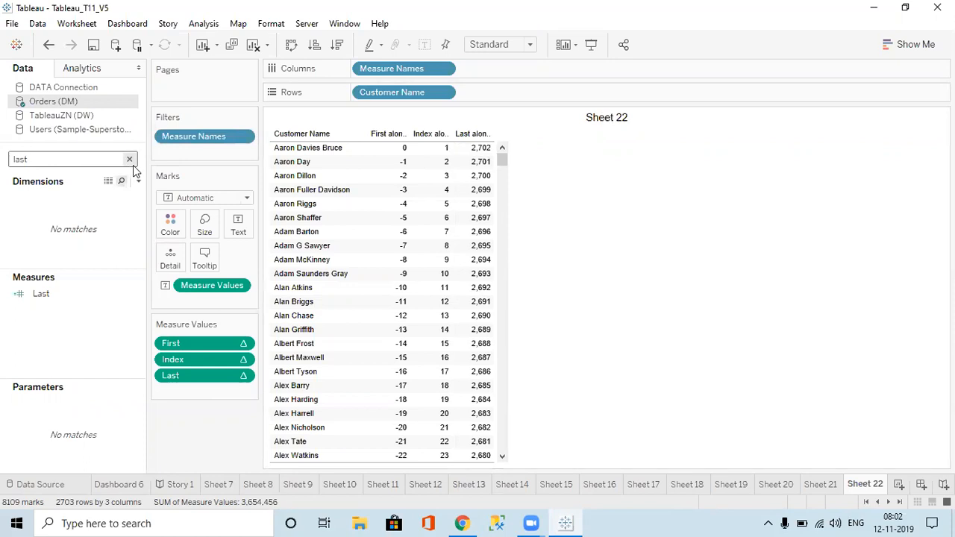
{"action": "left_click", "coordinate": [130, 159]}
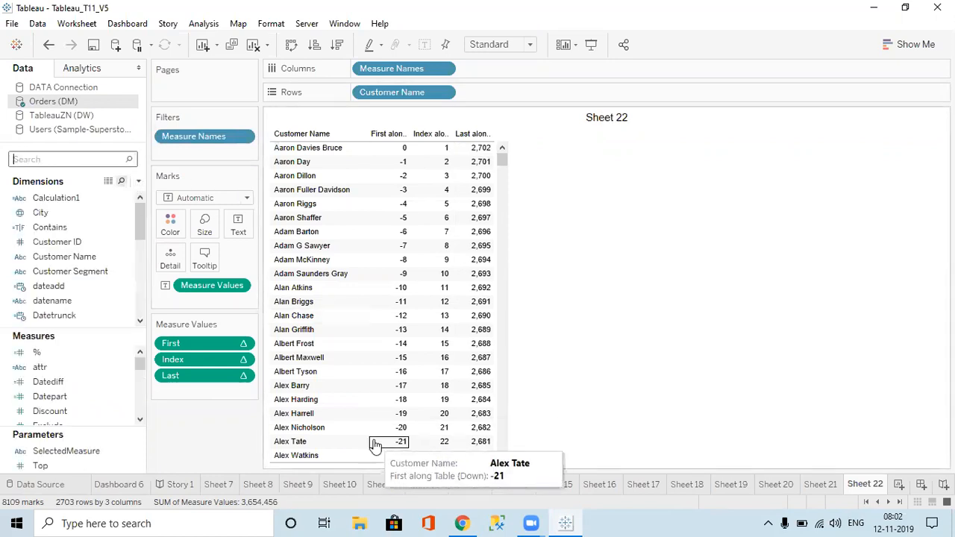
Step: Start a new calculated field on Sheet 21 and review the LOOKUP, PREVIOUS_VALUE and RANK descriptions among the Table Calculation functions
{"action": "left_click", "coordinate": [821, 485]}
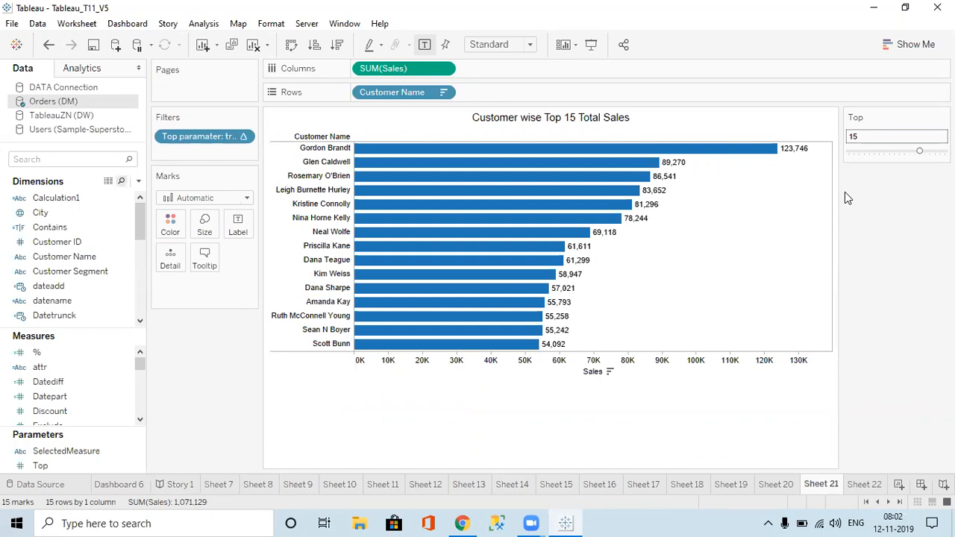
{"action": "left_click", "coordinate": [141, 184]}
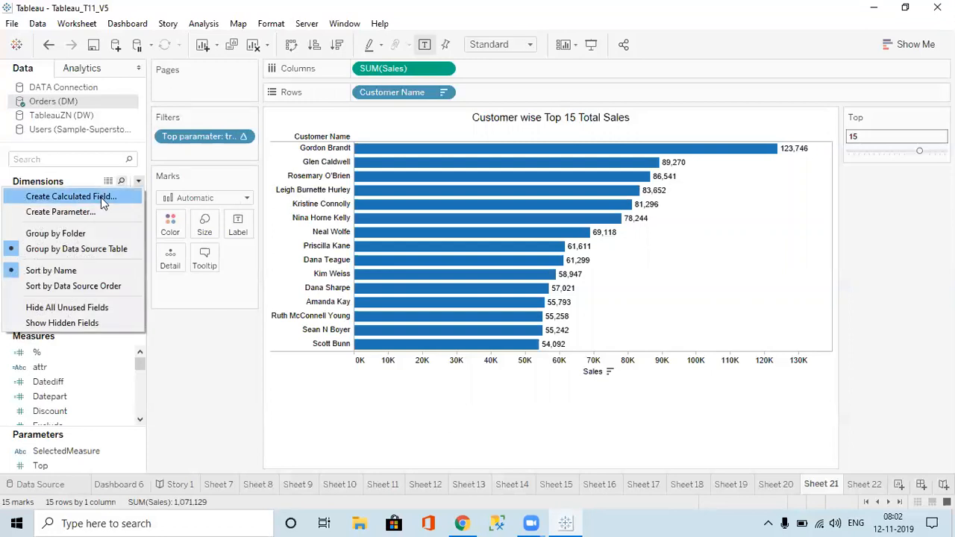
{"action": "left_click", "coordinate": [101, 197]}
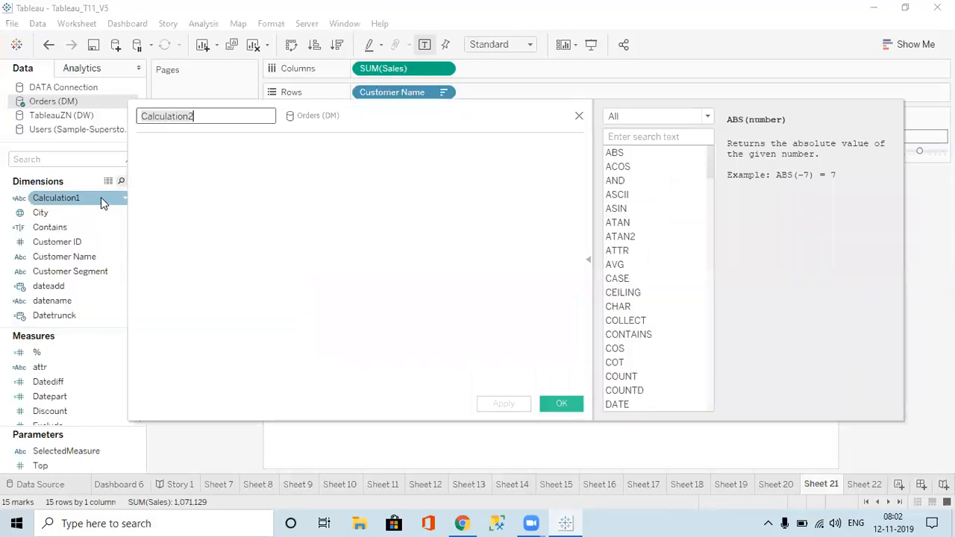
{"action": "left_click", "coordinate": [627, 116]}
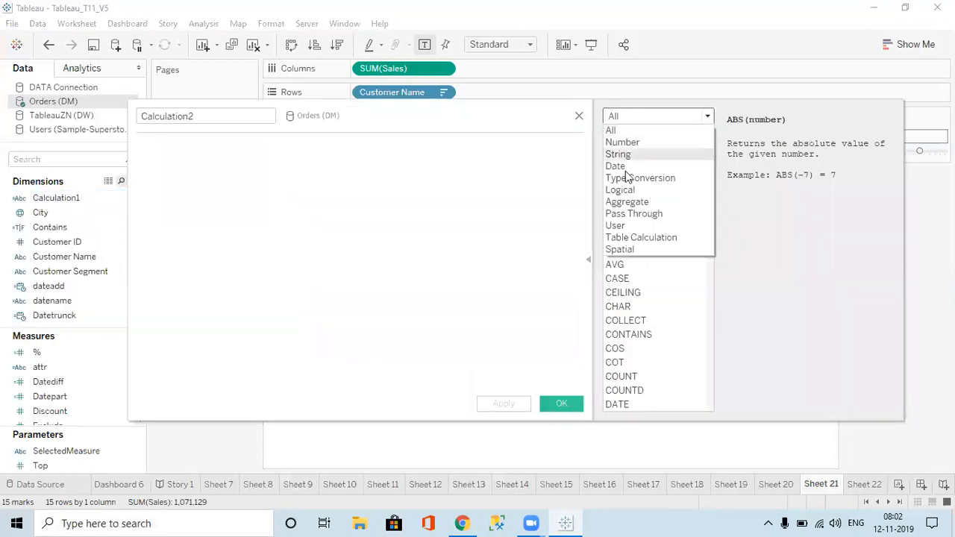
{"action": "left_click", "coordinate": [620, 238]}
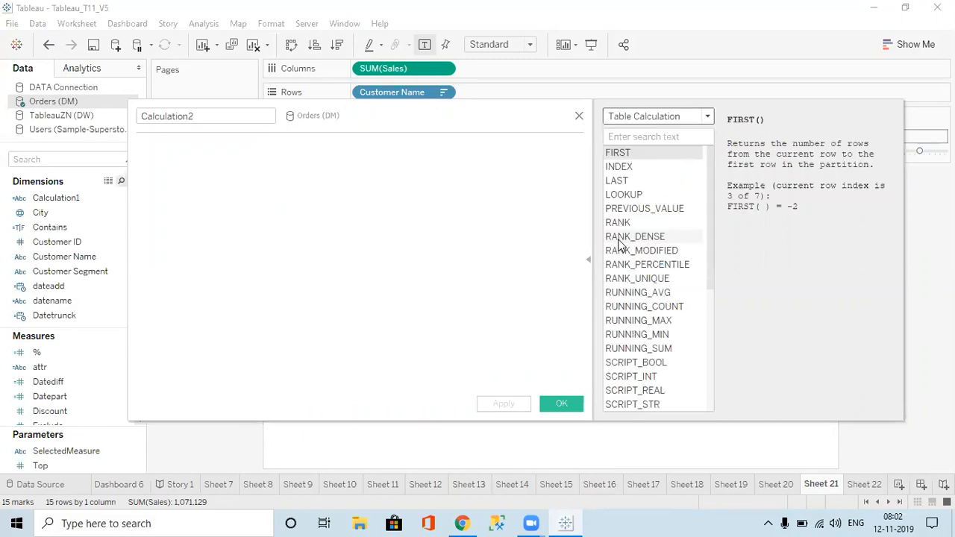
{"action": "left_click", "coordinate": [623, 195]}
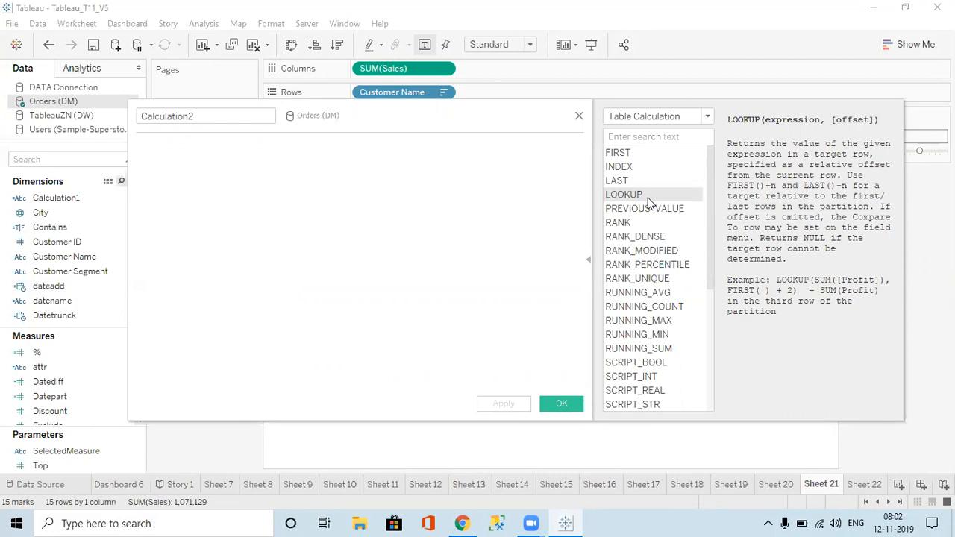
{"action": "left_click", "coordinate": [644, 212]}
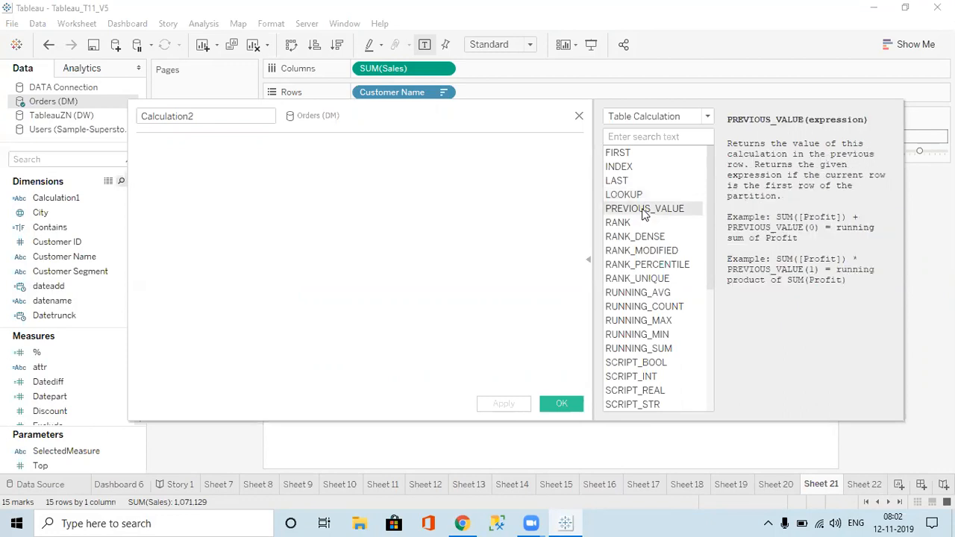
{"action": "left_click", "coordinate": [624, 224]}
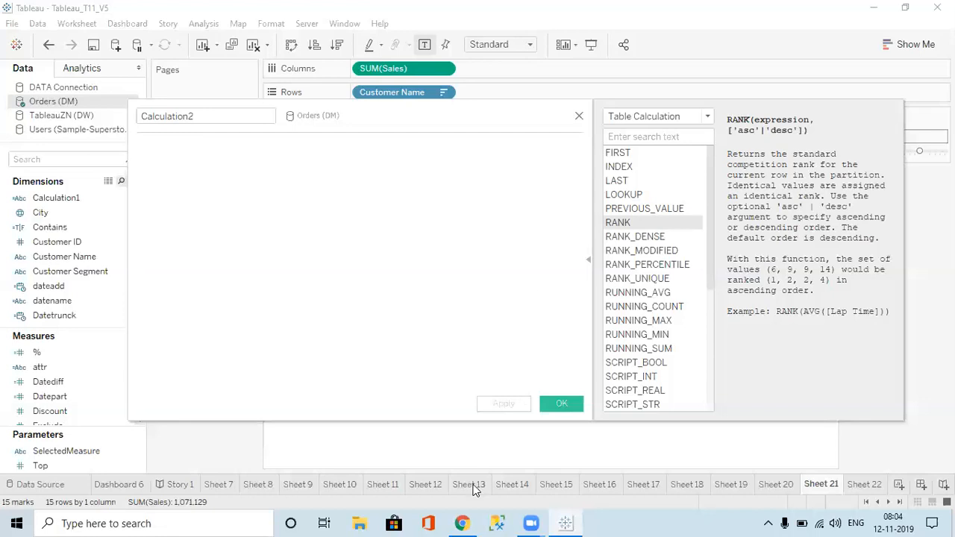
Step: Switch to Chrome, open Google Sheets in a new browser tab, and open the NU Infotech_SQL workbook from the file list
{"action": "left_click", "coordinate": [463, 523]}
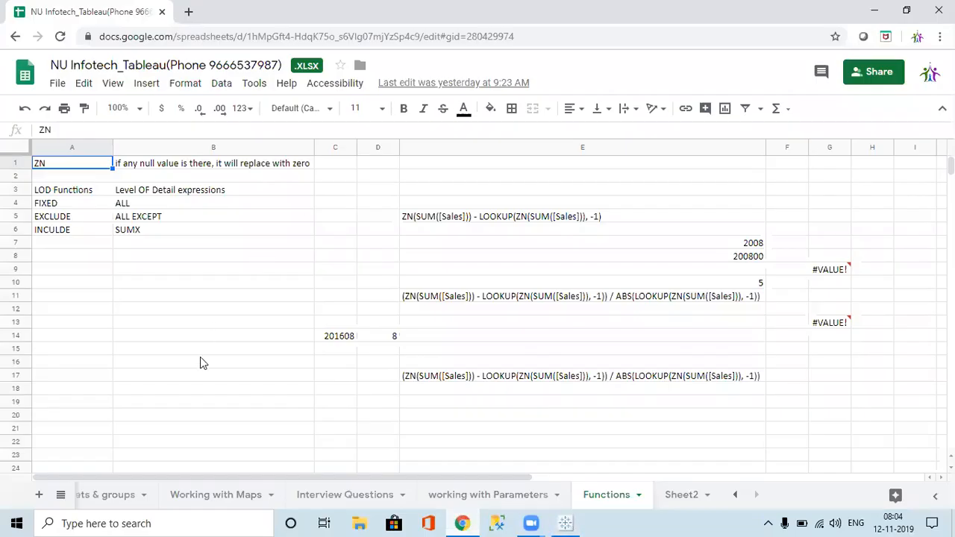
{"action": "left_click", "coordinate": [189, 12]}
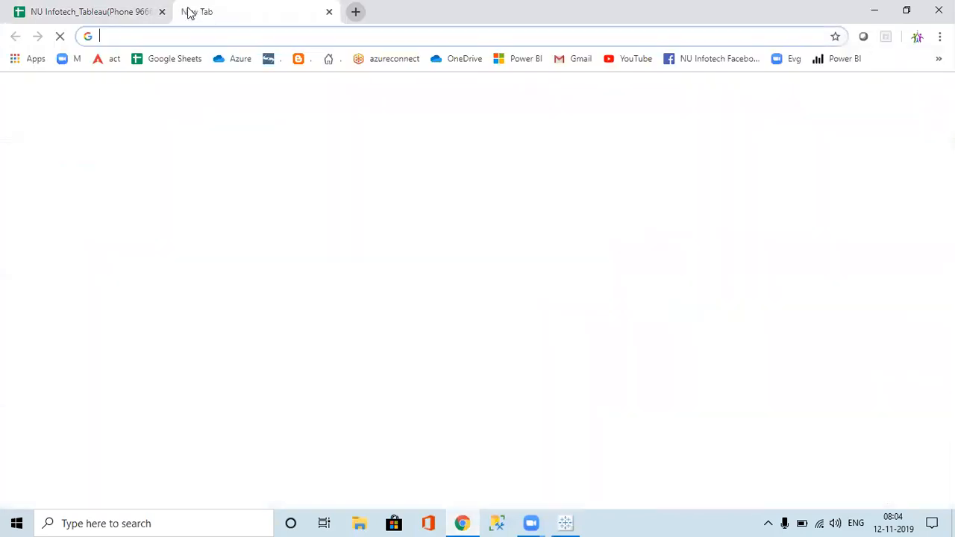
{"action": "left_click", "coordinate": [160, 63]}
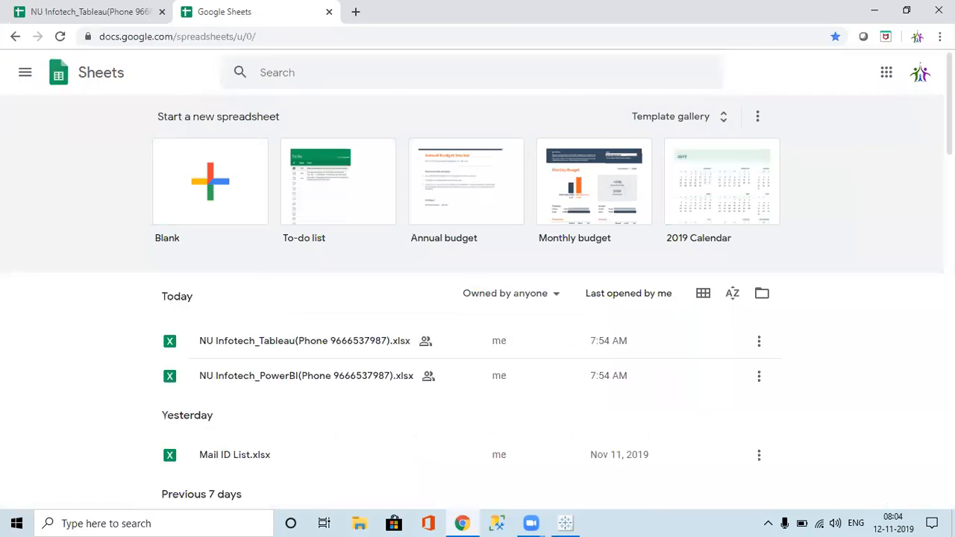
{"action": "scroll", "coordinate": [470, 298], "scroll_direction": "down", "scroll_amount": 2}
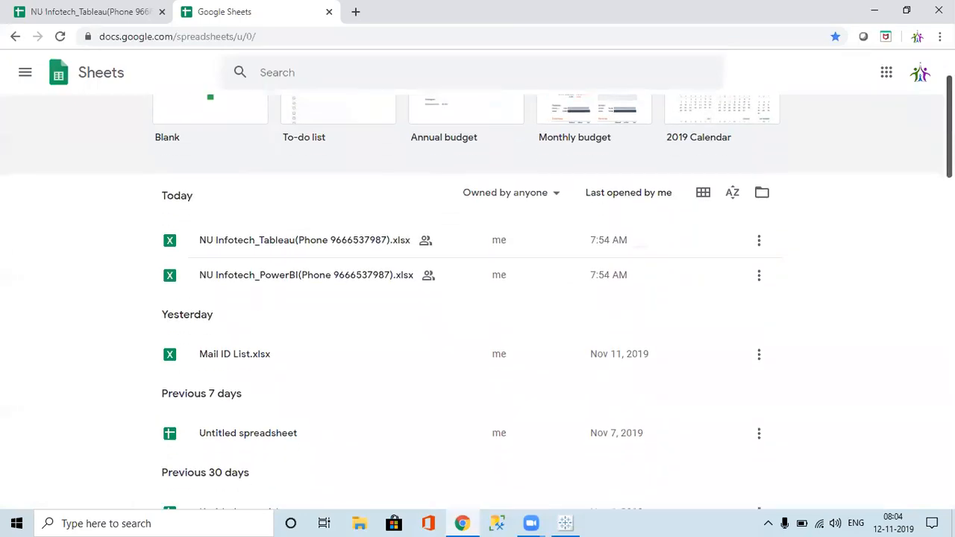
{"action": "scroll", "coordinate": [470, 299], "scroll_direction": "down", "scroll_amount": 2}
{"action": "scroll", "coordinate": [470, 298], "scroll_direction": "down", "scroll_amount": 2}
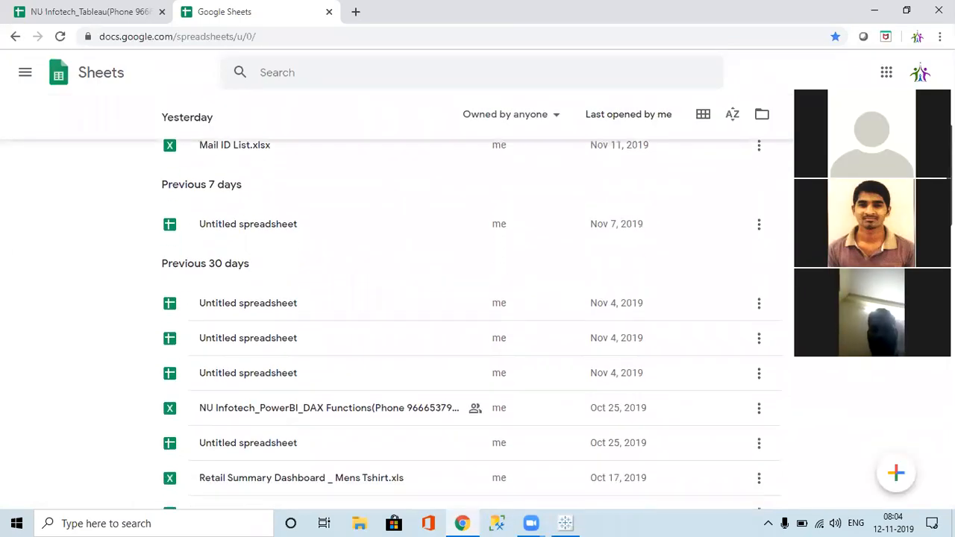
{"action": "scroll", "coordinate": [470, 299], "scroll_direction": "down", "scroll_amount": 3}
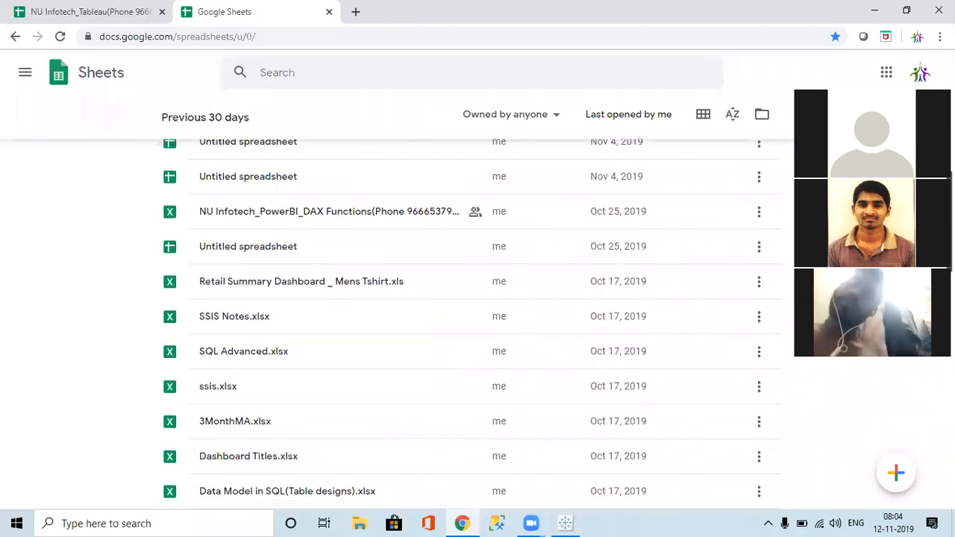
{"action": "scroll", "coordinate": [470, 324], "scroll_direction": "down", "scroll_amount": 1}
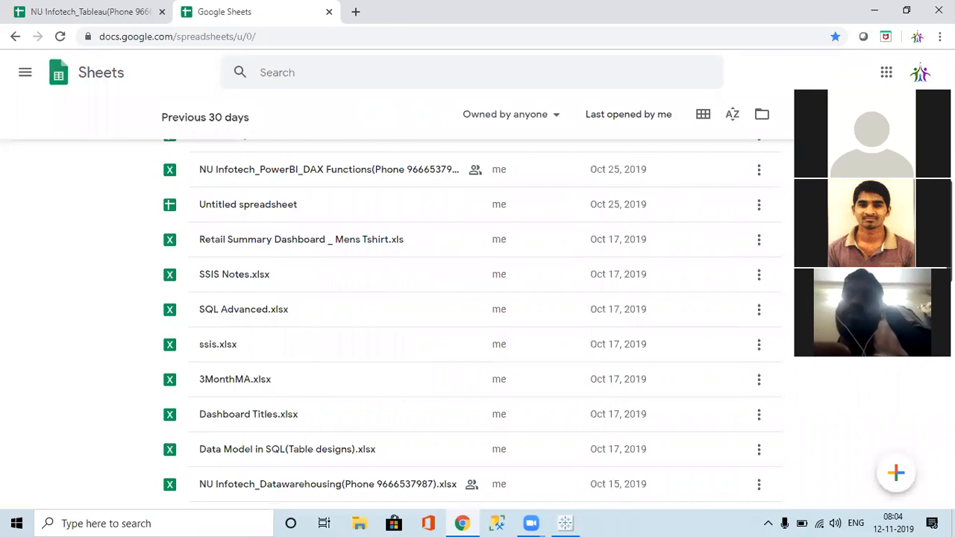
{"action": "scroll", "coordinate": [512, 482], "scroll_direction": "down", "scroll_amount": 2}
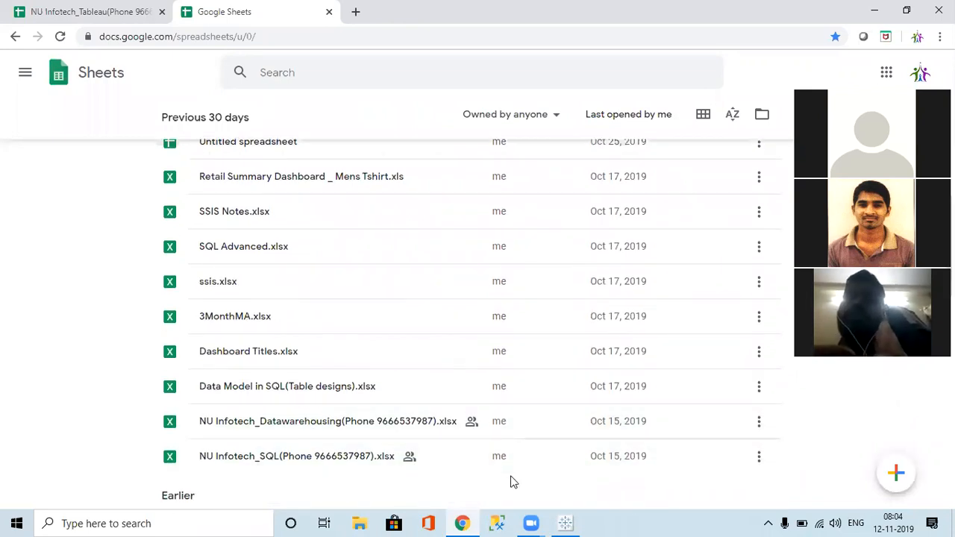
{"action": "left_click", "coordinate": [366, 457]}
{"action": "left_click", "coordinate": [587, 318]}
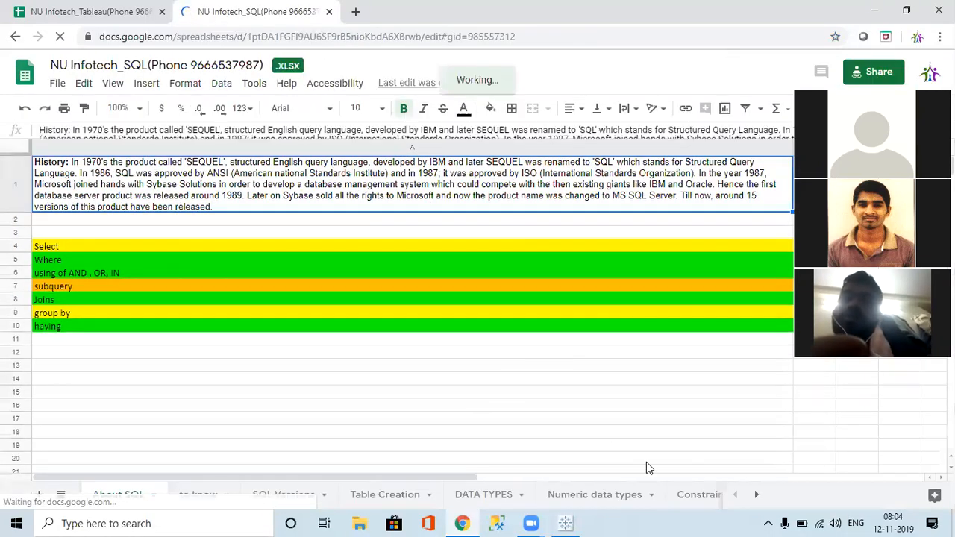
Step: Look through the SQL workbook's later sheets, including SQL Query Assignments and SQL Like workout, and open SQL Questions
{"action": "left_click", "coordinate": [758, 497]}
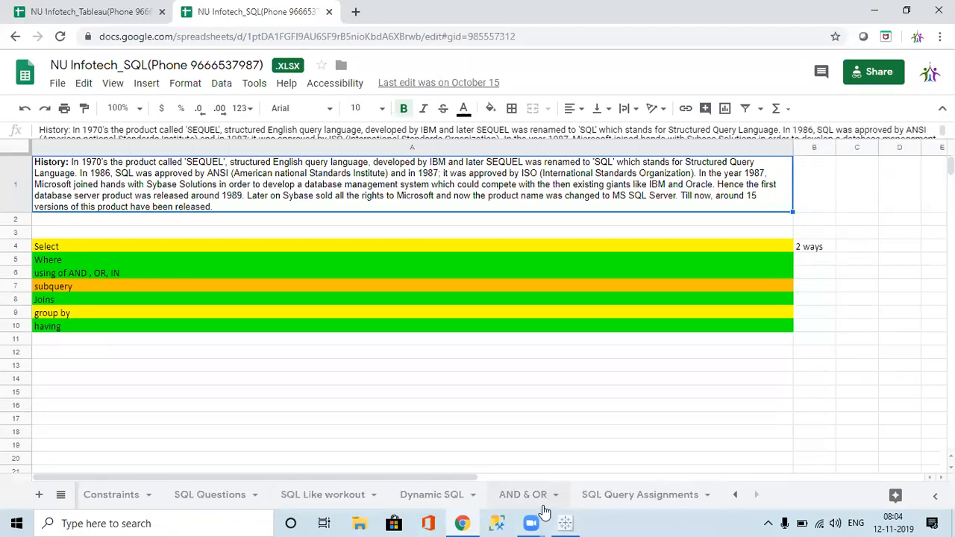
{"action": "left_click", "coordinate": [639, 500]}
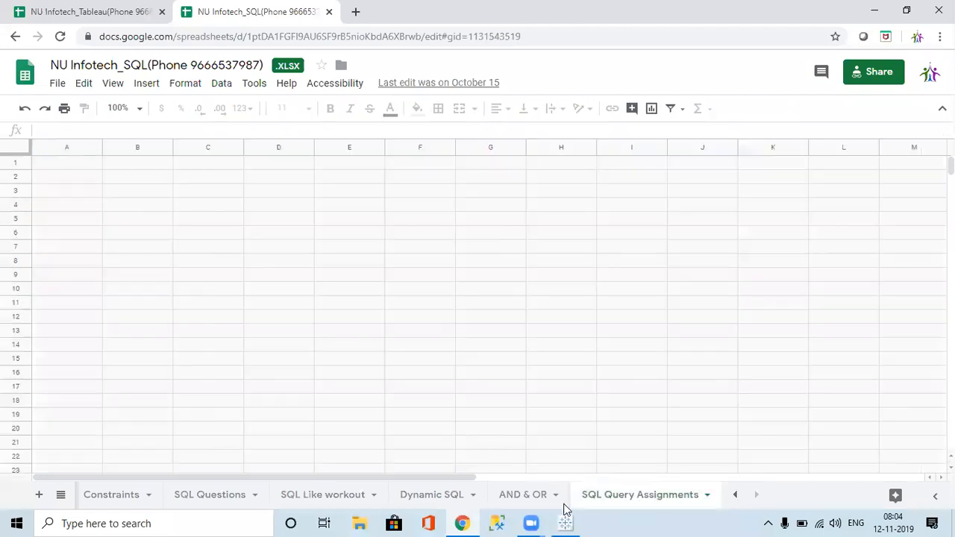
{"action": "left_click", "coordinate": [436, 498]}
{"action": "left_click", "coordinate": [282, 500]}
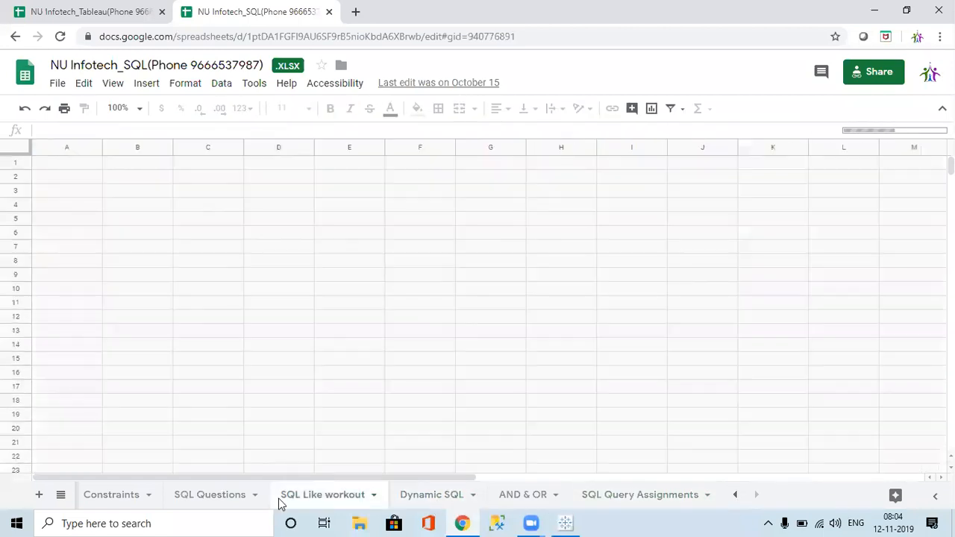
{"action": "left_click", "coordinate": [203, 500]}
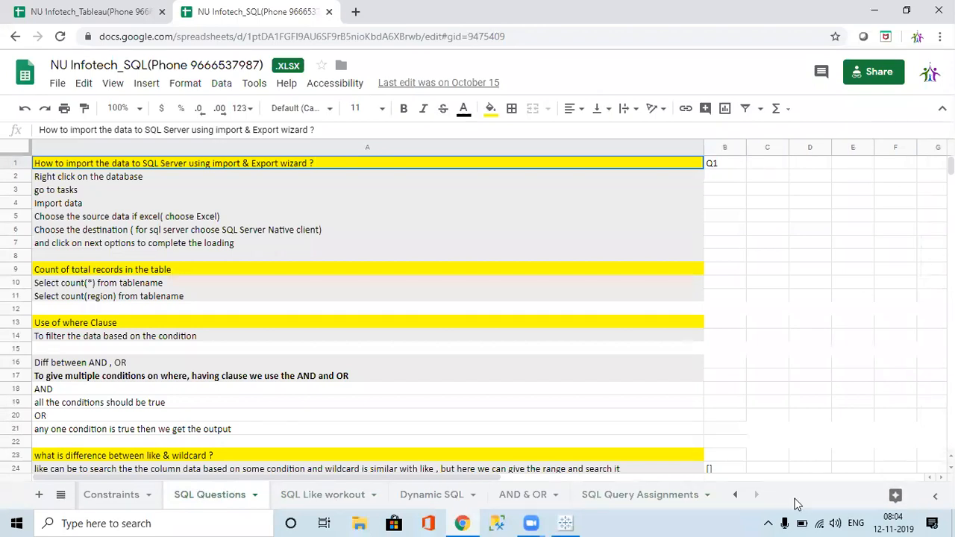
Step: Close the NU Infotech_SQL workbook and switch back to Tableau
{"action": "left_click", "coordinate": [735, 496]}
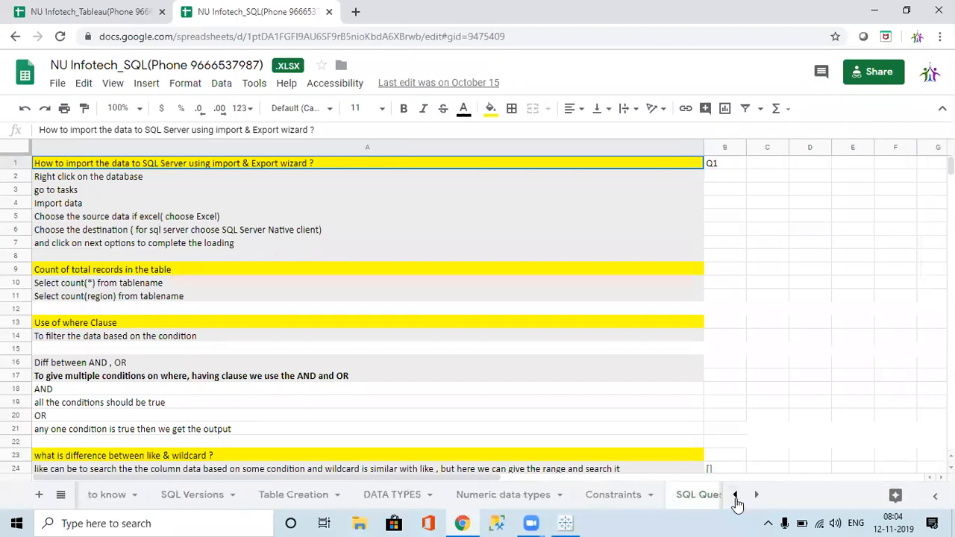
{"action": "left_click", "coordinate": [328, 12]}
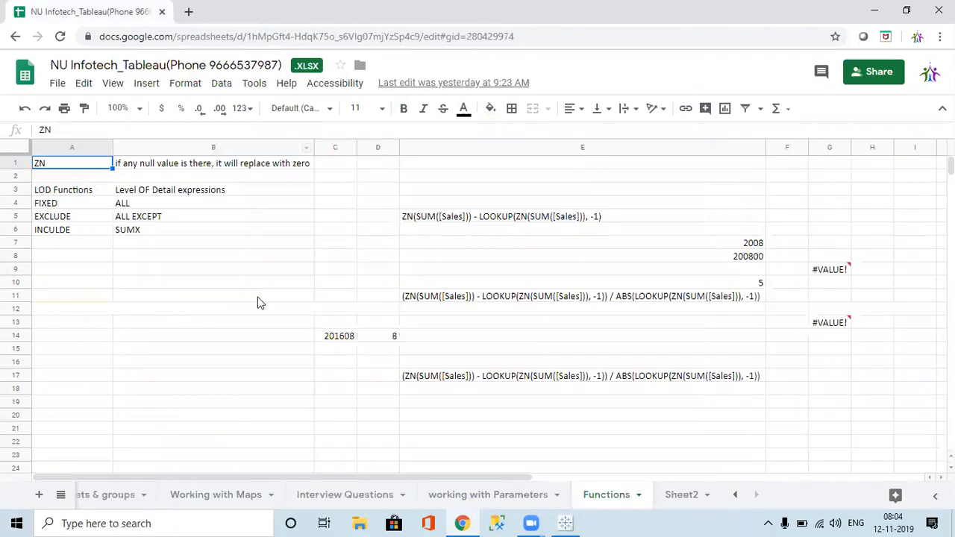
{"action": "left_click", "coordinate": [565, 521]}
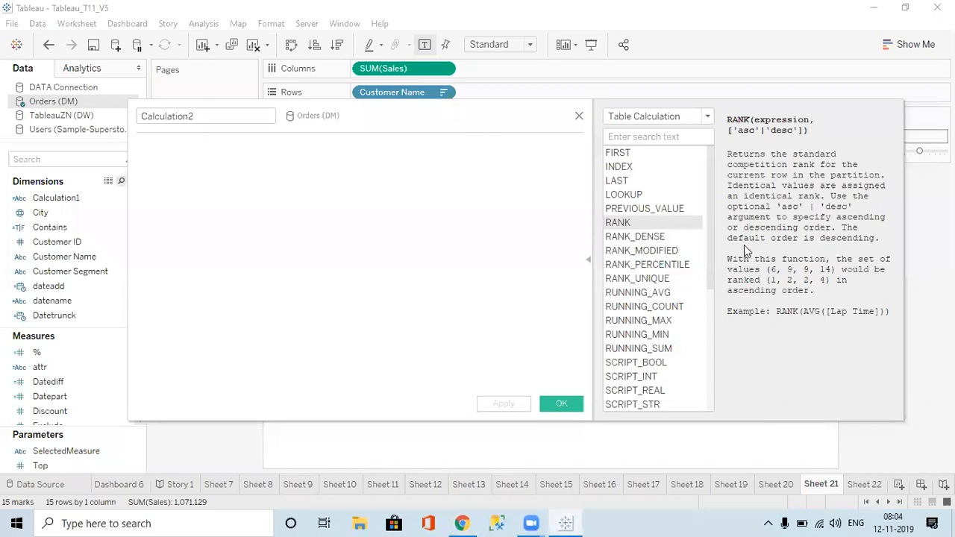
Step: Review the RANK_DENSE, RANK_MODIFIED, RANK_PERCENTILE and RUNNING_AVG function descriptions, and close the calculation editor without saving
{"action": "left_click", "coordinate": [633, 237]}
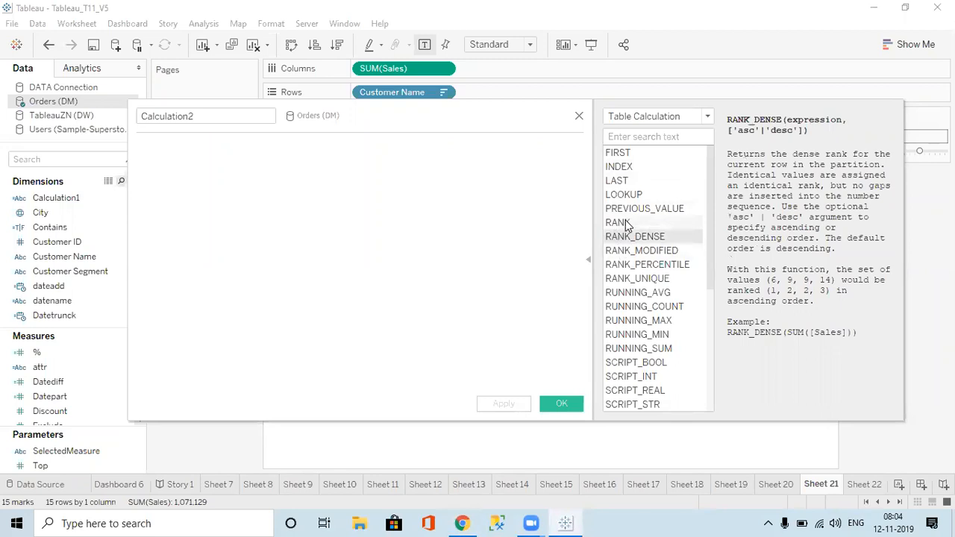
{"action": "left_click", "coordinate": [638, 252]}
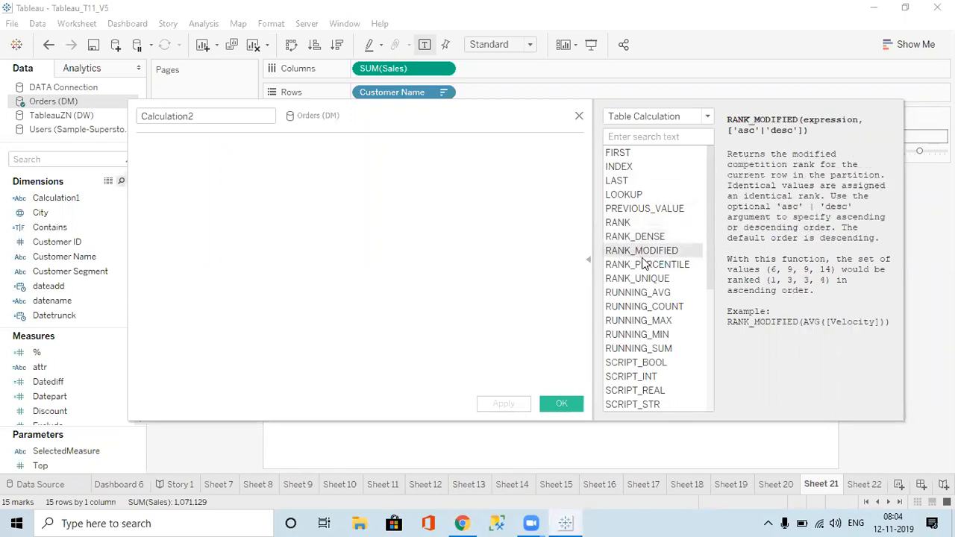
{"action": "left_click", "coordinate": [645, 273]}
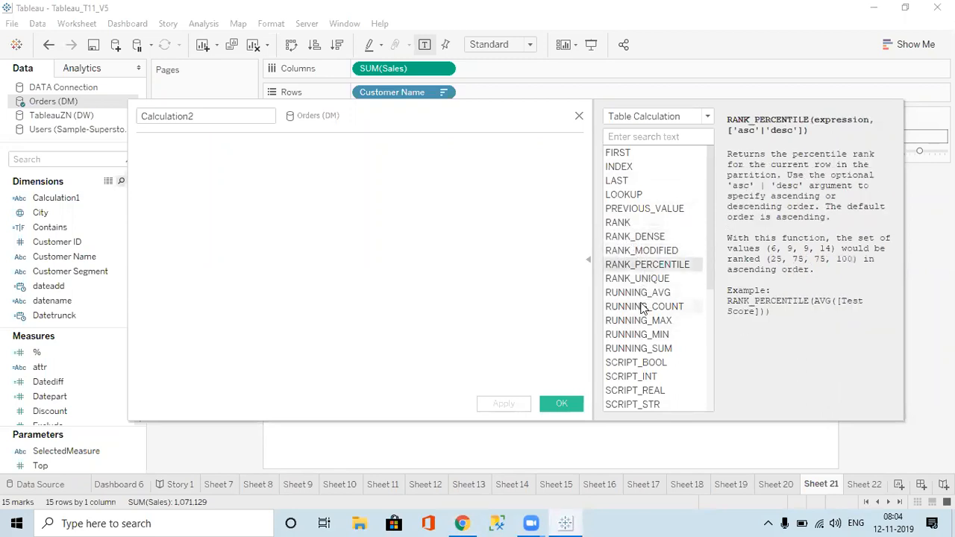
{"action": "left_click", "coordinate": [644, 294]}
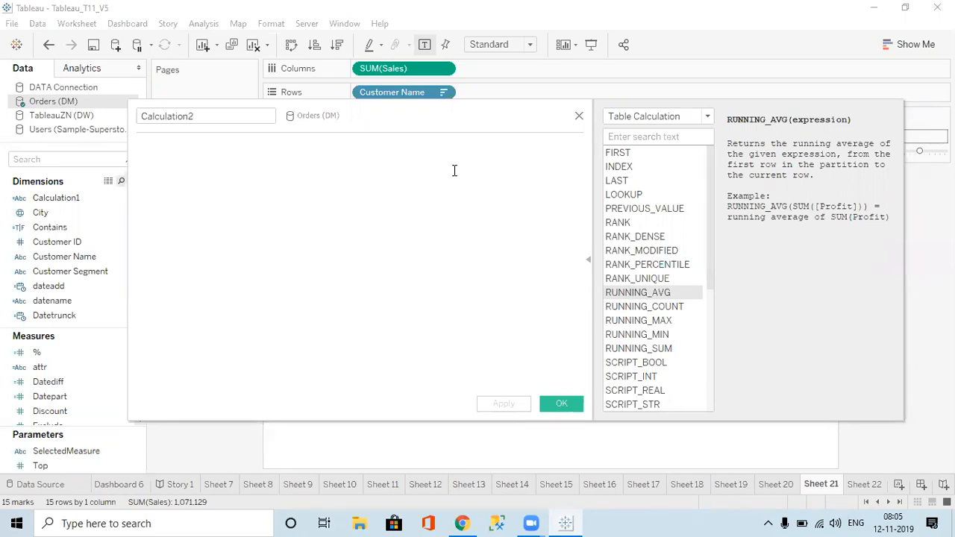
{"action": "left_click", "coordinate": [579, 116]}
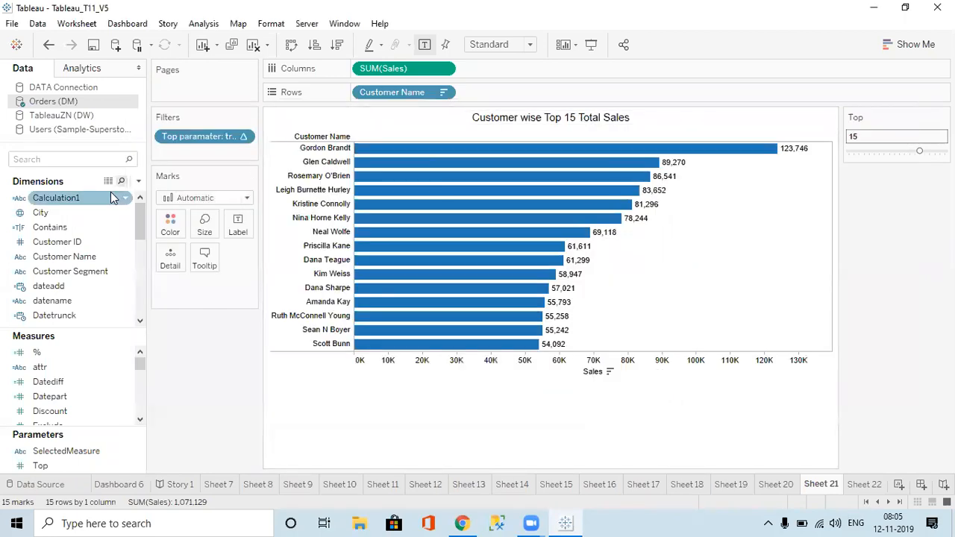
{"action": "left_click", "coordinate": [138, 182]}
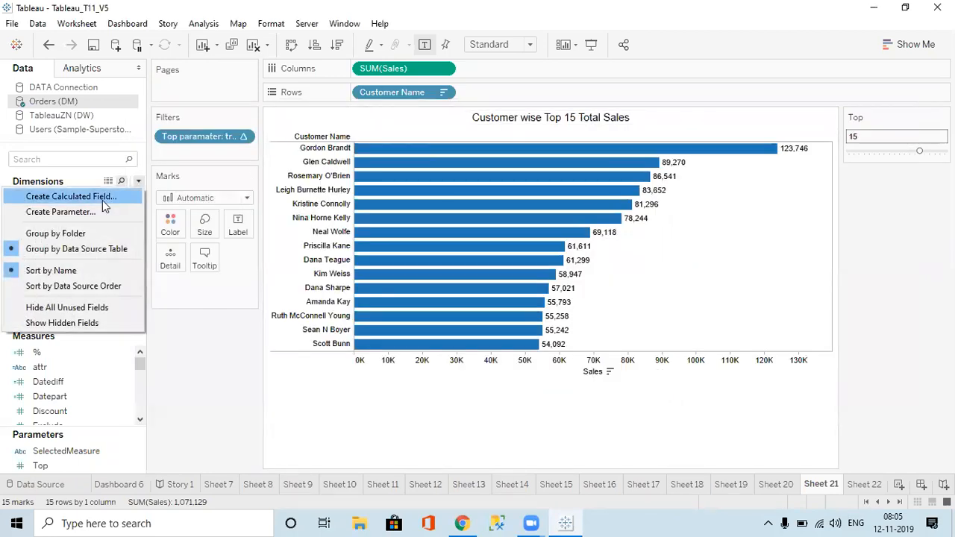
{"action": "left_click", "coordinate": [102, 200]}
{"action": "type", "text": "runn"}
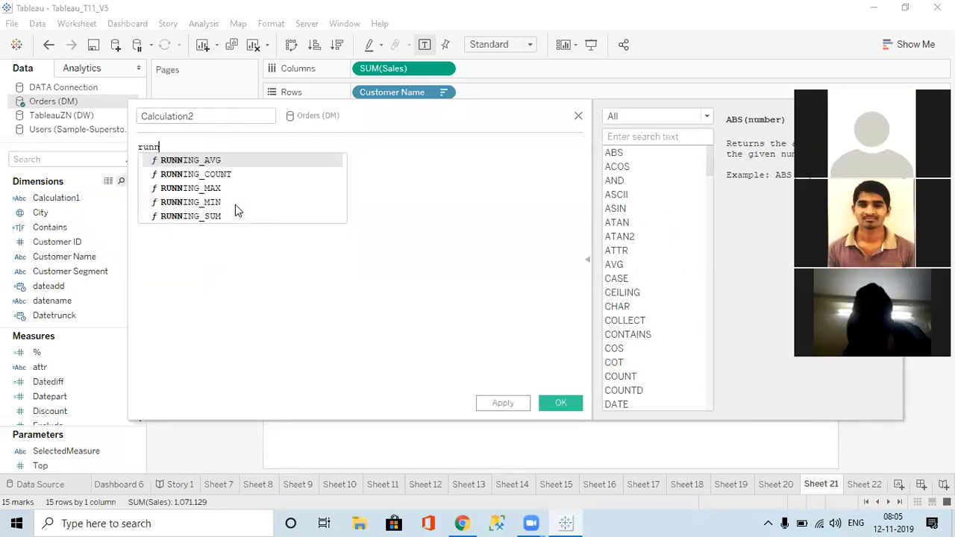
{"action": "key", "text": "Down"}
{"action": "key", "text": "Down"}
{"action": "key", "text": "Down"}
{"action": "key", "text": "Down"}
{"action": "key", "text": "Return"}
{"action": "type", "text": "sal"}
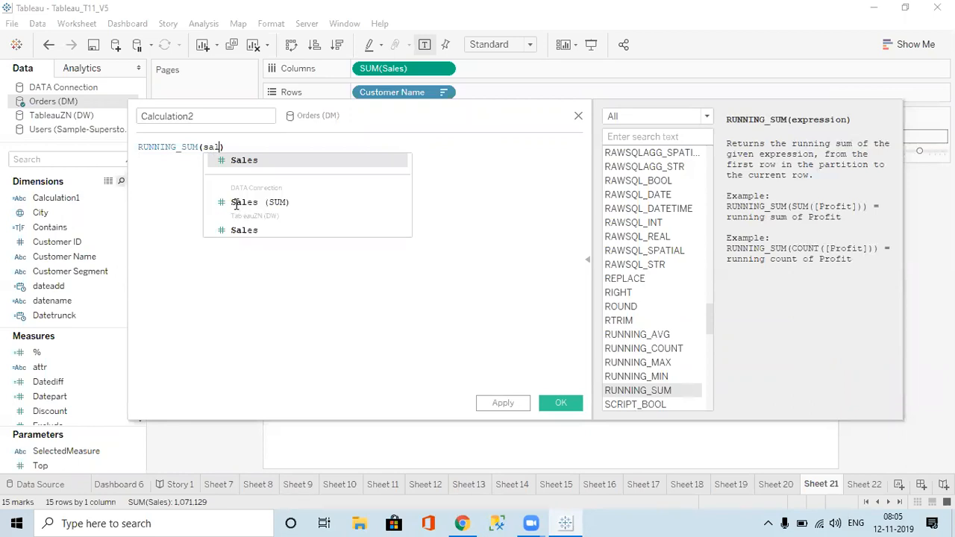
{"action": "key", "text": "Return"}
{"action": "left_click", "coordinate": [212, 122]}
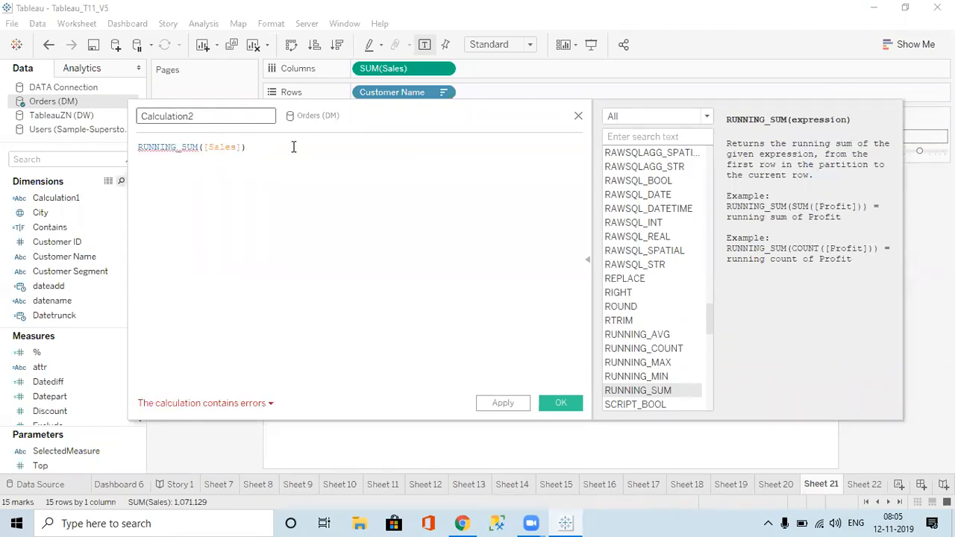
{"action": "left_click", "coordinate": [578, 118]}
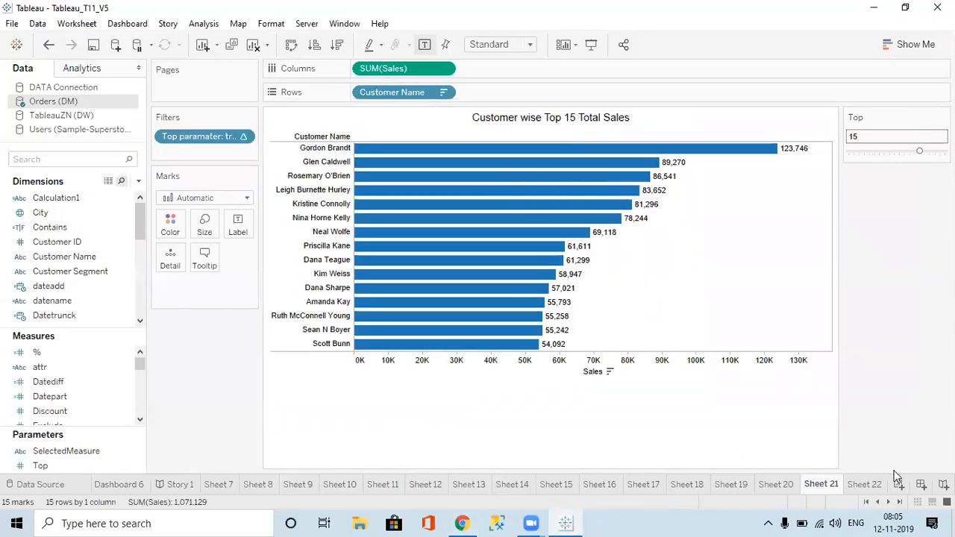
Step: Create a new worksheet that lists Customer Name in rows with the sum of Sales for each customer
{"action": "left_click", "coordinate": [900, 484]}
{"action": "left_click", "coordinate": [49, 158]}
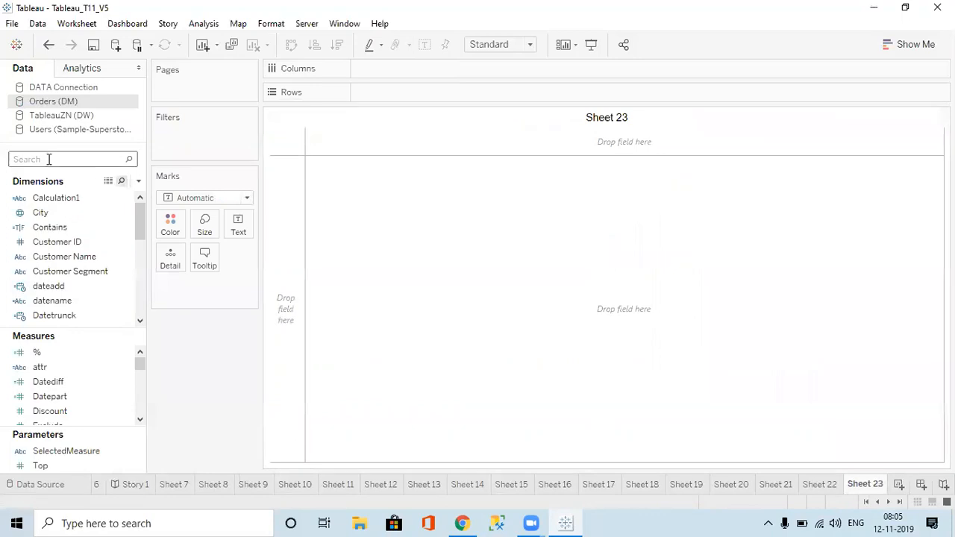
{"action": "type", "text": "cus"}
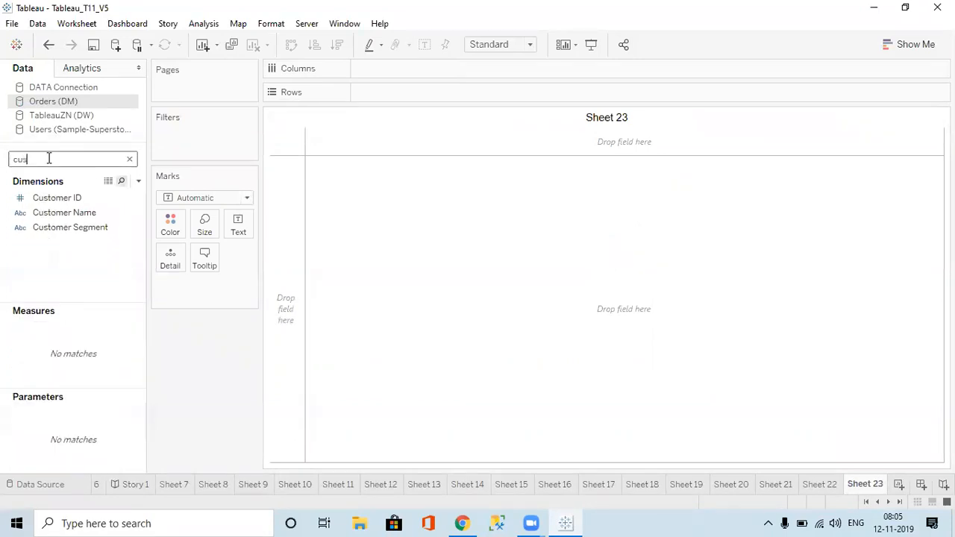
{"action": "double_click", "coordinate": [46, 212]}
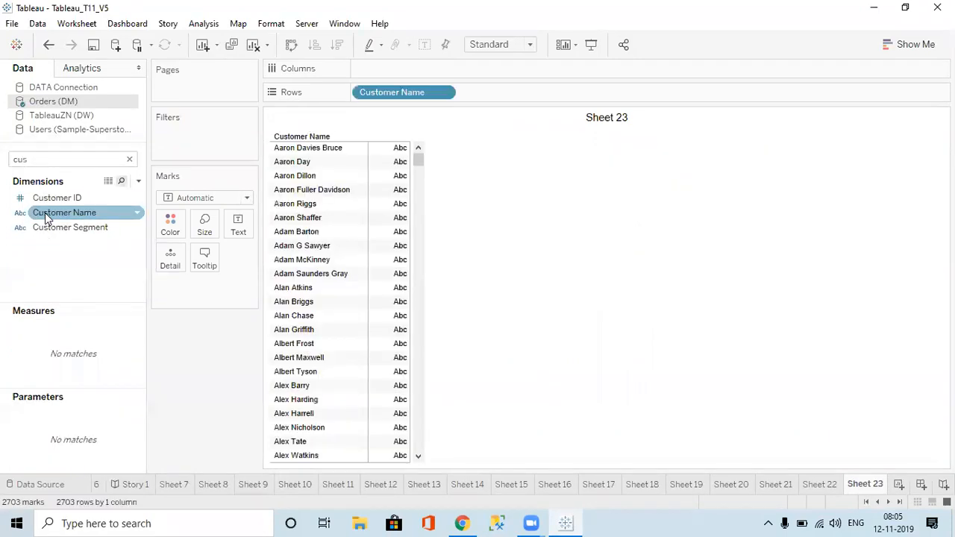
{"action": "double_click", "coordinate": [54, 162]}
{"action": "type", "text": "sa"}
{"action": "left_click", "coordinate": [53, 299]}
{"action": "double_click", "coordinate": [52, 302]}
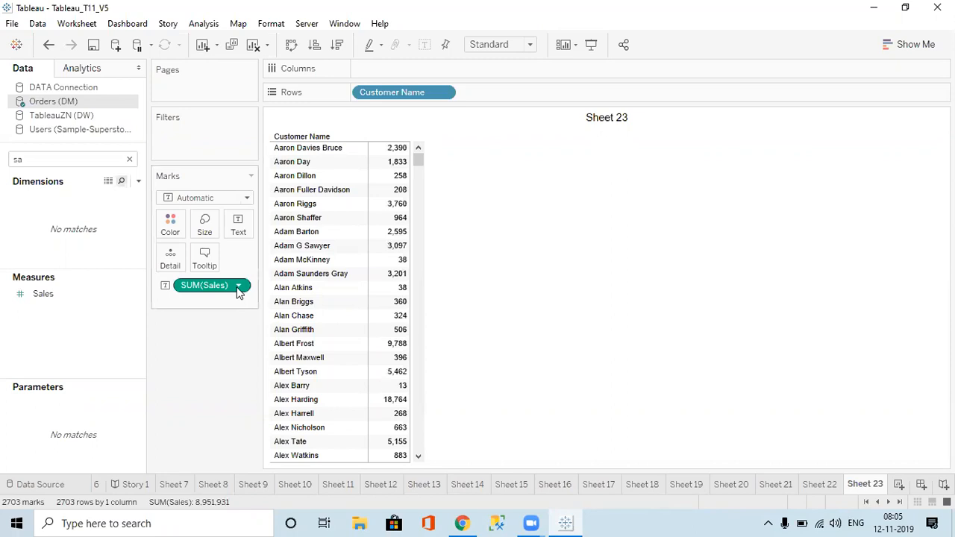
Step: Apply the Running Total quick table calculation to the Sales measure
{"action": "left_click", "coordinate": [238, 288]}
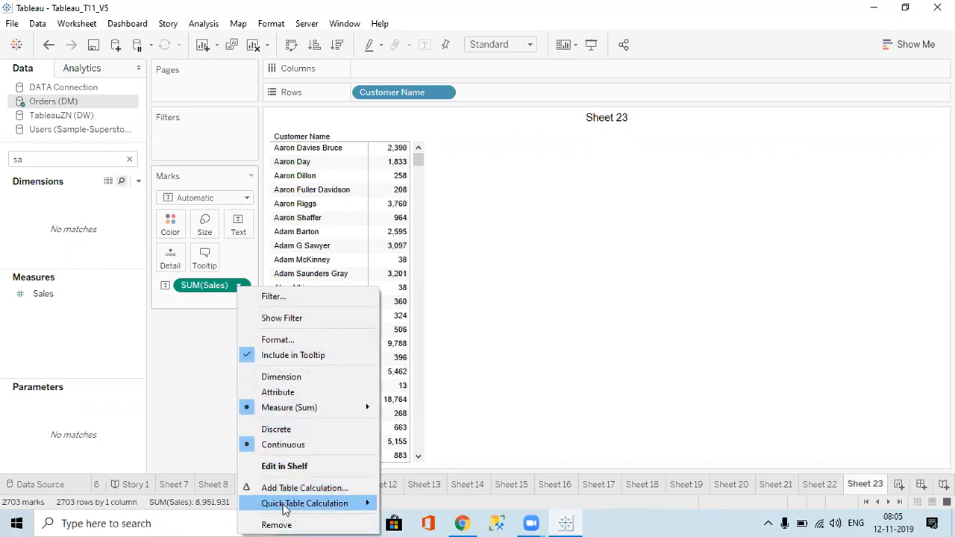
{"action": "mouse_move", "coordinate": [326, 512]}
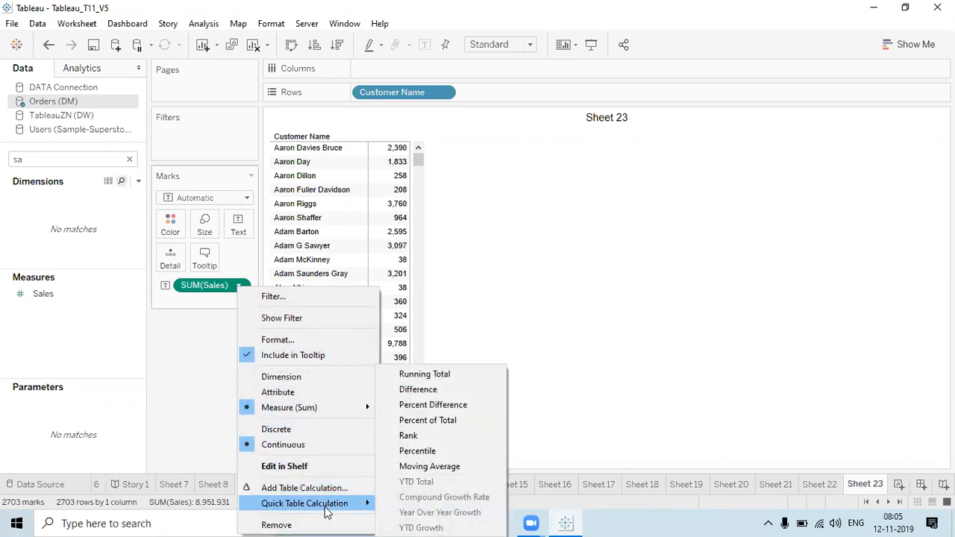
{"action": "left_click", "coordinate": [424, 375]}
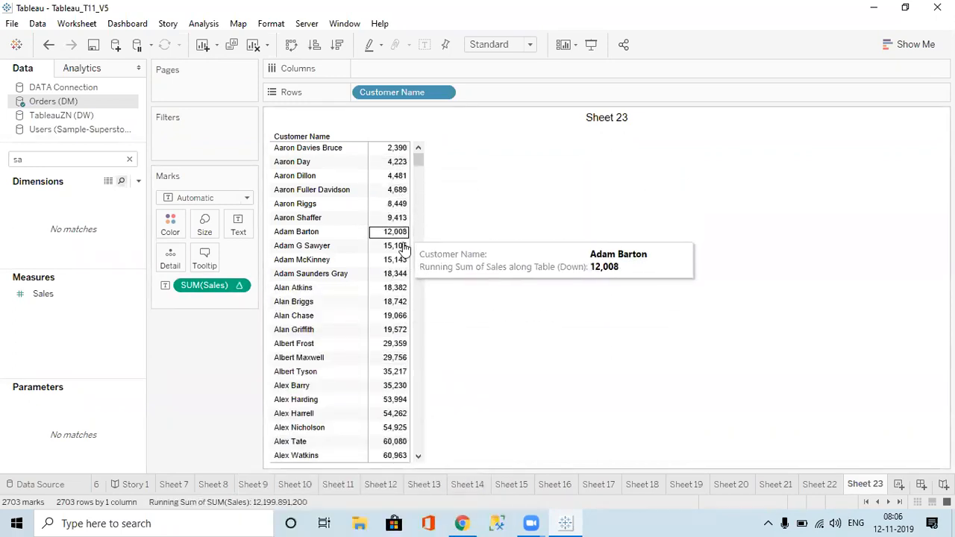
Step: Copy the Sales measure's underlying formula RUNNING_SUM(SUM([Sales])) into a new Notepad document
{"action": "double_click", "coordinate": [226, 285]}
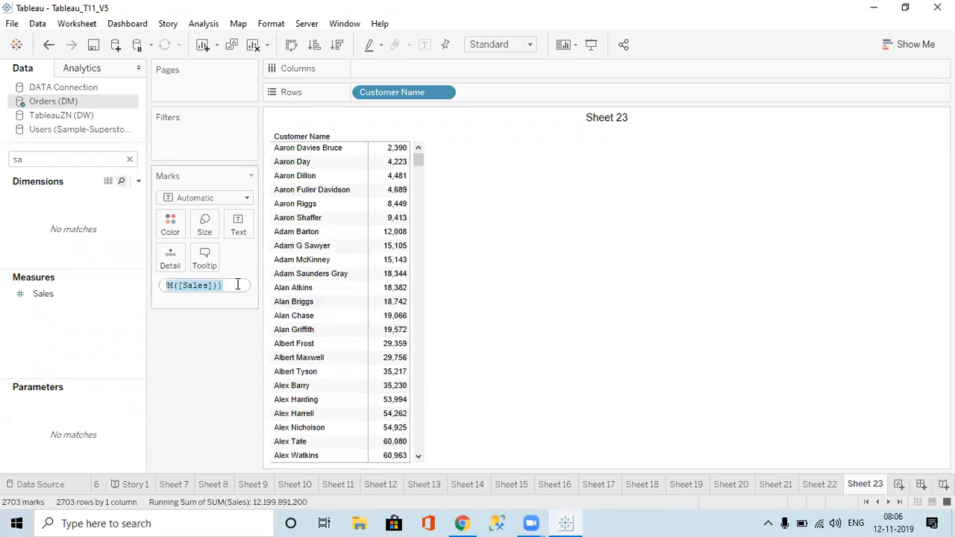
{"action": "key", "text": "super"}
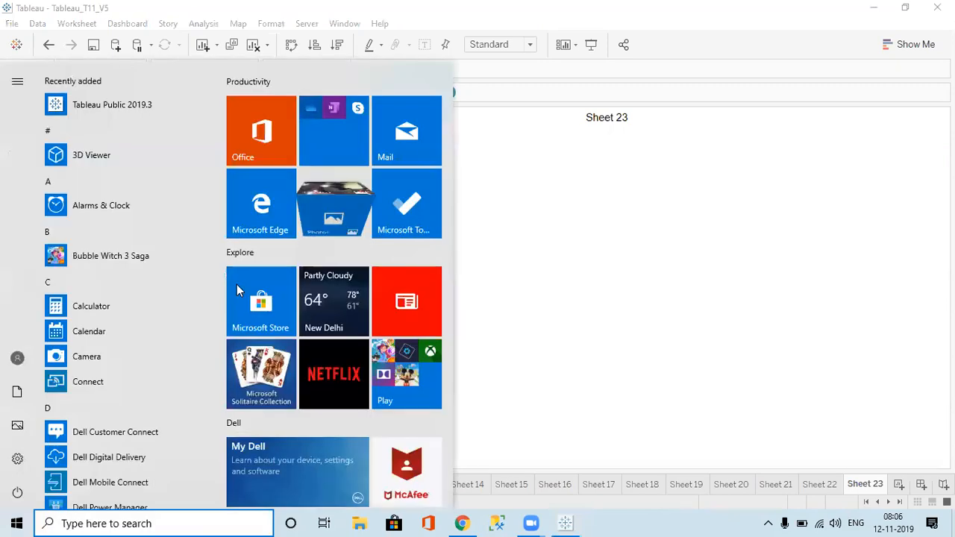
{"action": "type", "text": "notepad"}
{"action": "key", "text": "Return"}
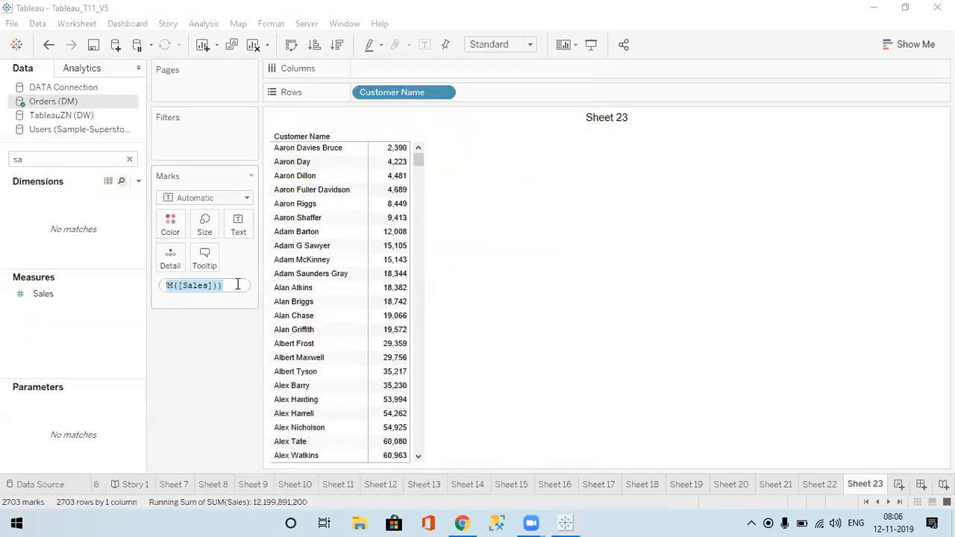
{"action": "type", "text": "RUNNING_SUM(SUM([Sales]))"}
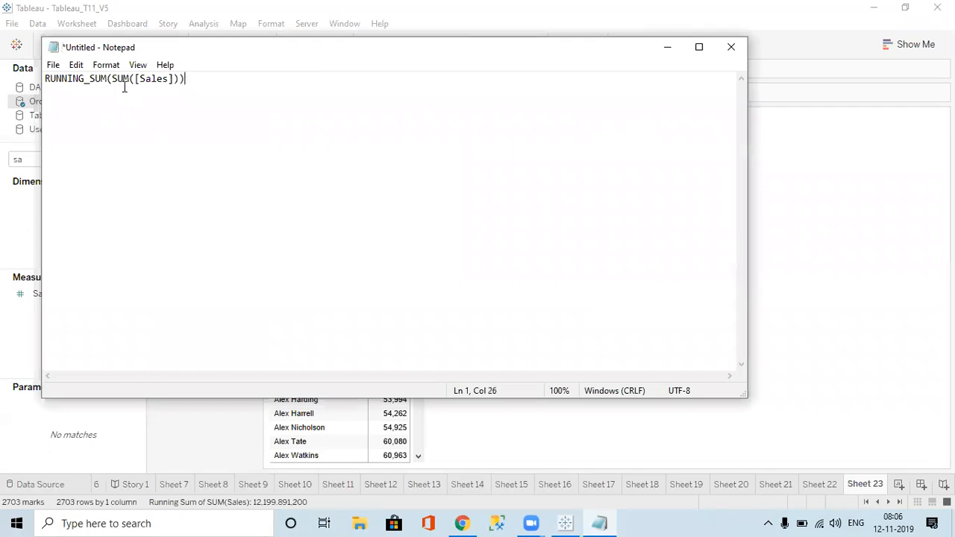
Step: Return to Tableau and add plain Sales as a second measure beside the running total
{"action": "key", "text": "alt+Tab"}
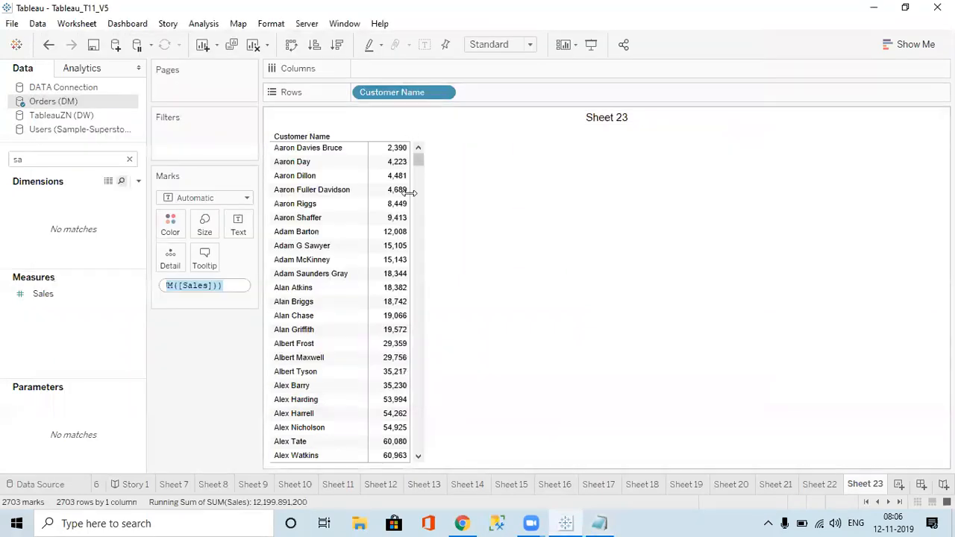
{"action": "left_click", "coordinate": [94, 163]}
{"action": "double_click", "coordinate": [64, 294]}
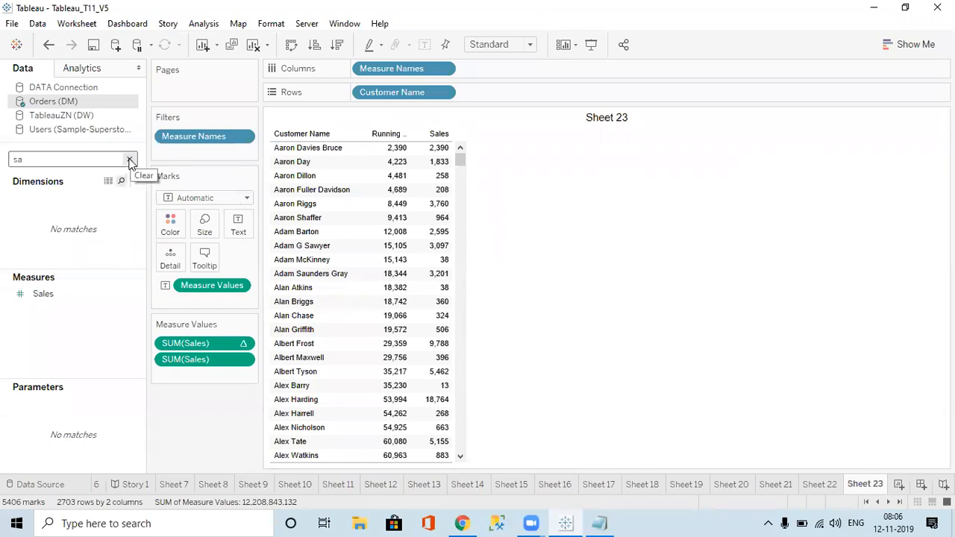
{"action": "left_click", "coordinate": [138, 182]}
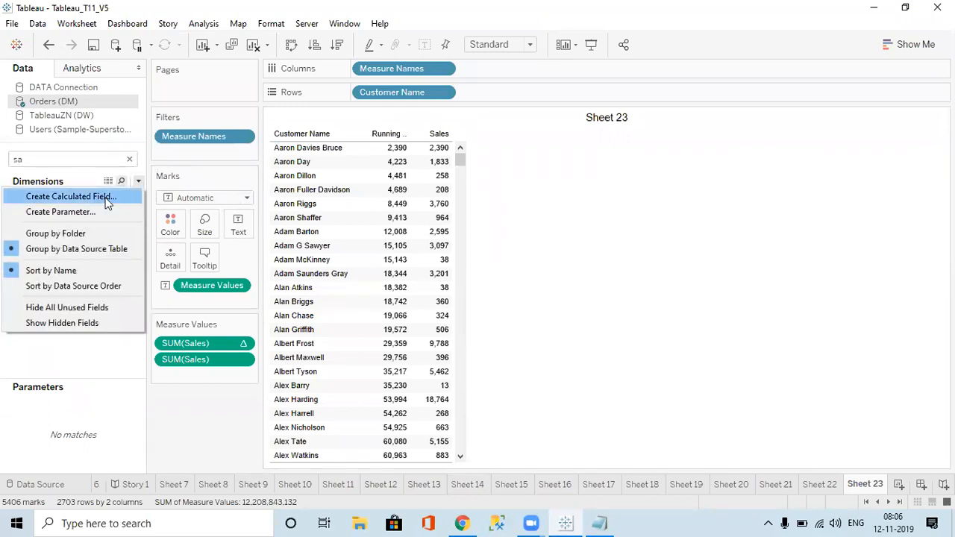
Step: Apply the Difference quick table calculation to the second Sales measure
{"action": "right_click", "coordinate": [218, 365]}
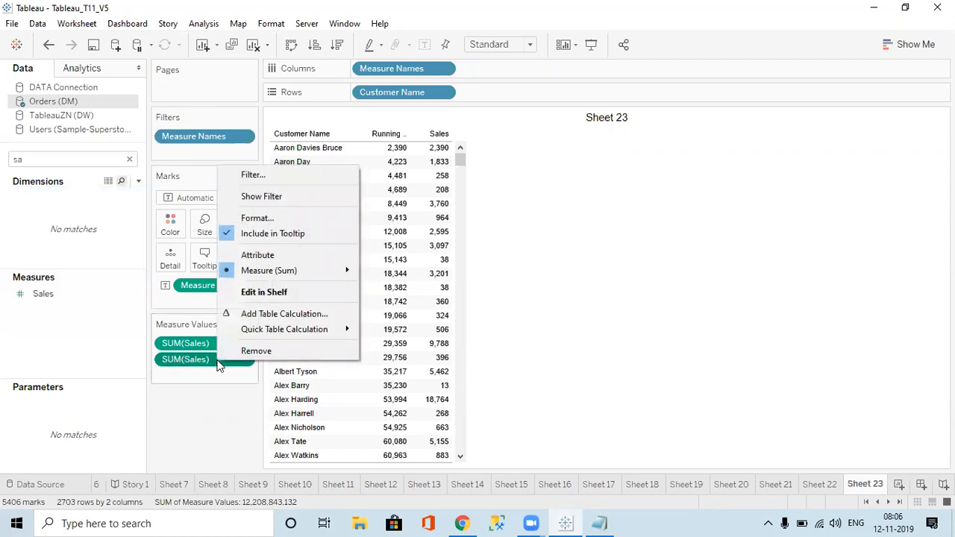
{"action": "mouse_move", "coordinate": [283, 336]}
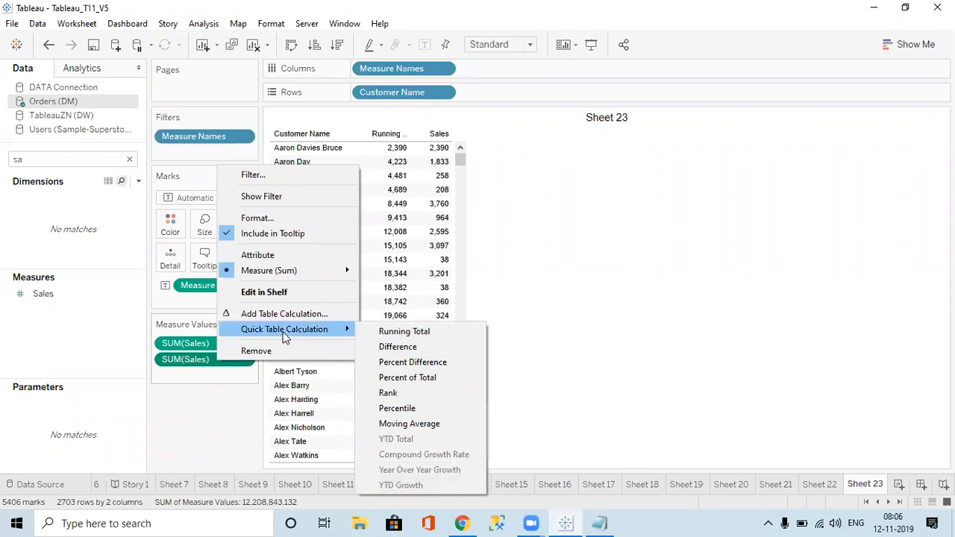
{"action": "left_click", "coordinate": [401, 349]}
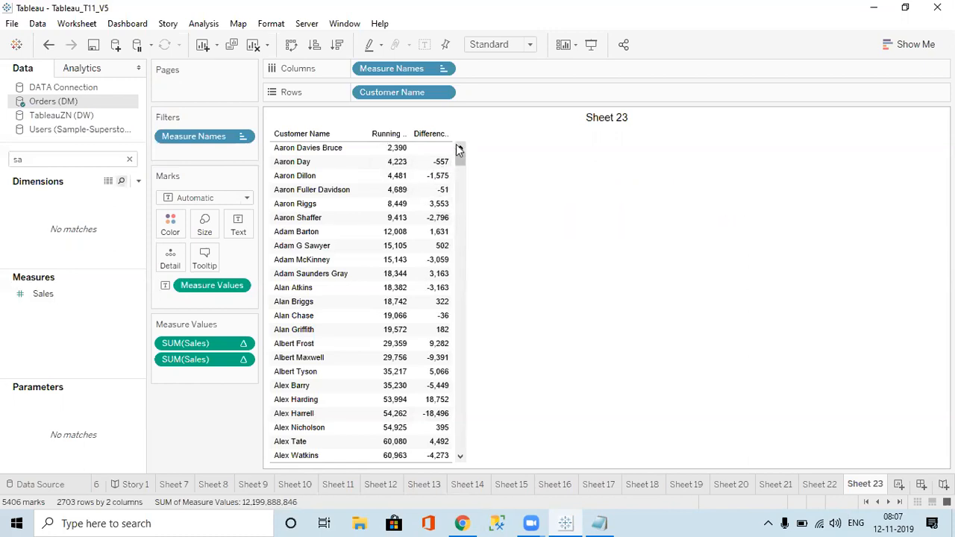
Step: Edit the Difference calculation on Sales, trying First as its relative-to reference and settling on Next
{"action": "left_click", "coordinate": [245, 361]}
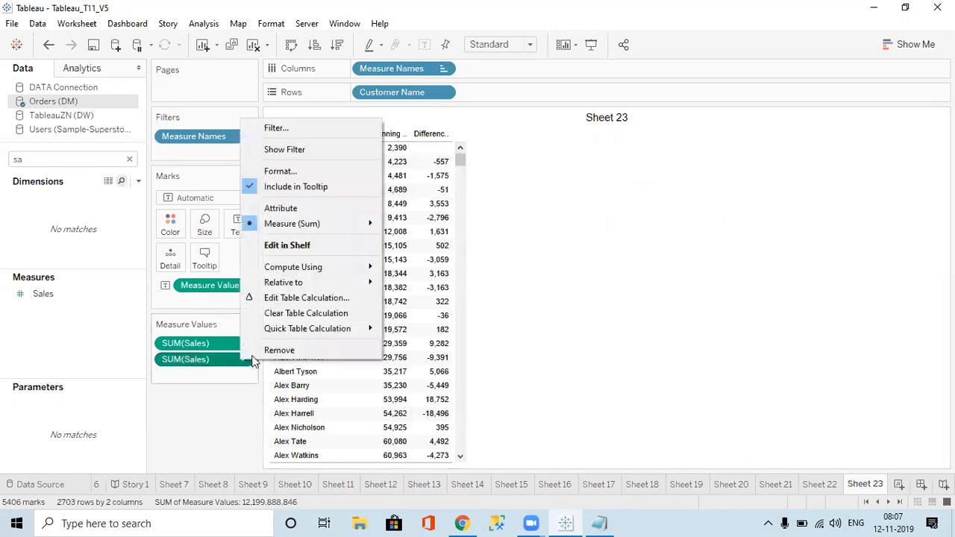
{"action": "left_click", "coordinate": [305, 298]}
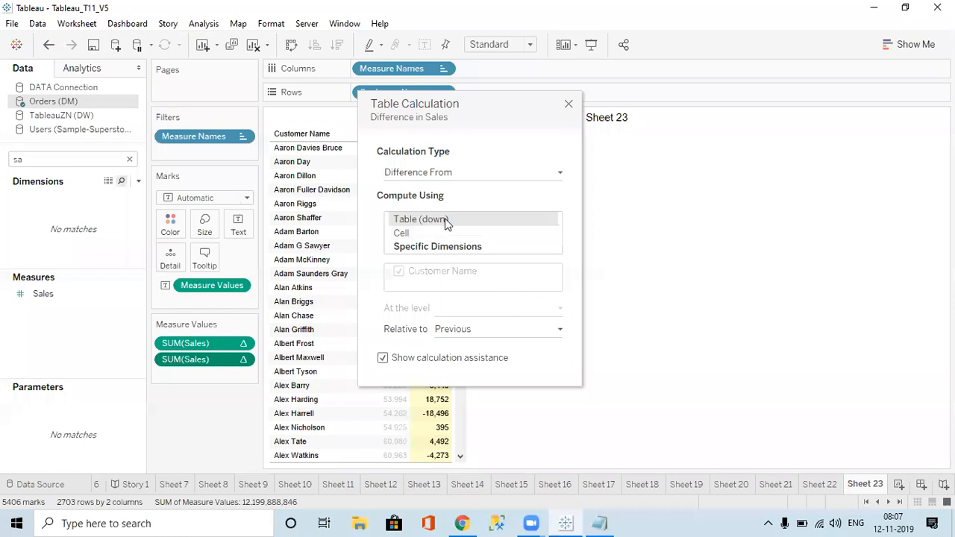
{"action": "left_click", "coordinate": [456, 329]}
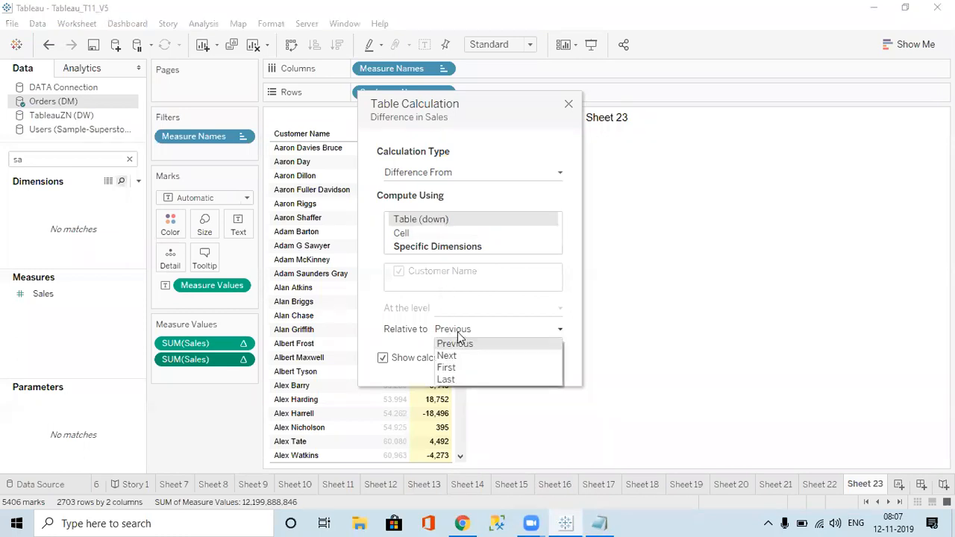
{"action": "left_click", "coordinate": [448, 367]}
{"action": "left_click", "coordinate": [466, 331]}
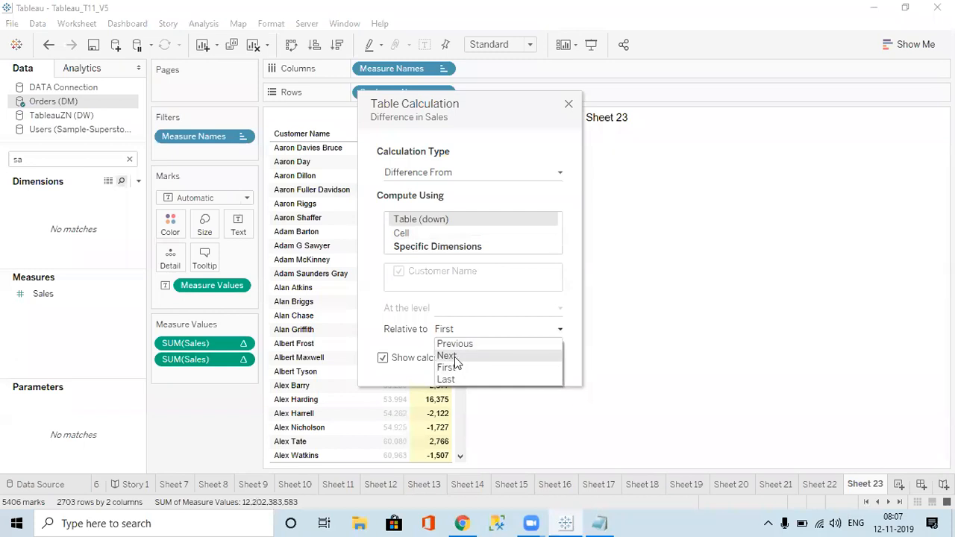
{"action": "left_click", "coordinate": [454, 357]}
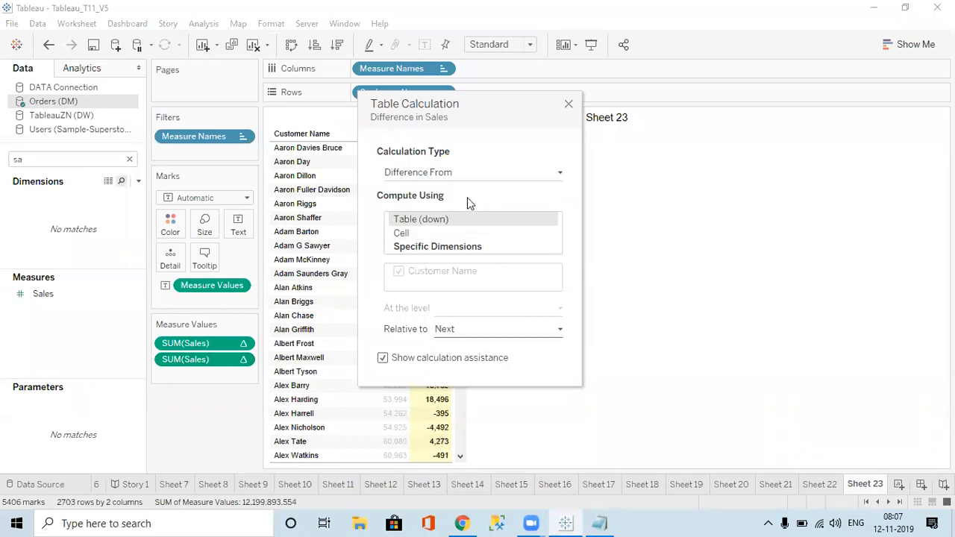
Step: Keep Next as the relative-to reference of the Difference calculation and close its settings
{"action": "left_click", "coordinate": [457, 329]}
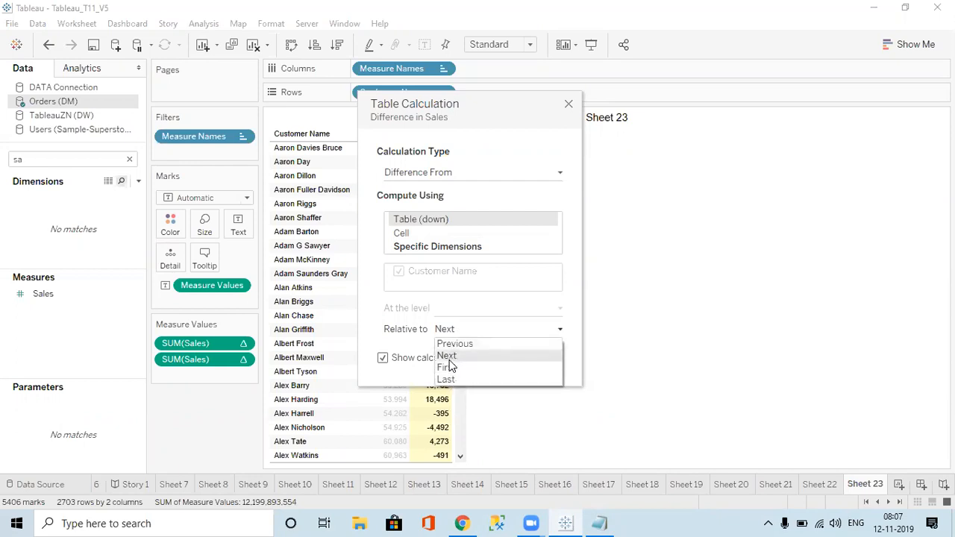
{"action": "left_click", "coordinate": [448, 359]}
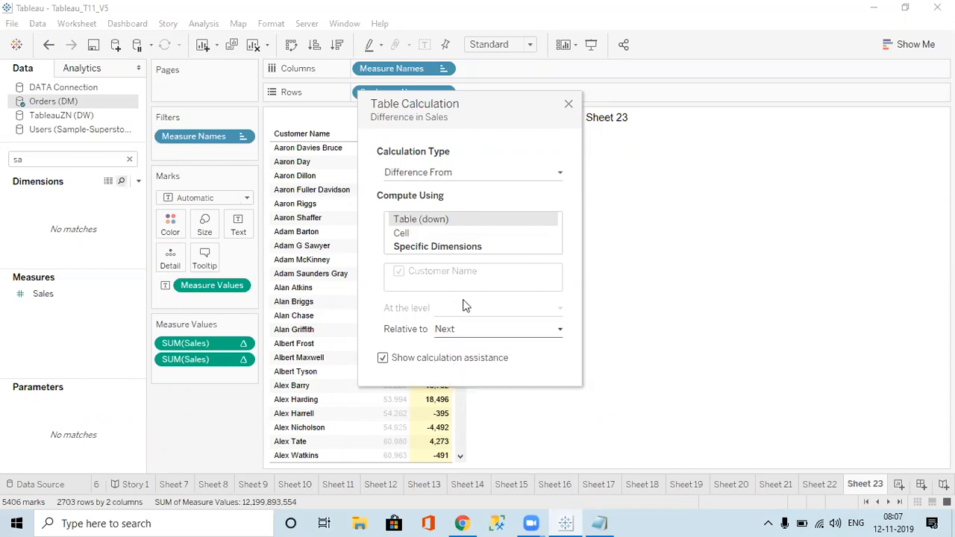
{"action": "left_click", "coordinate": [568, 105]}
{"action": "mouse_move", "coordinate": [380, 170]}
{"action": "mouse_move", "coordinate": [441, 153]}
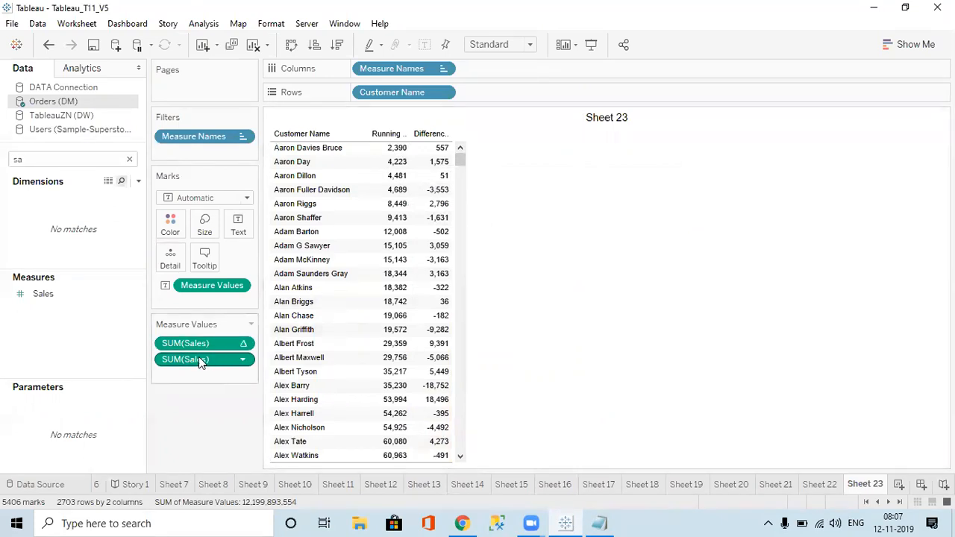
Step: Add Sales as a third measure and apply the Percent Difference quick table calculation to it
{"action": "double_click", "coordinate": [52, 298]}
{"action": "right_click", "coordinate": [185, 379]}
{"action": "mouse_move", "coordinate": [281, 347]}
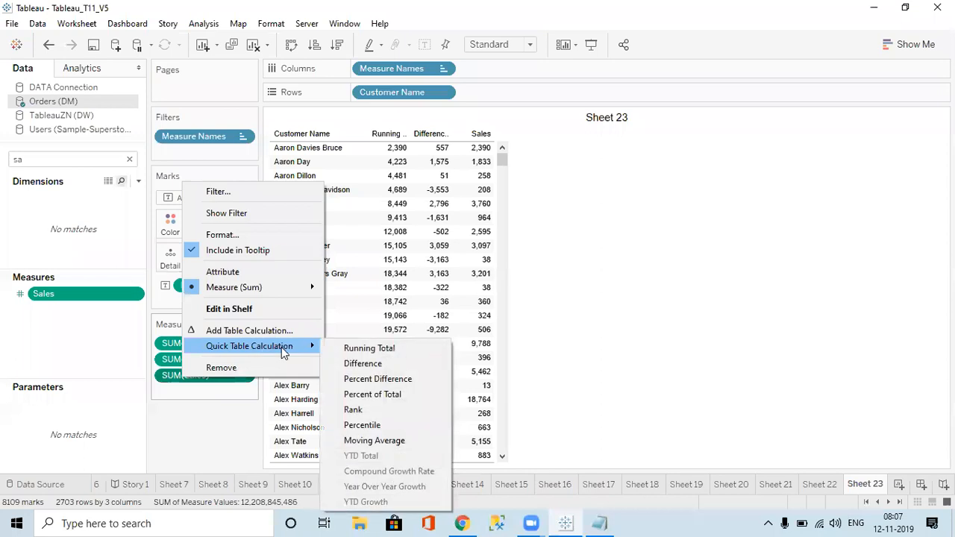
{"action": "left_click", "coordinate": [365, 379]}
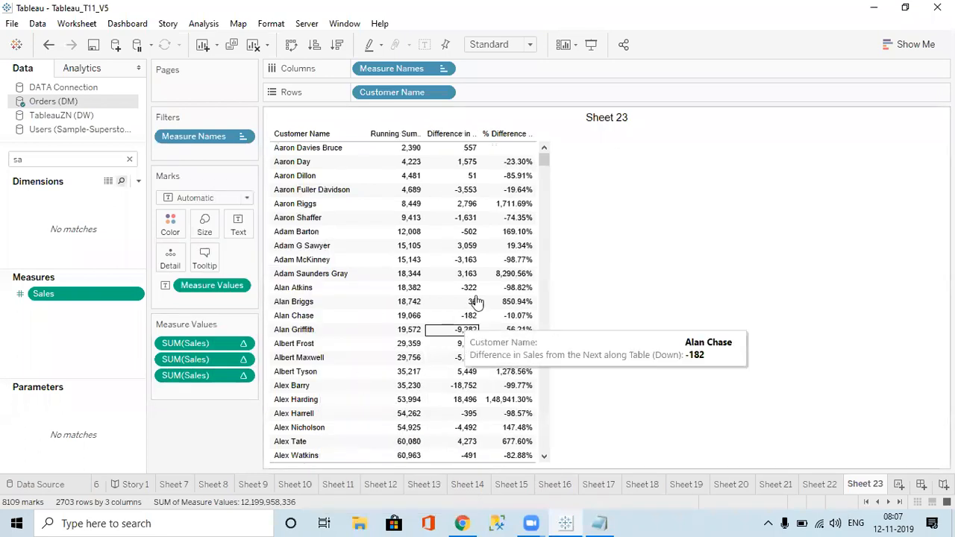
Step: Review the Percent Difference calculation's settings and the available calculation types, then close them
{"action": "right_click", "coordinate": [196, 377]}
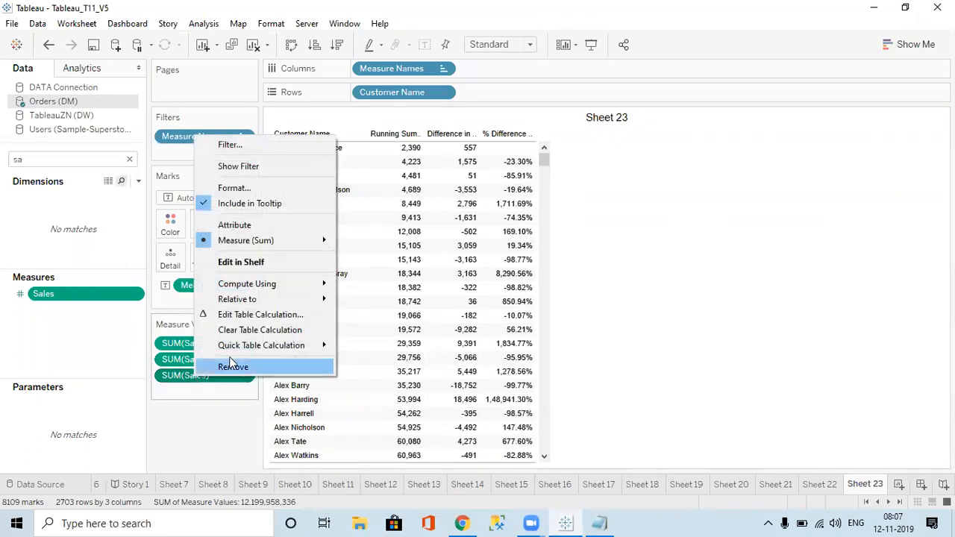
{"action": "left_click", "coordinate": [243, 320]}
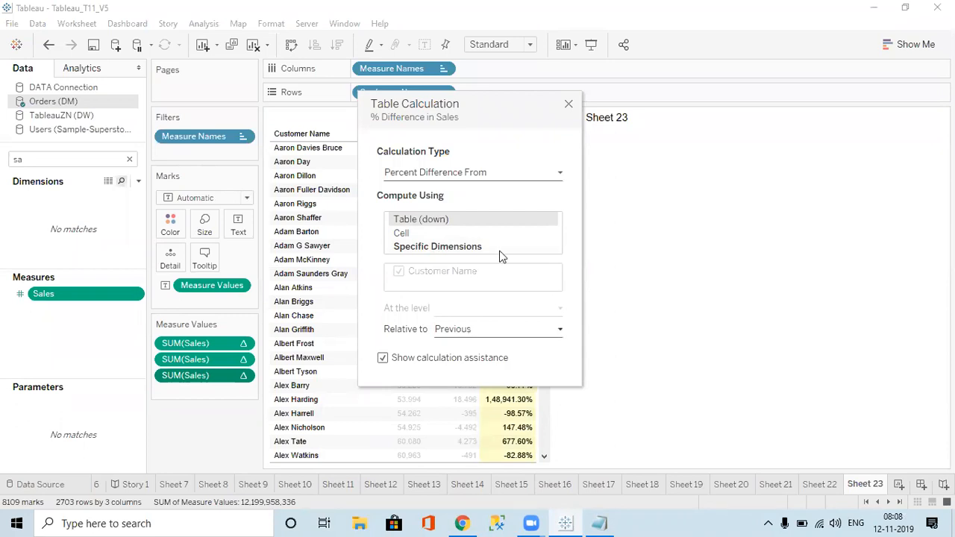
{"action": "left_click", "coordinate": [512, 172]}
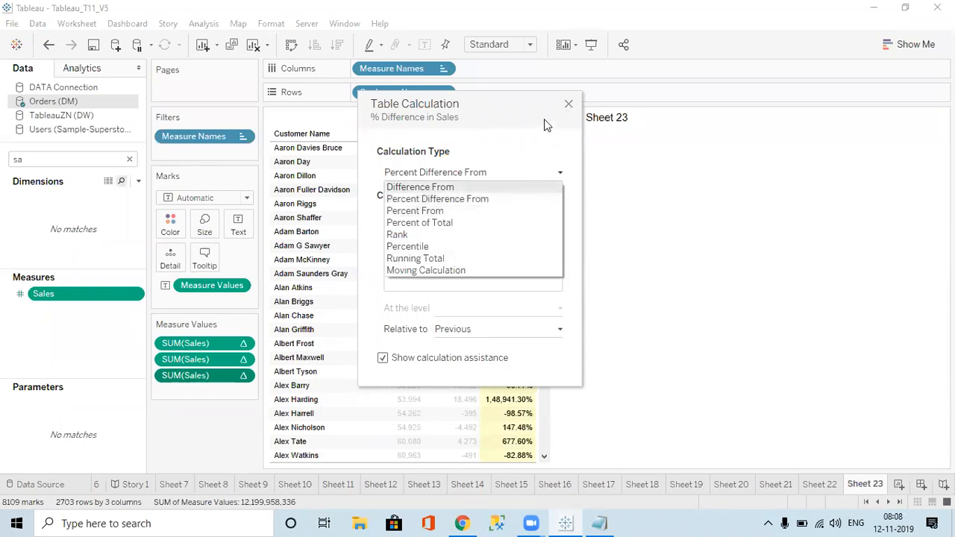
{"action": "left_click", "coordinate": [566, 107]}
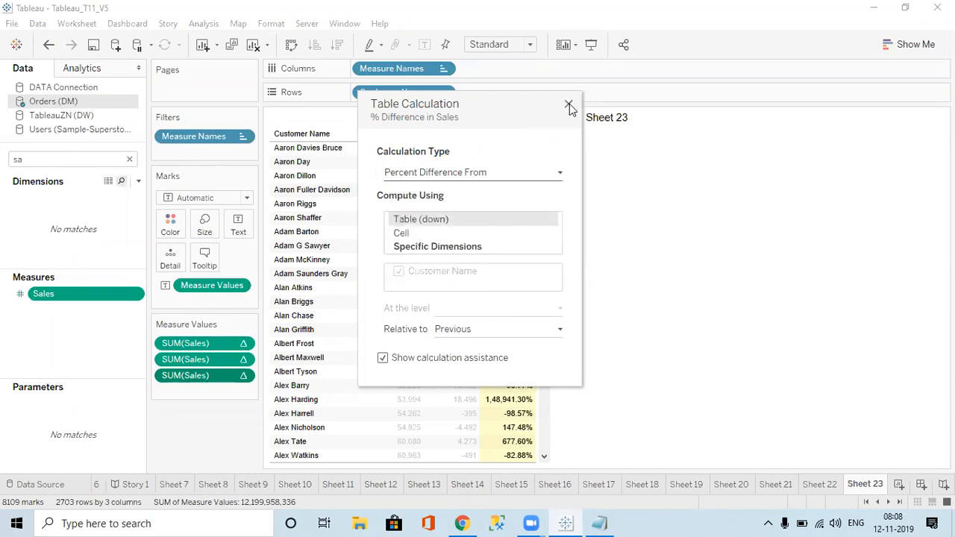
{"action": "left_click", "coordinate": [569, 103]}
Step: Copy the Percent Difference measure's formula (ZN(SUM([Sales])) - LOOKUP(ZN(SUM([Sales])), -1)) / ABS(LOOKUP(ZN(SUM([Sales])), -1)) into Notepad, replacing the existing text
{"action": "double_click", "coordinate": [232, 377]}
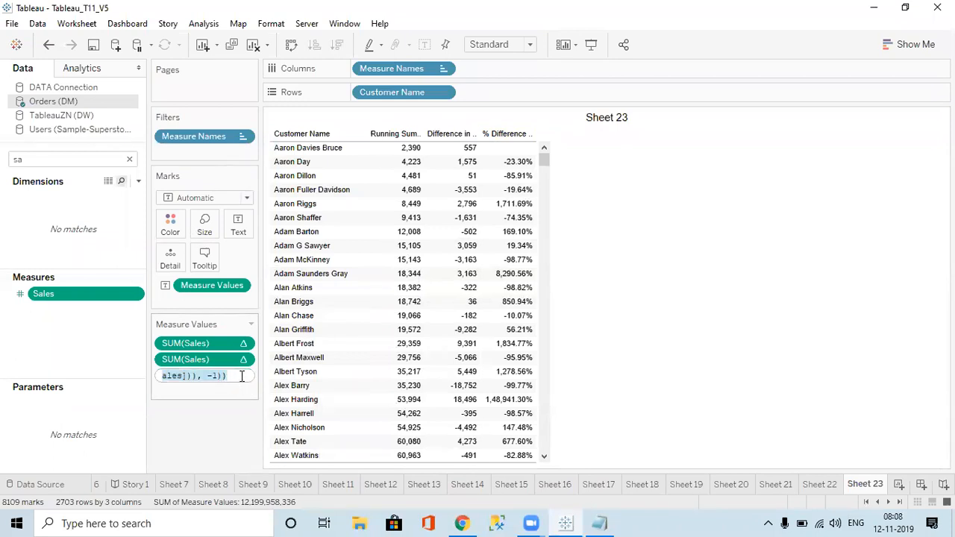
{"action": "key", "text": "alt+Tab"}
{"action": "key", "text": "ctrl+a"}
{"action": "type", "text": "(ZN(SUM([Sales])) - LOOKUP(ZN(SUM([Sales])), -1)) / ABS(LOOKUP(ZN(SUM([Sales])), -1))"}
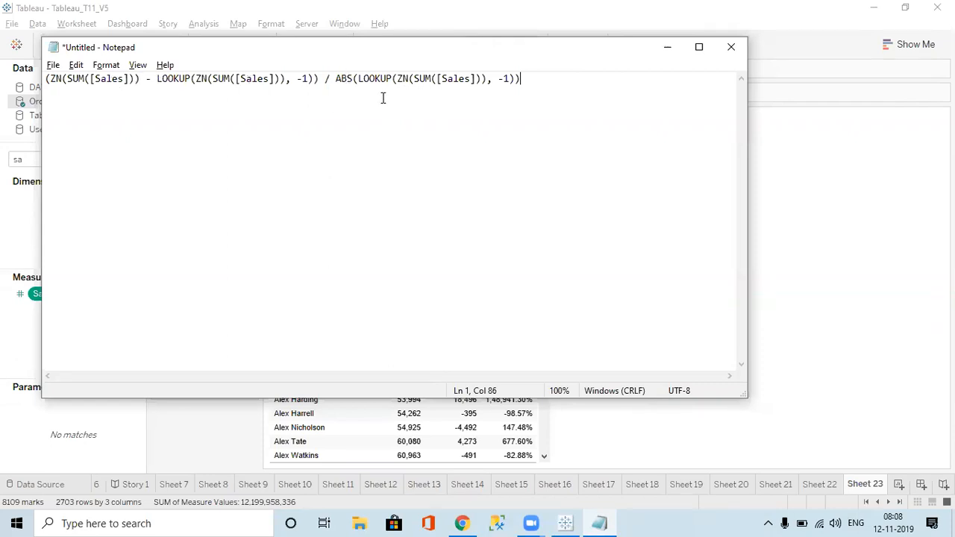
{"action": "left_click", "coordinate": [669, 46]}
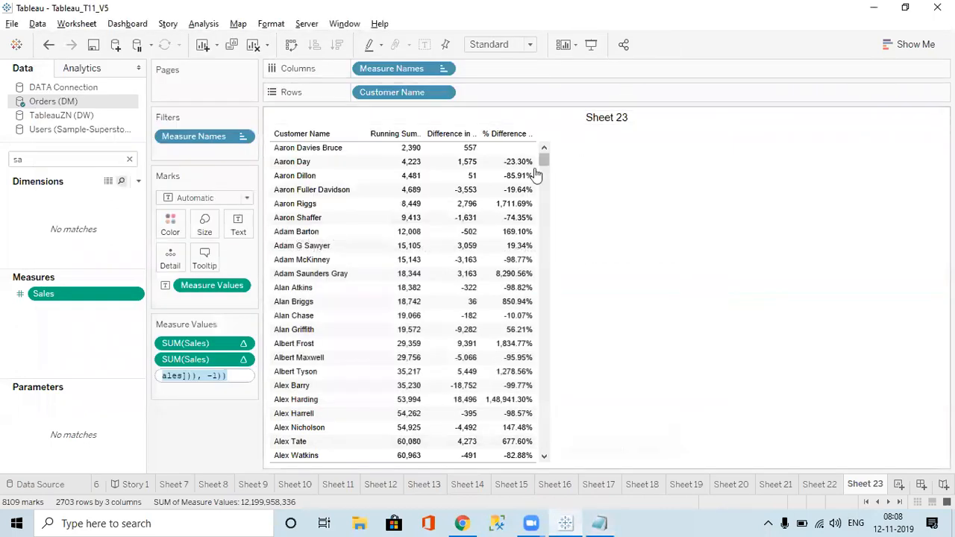
{"action": "key", "text": "alt+Tab"}
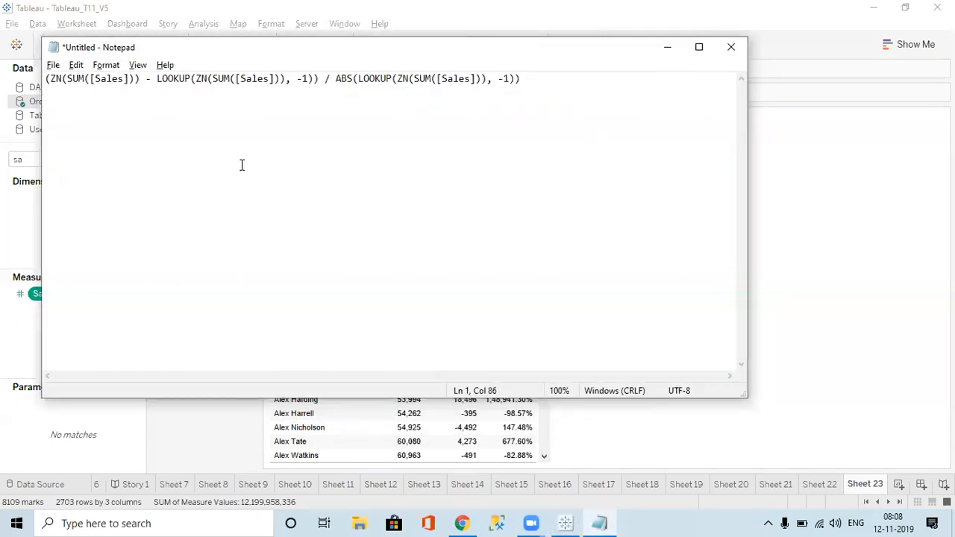
Step: Write the note "what ever we got by total" and the example "400/600 *100" below the formula in Notepad
{"action": "left_click", "coordinate": [589, 78]}
{"action": "key", "text": "Return"}
{"action": "key", "text": "Return"}
{"action": "type", "text": "h"}
{"action": "key", "text": "BackSpace"}
{"action": "type", "text": "what ever we got by total"}
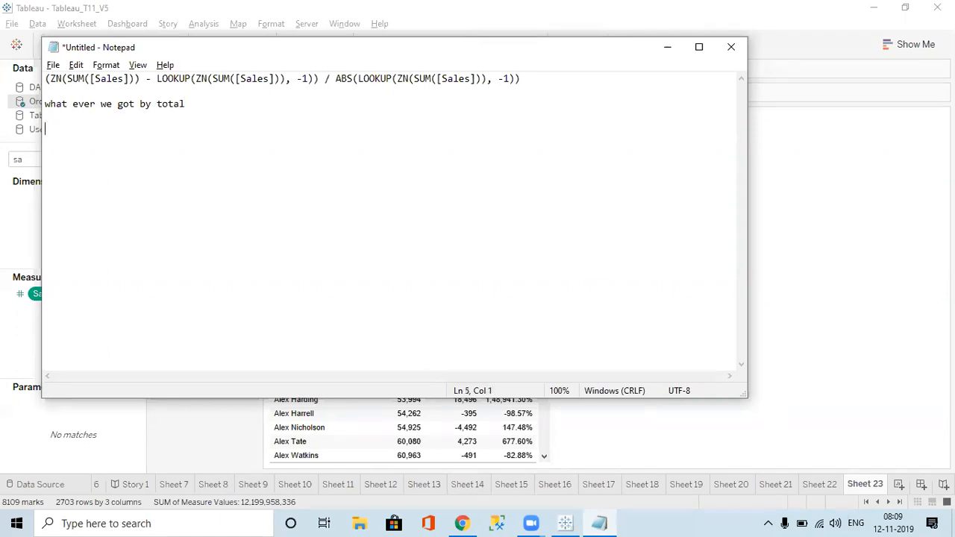
{"action": "type", "text": "400/600 *100"}
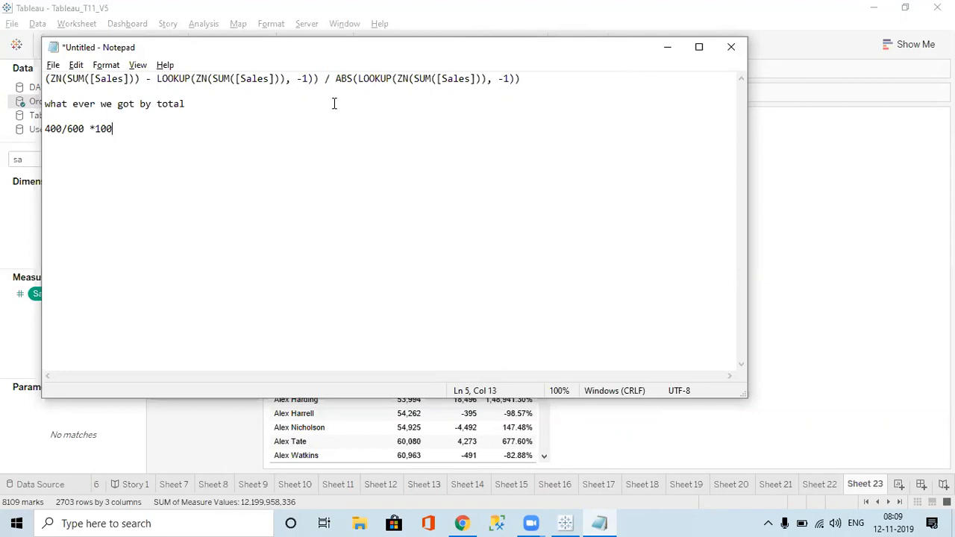
Step: Delete the explanatory lines below the formula, return to Tableau and close the measure's in-shelf formula editing
{"action": "left_click", "coordinate": [45, 104], "text": "shift"}
{"action": "key", "text": "Delete"}
{"action": "left_click", "coordinate": [36, 104]}
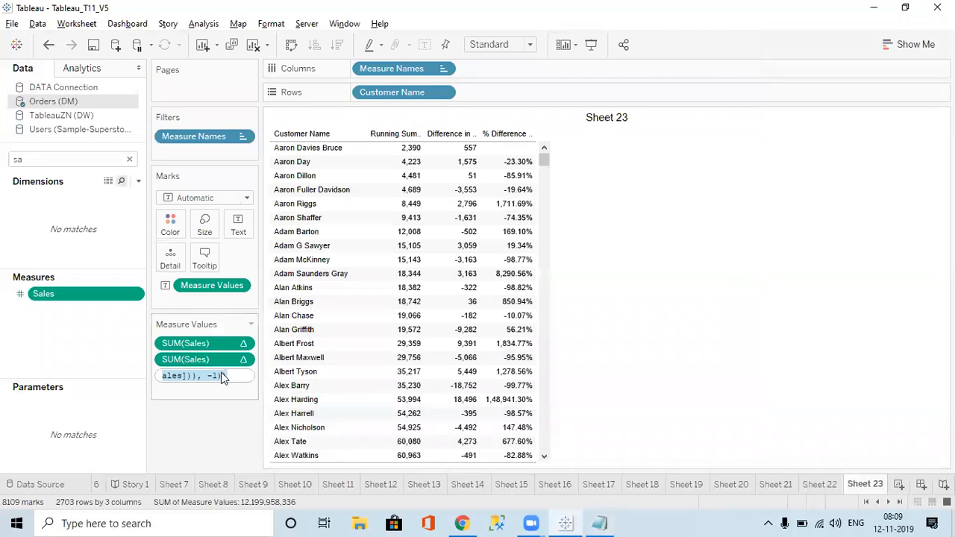
{"action": "key", "text": "Return"}
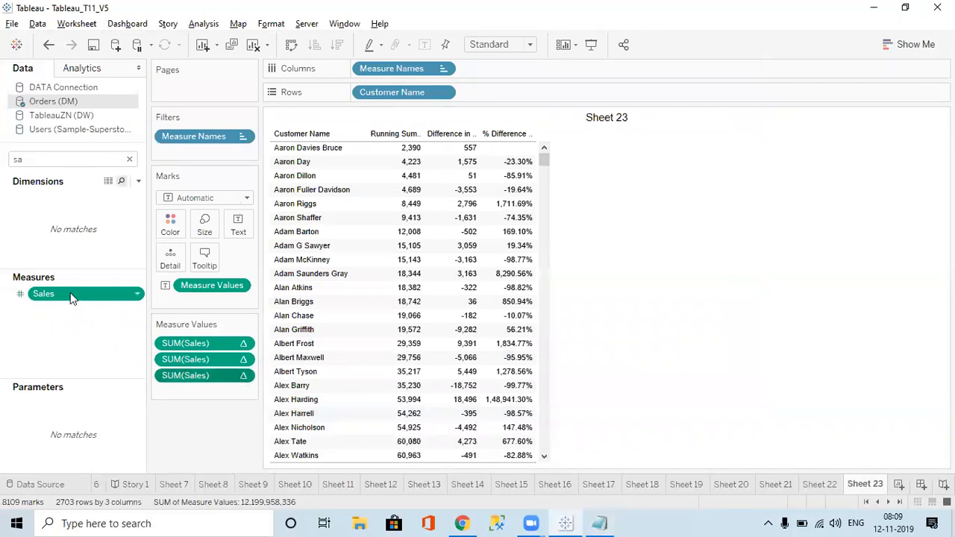
Step: Add Sales as a fourth measure and apply the Rank quick table calculation to it
{"action": "left_click_drag", "start_coordinate": [70, 292], "coordinate": [196, 392]}
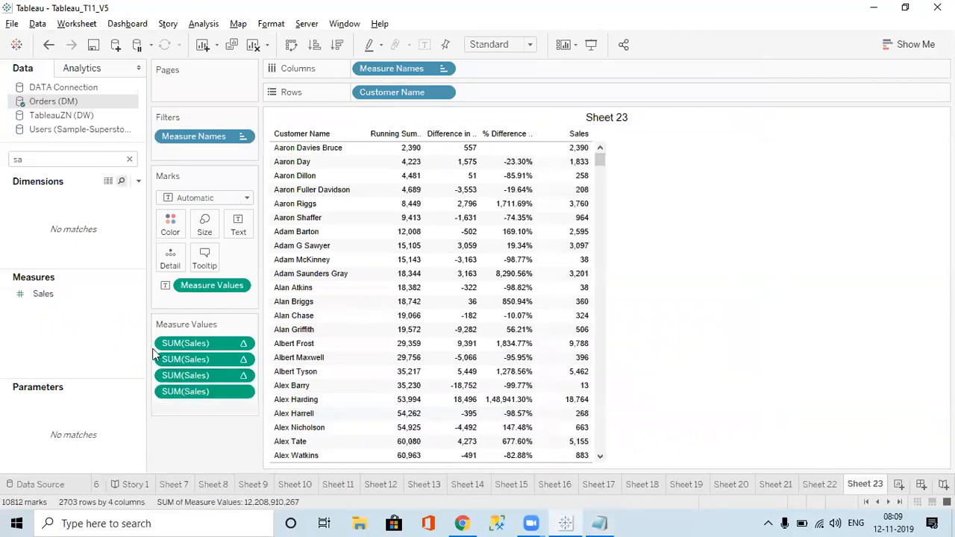
{"action": "right_click", "coordinate": [195, 398]}
{"action": "mouse_move", "coordinate": [291, 369]}
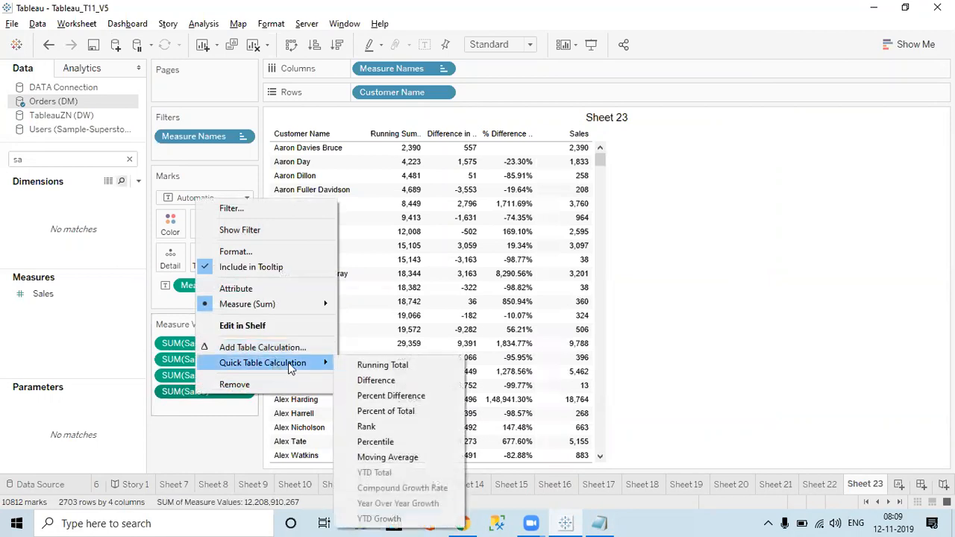
{"action": "left_click", "coordinate": [367, 427]}
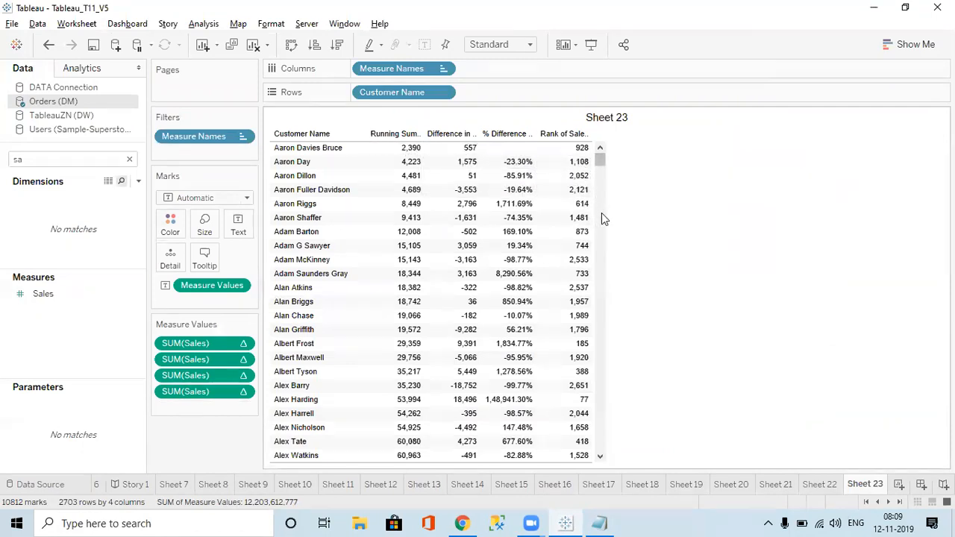
Step: Examine the Rank of Sales column and its table calculation settings for order and ranking type
{"action": "right_click", "coordinate": [572, 139]}
{"action": "left_click", "coordinate": [763, 161]}
{"action": "left_click_drag", "start_coordinate": [601, 166], "coordinate": [612, 134]}
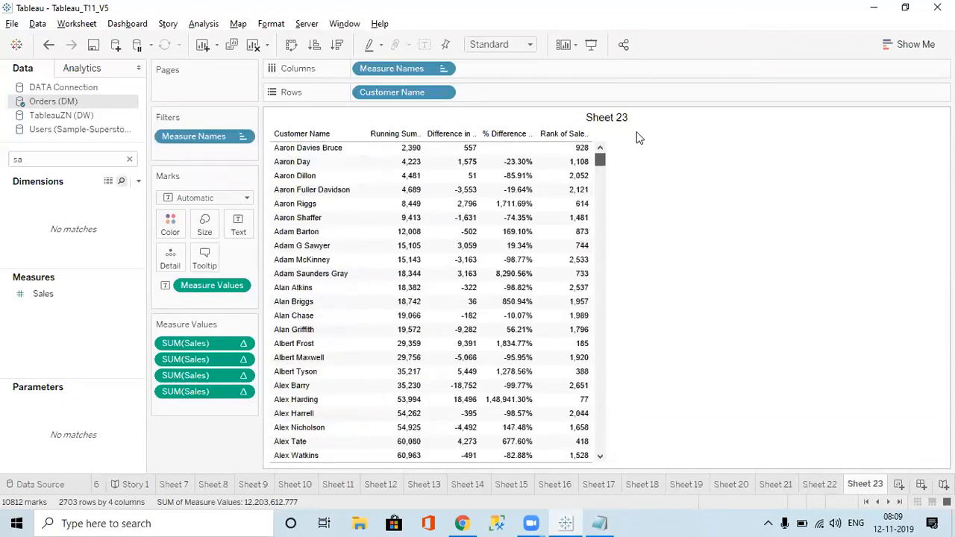
{"action": "right_click", "coordinate": [222, 399]}
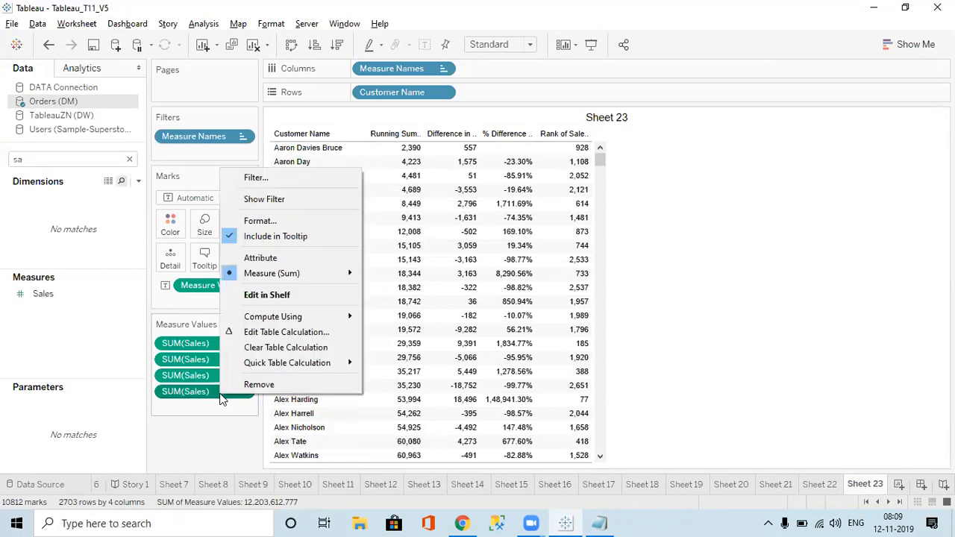
{"action": "left_click", "coordinate": [277, 332]}
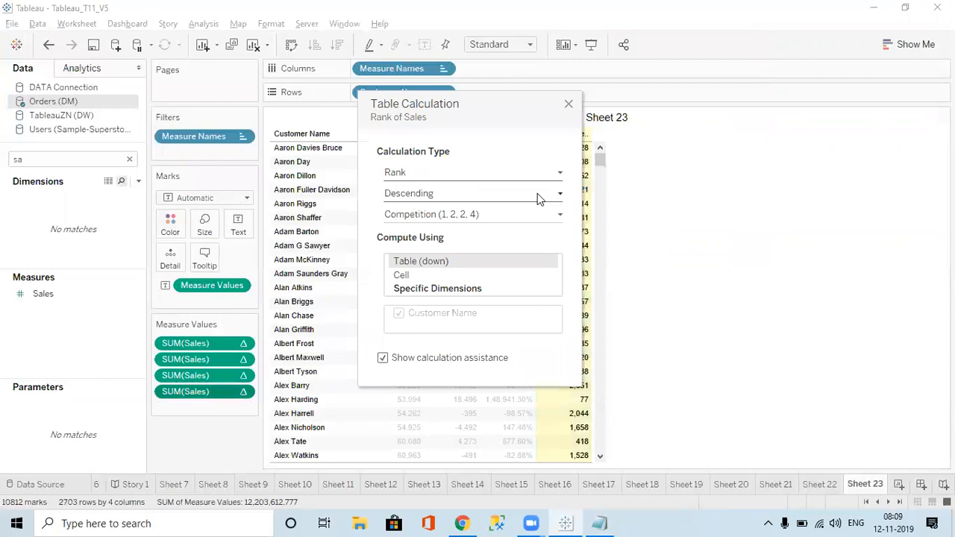
{"action": "left_click", "coordinate": [568, 105]}
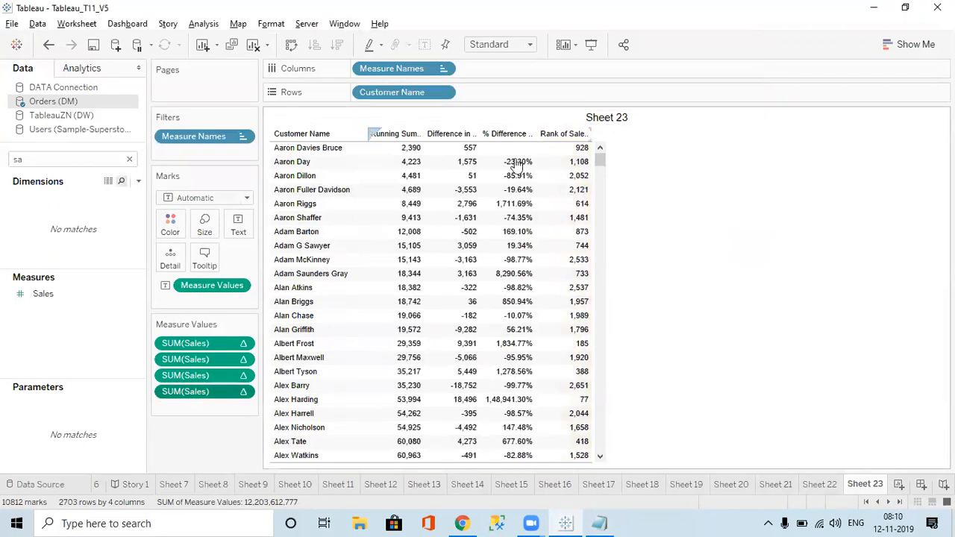
Step: Compute the Rank of Sales using Cell and inspect the first customer's rank
{"action": "right_click", "coordinate": [233, 396]}
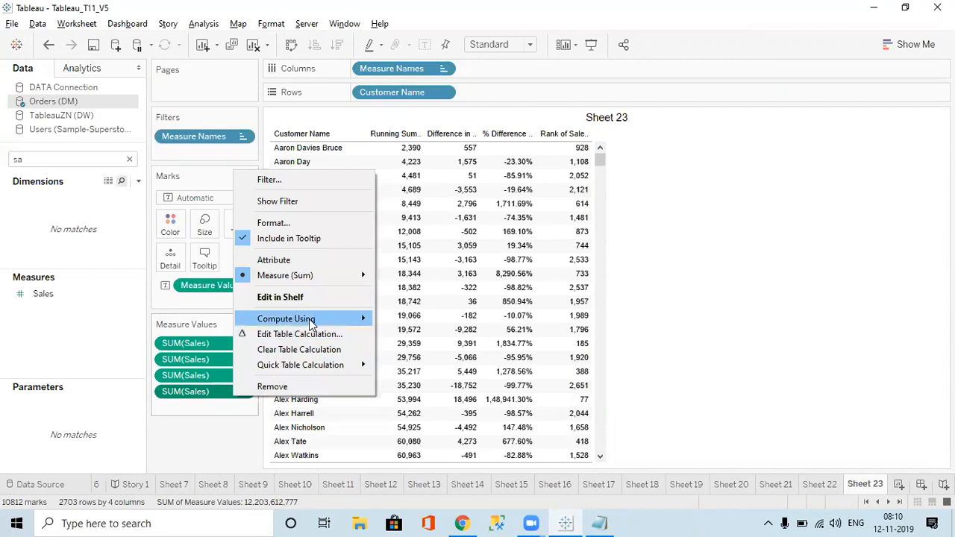
{"action": "mouse_move", "coordinate": [311, 322]}
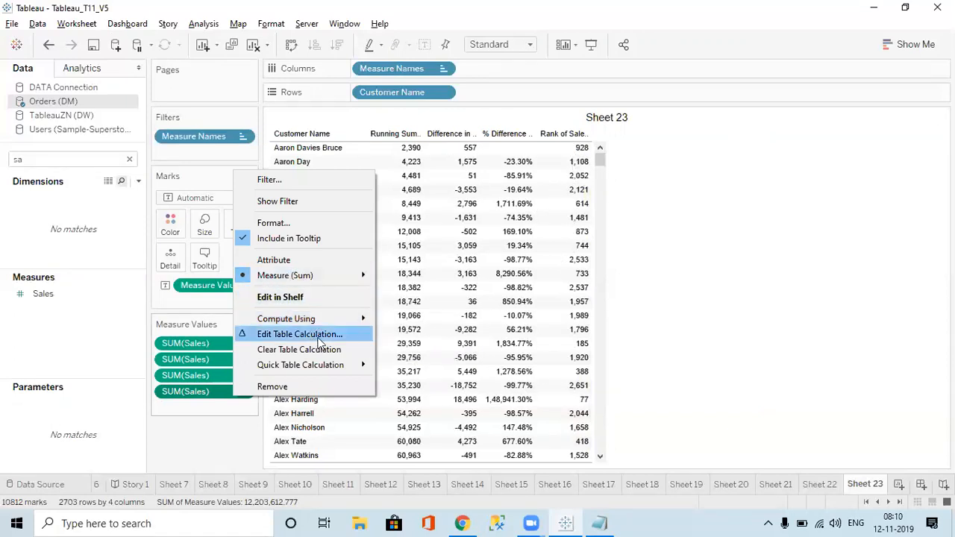
{"action": "mouse_move", "coordinate": [349, 321]}
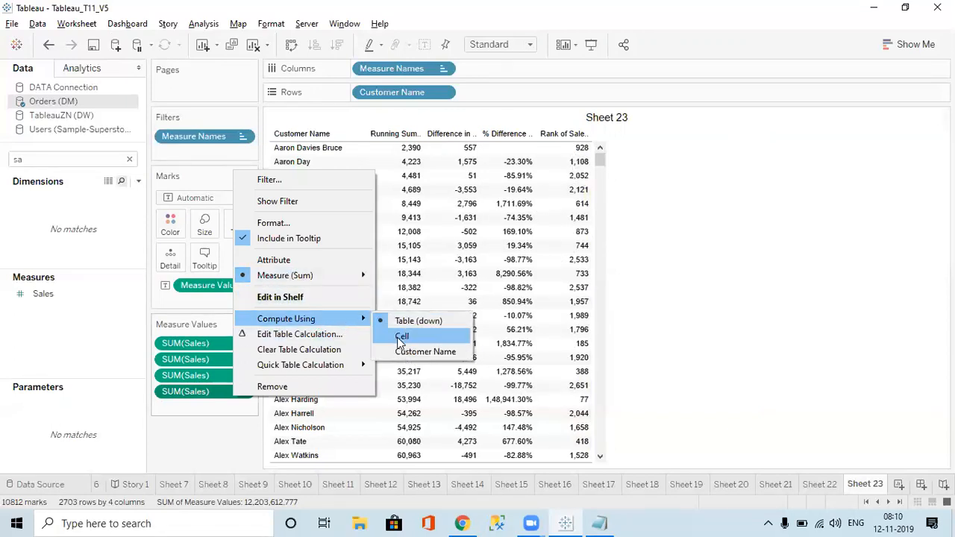
{"action": "left_click", "coordinate": [400, 337]}
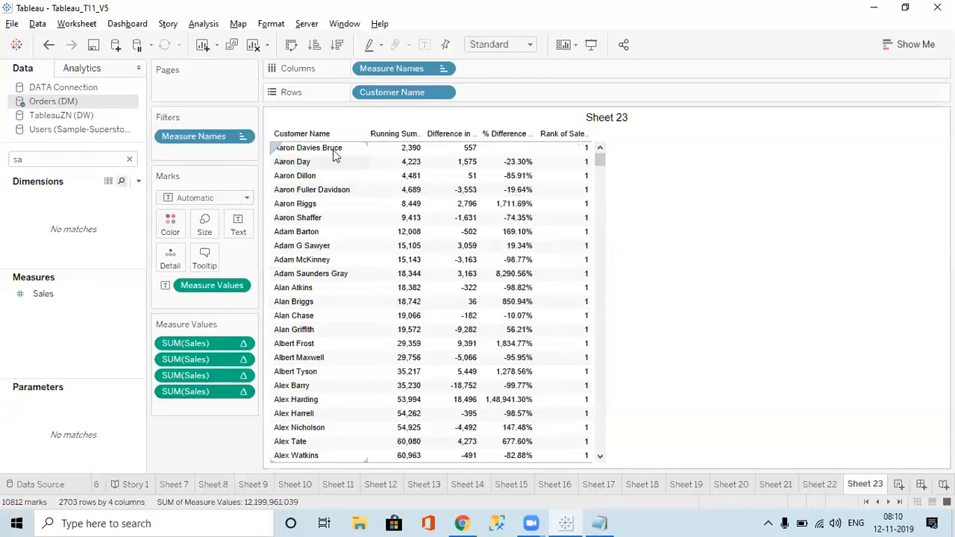
{"action": "mouse_move", "coordinate": [551, 152]}
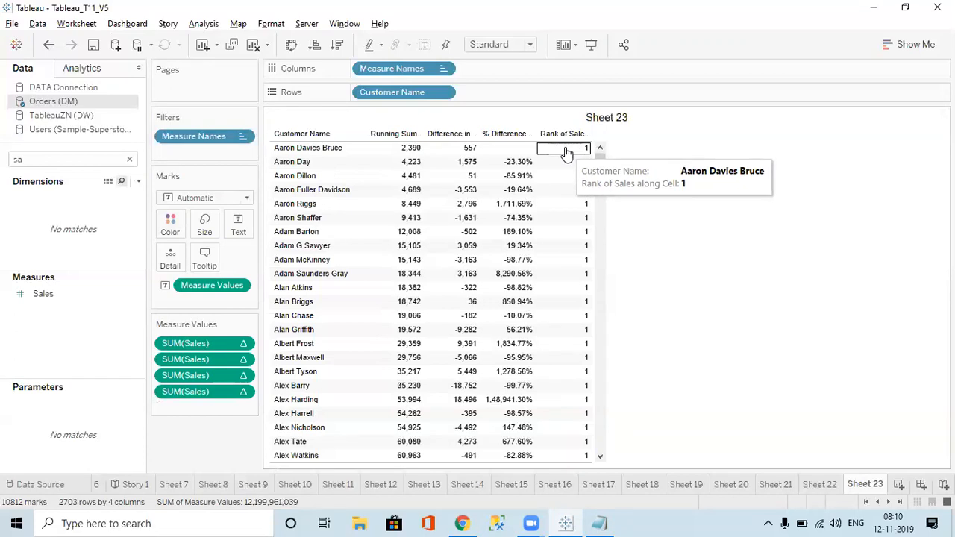
Step: Compute the Rank of Sales using Table (down)
{"action": "right_click", "coordinate": [211, 389]}
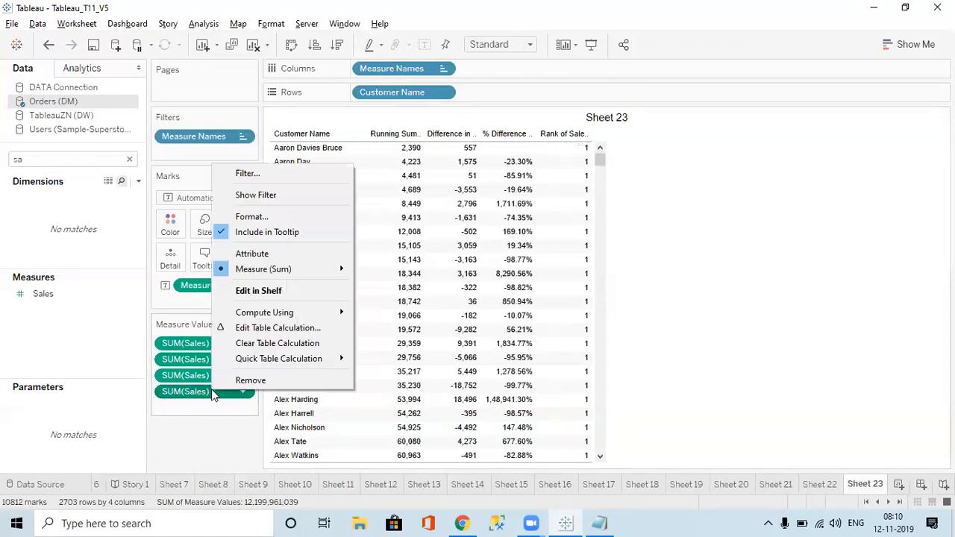
{"action": "mouse_move", "coordinate": [263, 362]}
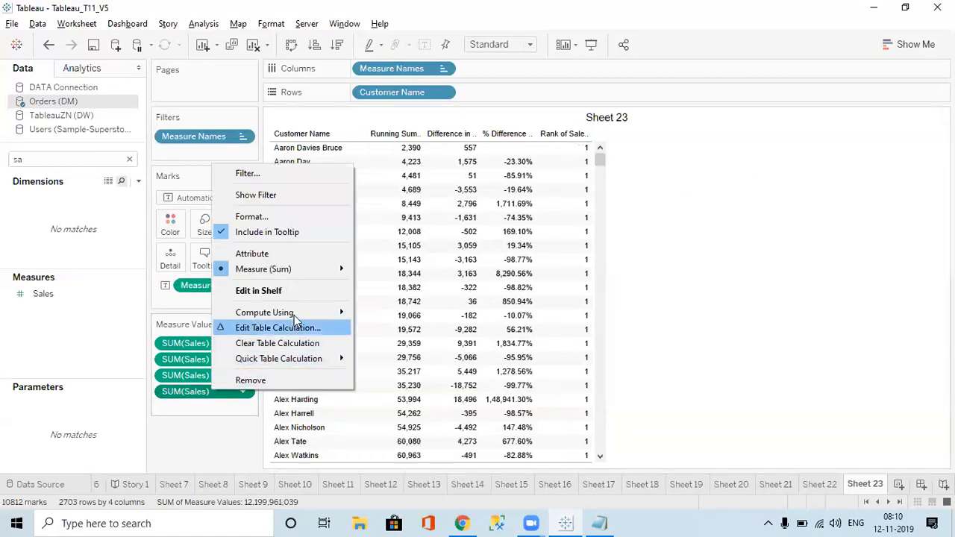
{"action": "left_click", "coordinate": [388, 315]}
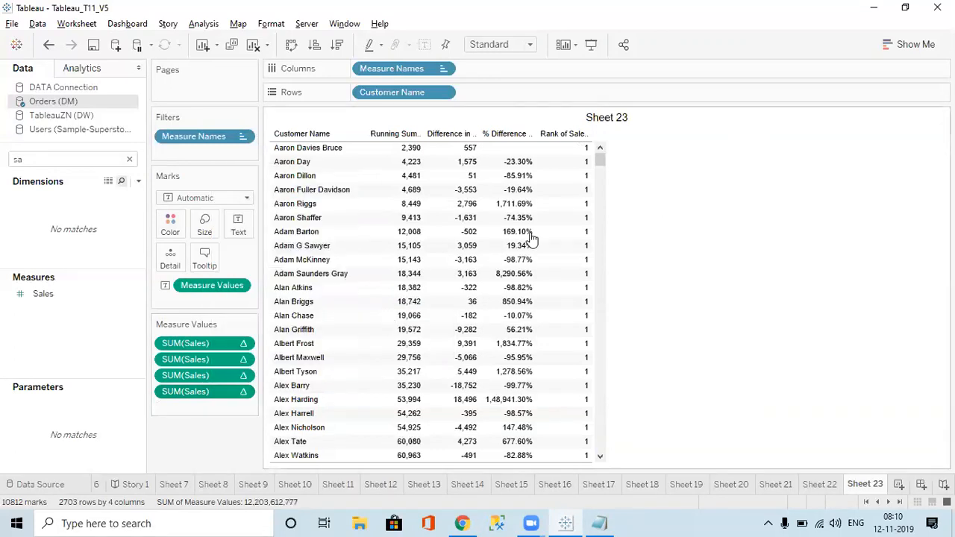
Step: Compute the Rank of Sales using Customer Name
{"action": "right_click", "coordinate": [221, 386]}
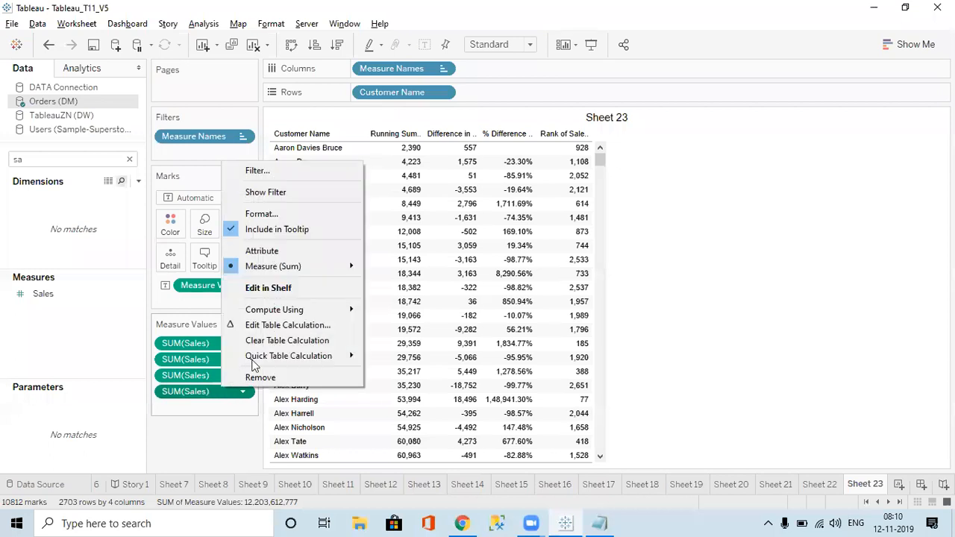
{"action": "mouse_move", "coordinate": [304, 316]}
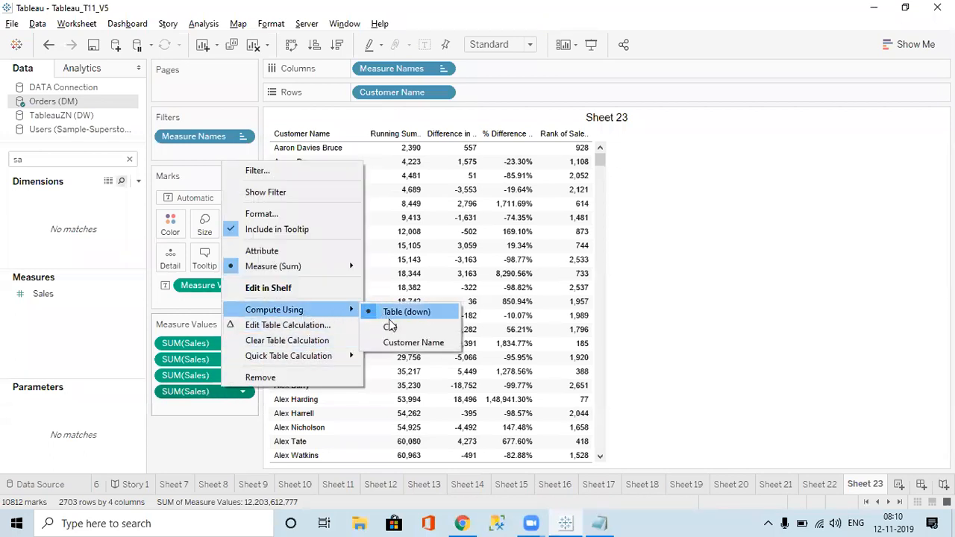
{"action": "left_click", "coordinate": [397, 345]}
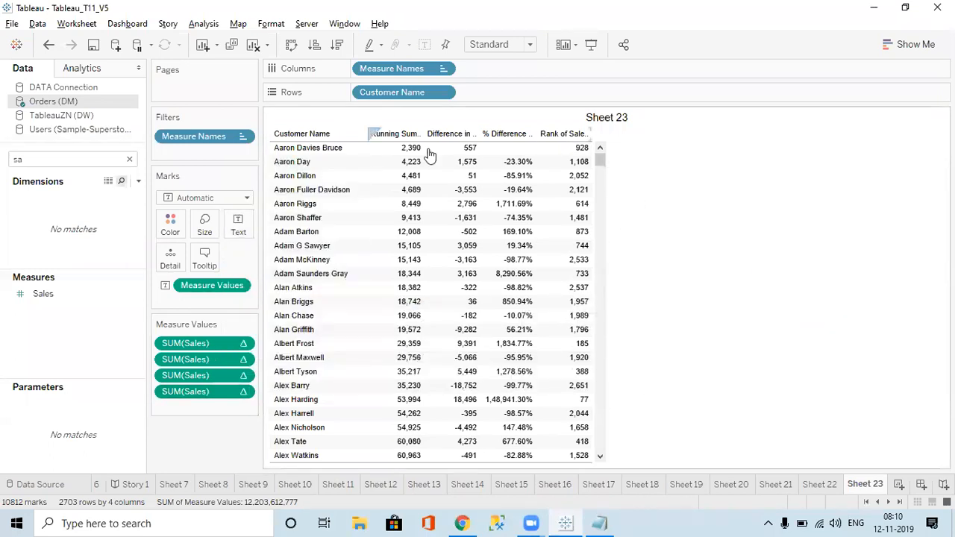
Step: Add another Sales column to the customer table and review its quick table calculation options
{"action": "mouse_move", "coordinate": [580, 322]}
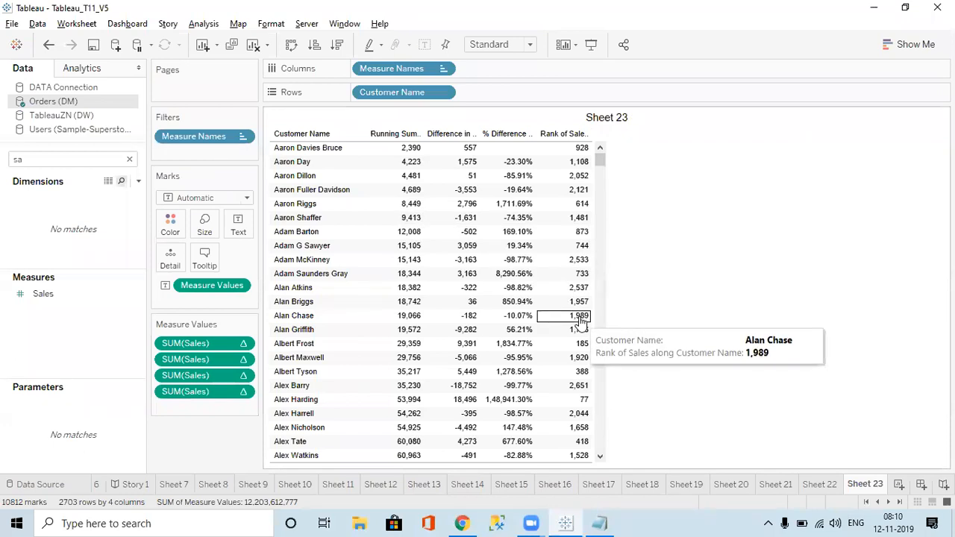
{"action": "left_click", "coordinate": [131, 161]}
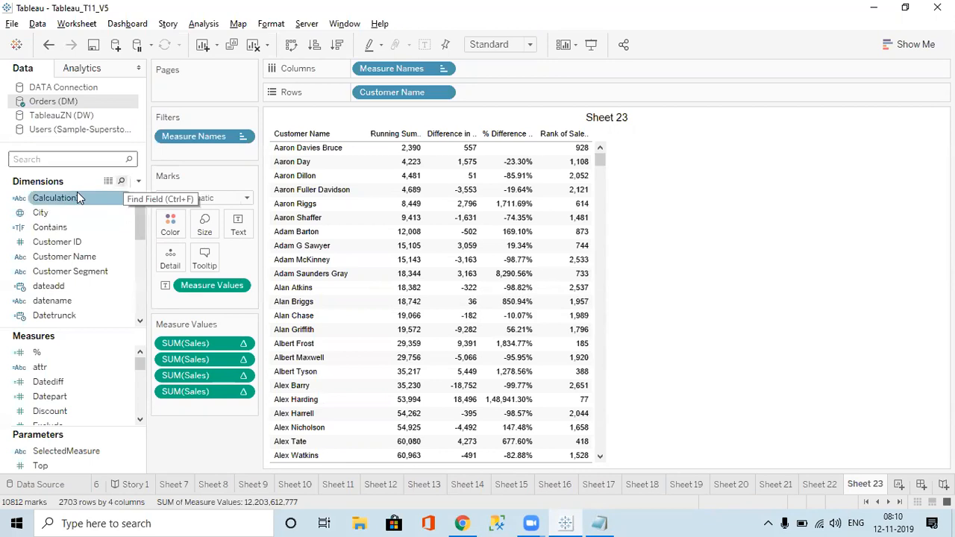
{"action": "type", "text": "sal"}
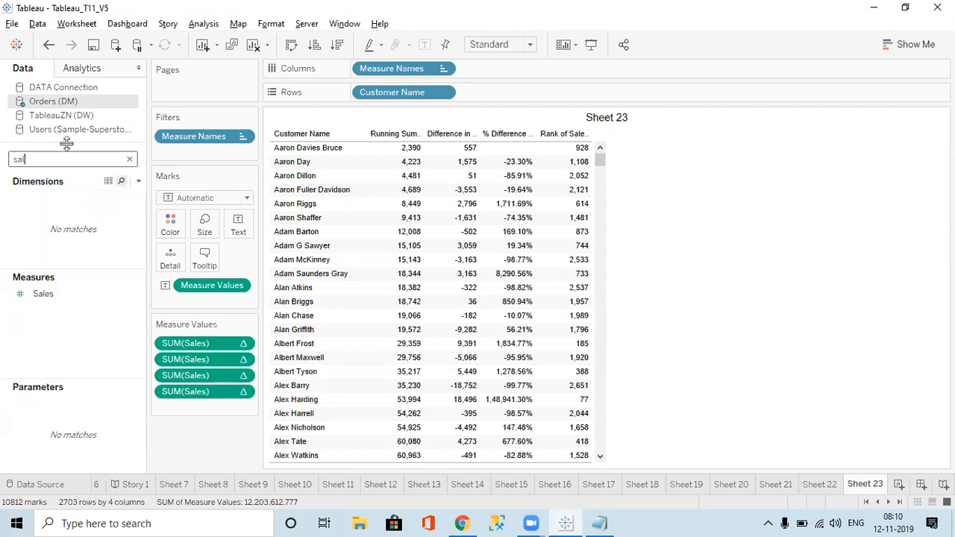
{"action": "left_click_drag", "start_coordinate": [44, 294], "coordinate": [186, 404]}
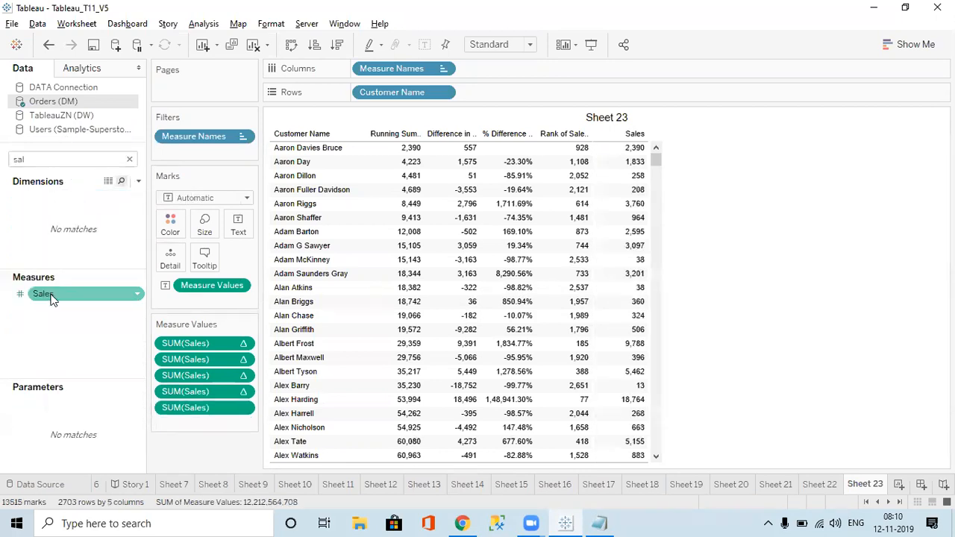
{"action": "right_click", "coordinate": [192, 408]}
{"action": "mouse_move", "coordinate": [267, 378]}
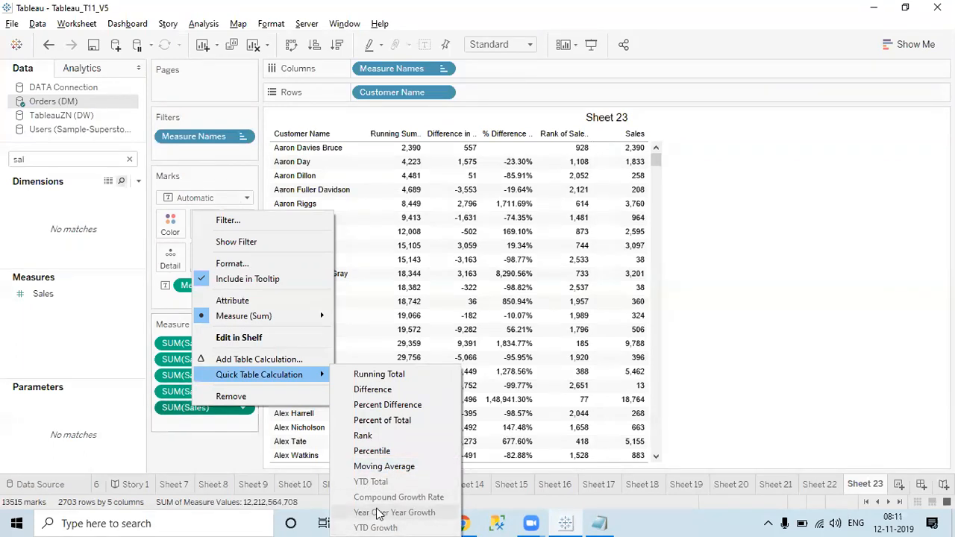
{"action": "left_click", "coordinate": [739, 328]}
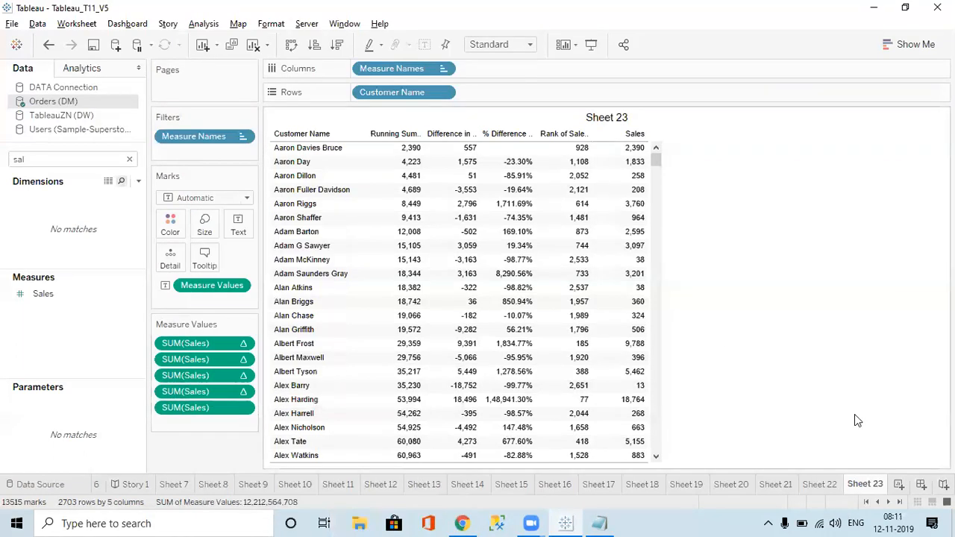
Step: Create a new worksheet and place Order Date on Rows
{"action": "left_click", "coordinate": [901, 485]}
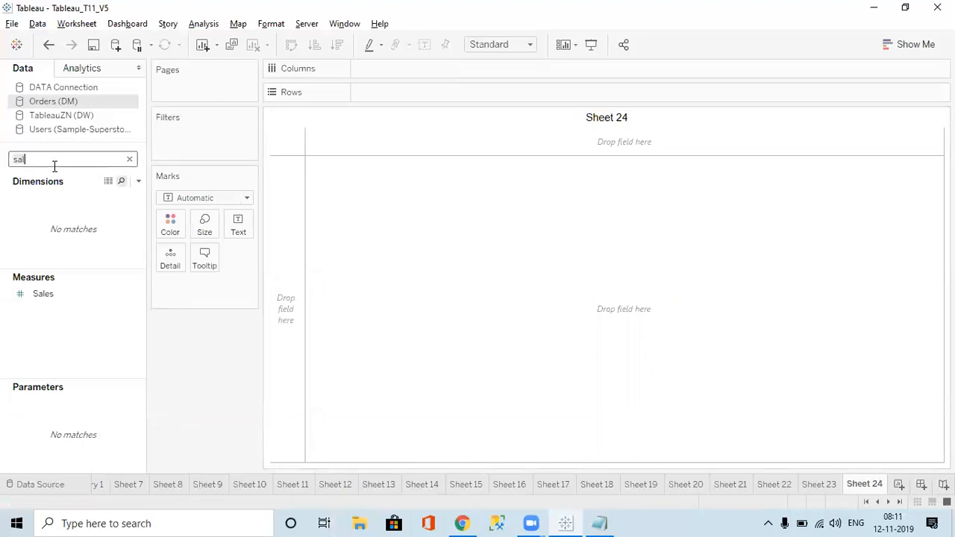
{"action": "type", "text": "orde"}
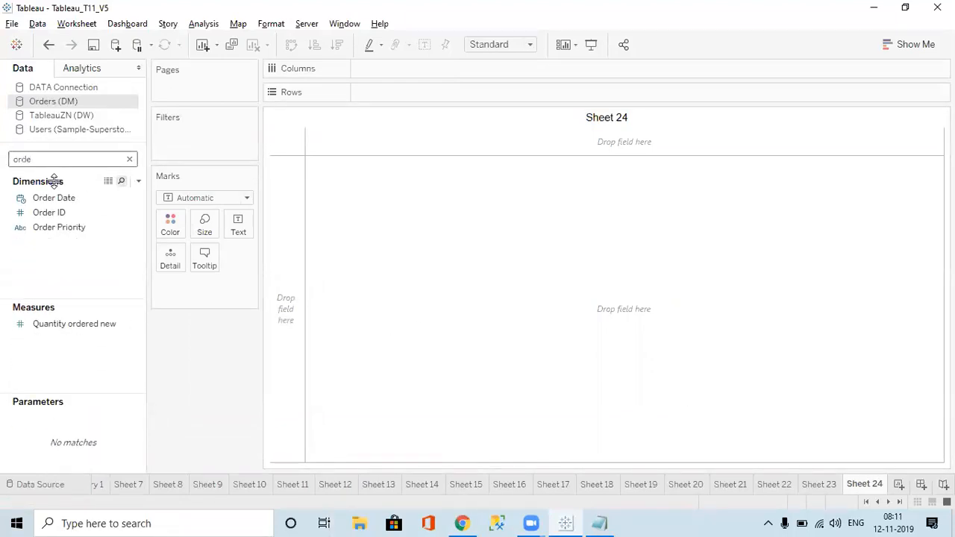
{"action": "left_click", "coordinate": [41, 168]}
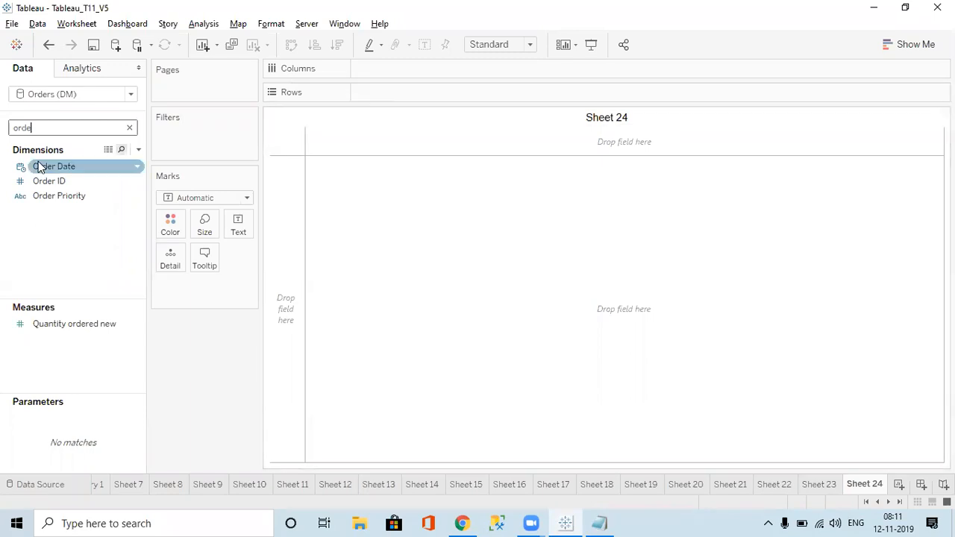
{"action": "left_click_drag", "start_coordinate": [40, 167], "coordinate": [364, 96]}
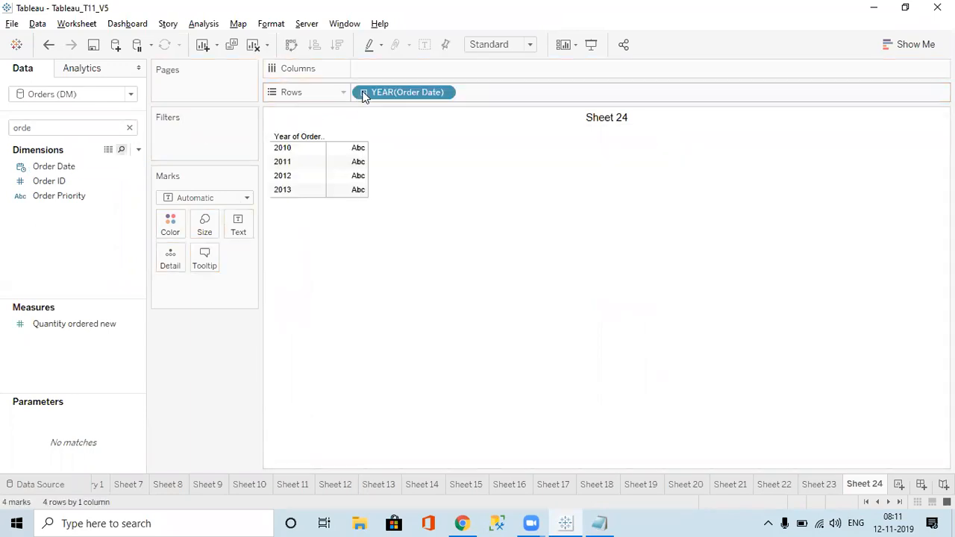
Step: Try showing Order Date as an exact date and converting the resulting chart to a text table
{"action": "left_click", "coordinate": [446, 95]}
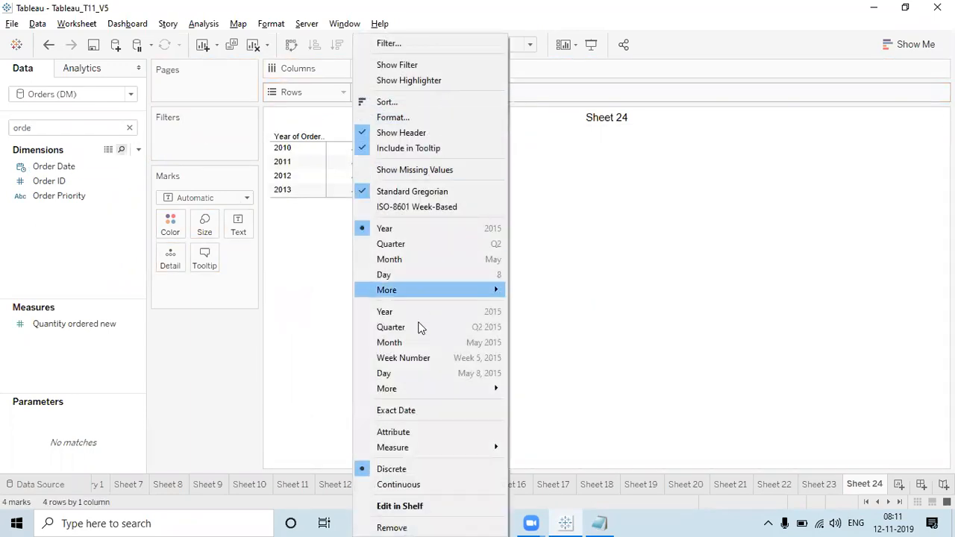
{"action": "left_click", "coordinate": [410, 410]}
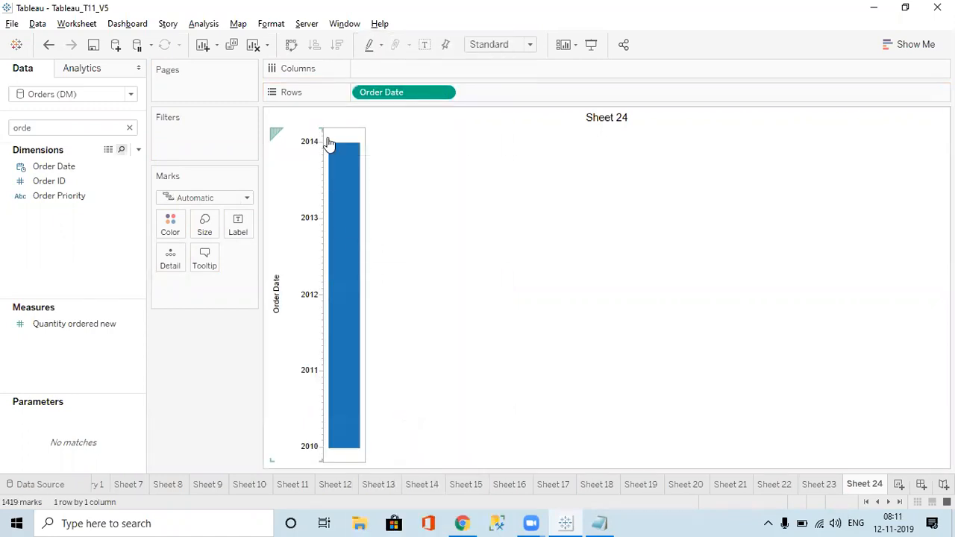
{"action": "left_click", "coordinate": [445, 94]}
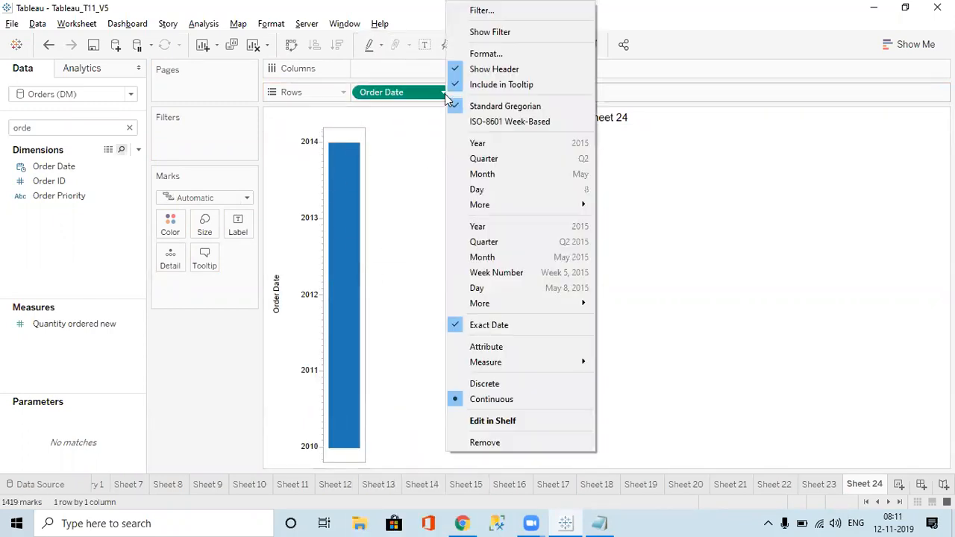
{"action": "left_click", "coordinate": [914, 45]}
{"action": "left_click", "coordinate": [840, 84]}
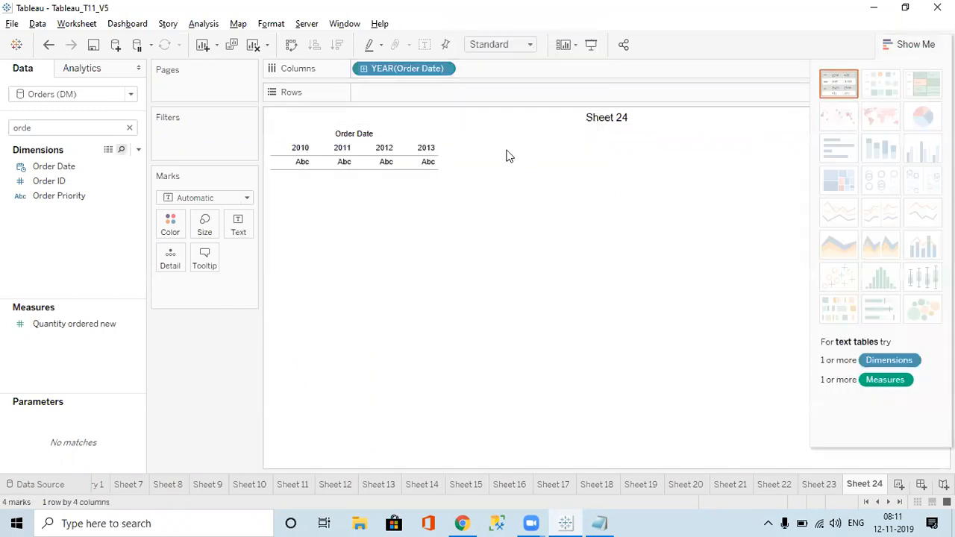
Step: Move YEAR(Order Date) from Columns to Rows
{"action": "left_click", "coordinate": [444, 70]}
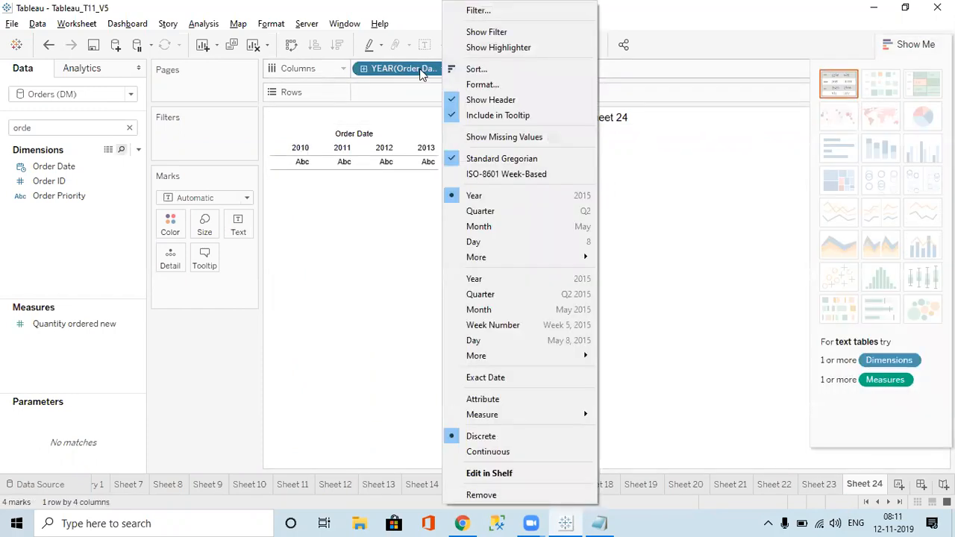
{"action": "left_click", "coordinate": [401, 98]}
{"action": "left_click_drag", "start_coordinate": [388, 68], "coordinate": [375, 102]}
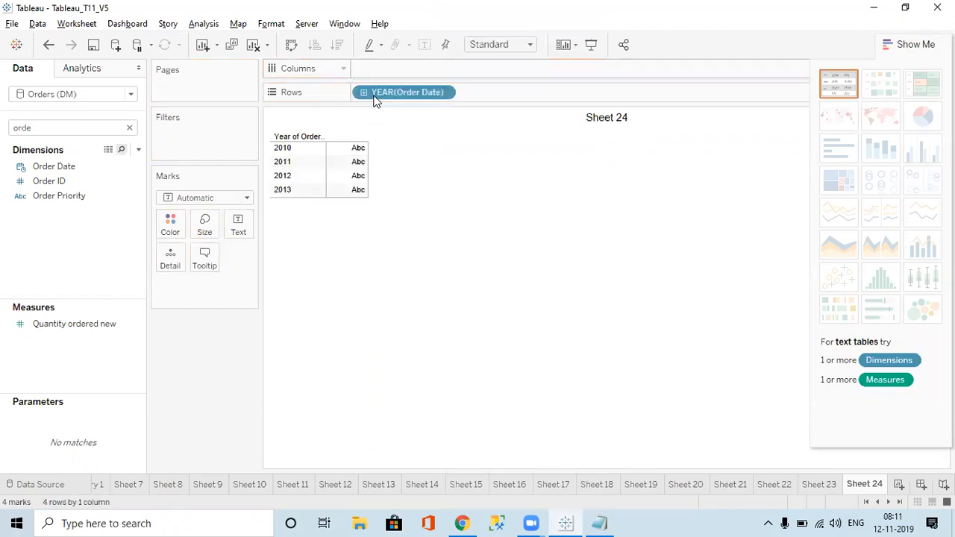
Step: Set Order Date on Rows to Exact Date and make it Discrete
{"action": "left_click", "coordinate": [444, 92]}
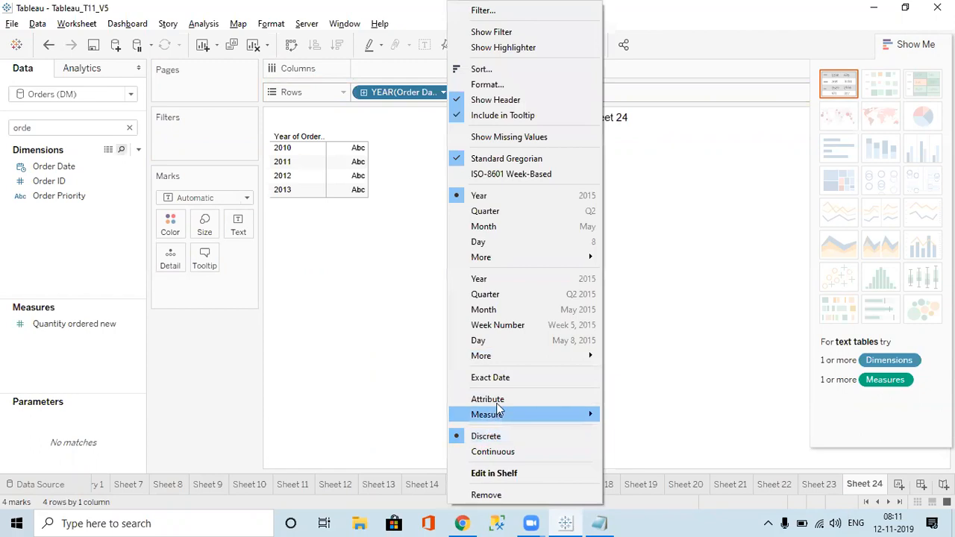
{"action": "left_click", "coordinate": [492, 379]}
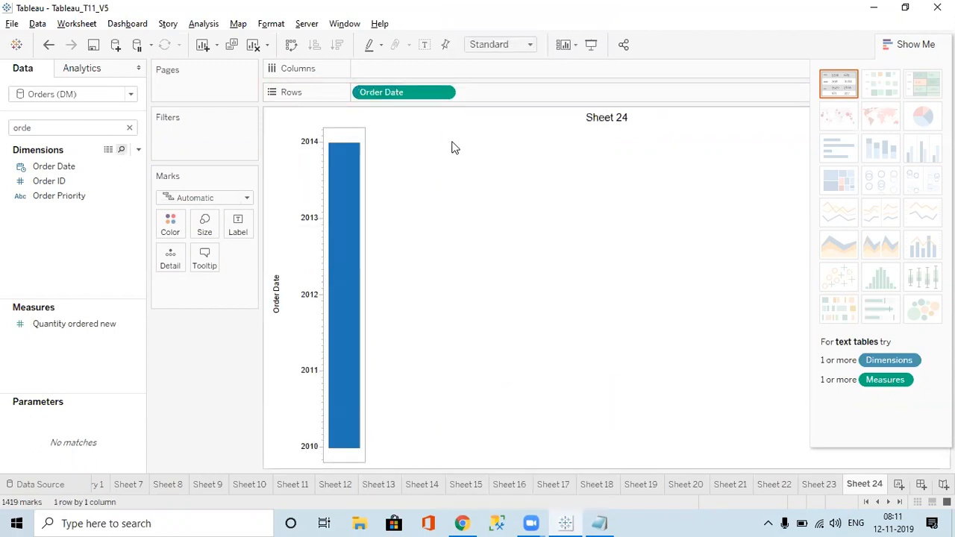
{"action": "left_click", "coordinate": [437, 94]}
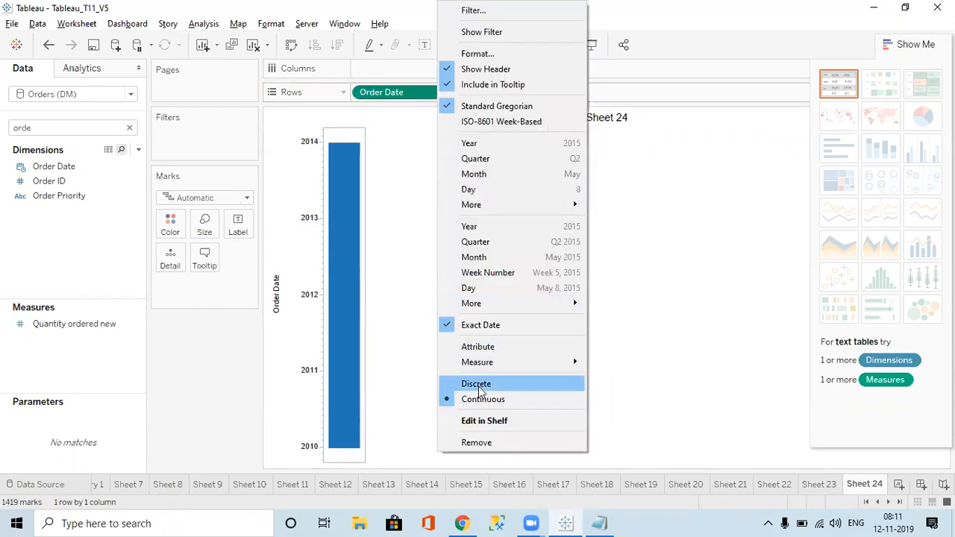
{"action": "left_click", "coordinate": [478, 384]}
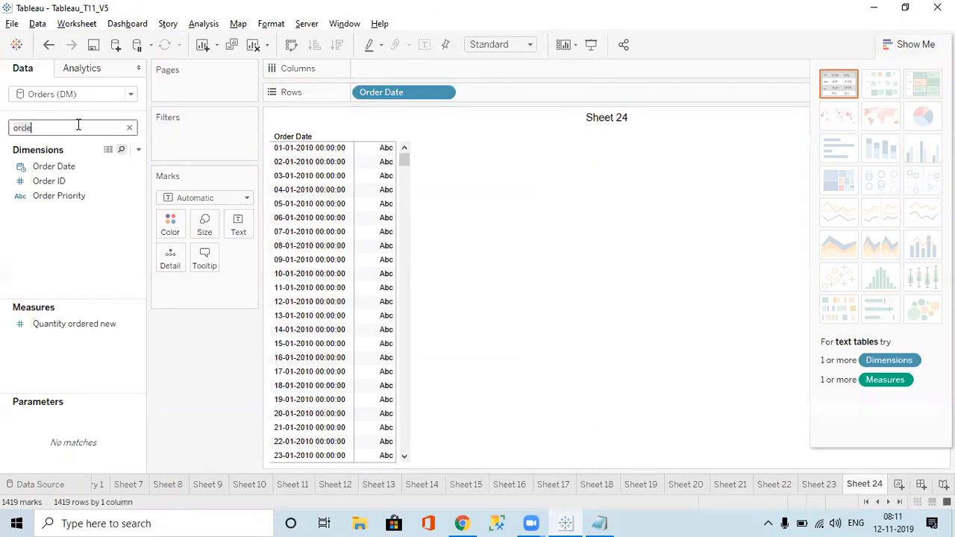
Step: Find the Sales measure and add it as values beside the order dates, then close the chart type suggestions
{"action": "key", "text": "BackSpace"}
{"action": "key", "text": "BackSpace"}
{"action": "key", "text": "BackSpace"}
{"action": "key", "text": "BackSpace"}
{"action": "type", "text": "sal"}
{"action": "double_click", "coordinate": [48, 273]}
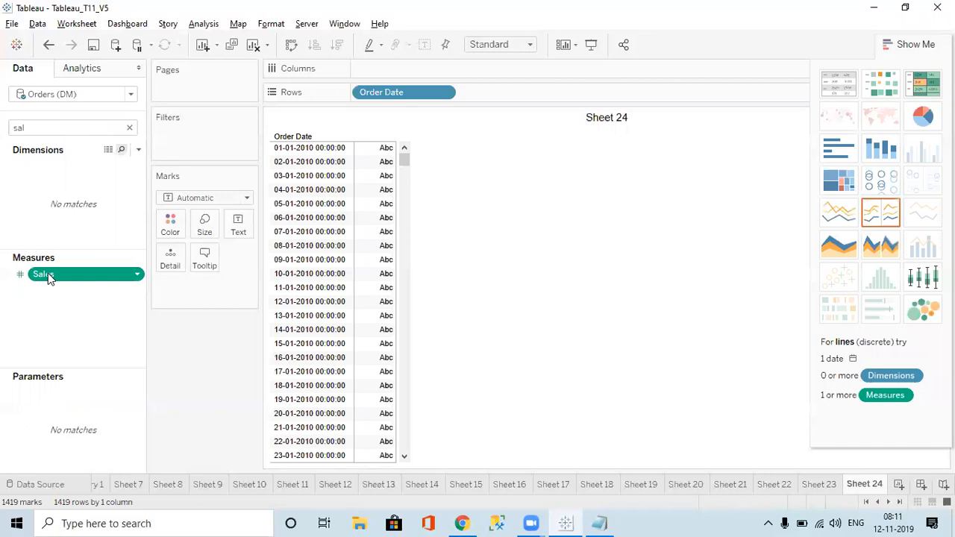
{"action": "left_click", "coordinate": [911, 43]}
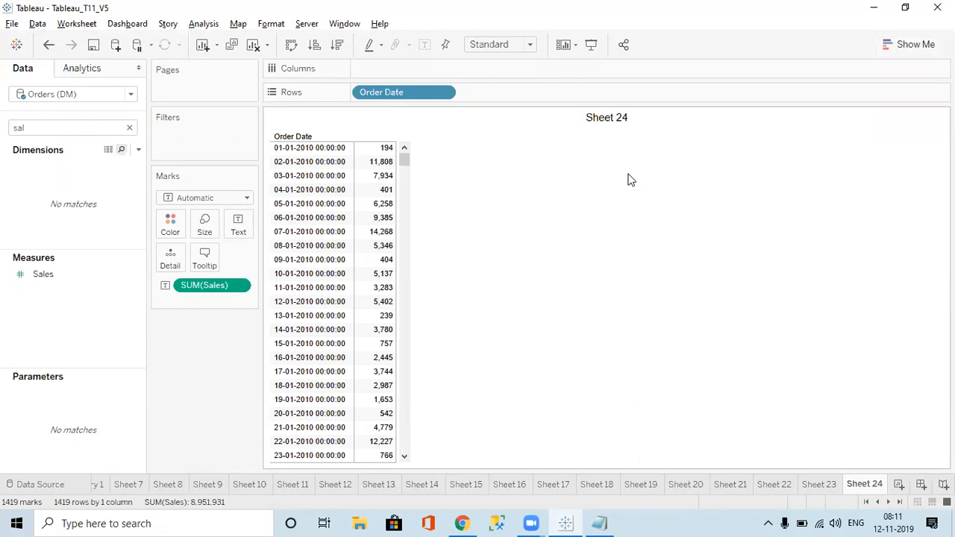
Step: Add a Difference From table calculation to Sales and review the available calculation types and quick table calculations
{"action": "left_click", "coordinate": [239, 287]}
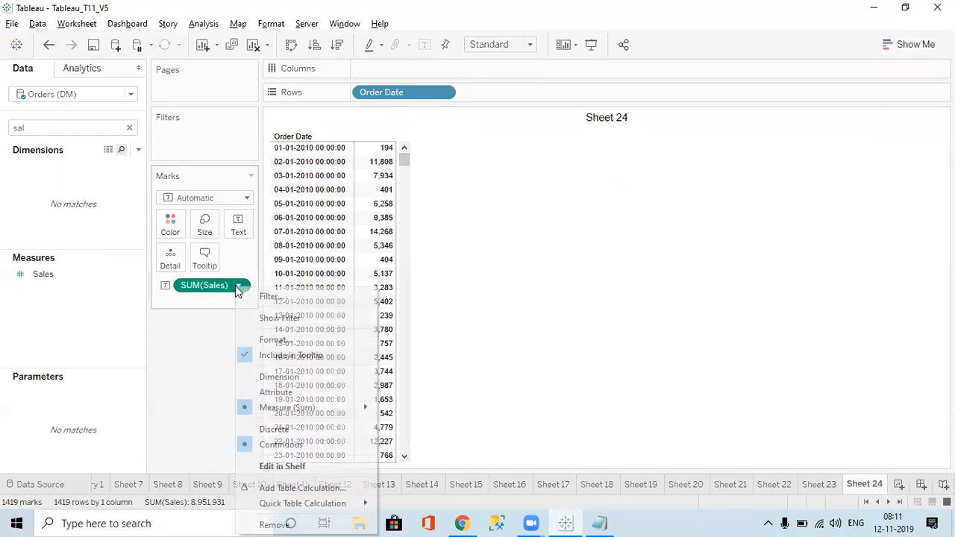
{"action": "left_click", "coordinate": [279, 489]}
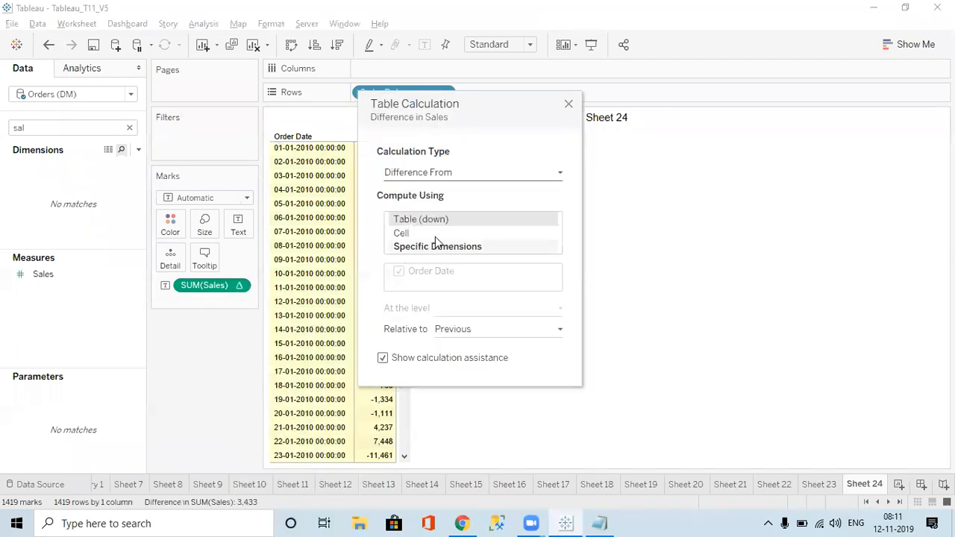
{"action": "left_click", "coordinate": [447, 173]}
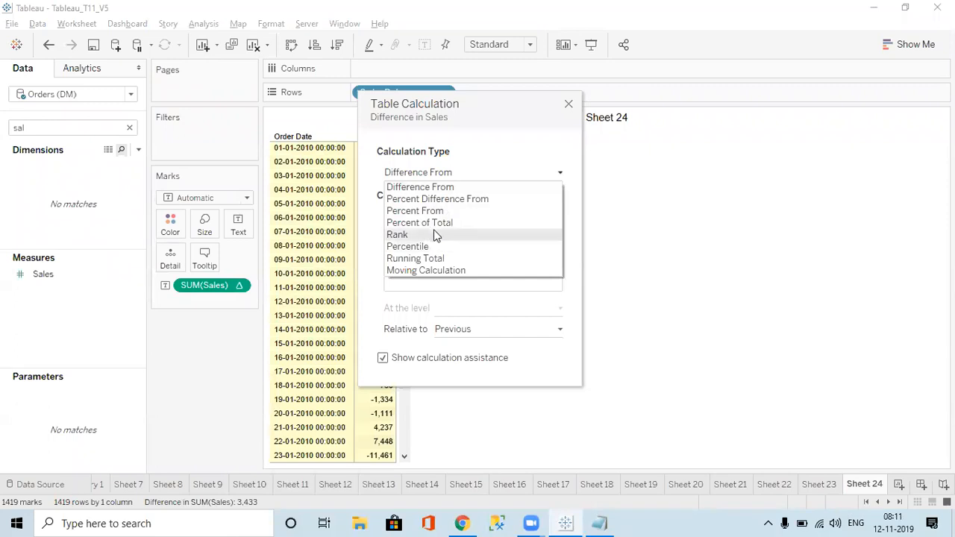
{"action": "left_click", "coordinate": [640, 223]}
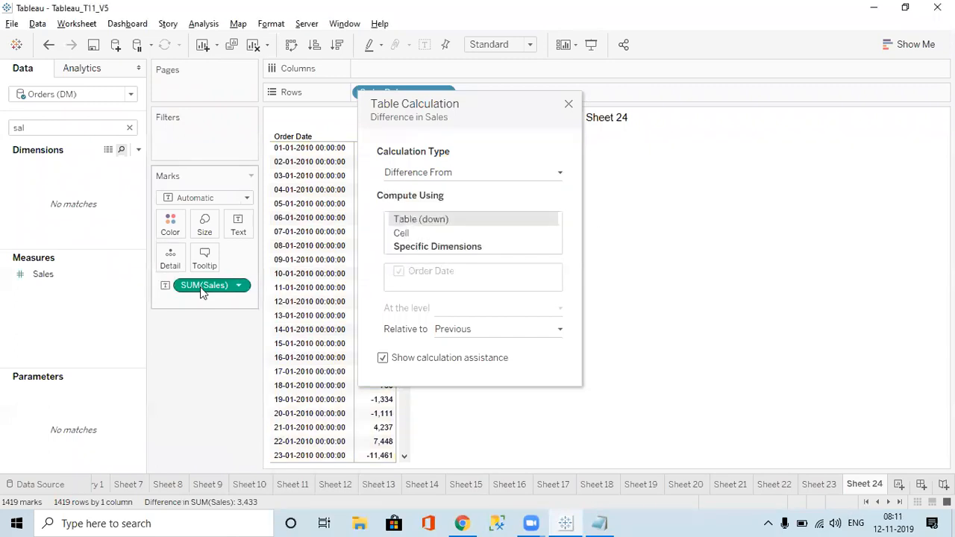
{"action": "right_click", "coordinate": [200, 287]}
{"action": "mouse_move", "coordinate": [321, 263]}
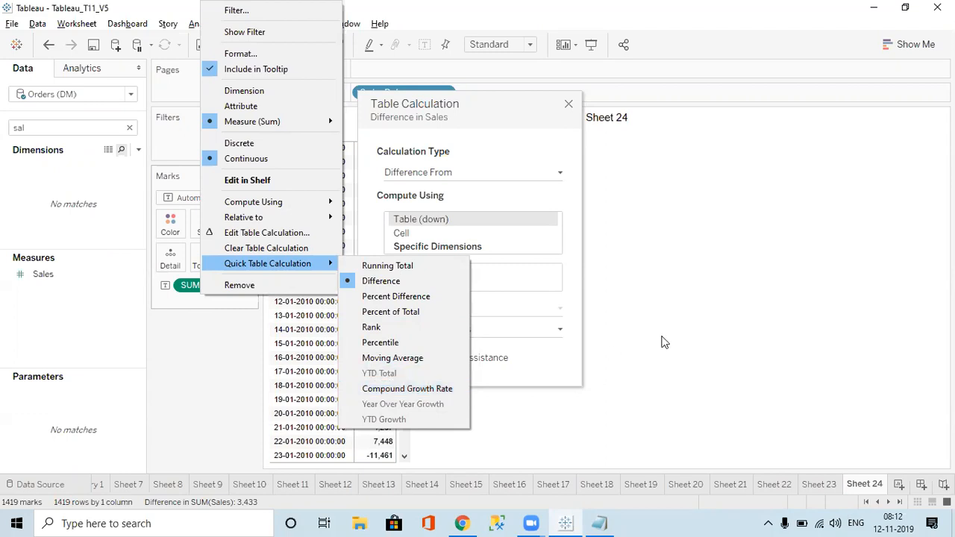
{"action": "left_click", "coordinate": [680, 334]}
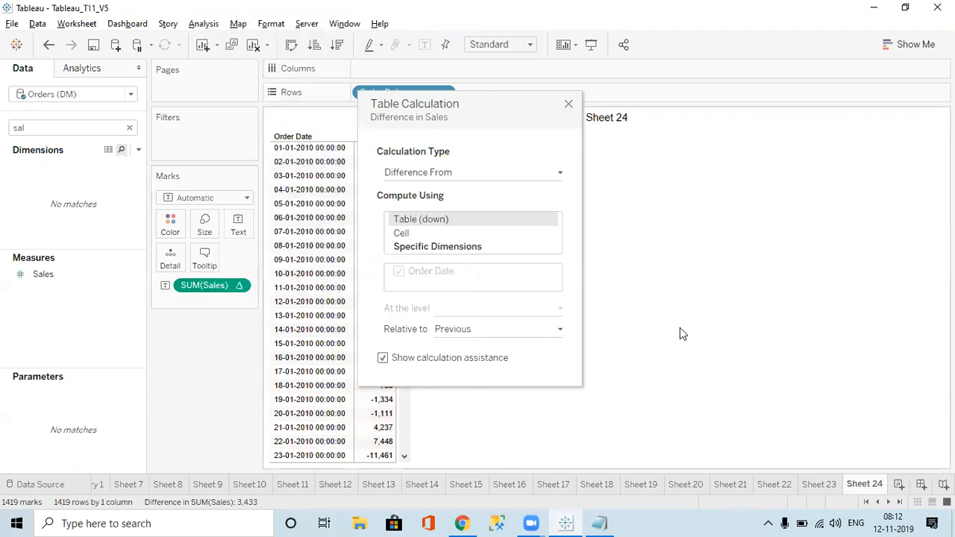
{"action": "left_click", "coordinate": [568, 105]}
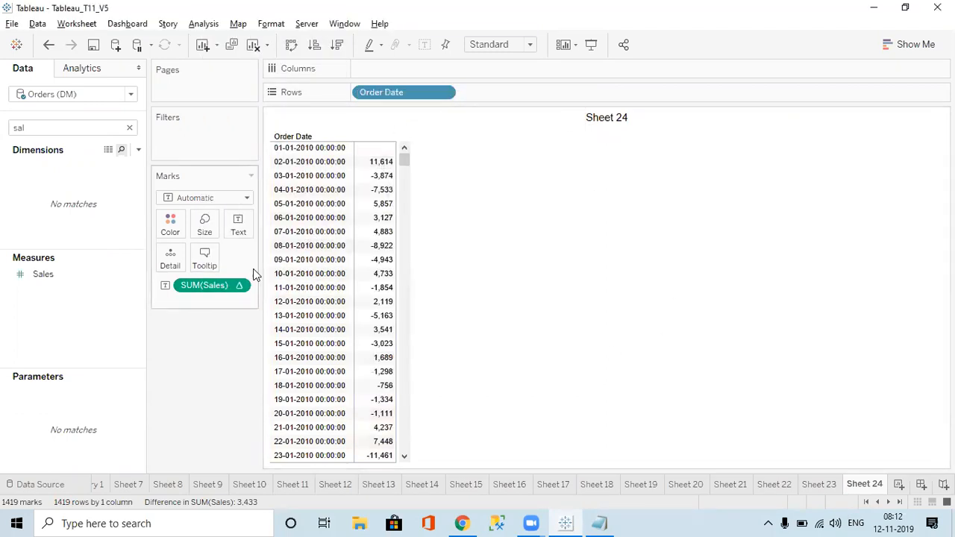
Step: Remove the Sales difference calculation from the view and add the plain Sales measure back
{"action": "left_click_drag", "start_coordinate": [186, 291], "coordinate": [38, 262]}
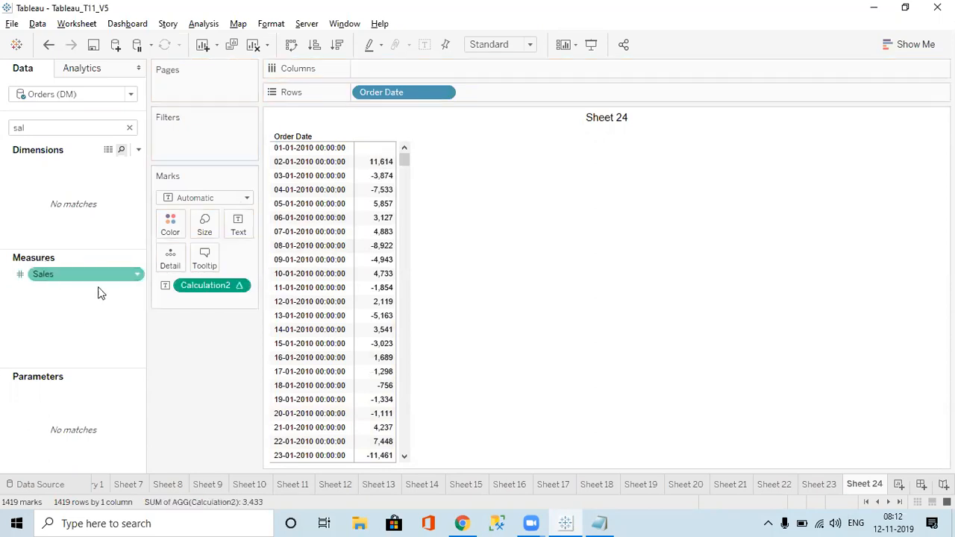
{"action": "right_click", "coordinate": [160, 282]}
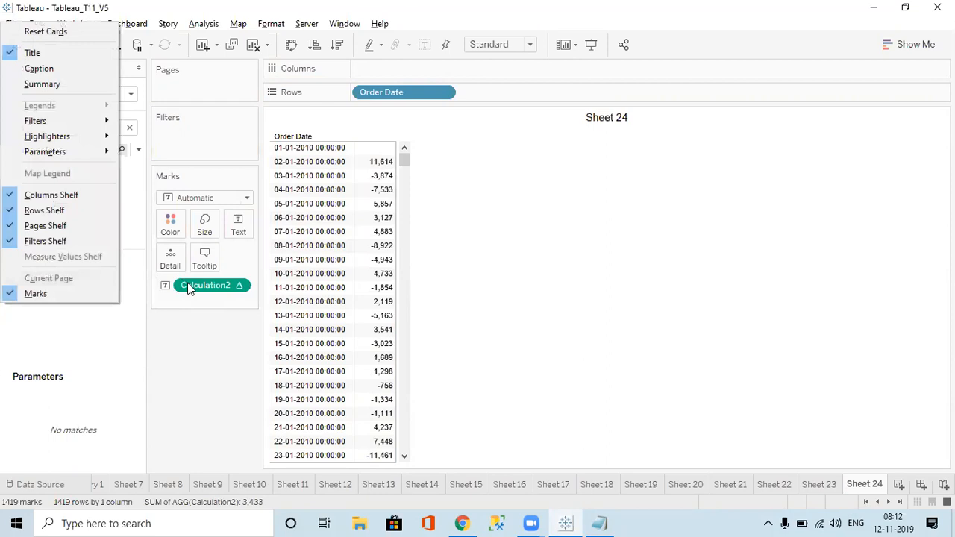
{"action": "left_click", "coordinate": [188, 288]}
{"action": "left_click_drag", "start_coordinate": [188, 287], "coordinate": [256, 6]}
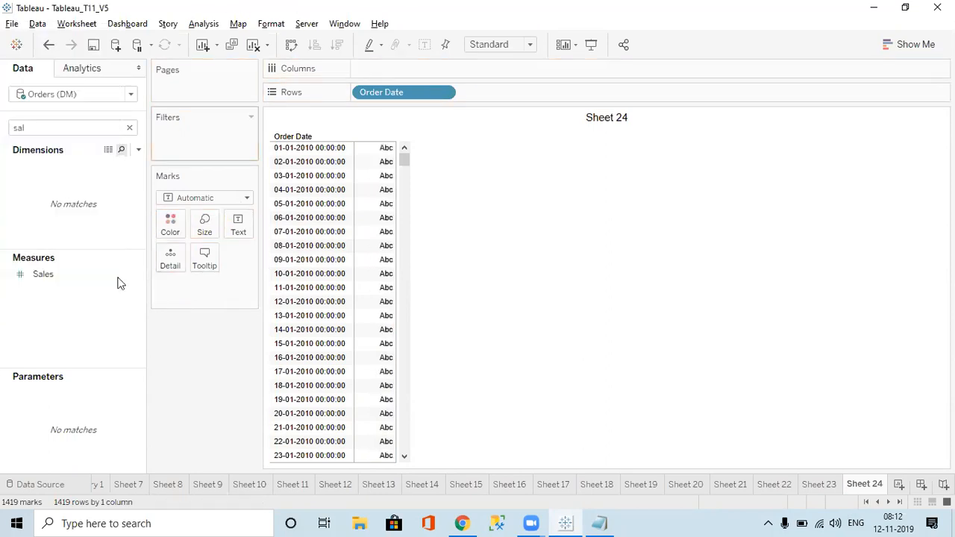
{"action": "double_click", "coordinate": [53, 275]}
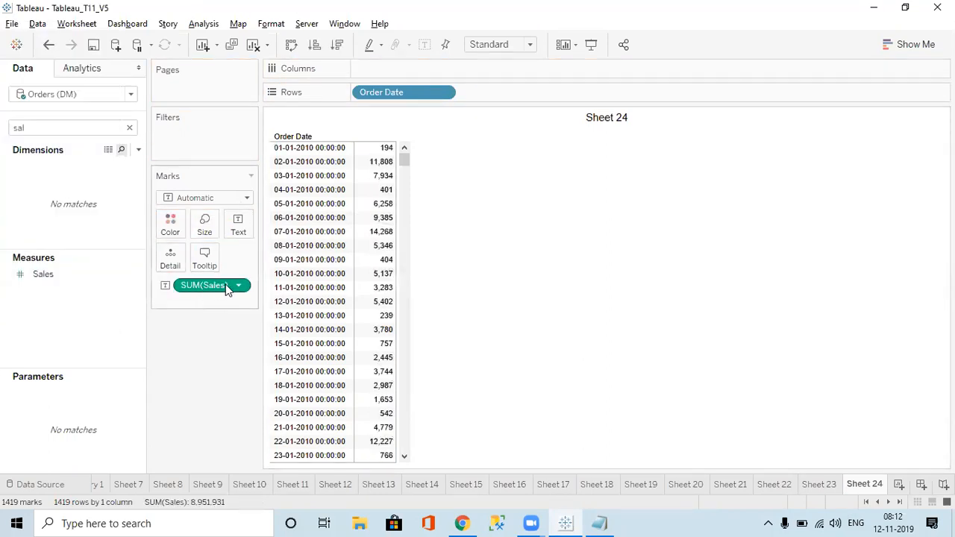
Step: Change Order Date on Rows from exact dates to the discrete Year level
{"action": "left_click", "coordinate": [445, 93]}
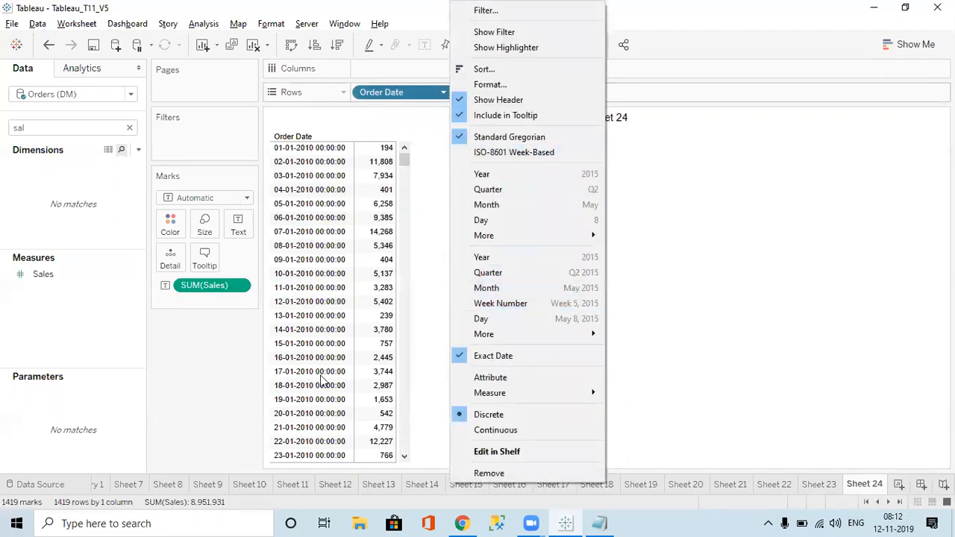
{"action": "left_click", "coordinate": [241, 288]}
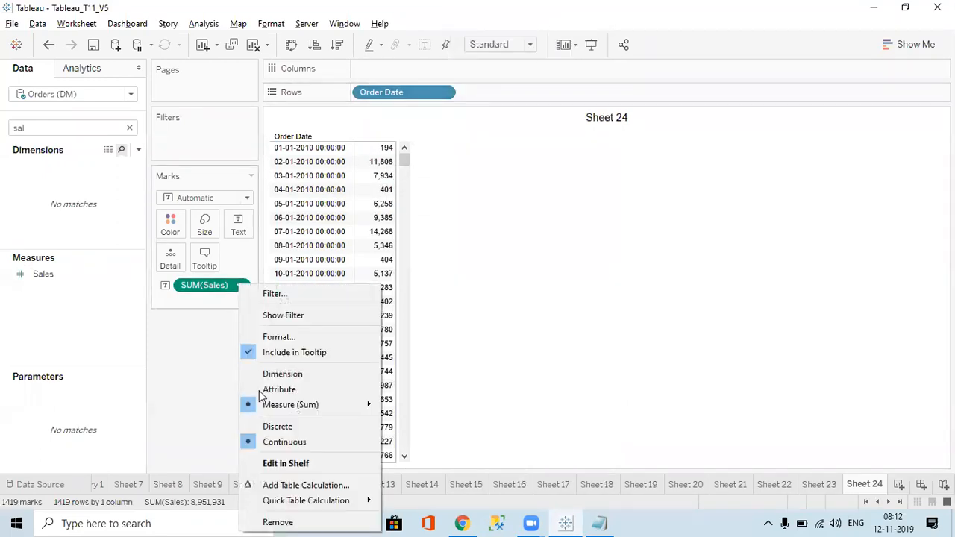
{"action": "mouse_move", "coordinate": [285, 504]}
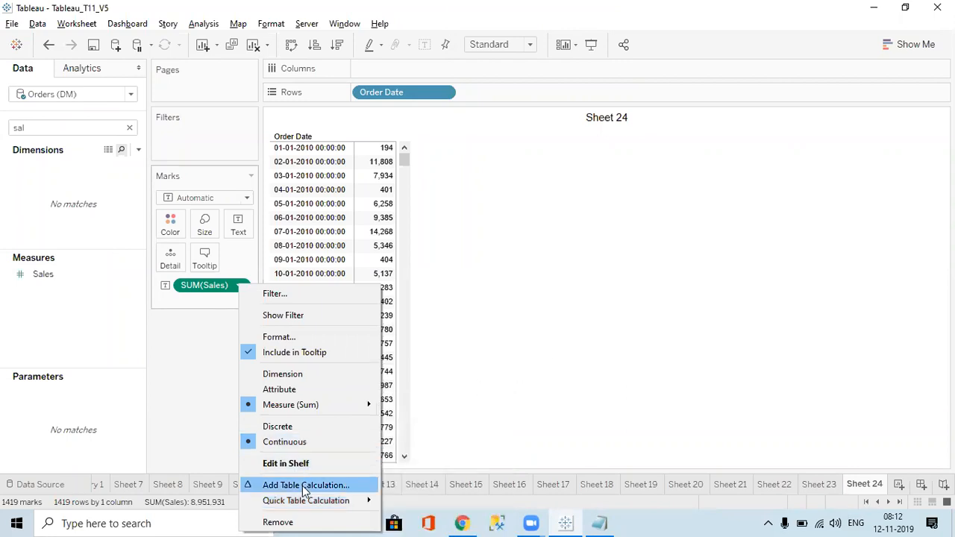
{"action": "left_click", "coordinate": [446, 192]}
{"action": "left_click", "coordinate": [444, 92]}
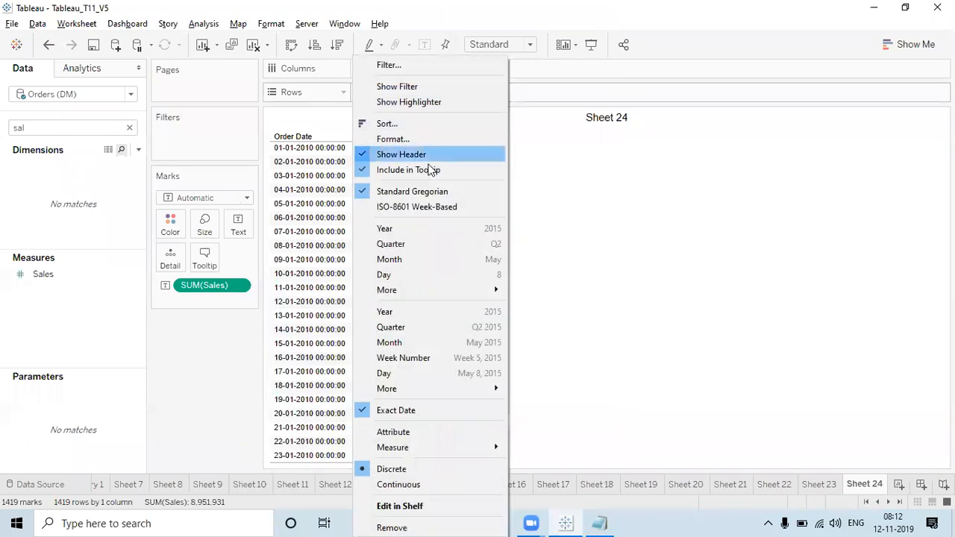
{"action": "left_click", "coordinate": [400, 231]}
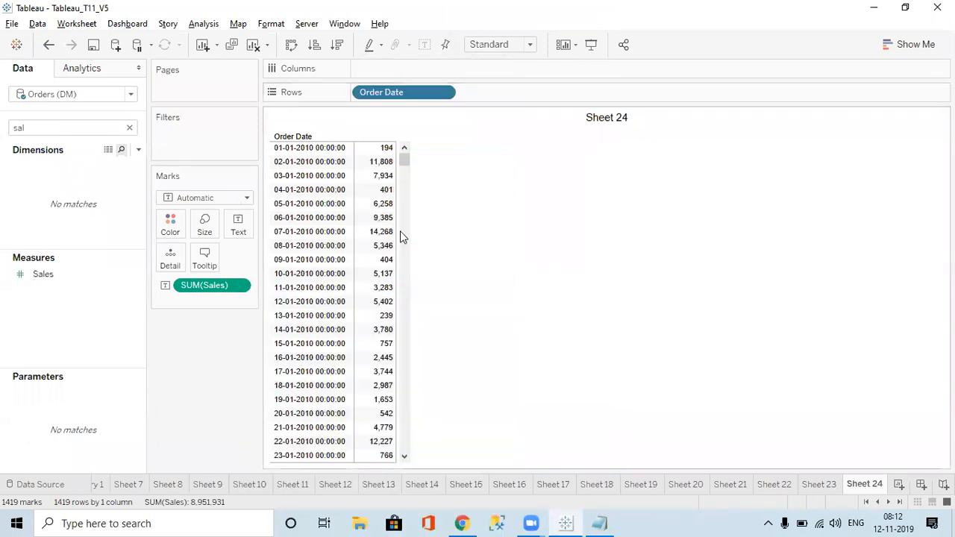
Step: Apply the Year Over Year Growth quick table calculation to Sales and compute it using Table (down)
{"action": "left_click", "coordinate": [240, 286]}
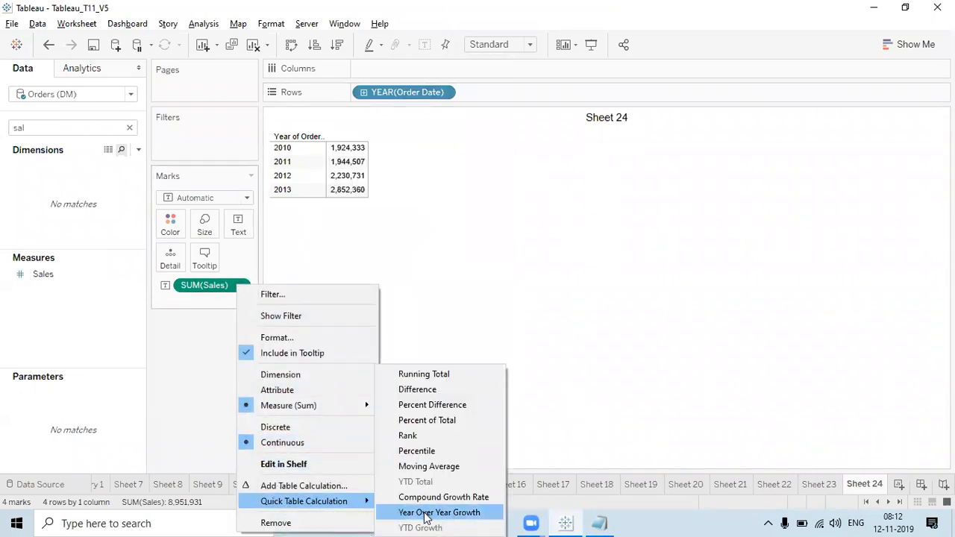
{"action": "left_click", "coordinate": [425, 512]}
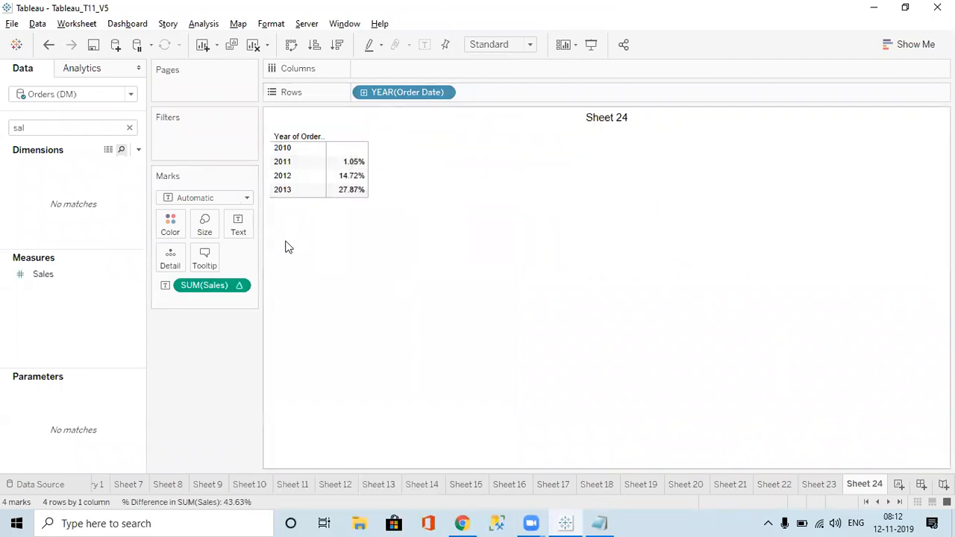
{"action": "left_click", "coordinate": [238, 286]}
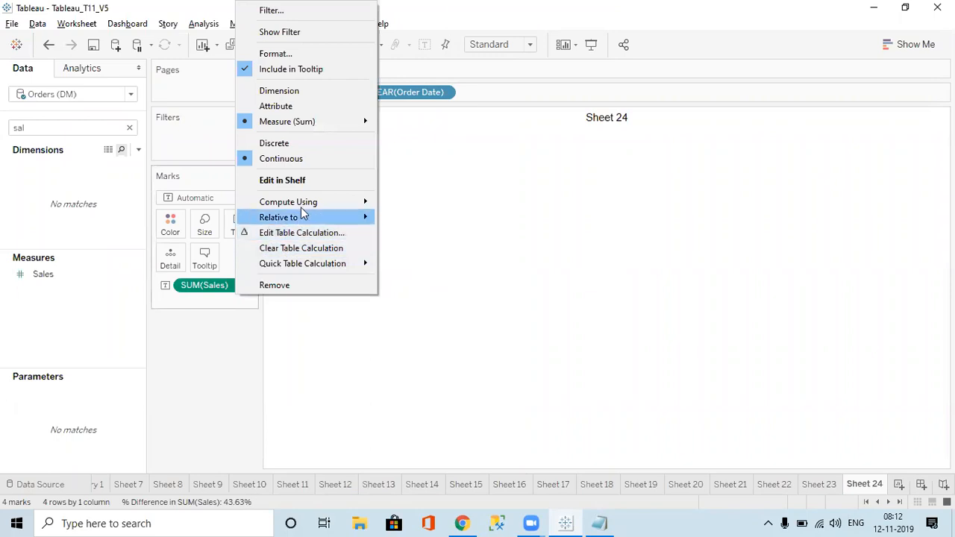
{"action": "mouse_move", "coordinate": [309, 202]}
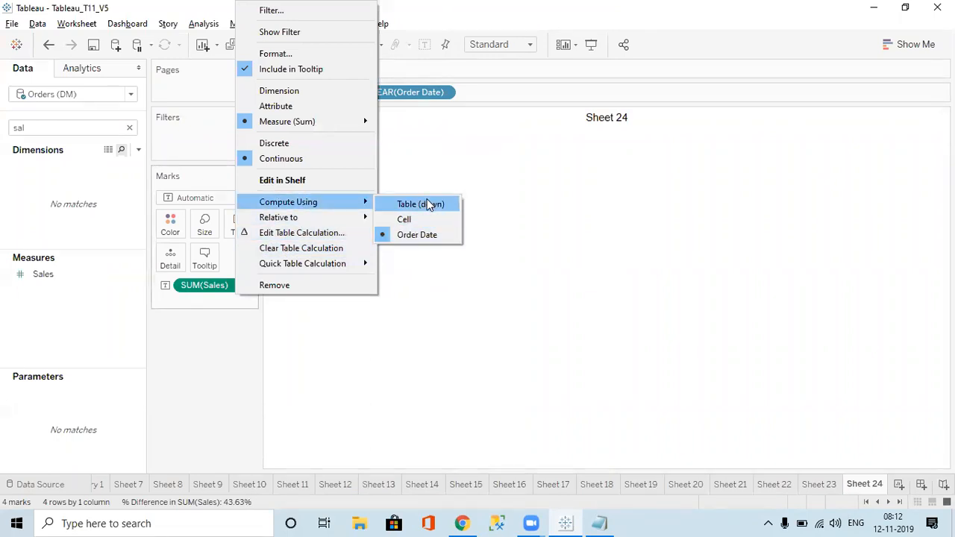
{"action": "left_click", "coordinate": [429, 205]}
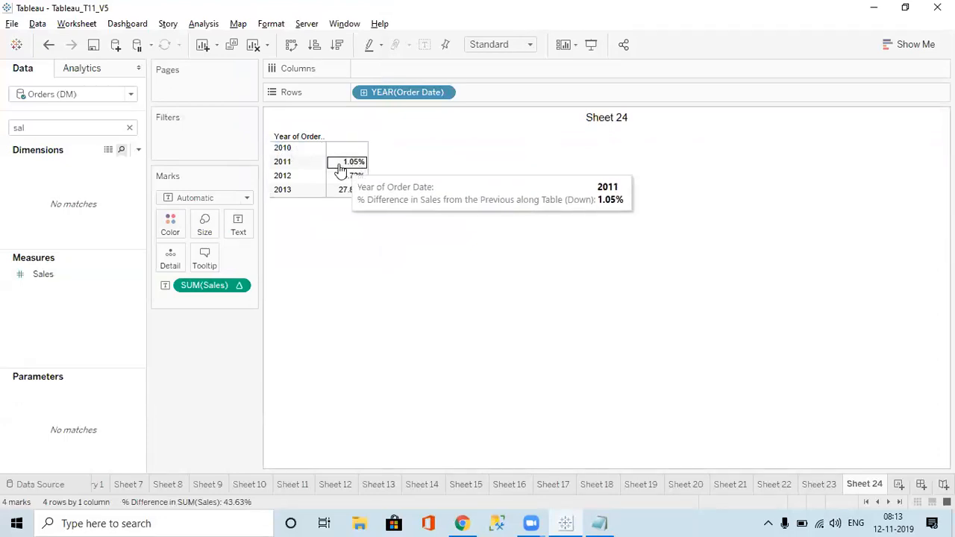
Step: Add the plain Sales measure beside the yearly growth percentages and compare the two columns
{"action": "left_click", "coordinate": [46, 275]}
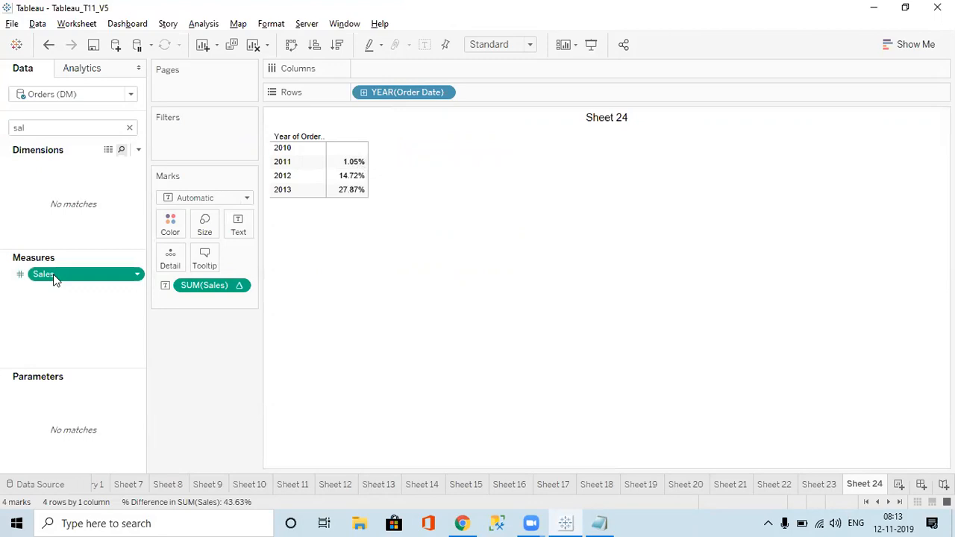
{"action": "double_click", "coordinate": [54, 276]}
{"action": "mouse_move", "coordinate": [396, 168]}
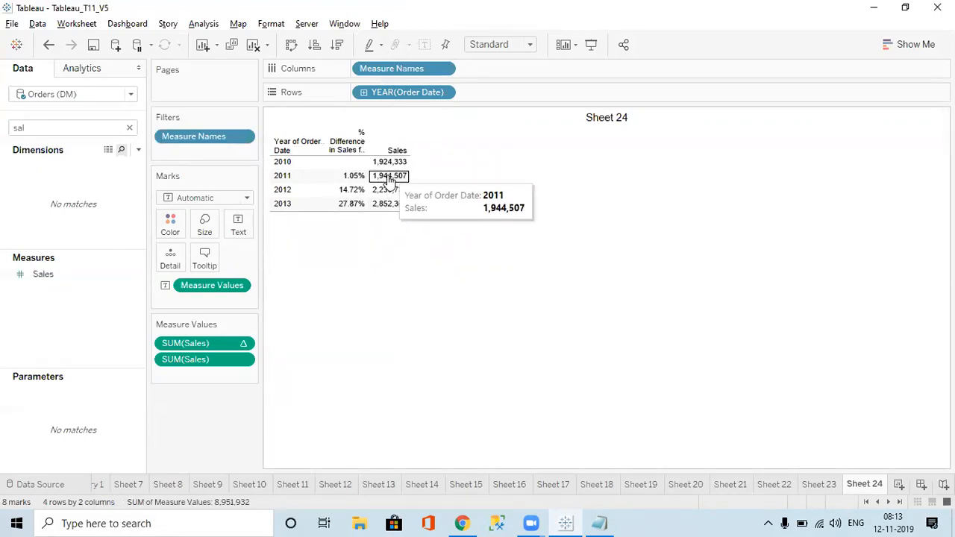
{"action": "mouse_move", "coordinate": [390, 188]}
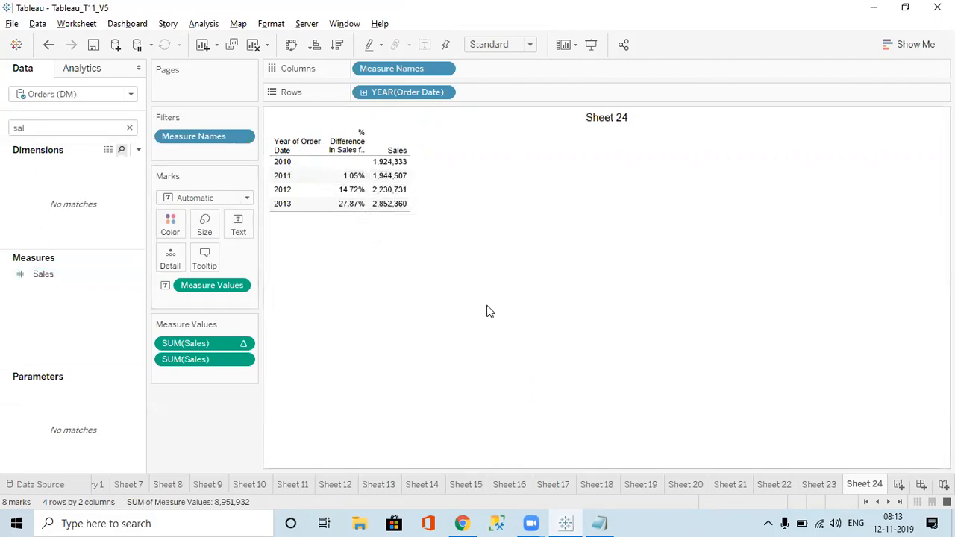
Step: Copy the Sales growth calculation's formula into Notepad to compare it with the formula already there, and close Notepad without saving
{"action": "double_click", "coordinate": [202, 343]}
{"action": "key", "text": "ctrl+a"}
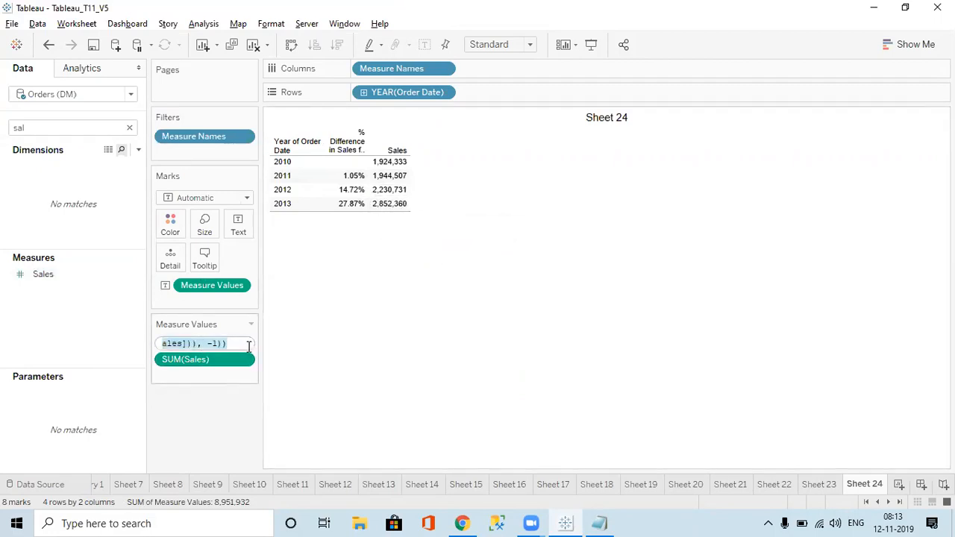
{"action": "left_click", "coordinate": [599, 523]}
{"action": "type", "text": "(ZN(SUM([Sales])) - LOOKUP(ZN(SUM([Sales])), -1)) / ABS(LOOKUP(ZN(SUM([Sales])), -1))"}
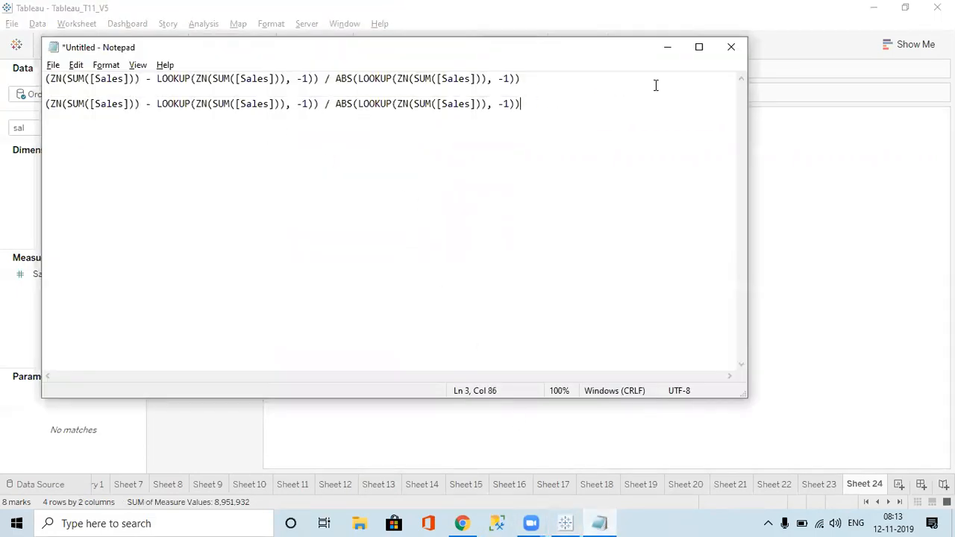
{"action": "left_click", "coordinate": [732, 48]}
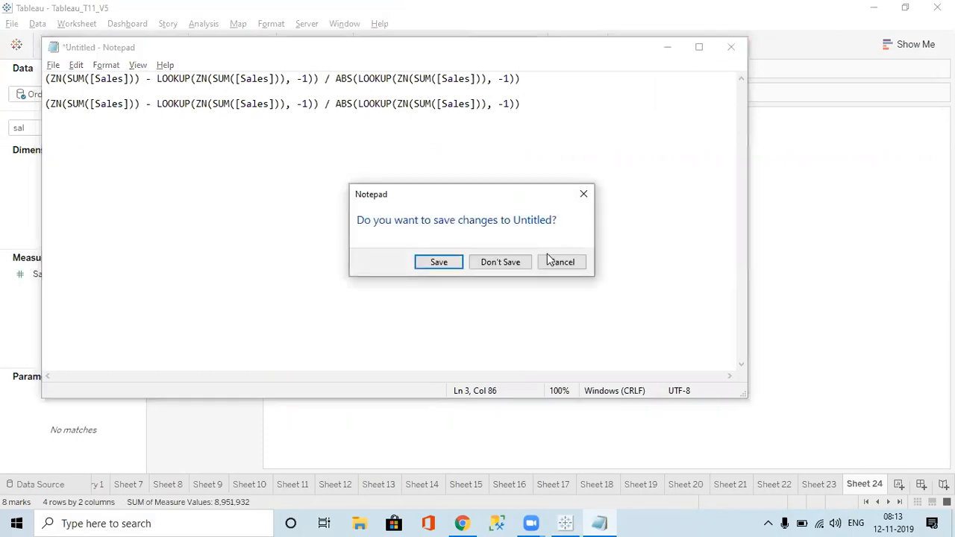
{"action": "left_click", "coordinate": [506, 264]}
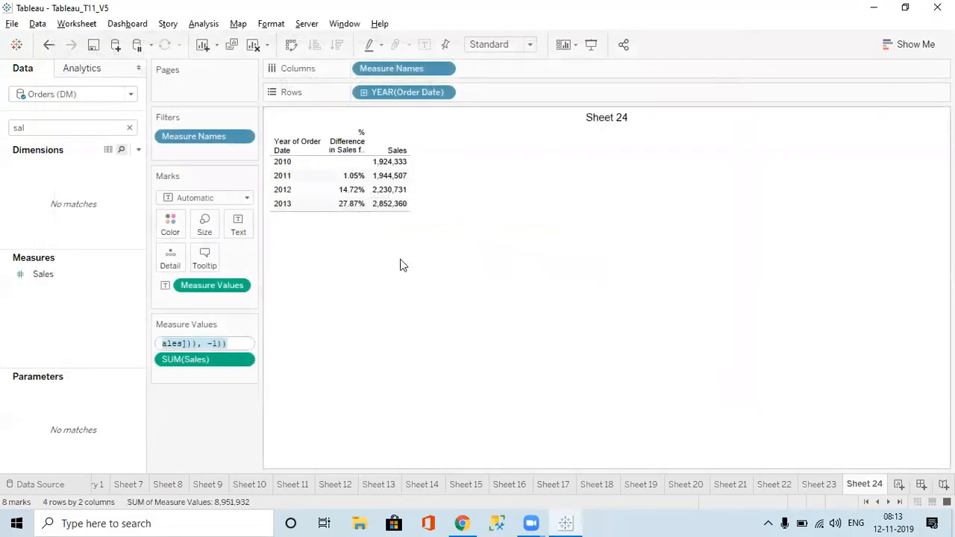
Step: Clear the field search and review the quick table calculations offered for the plain Sales measure
{"action": "left_click", "coordinate": [130, 127]}
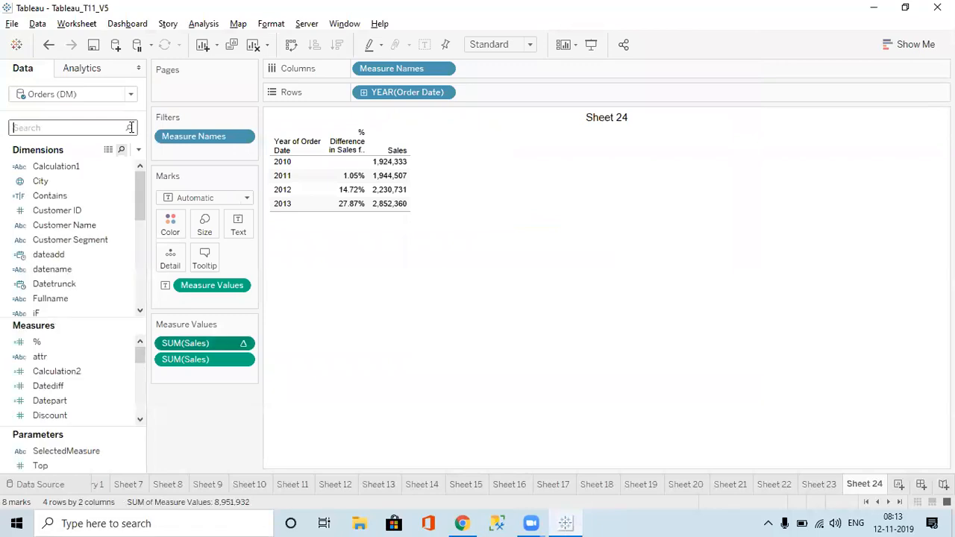
{"action": "left_click", "coordinate": [68, 124]}
{"action": "right_click", "coordinate": [220, 357]}
{"action": "mouse_move", "coordinate": [329, 327]}
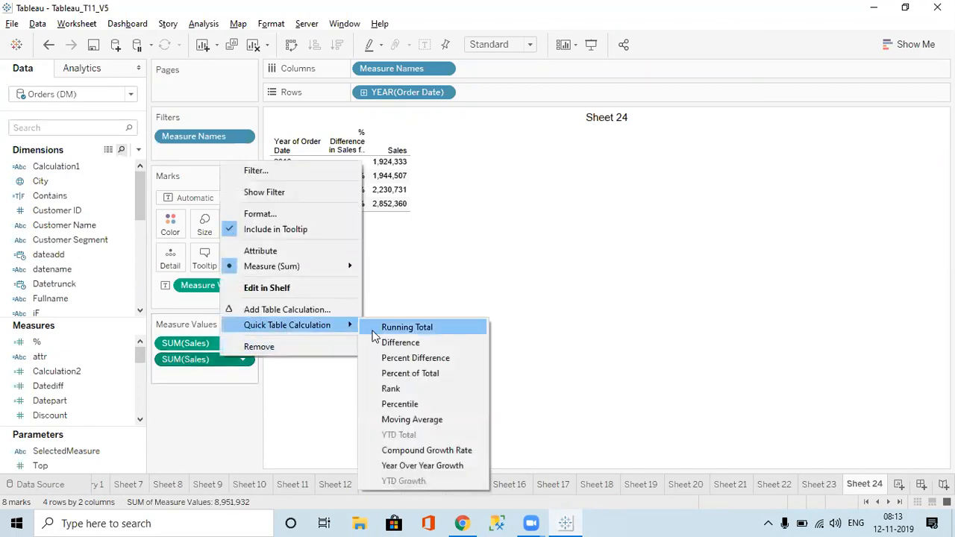
{"action": "left_click", "coordinate": [565, 268]}
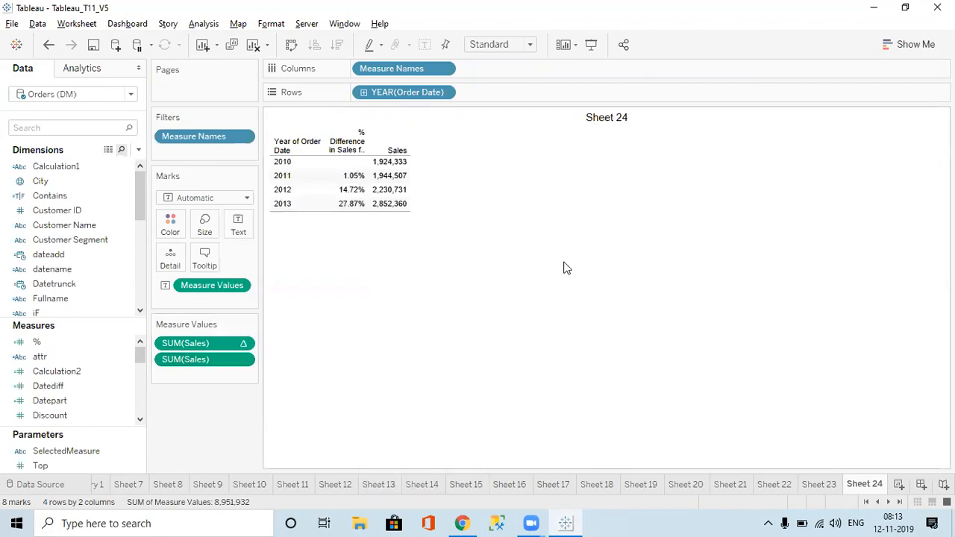
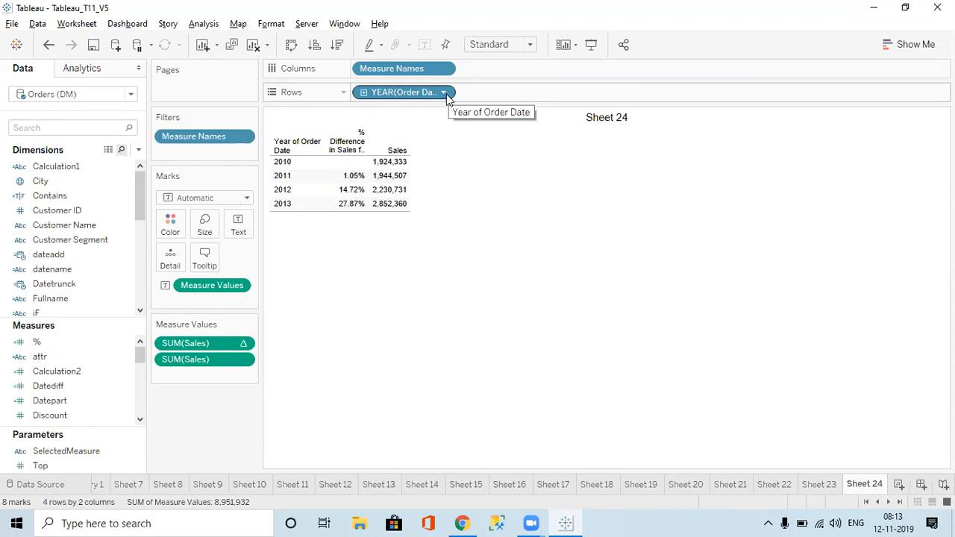
Step: Switch to Chrome and begin a web search with "tableau" in the empty tab
{"action": "left_click", "coordinate": [462, 523]}
{"action": "left_click", "coordinate": [190, 12]}
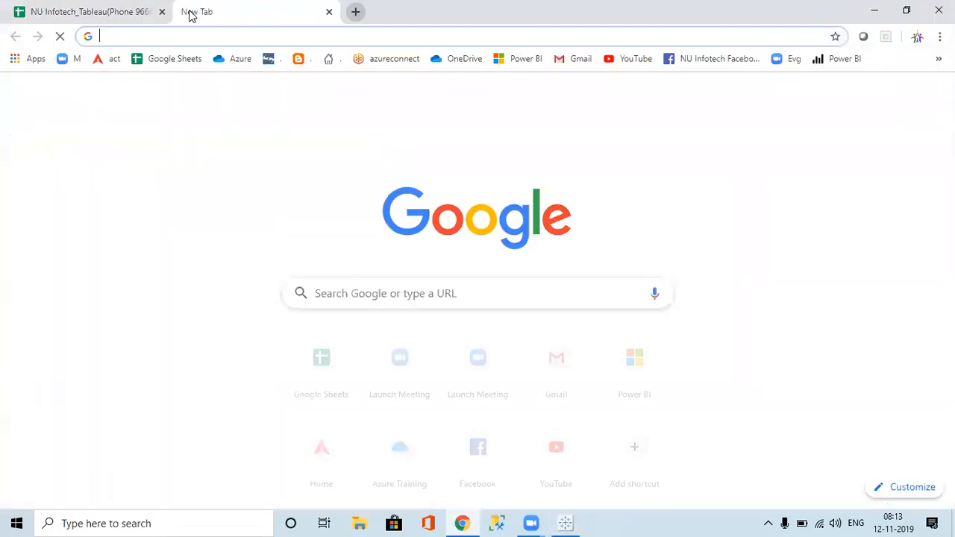
{"action": "type", "text": "table"}
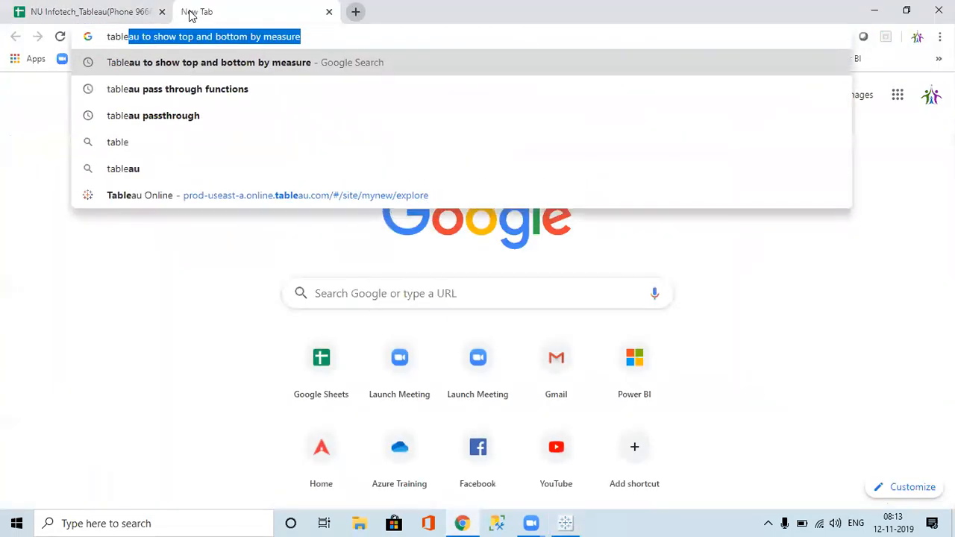
{"action": "type", "text": "au"}
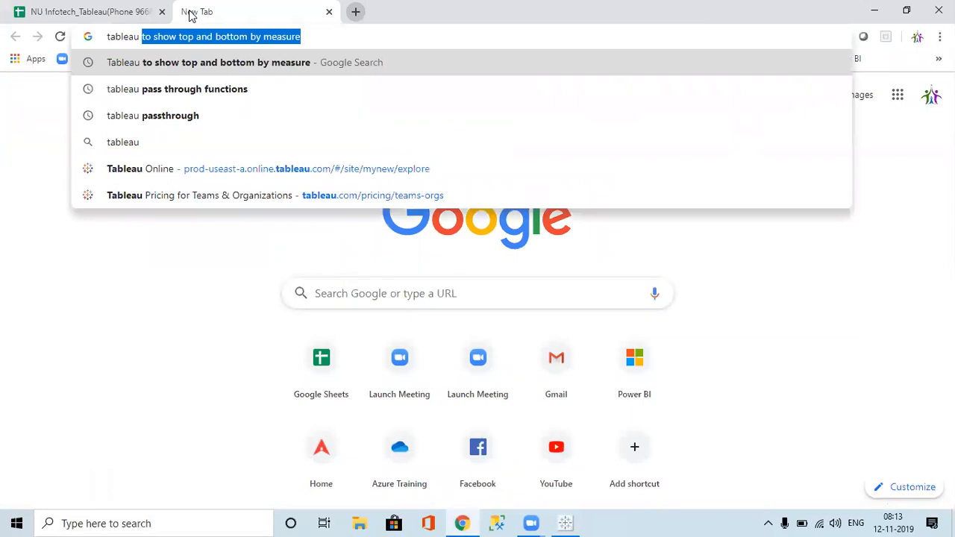
Step: Return to Tableau and check the names of the unavailable quick table calculations for the plain Sales measure
{"action": "key", "text": "alt+Tab"}
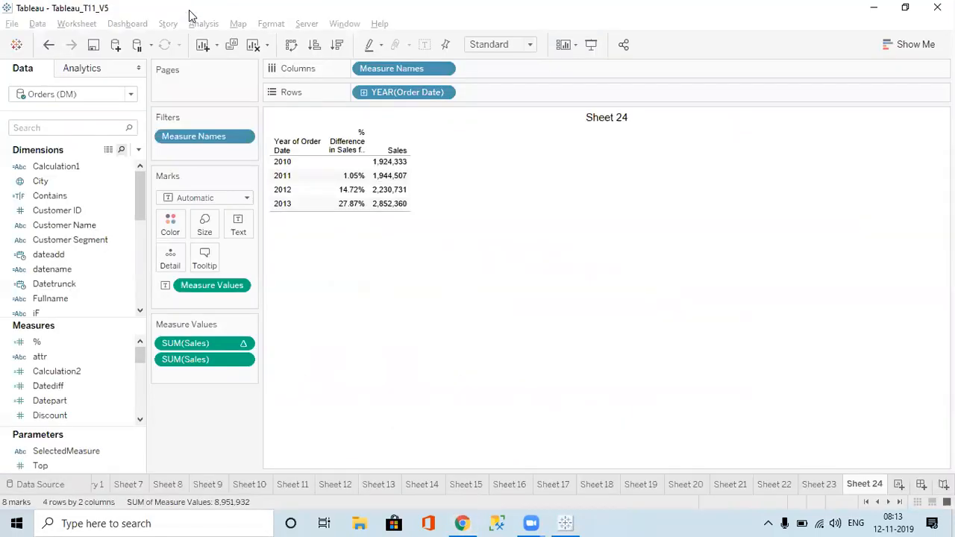
{"action": "right_click", "coordinate": [190, 362]}
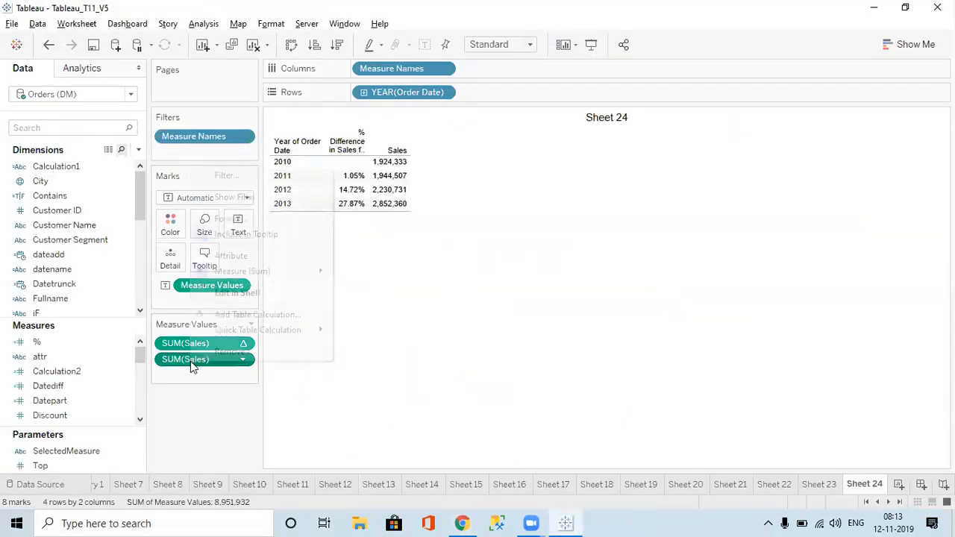
{"action": "mouse_move", "coordinate": [270, 329]}
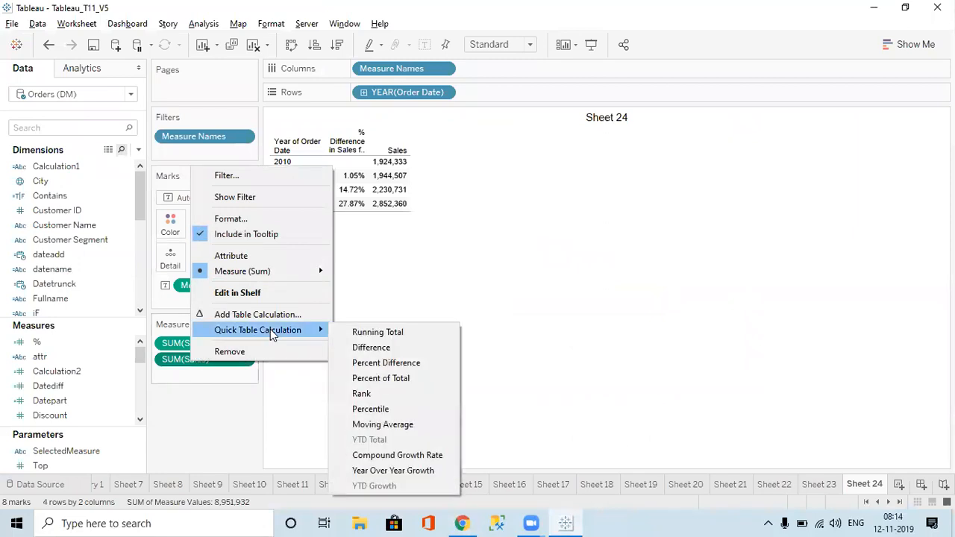
{"action": "left_click", "coordinate": [651, 291]}
Step: Switch back to Chrome and search the web for "tableau ytd total using table calculation"
{"action": "key", "text": "alt+Tab"}
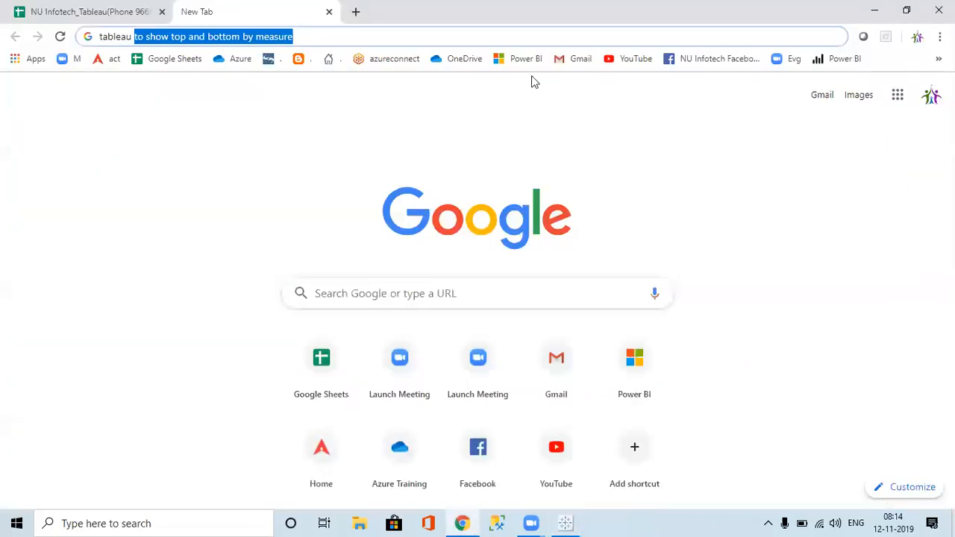
{"action": "type", "text": "ytd"}
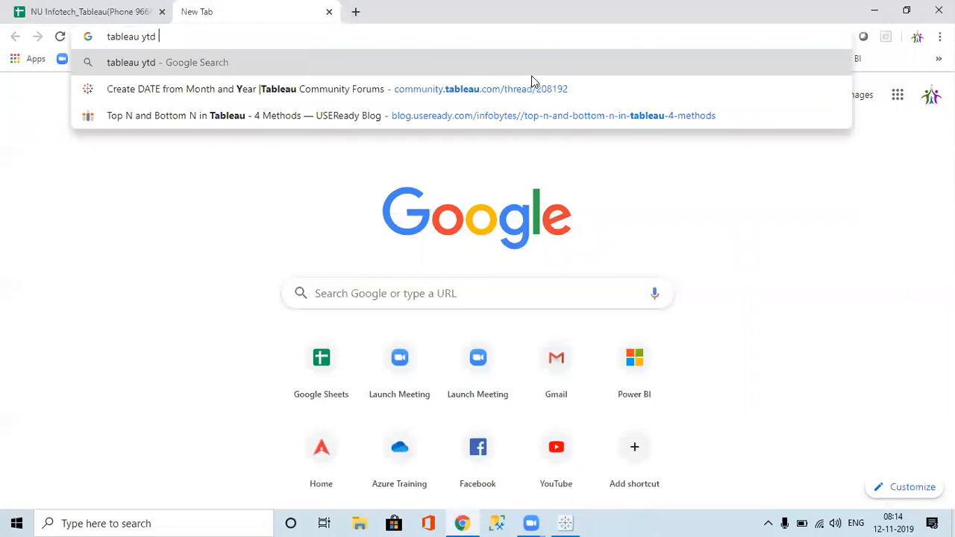
{"action": "type", "text": " total using tabl"}
{"action": "key", "text": "Down"}
{"action": "key", "text": "Return"}
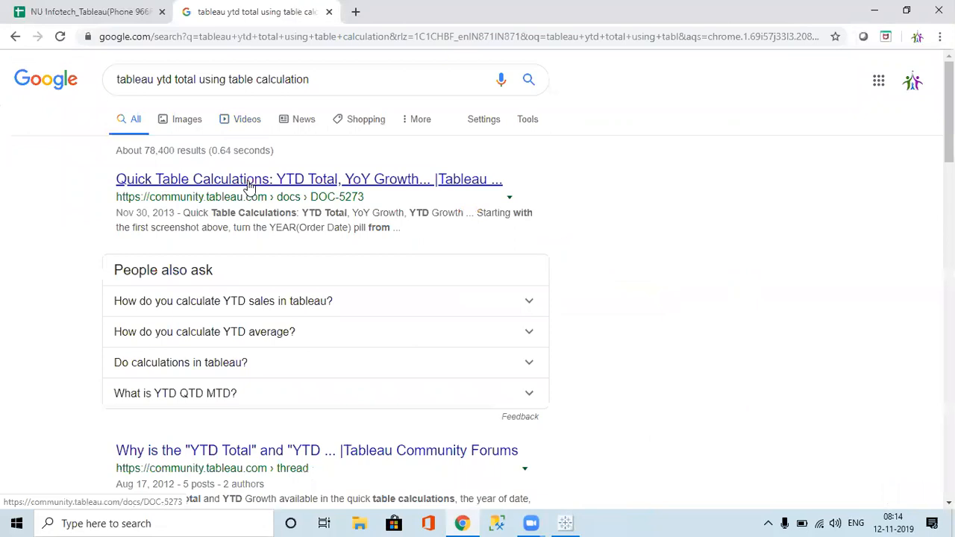
Step: Open the Tableau Community result on YTD Total, YoY Growth and YTD Growth in a new tab and read its introduction
{"action": "right_click", "coordinate": [249, 186]}
{"action": "left_click", "coordinate": [300, 193]}
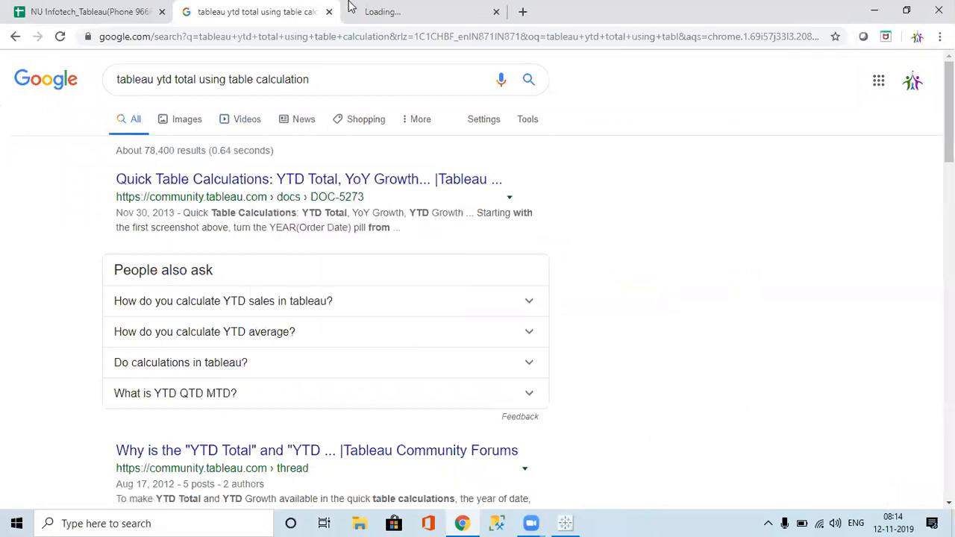
{"action": "left_click", "coordinate": [391, 9]}
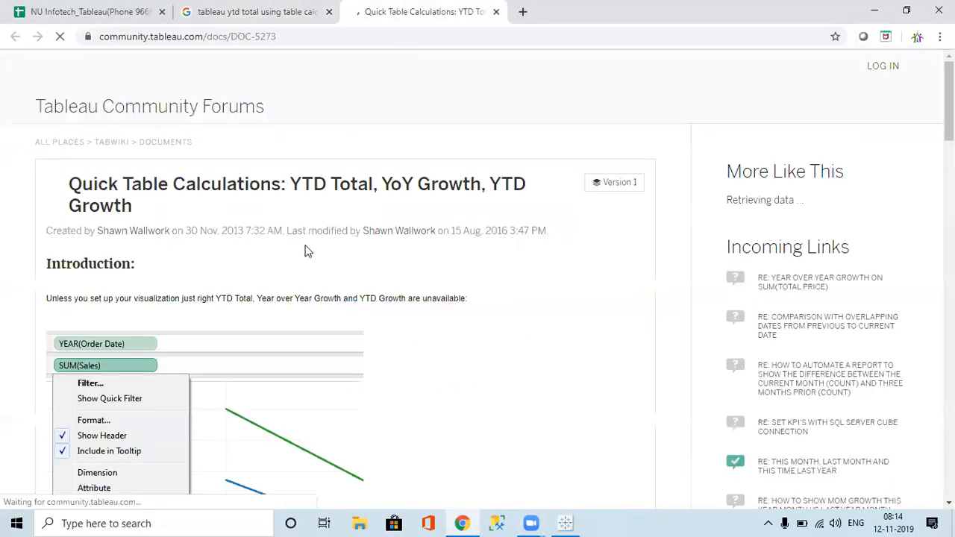
{"action": "scroll", "coordinate": [403, 248], "scroll_direction": "down", "scroll_amount": 2}
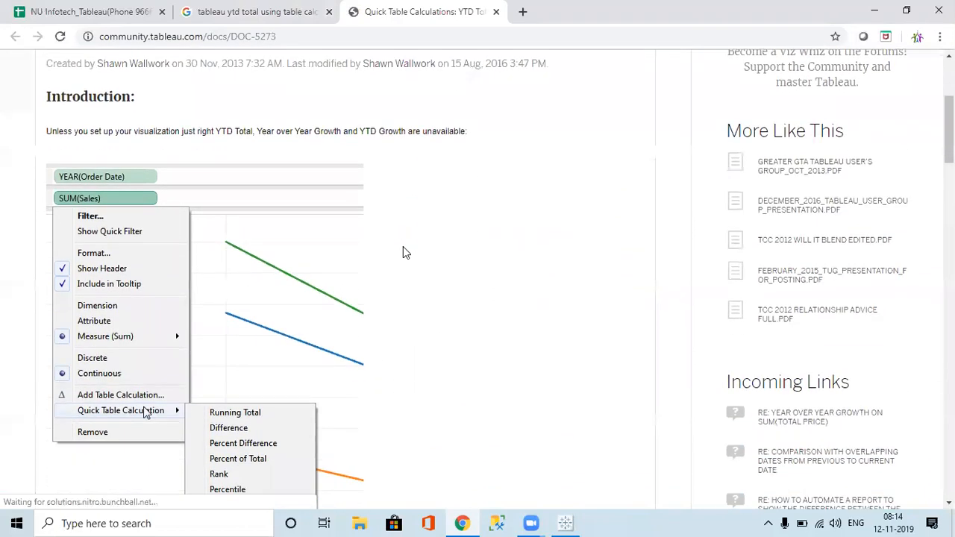
{"action": "scroll", "coordinate": [403, 252], "scroll_direction": "down", "scroll_amount": 2}
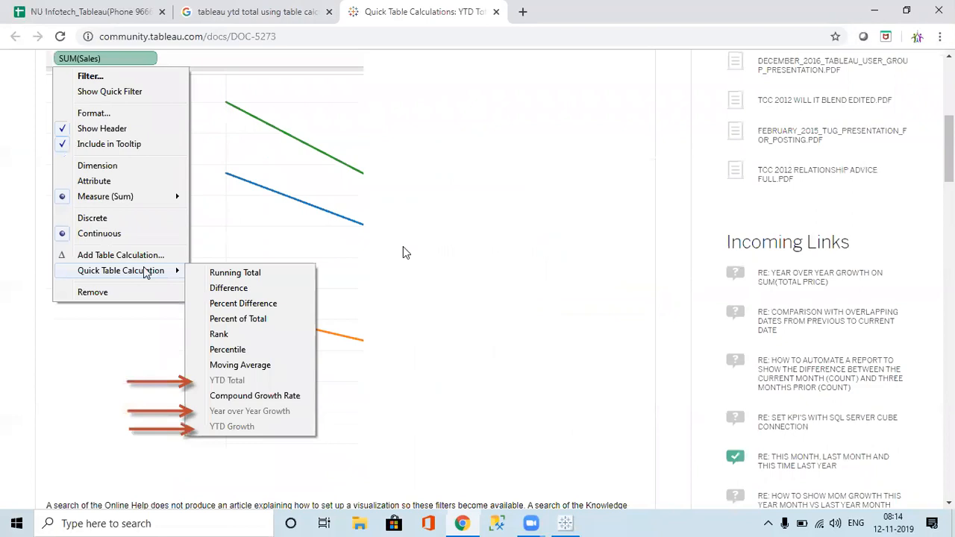
{"action": "scroll", "coordinate": [403, 252], "scroll_direction": "down", "scroll_amount": 1}
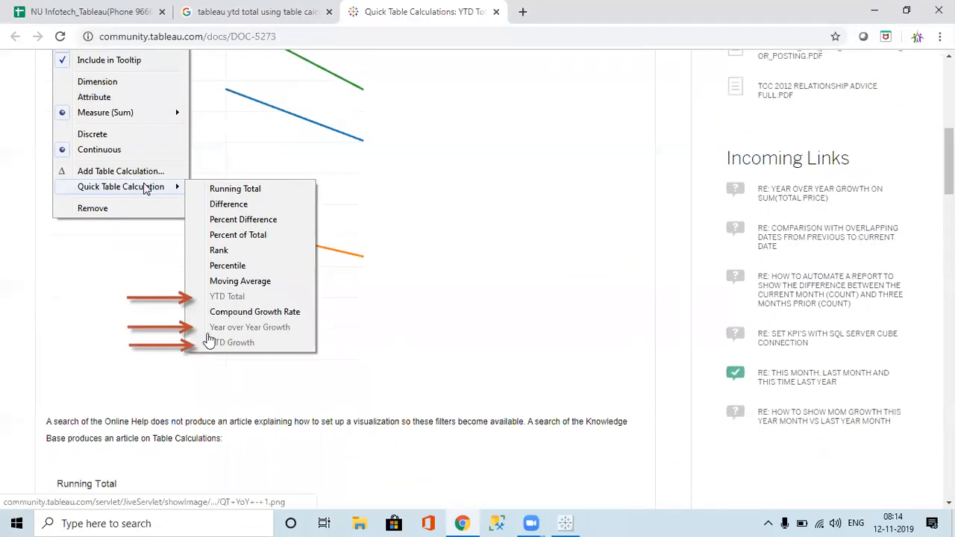
Step: Read the article's discussion of what the view needs for Year over Year Growth, YTD Total and YTD Growth to become available
{"action": "scroll", "coordinate": [209, 340], "scroll_direction": "down", "scroll_amount": 5}
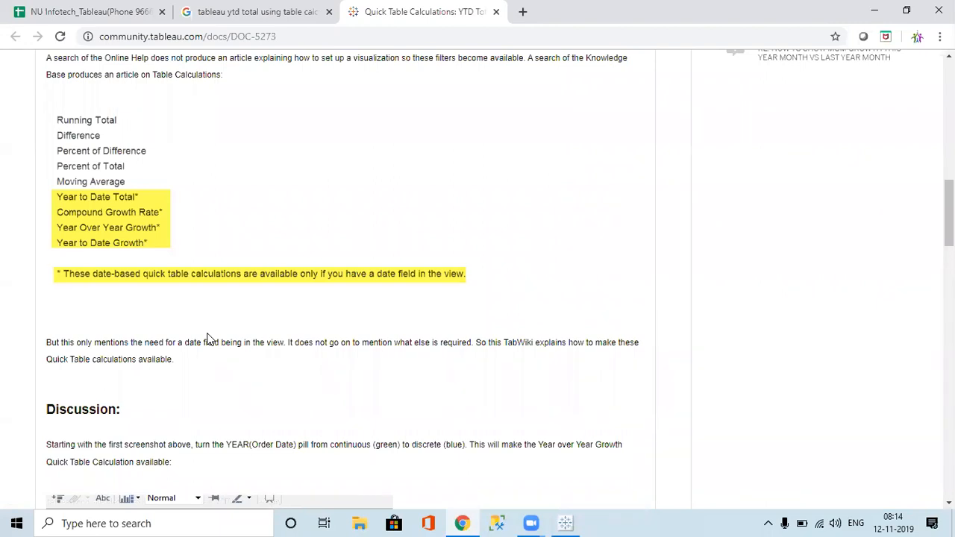
{"action": "scroll", "coordinate": [208, 340], "scroll_direction": "down", "scroll_amount": 4}
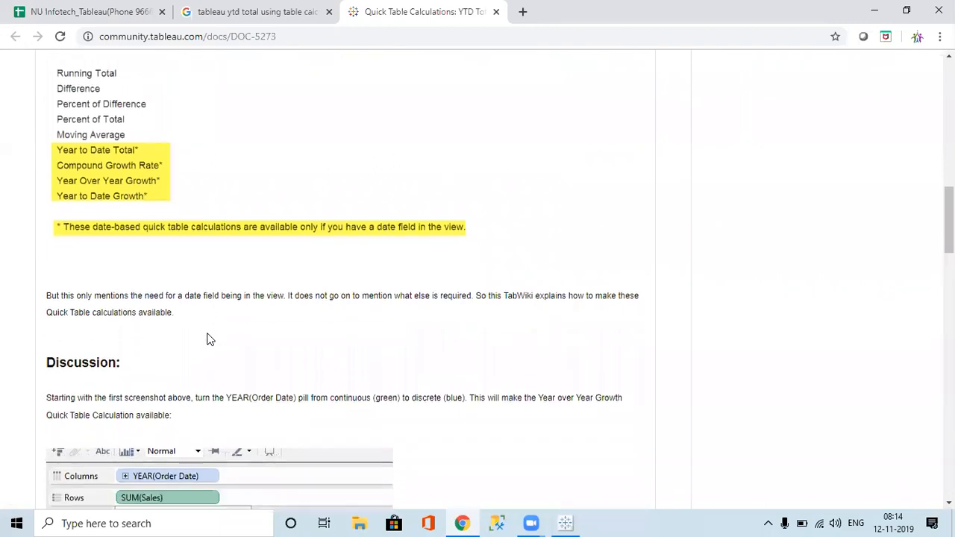
{"action": "scroll", "coordinate": [209, 340], "scroll_direction": "down", "scroll_amount": 3}
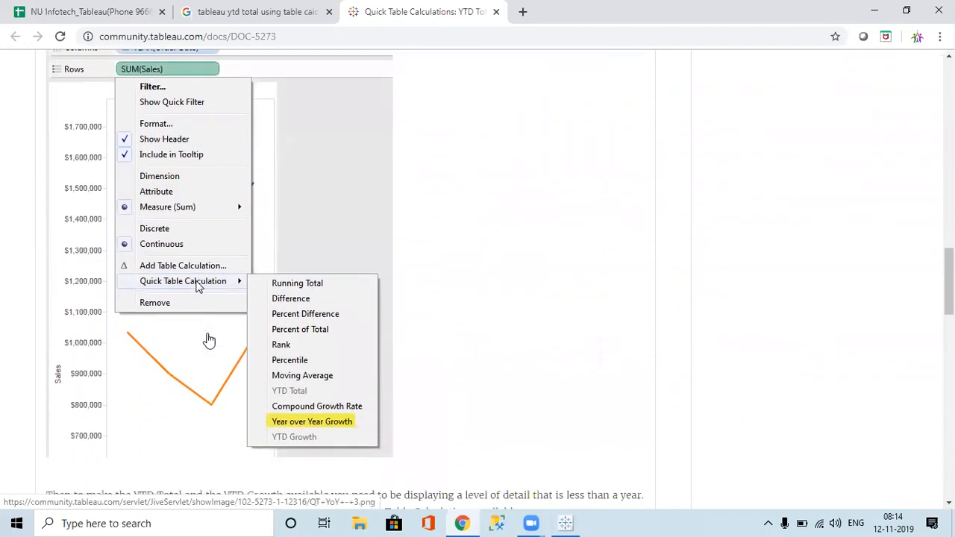
{"action": "scroll", "coordinate": [209, 340], "scroll_direction": "down", "scroll_amount": 4}
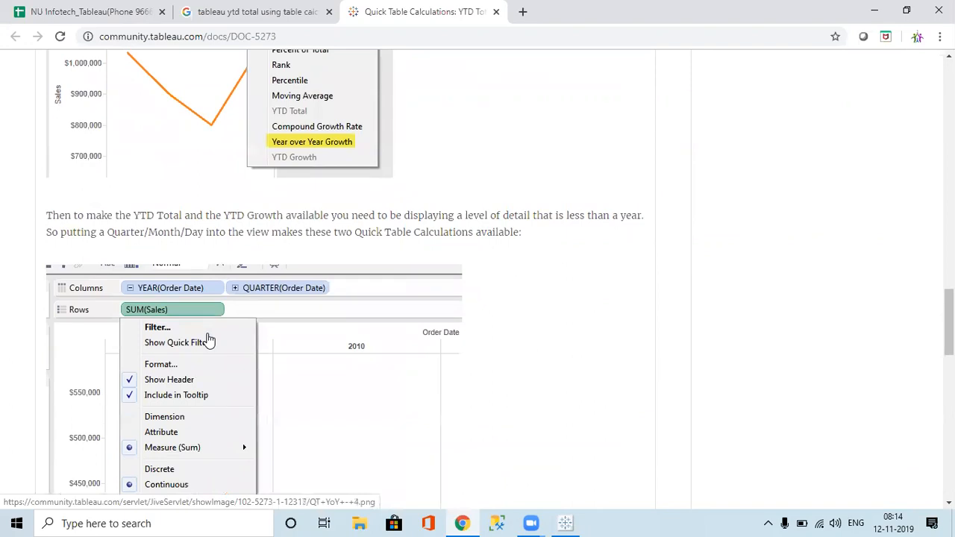
{"action": "scroll", "coordinate": [209, 340], "scroll_direction": "up", "scroll_amount": 2}
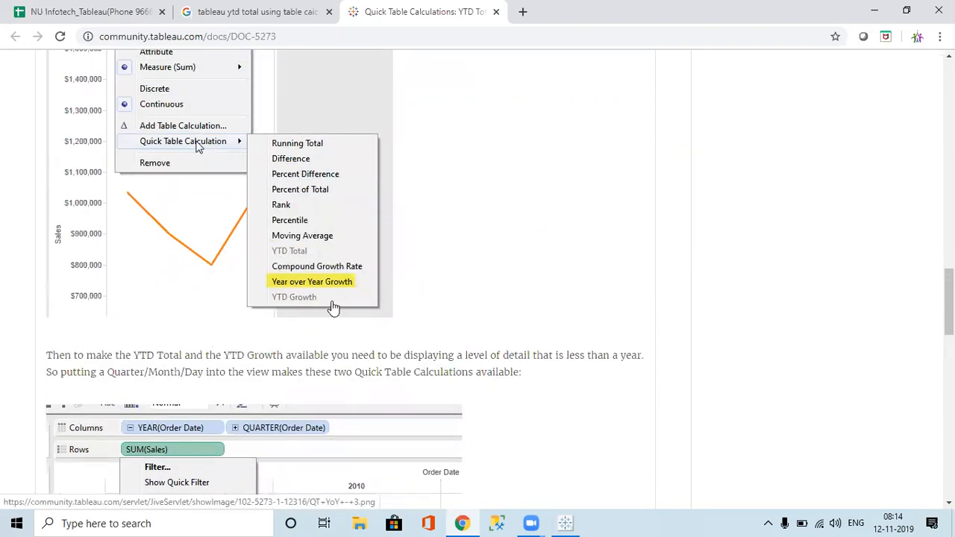
{"action": "scroll", "coordinate": [333, 308], "scroll_direction": "down", "scroll_amount": 5}
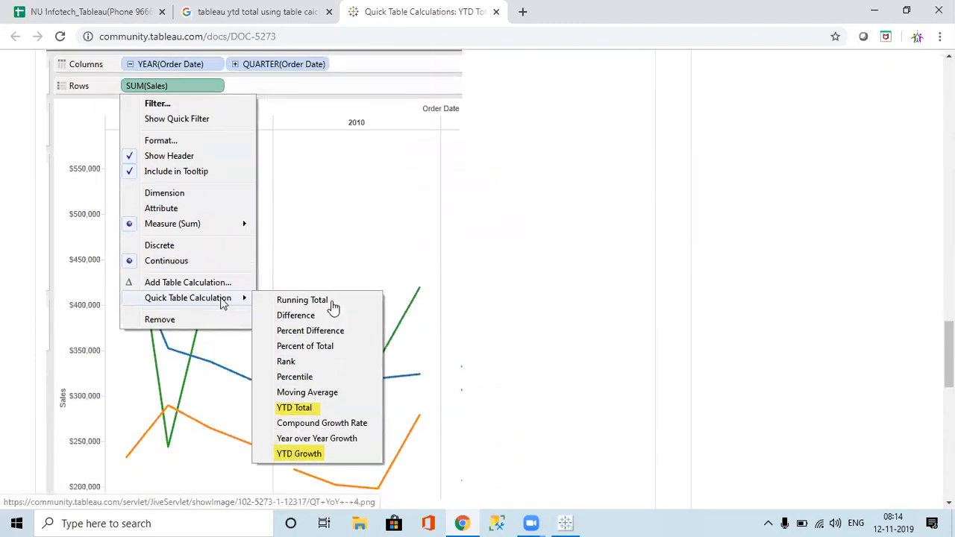
{"action": "scroll", "coordinate": [334, 308], "scroll_direction": "up", "scroll_amount": 1}
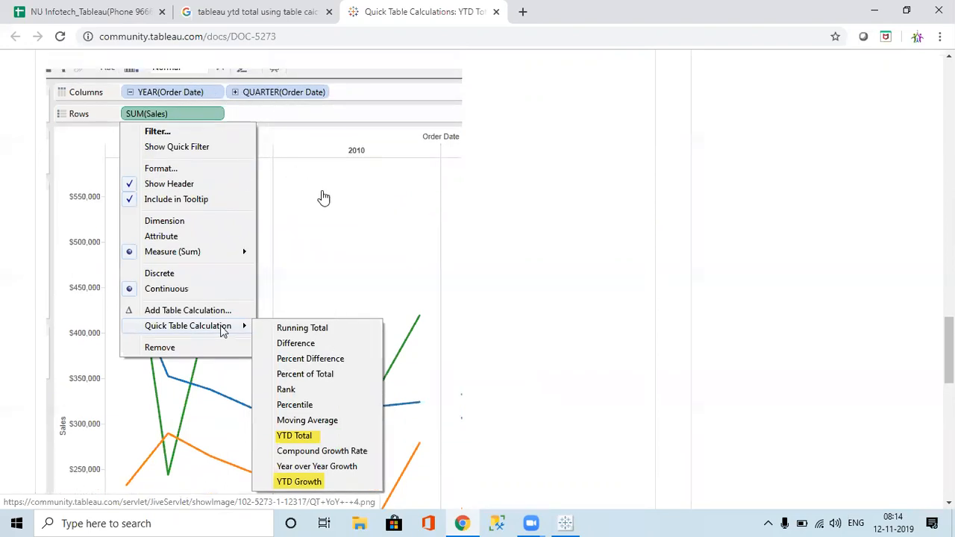
{"action": "scroll", "coordinate": [323, 198], "scroll_direction": "down", "scroll_amount": 2}
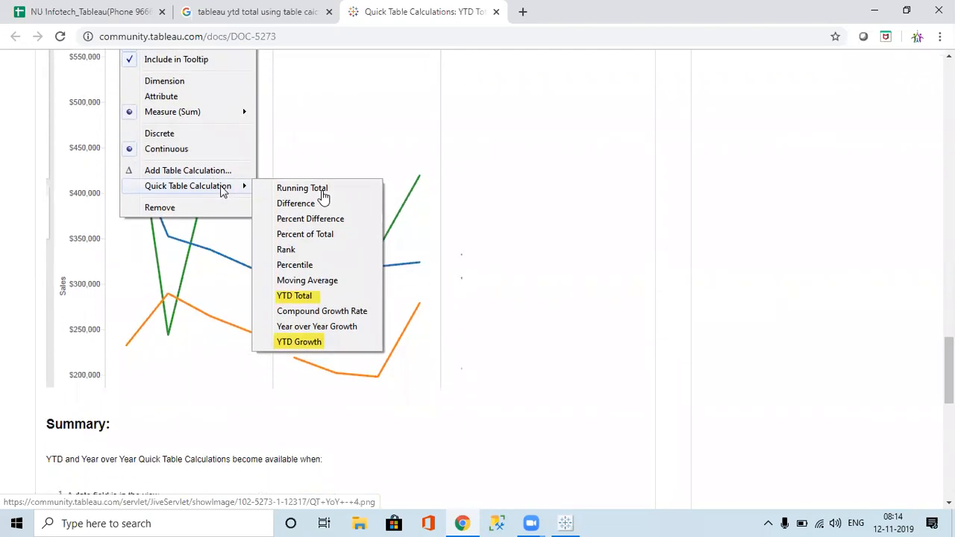
Step: Switch back to Tableau and expand the year of Order Date on Rows down to quarters
{"action": "key", "text": "alt+Tab"}
{"action": "key", "text": "alt+Tab"}
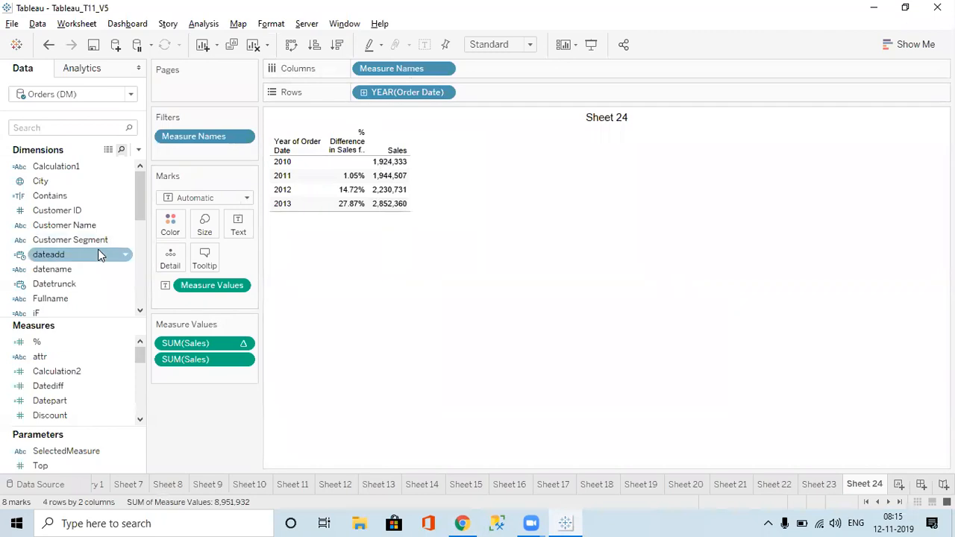
{"action": "left_click", "coordinate": [363, 93]}
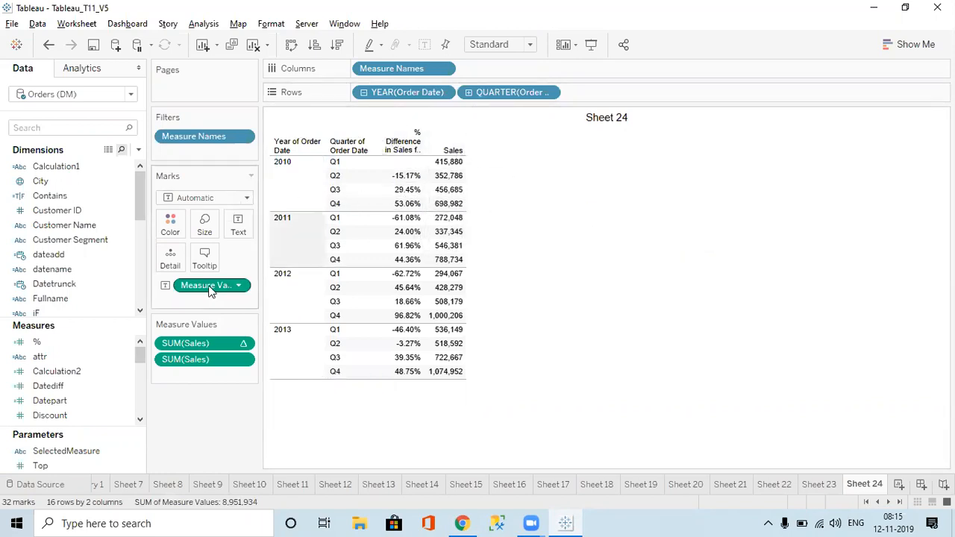
Step: Remove the percent difference calculation from the measure values and apply the YTD Total quick table calculation to the remaining Sales measure
{"action": "left_click_drag", "start_coordinate": [193, 342], "coordinate": [17, 358]}
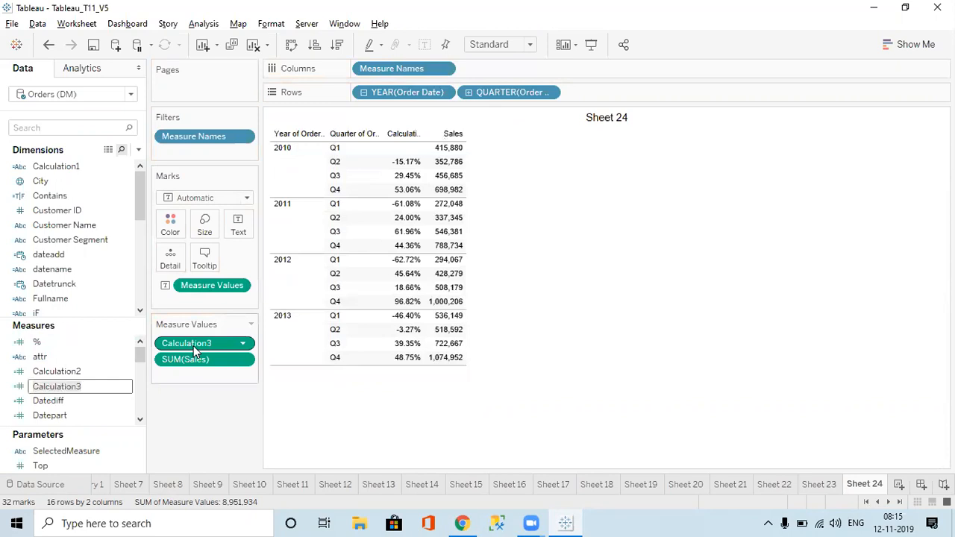
{"action": "left_click_drag", "start_coordinate": [187, 343], "coordinate": [128, 6]}
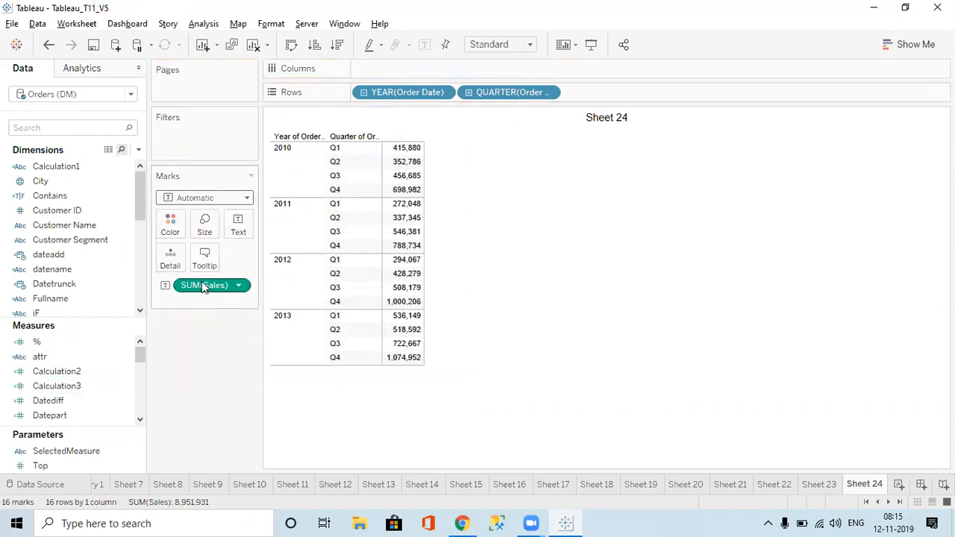
{"action": "right_click", "coordinate": [210, 288]}
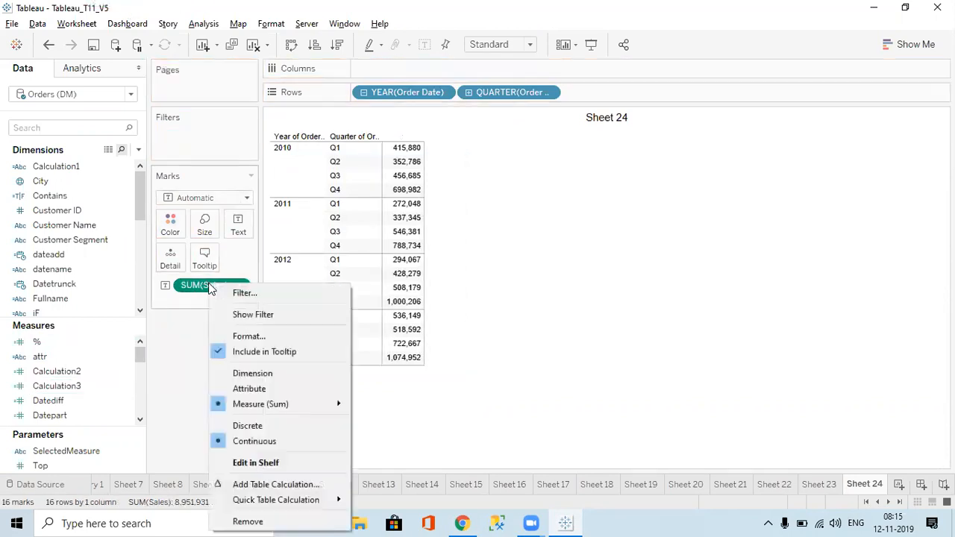
{"action": "mouse_move", "coordinate": [246, 502]}
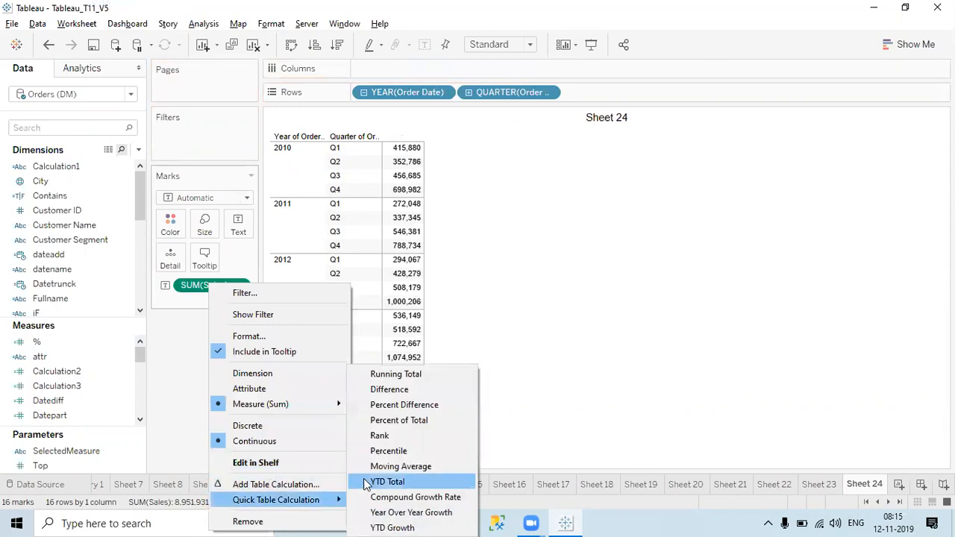
{"action": "left_click", "coordinate": [389, 484]}
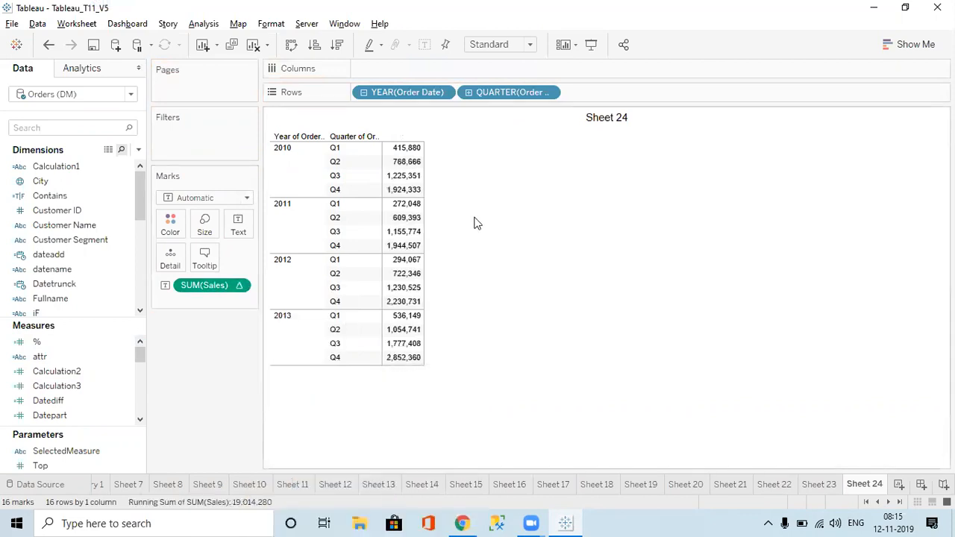
Step: Copy the YTD Total formula RUNNING_SUM(SUM([Sales])) into an empty Notepad file to read it, and discard the file without saving
{"action": "double_click", "coordinate": [215, 287]}
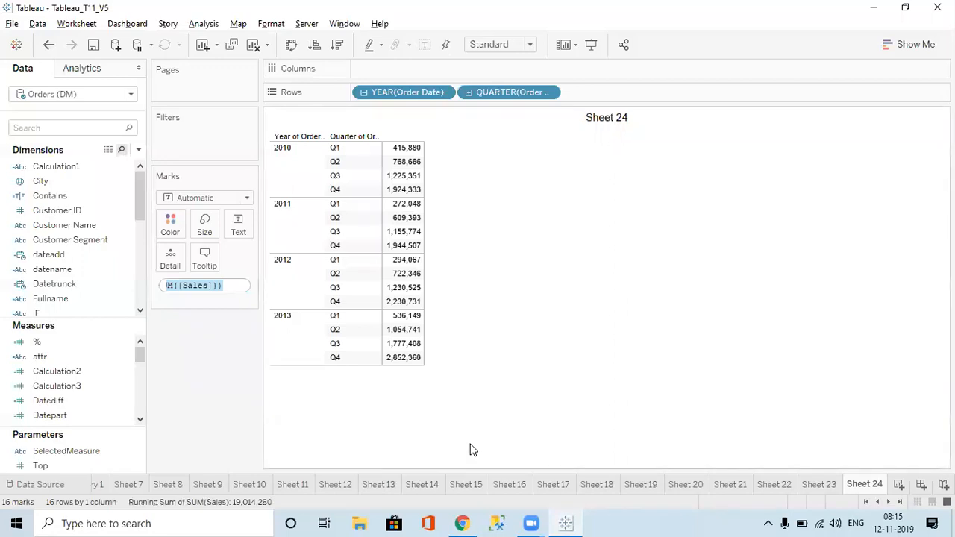
{"action": "key", "text": "super"}
{"action": "type", "text": "not"}
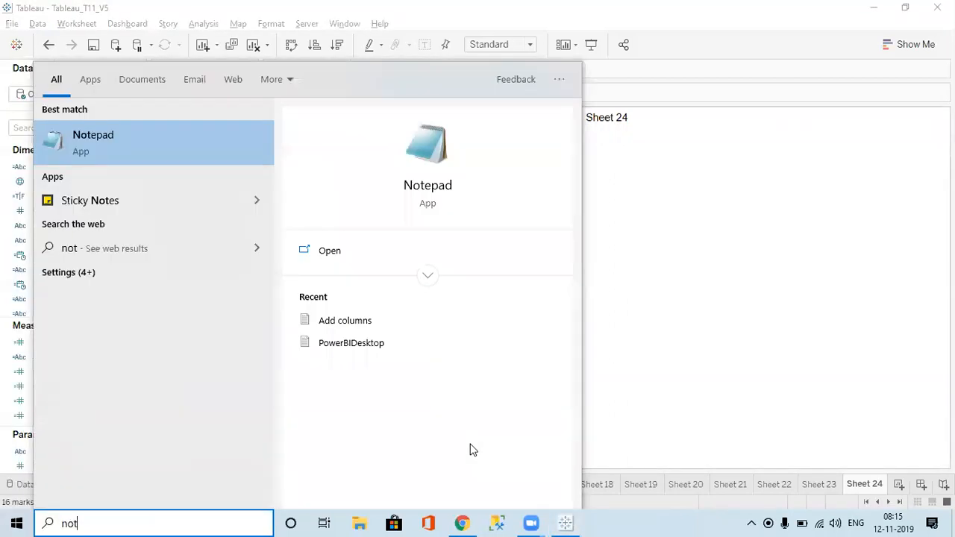
{"action": "key", "text": "Return"}
{"action": "type", "text": "RUNNING_SUM(SUM([Sales]))"}
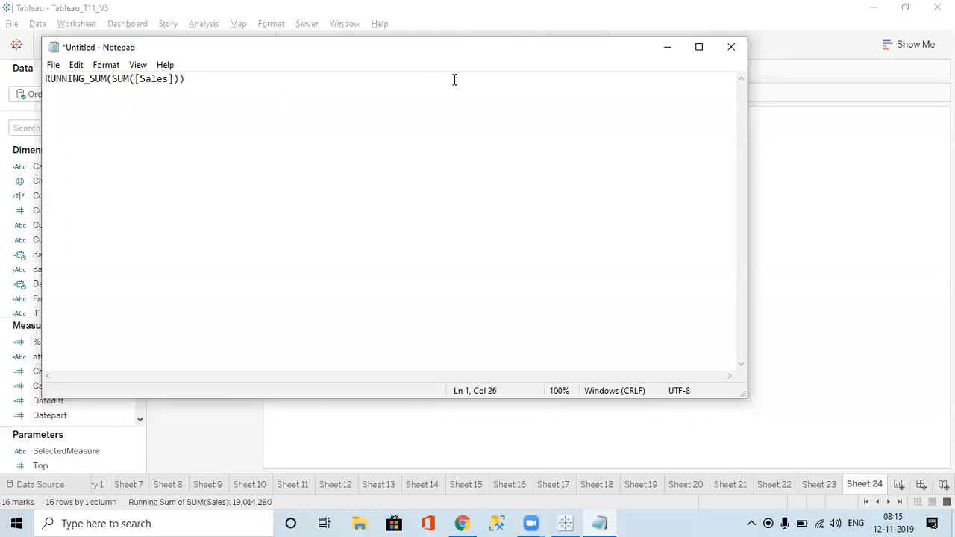
{"action": "left_click", "coordinate": [731, 47]}
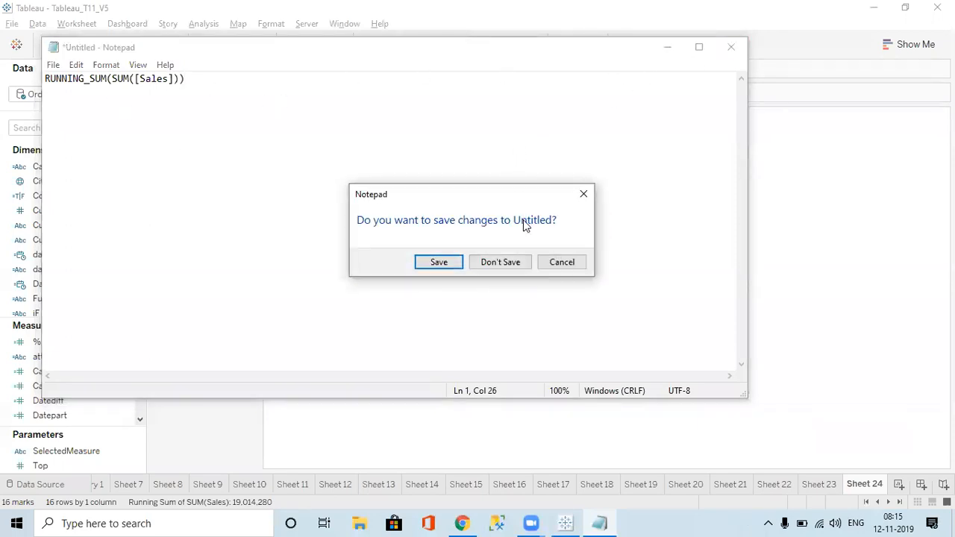
{"action": "left_click", "coordinate": [500, 262]}
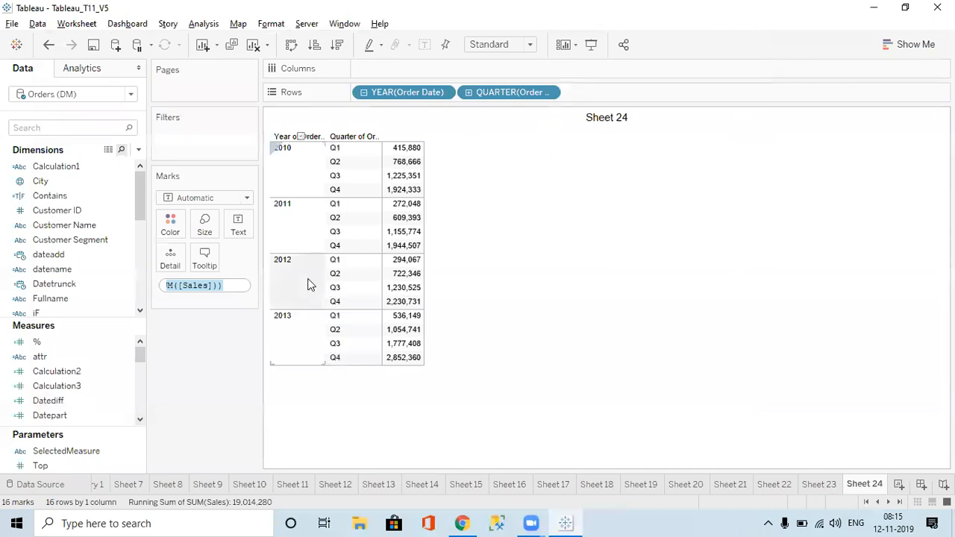
{"action": "left_click", "coordinate": [316, 303]}
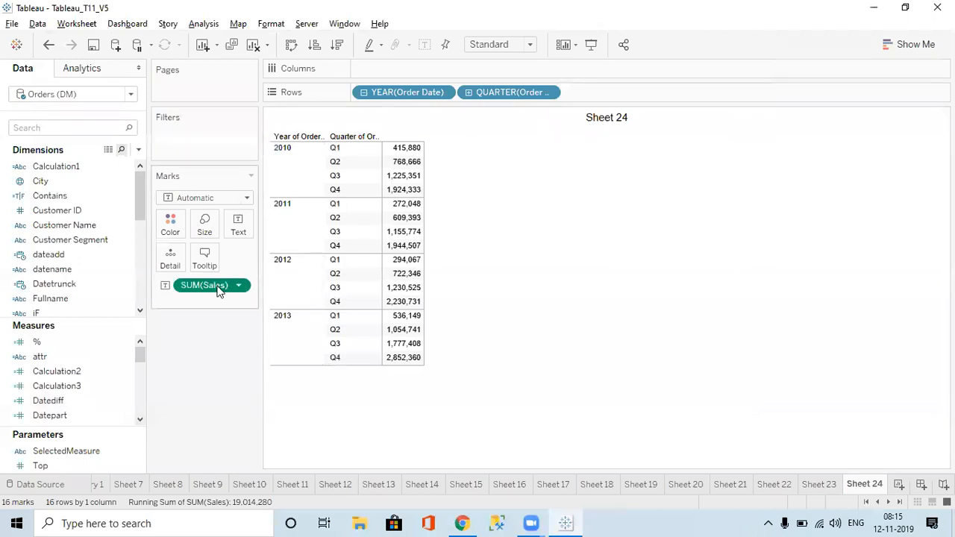
Step: Try computing the Sales running total along Table (down) and along Pane (down) to compare the two directions
{"action": "right_click", "coordinate": [218, 291]}
{"action": "mouse_move", "coordinate": [293, 214]}
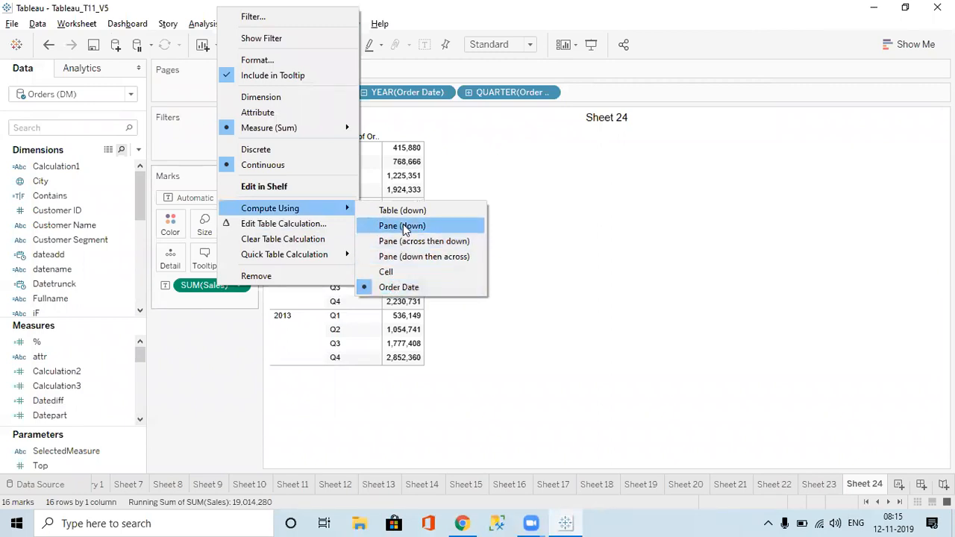
{"action": "left_click", "coordinate": [400, 212]}
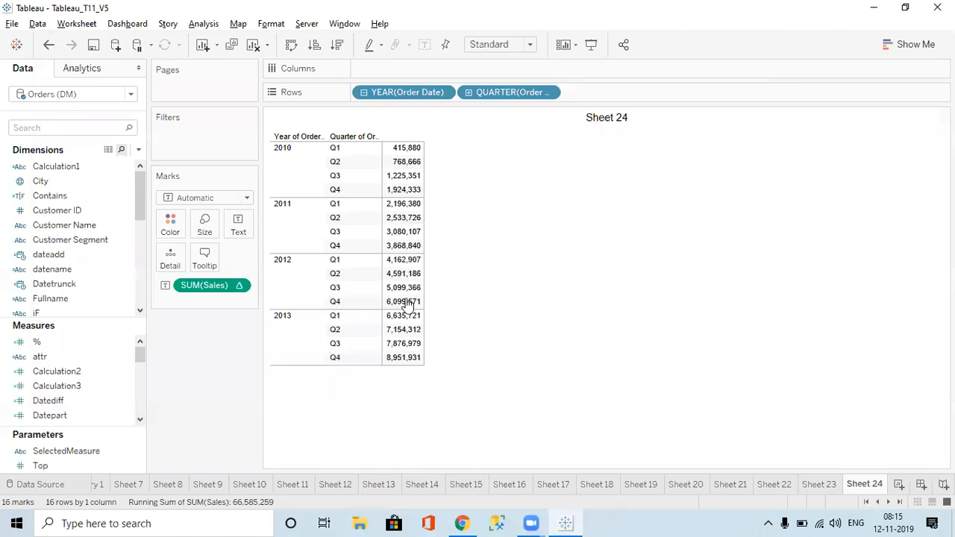
{"action": "left_click", "coordinate": [232, 289]}
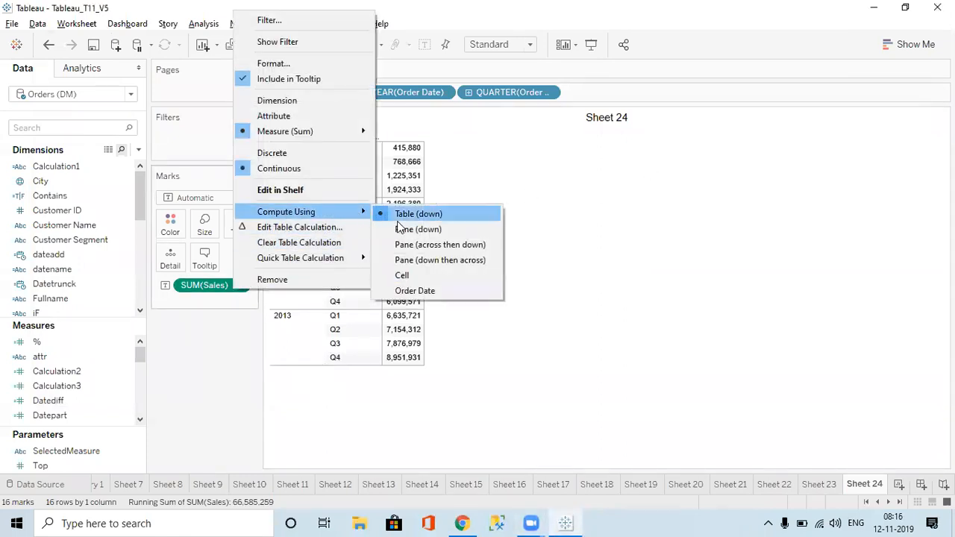
{"action": "left_click", "coordinate": [418, 230]}
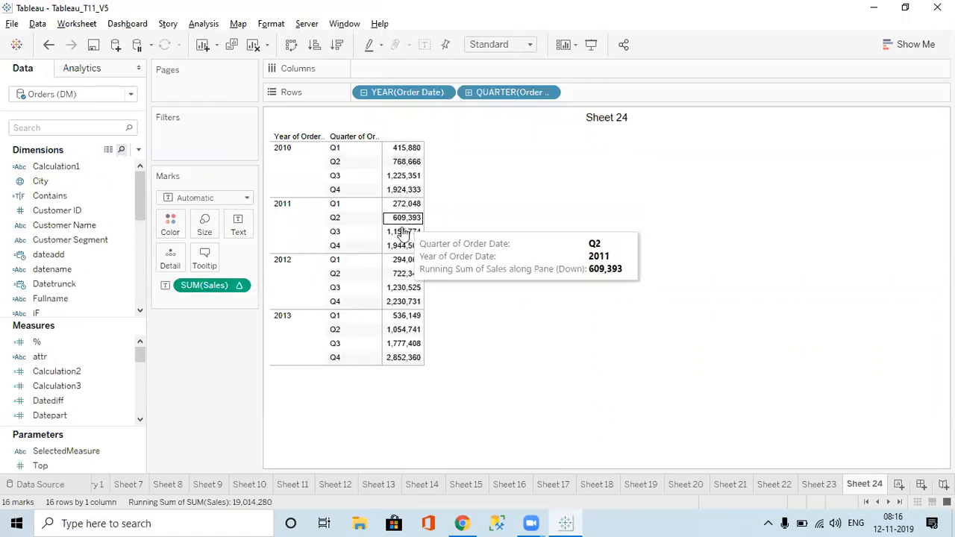
Step: Try computing the Sales running total along Pane (across then down) and by Order Date
{"action": "right_click", "coordinate": [208, 290]}
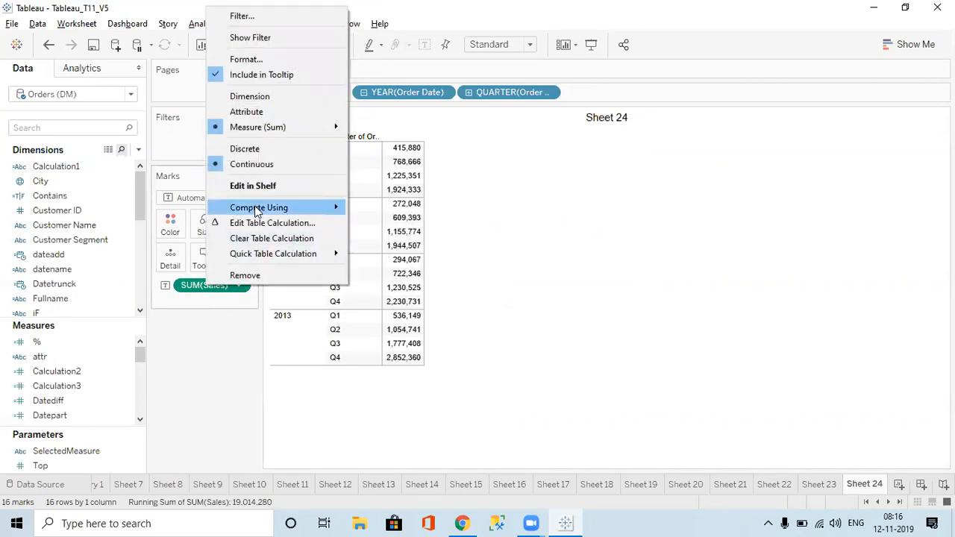
{"action": "mouse_move", "coordinate": [297, 210]}
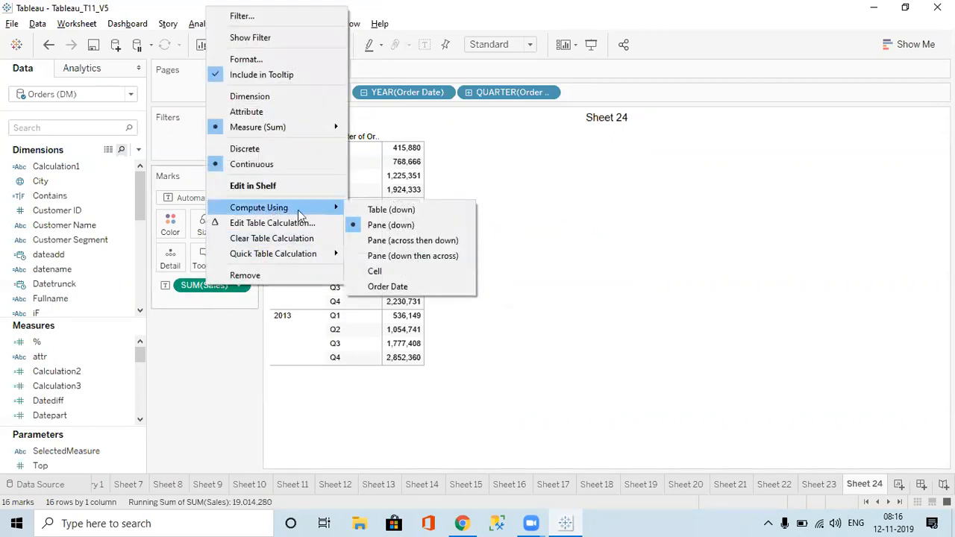
{"action": "left_click", "coordinate": [391, 241]}
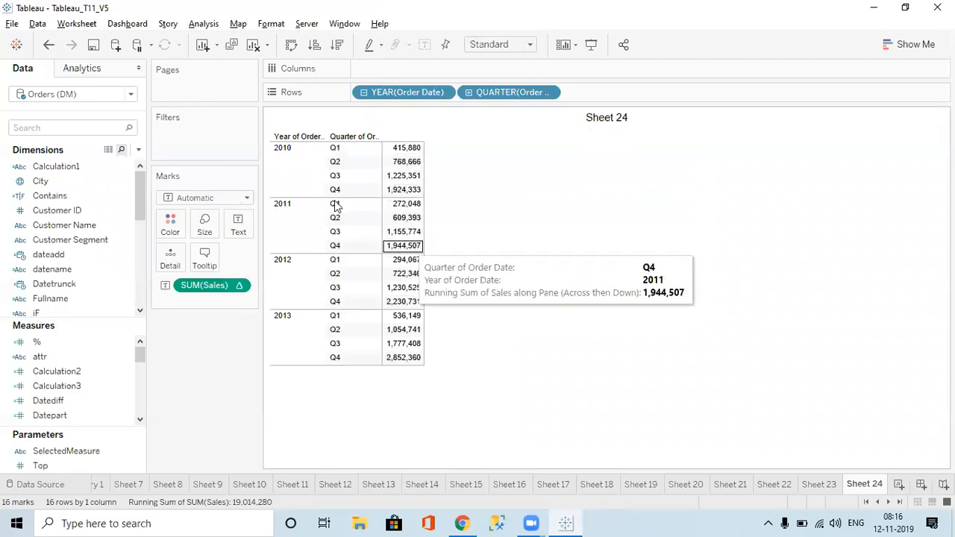
{"action": "right_click", "coordinate": [228, 291]}
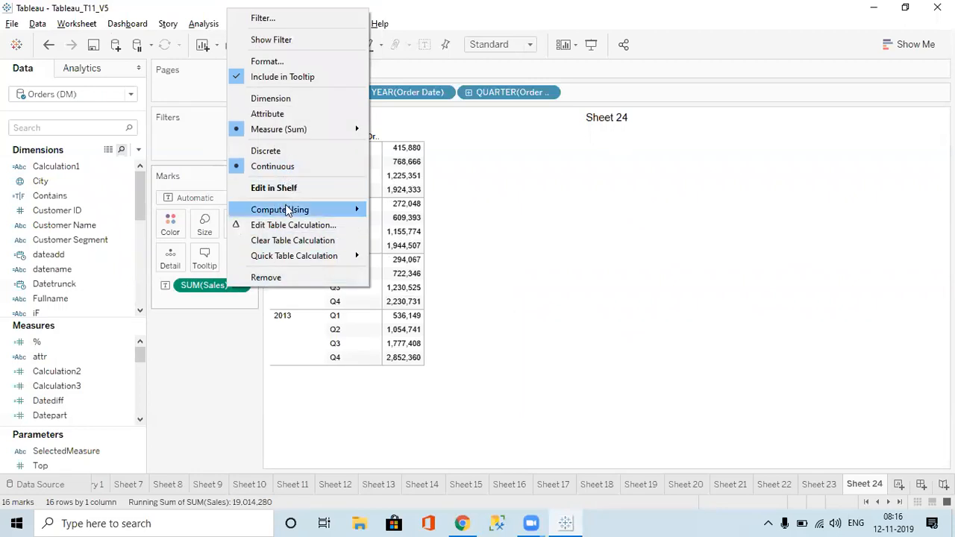
{"action": "mouse_move", "coordinate": [288, 213]}
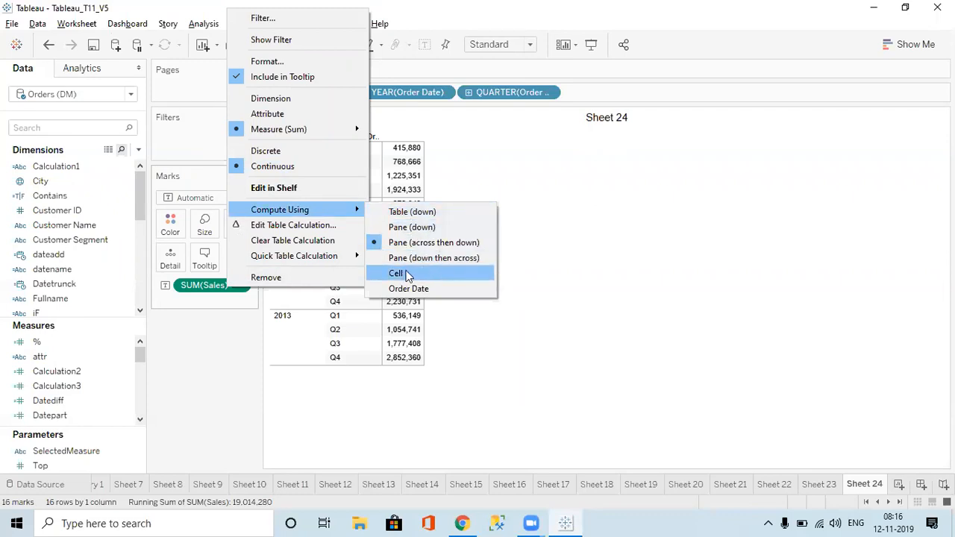
{"action": "left_click", "coordinate": [409, 291]}
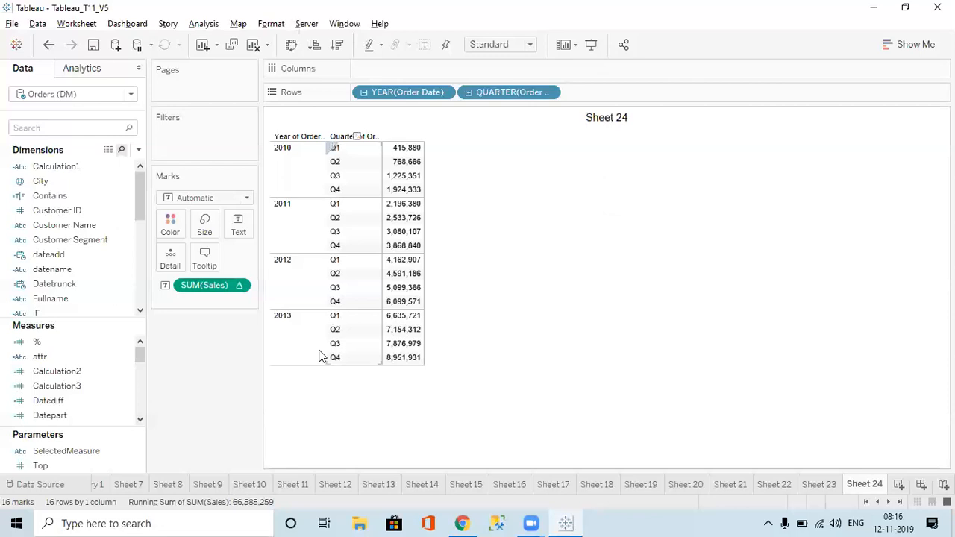
Step: Set the Sales running total to compute using Pane (down) so it restarts each year
{"action": "right_click", "coordinate": [233, 287]}
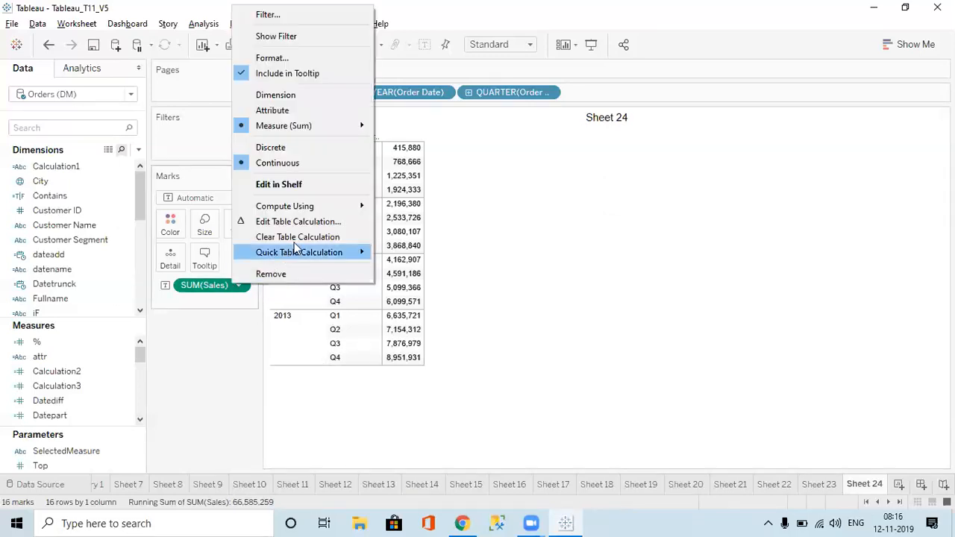
{"action": "mouse_move", "coordinate": [325, 208]}
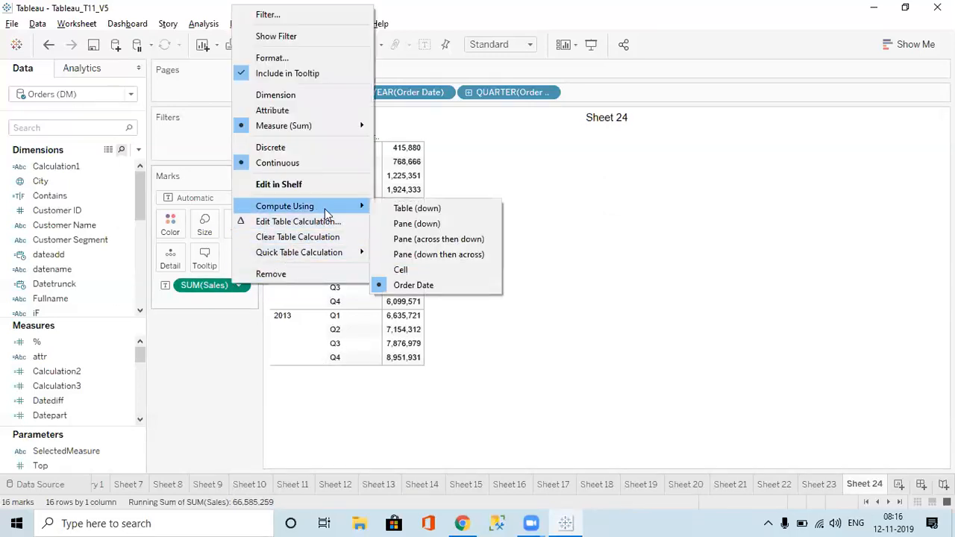
{"action": "left_click", "coordinate": [420, 224]}
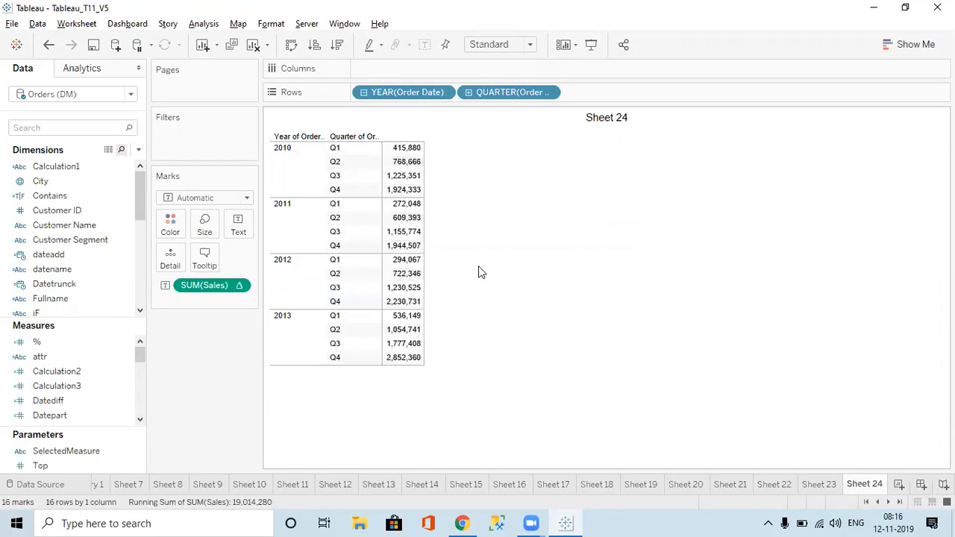
{"action": "right_click", "coordinate": [218, 291]}
{"action": "mouse_move", "coordinate": [301, 259]}
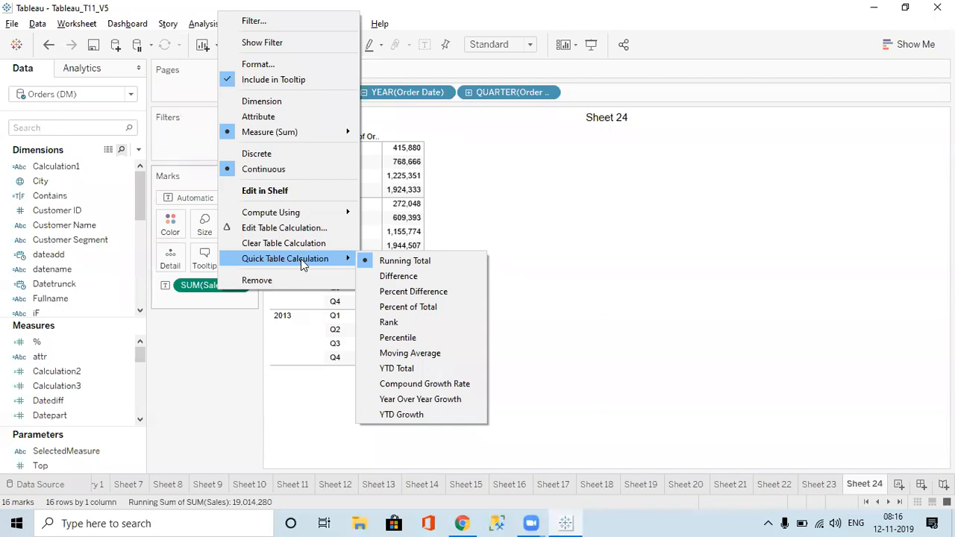
{"action": "left_click", "coordinate": [567, 234]}
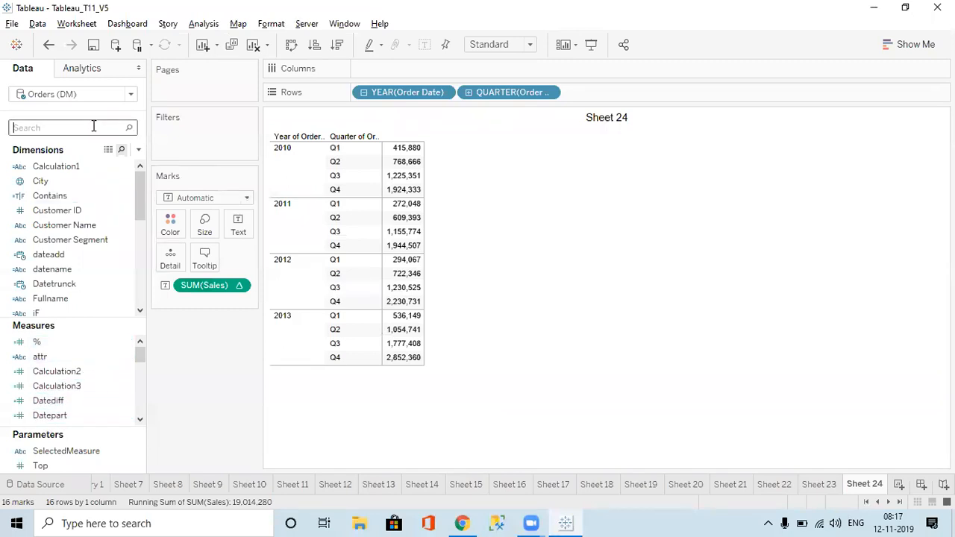
Step: Add a second Sales measure to the table and apply the YTD Growth quick table calculation to it
{"action": "type", "text": "sal"}
{"action": "double_click", "coordinate": [59, 271]}
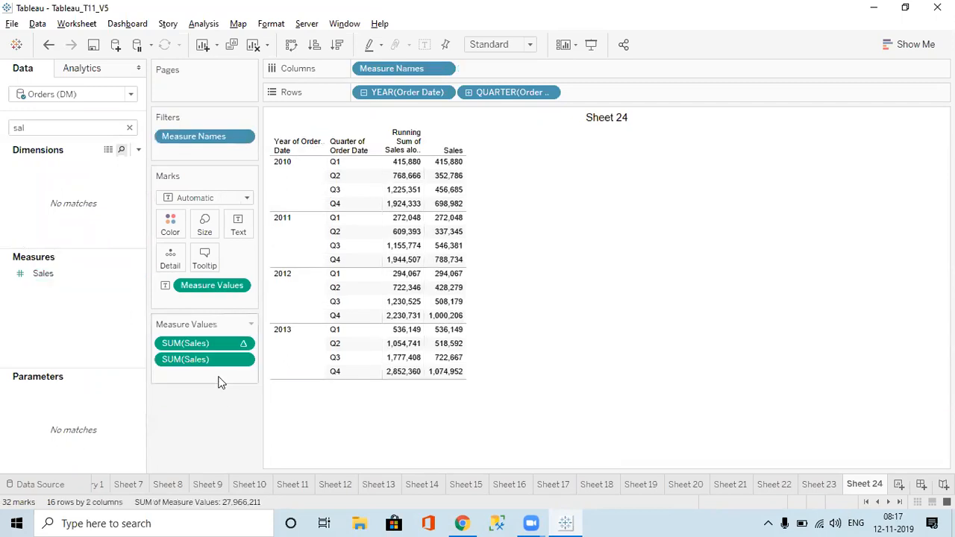
{"action": "right_click", "coordinate": [220, 361]}
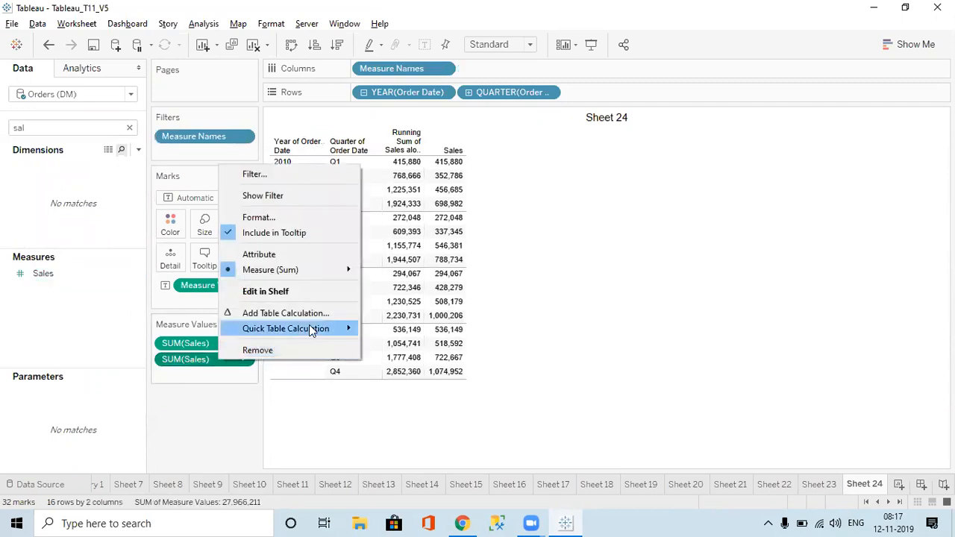
{"action": "mouse_move", "coordinate": [311, 331]}
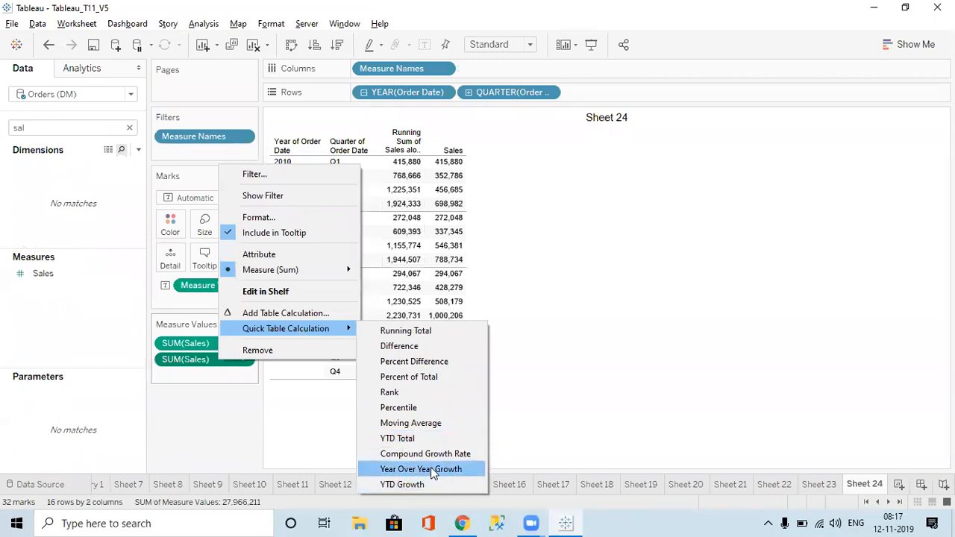
{"action": "left_click", "coordinate": [411, 485]}
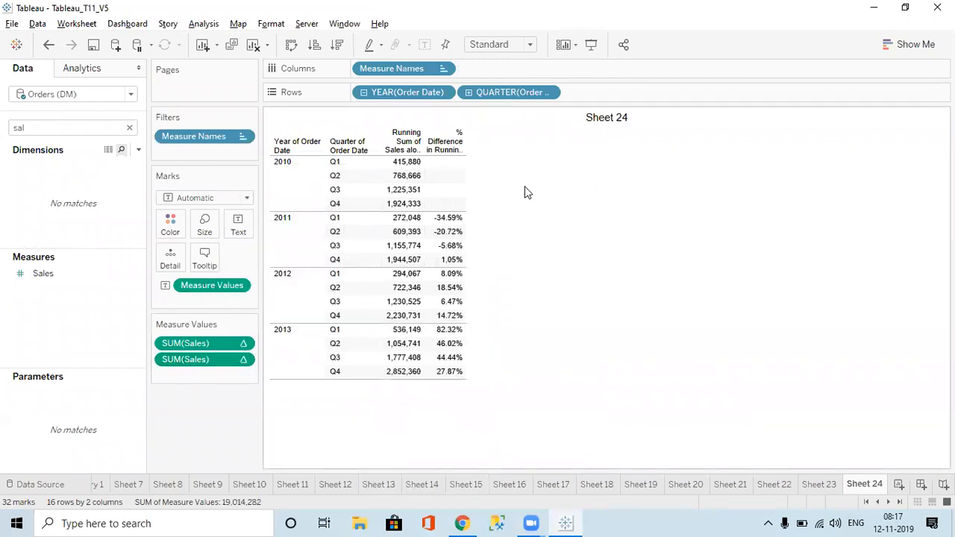
{"action": "mouse_move", "coordinate": [447, 285]}
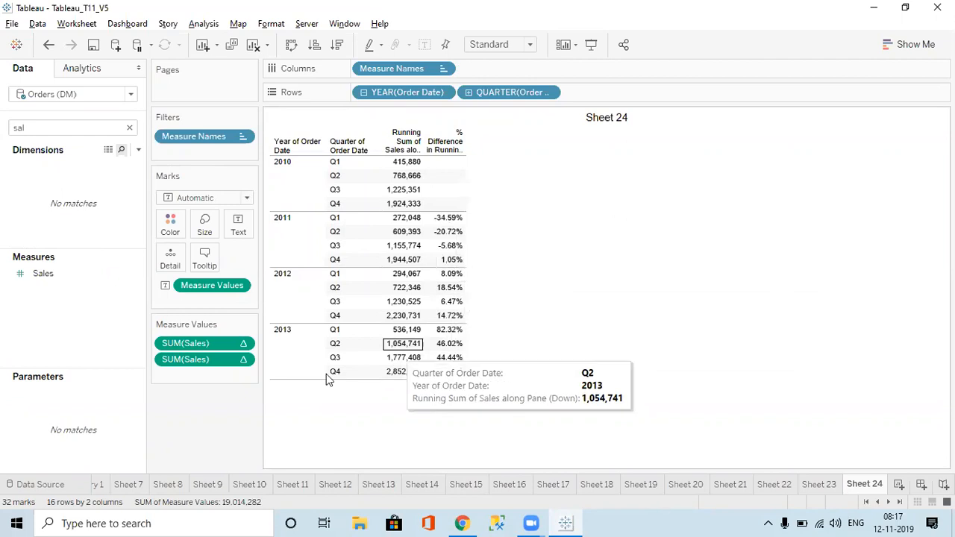
Step: Try to open the YTD Growth calculation's formula for inline editing, checking the running total's formula as well
{"action": "left_click", "coordinate": [230, 361]}
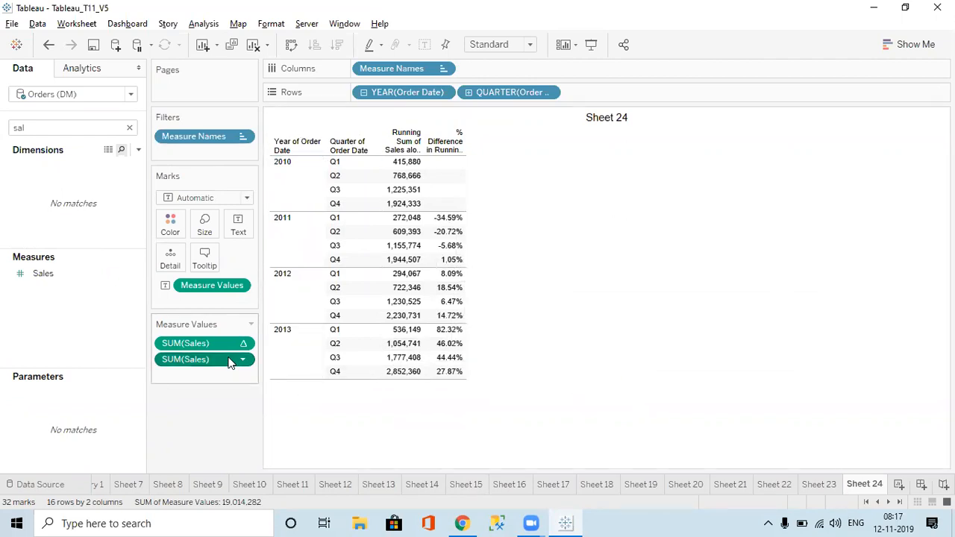
{"action": "double_click", "coordinate": [229, 361]}
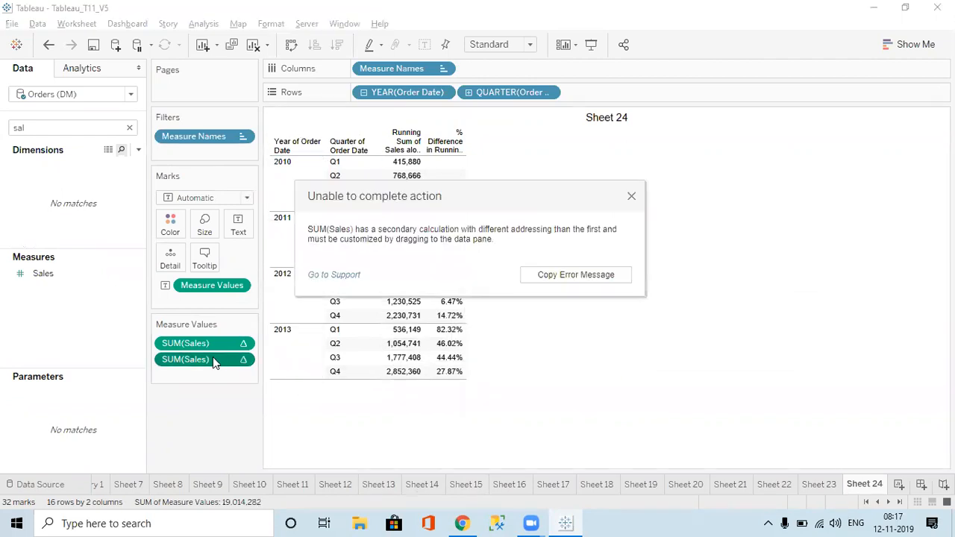
{"action": "left_click", "coordinate": [635, 195]}
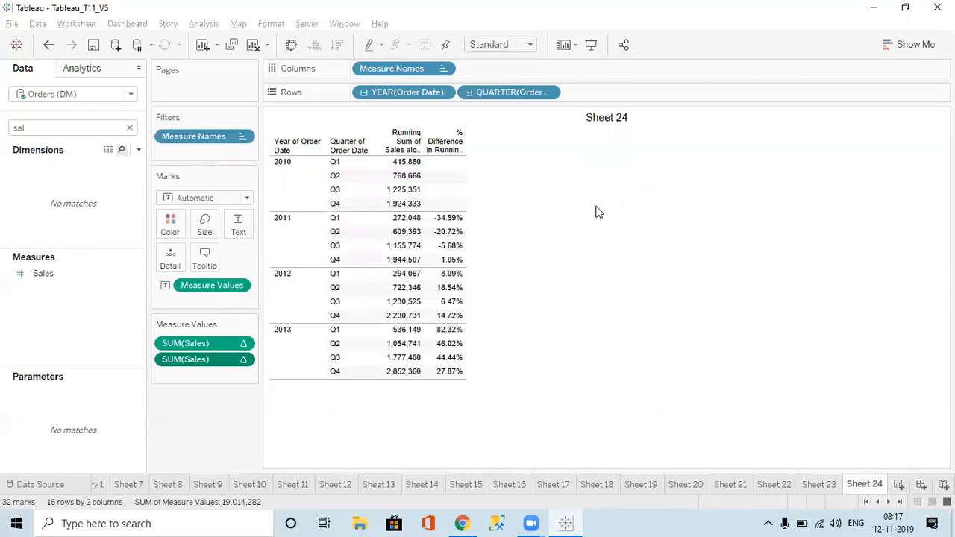
{"action": "double_click", "coordinate": [229, 359]}
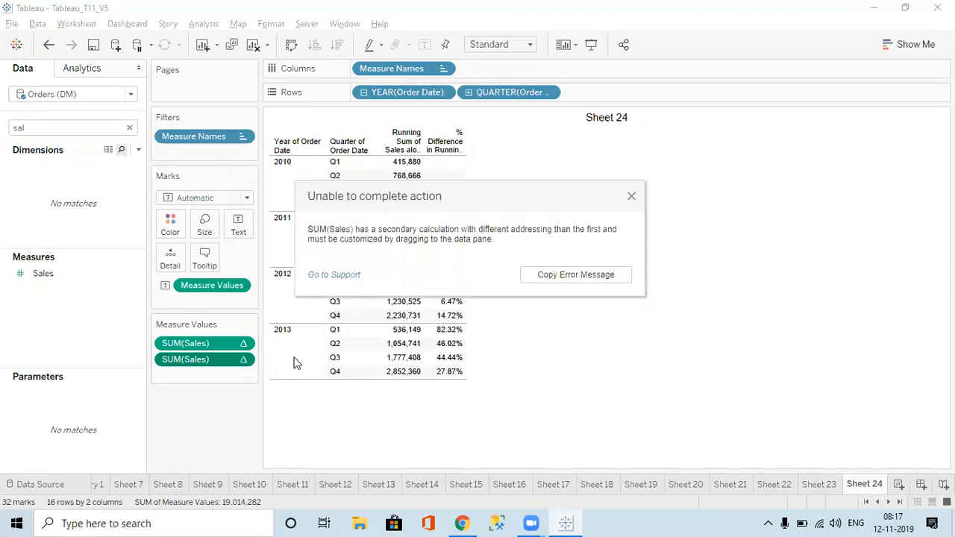
{"action": "key", "text": "Escape"}
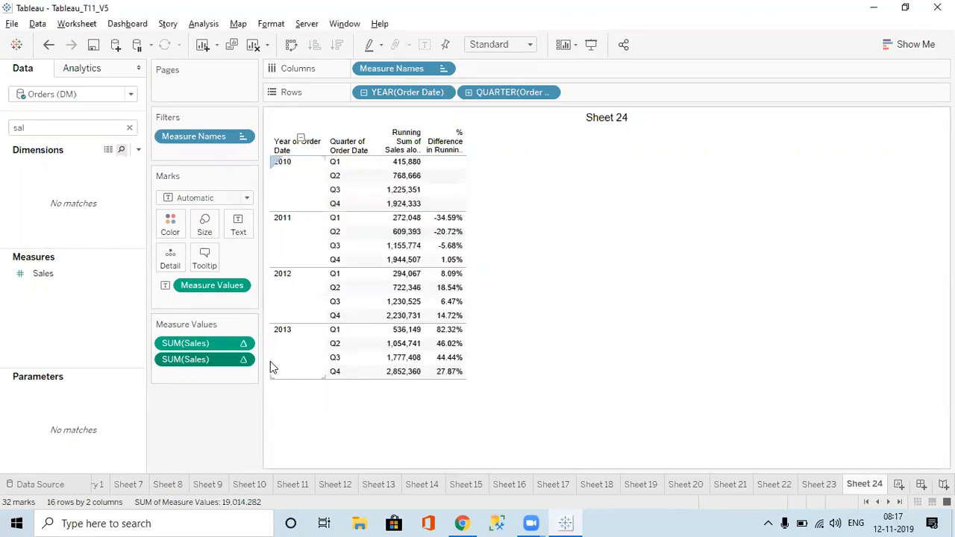
{"action": "right_click", "coordinate": [232, 358]}
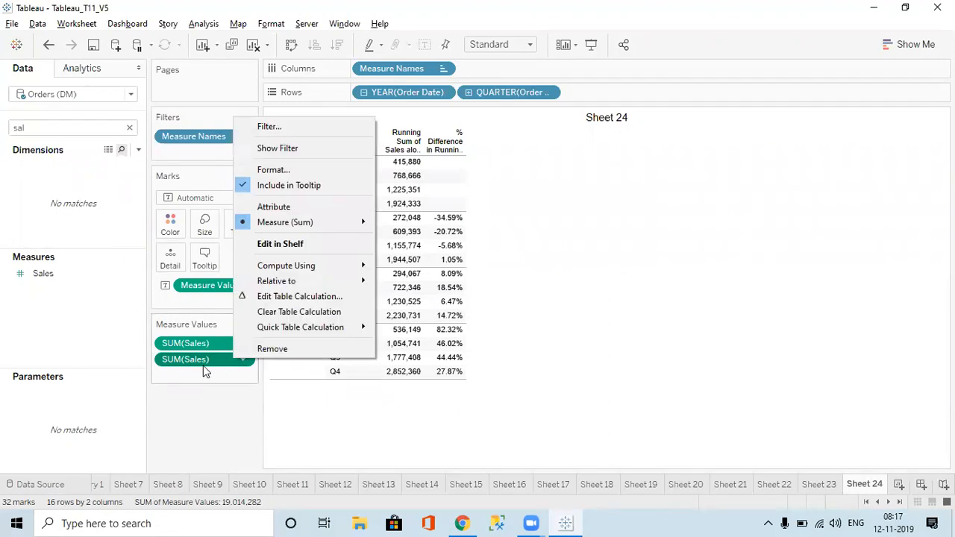
{"action": "left_click", "coordinate": [182, 396]}
{"action": "double_click", "coordinate": [197, 344]}
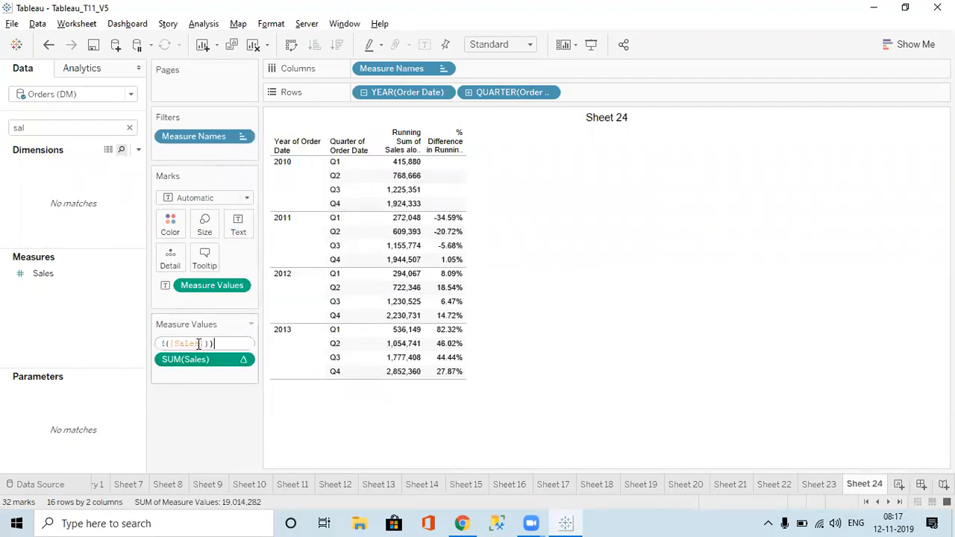
{"action": "double_click", "coordinate": [199, 363]}
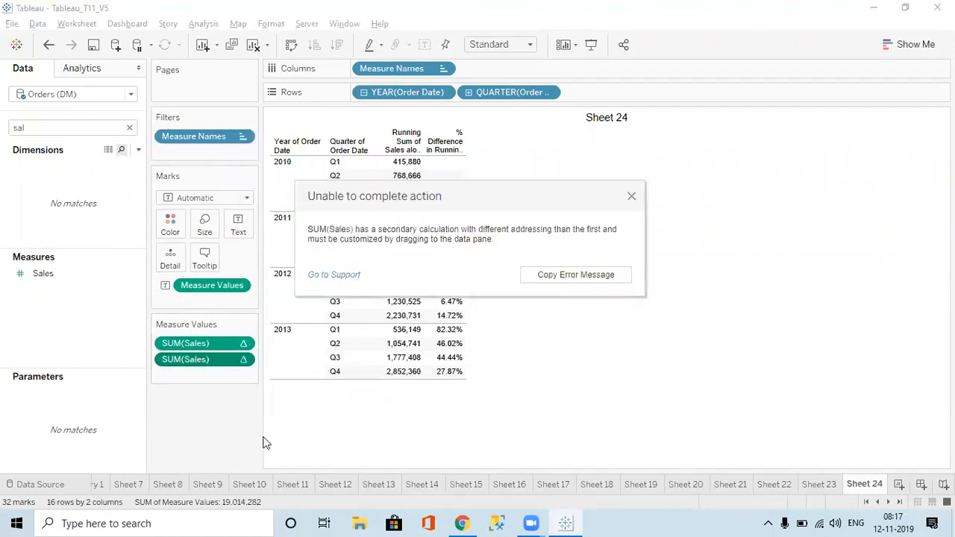
{"action": "left_click", "coordinate": [632, 198]}
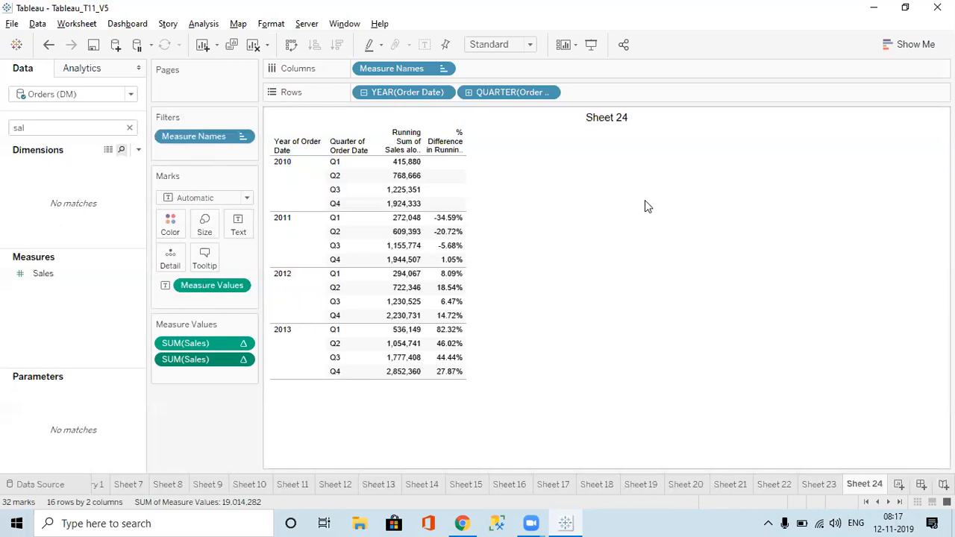
Step: Create a new worksheet and add Order Date to its columns
{"action": "left_click", "coordinate": [130, 129]}
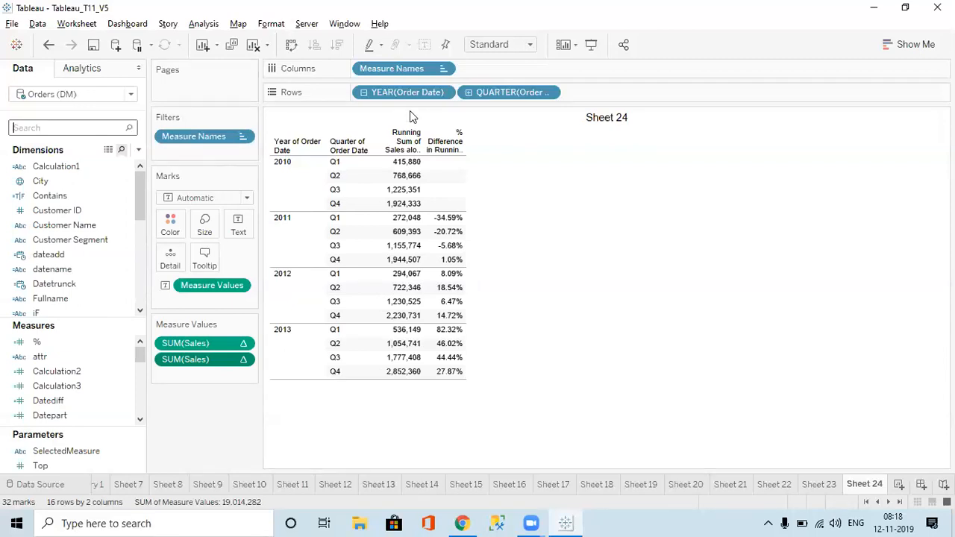
{"action": "left_click", "coordinate": [900, 486]}
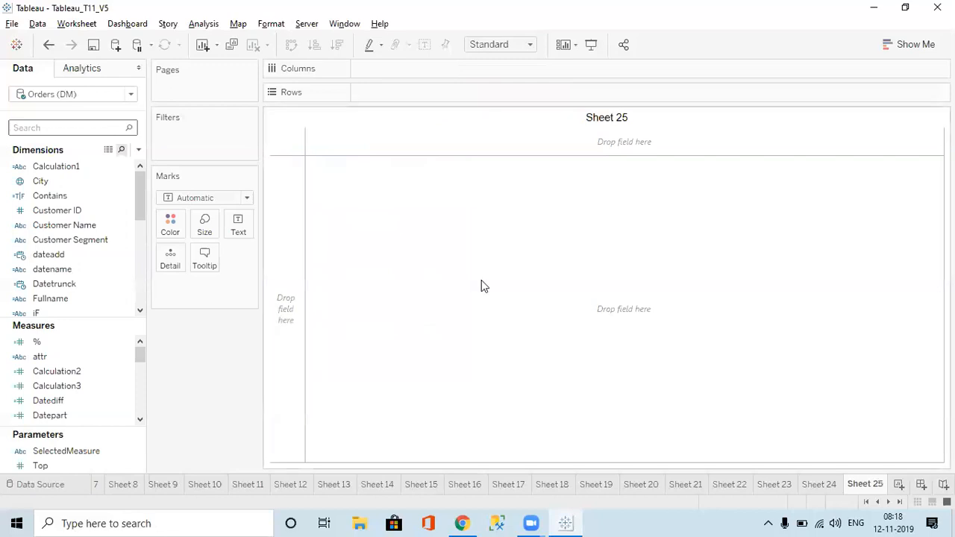
{"action": "type", "text": "or"}
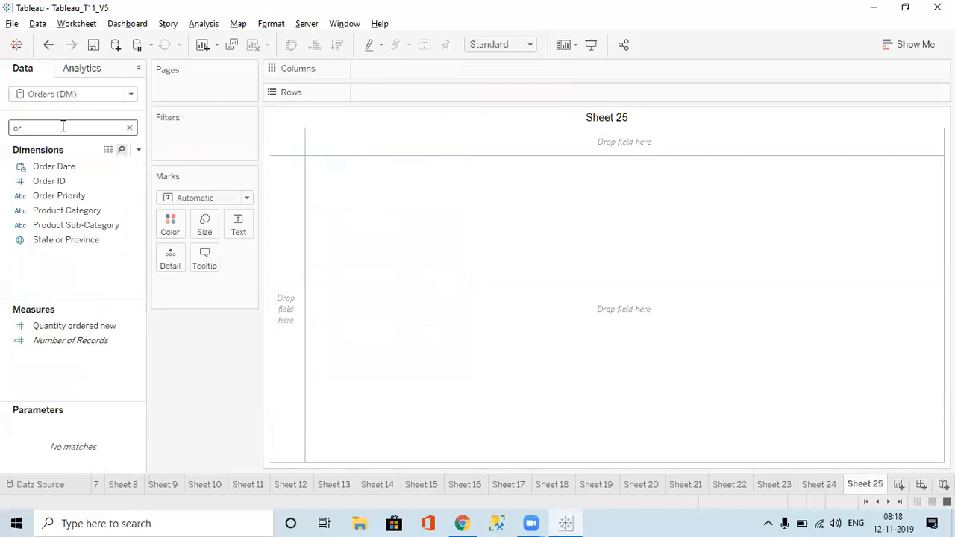
{"action": "left_click", "coordinate": [60, 169]}
{"action": "double_click", "coordinate": [61, 172]}
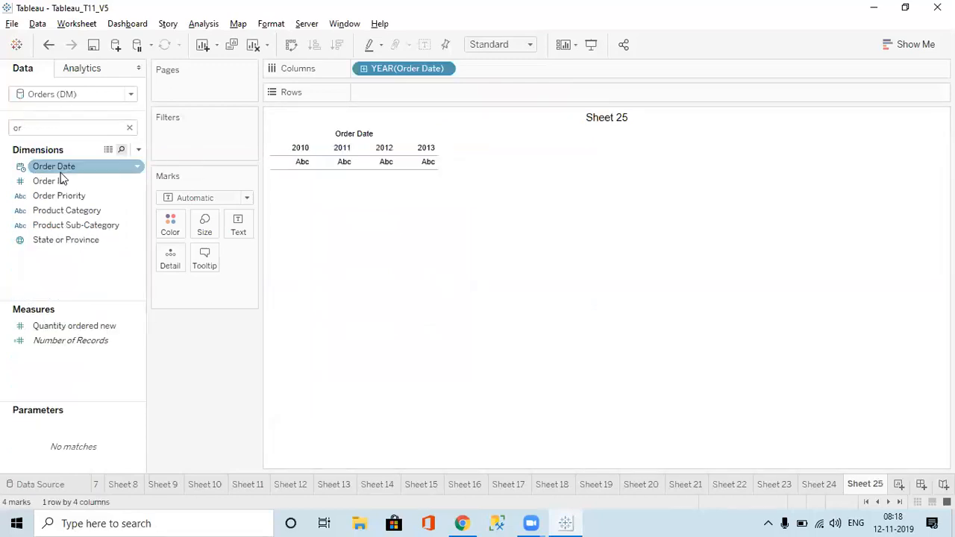
Step: Change Order Date to the exact date, move it to the rows and make it discrete
{"action": "left_click", "coordinate": [444, 68]}
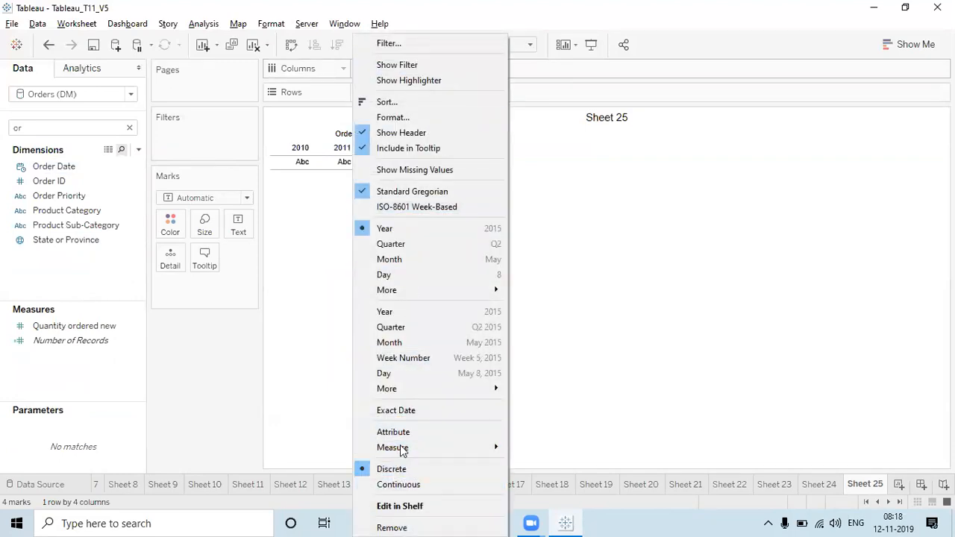
{"action": "left_click", "coordinate": [405, 410]}
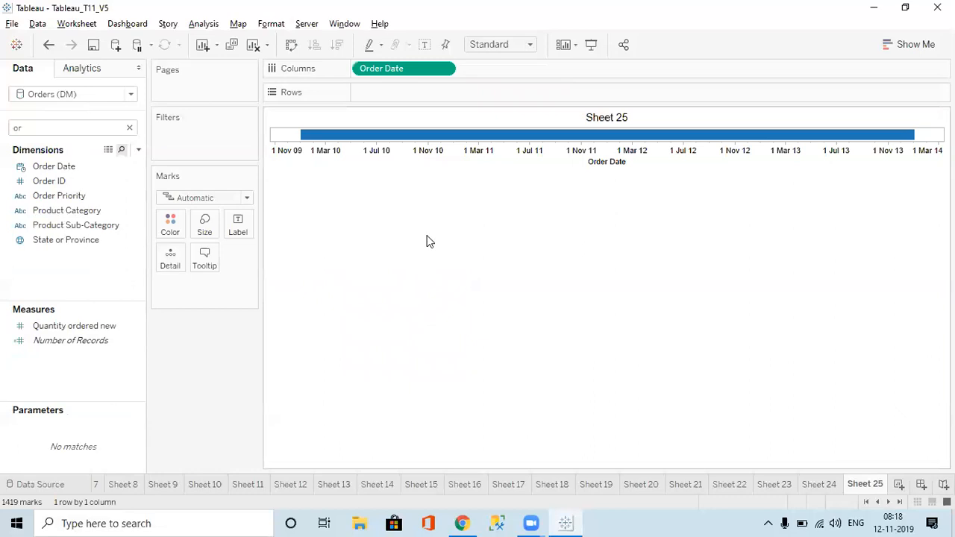
{"action": "left_click_drag", "start_coordinate": [405, 68], "coordinate": [390, 94]}
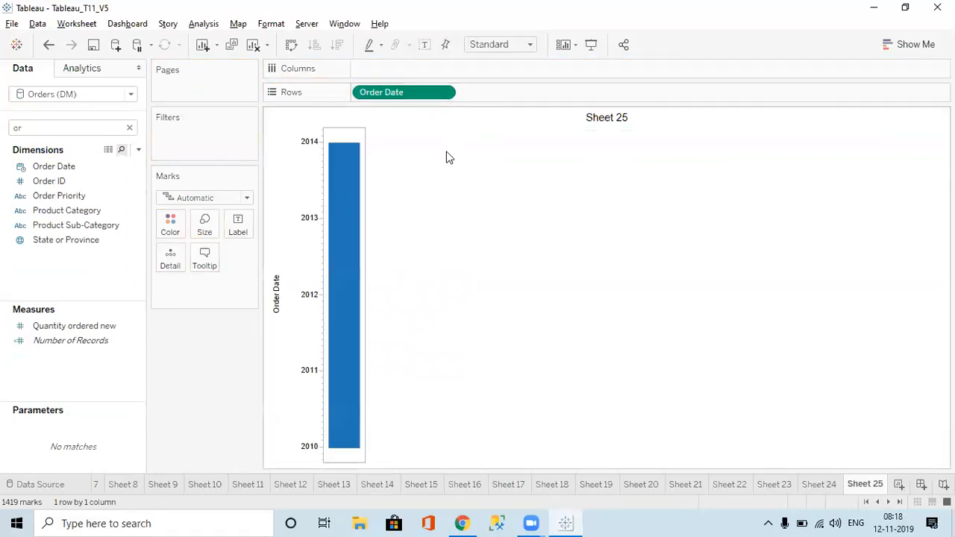
{"action": "left_click", "coordinate": [444, 95]}
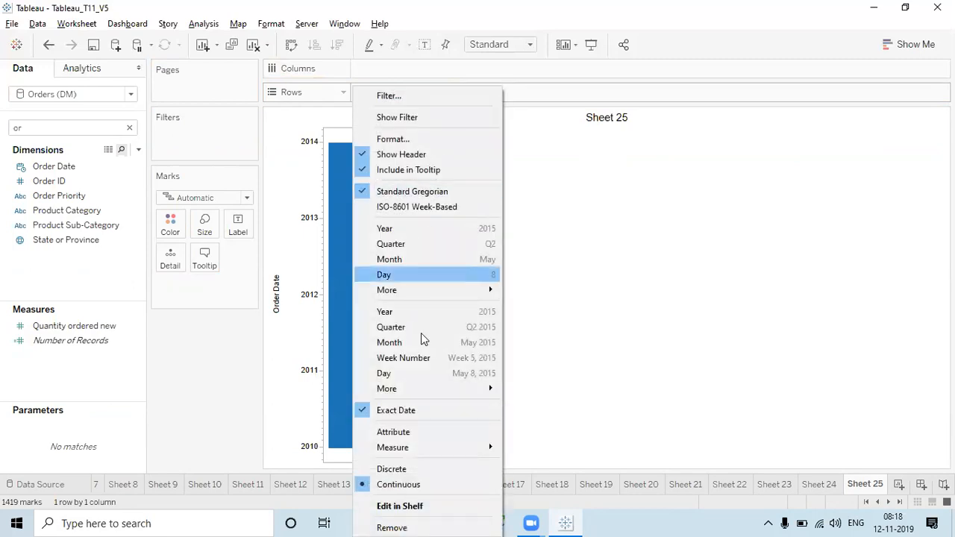
{"action": "left_click", "coordinate": [432, 468]}
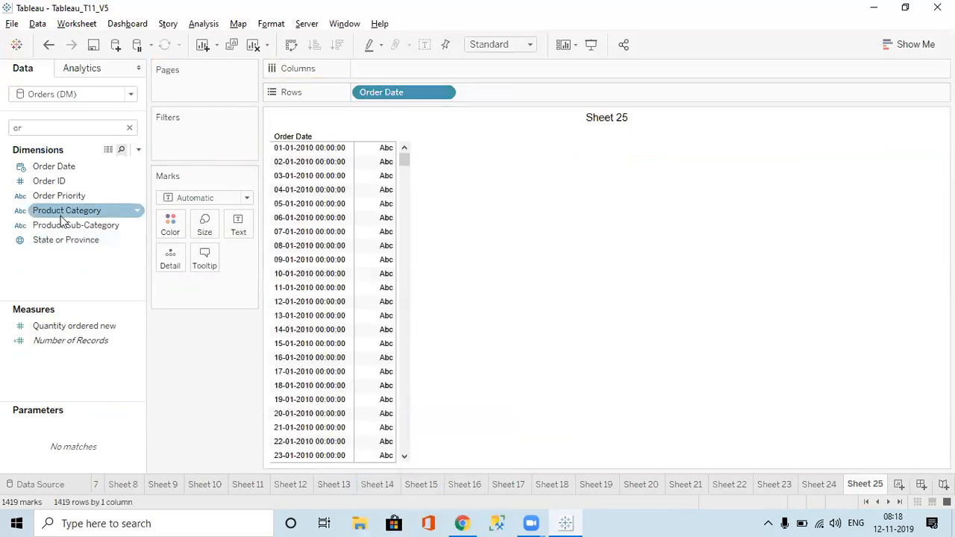
Step: Add the Sales measure as values beside the order dates, take it out and add it again
{"action": "double_click", "coordinate": [51, 126]}
{"action": "type", "text": "sal"}
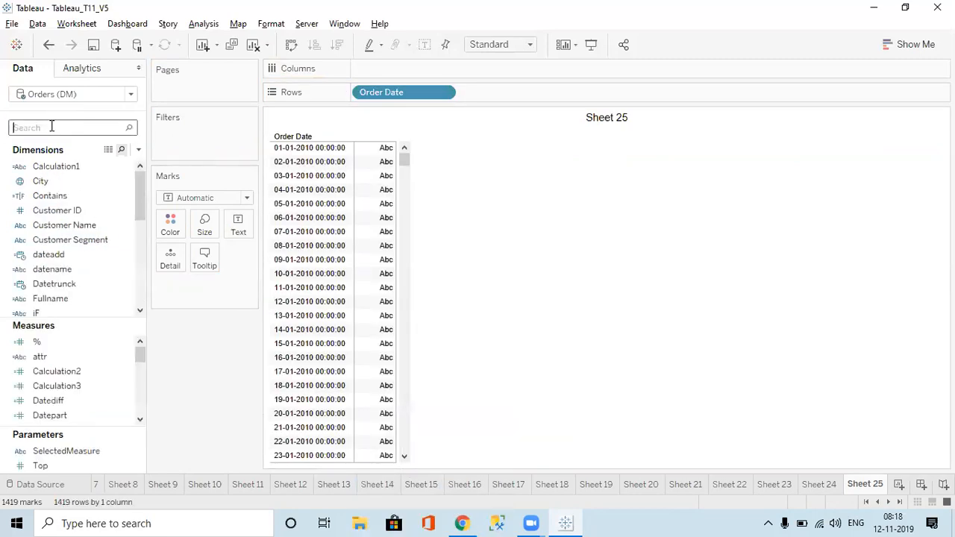
{"action": "double_click", "coordinate": [53, 271]}
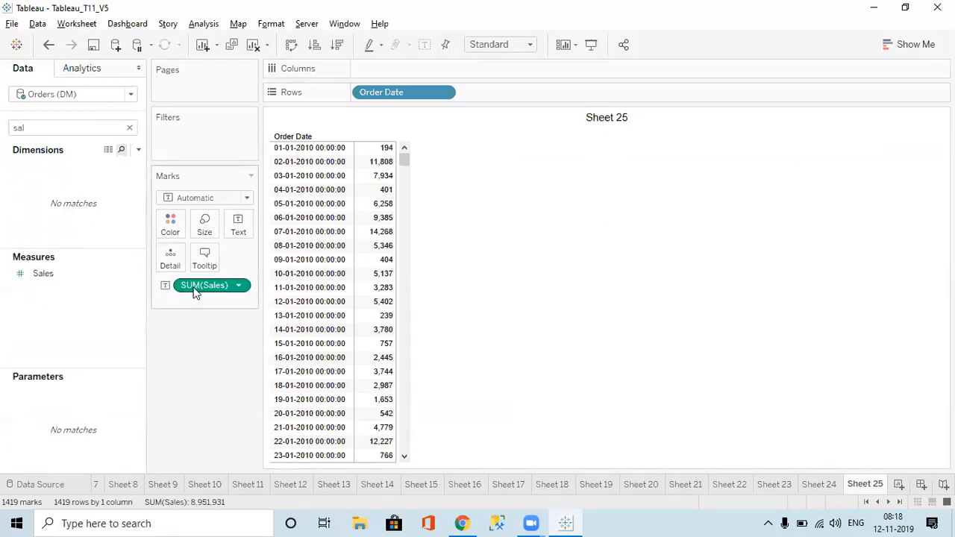
{"action": "left_click_drag", "start_coordinate": [194, 291], "coordinate": [68, 290]}
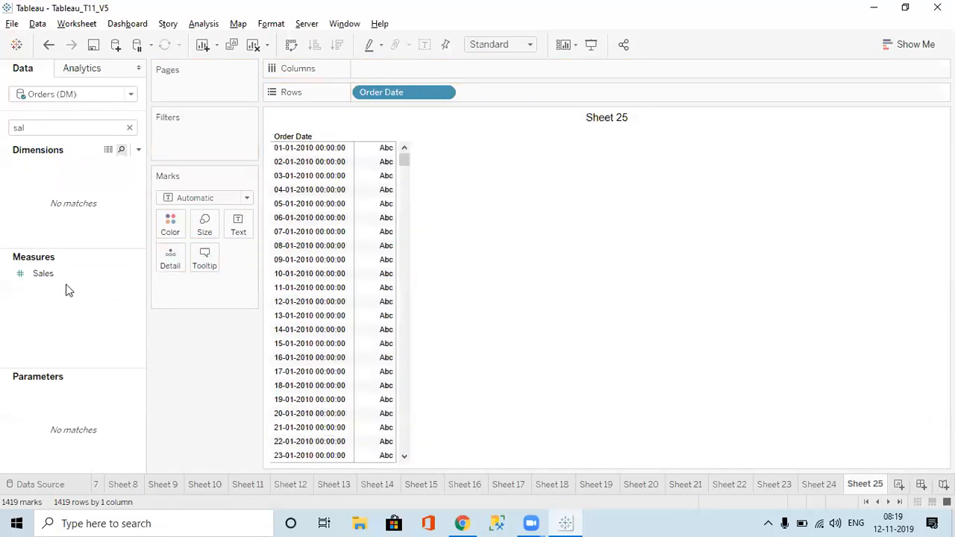
{"action": "left_click", "coordinate": [46, 276]}
{"action": "double_click", "coordinate": [46, 276]}
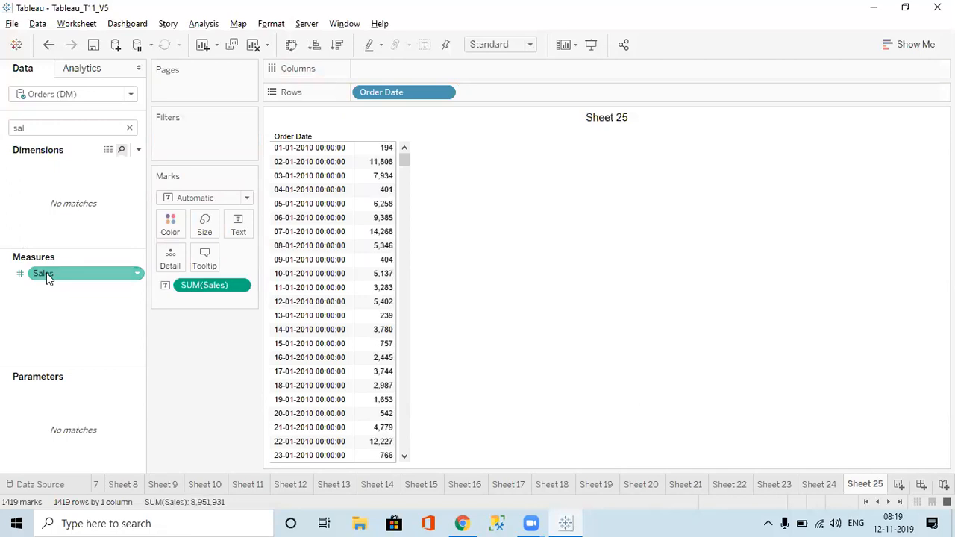
Step: Add the Profit measure to the order date table and remove Sales from the measure values
{"action": "double_click", "coordinate": [63, 128]}
{"action": "type", "text": "pro"}
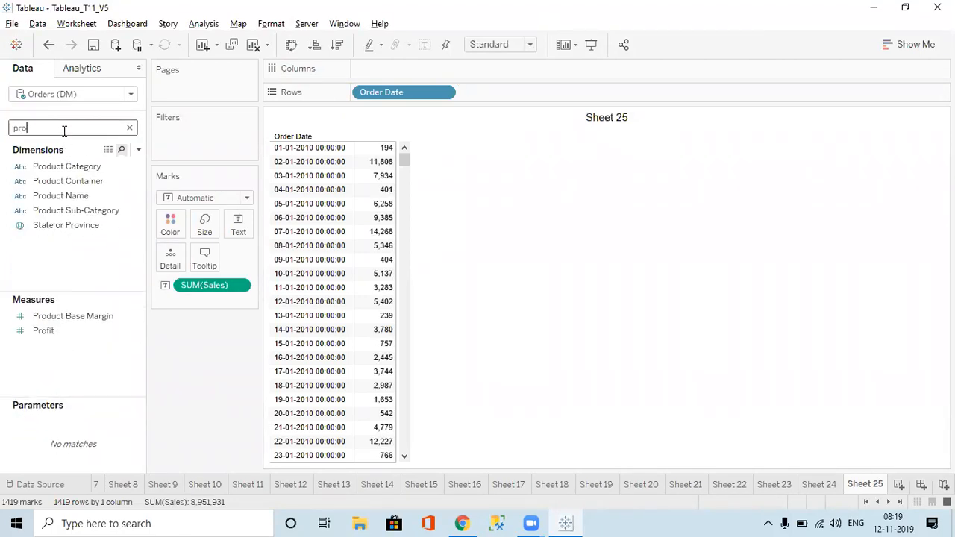
{"action": "double_click", "coordinate": [52, 331]}
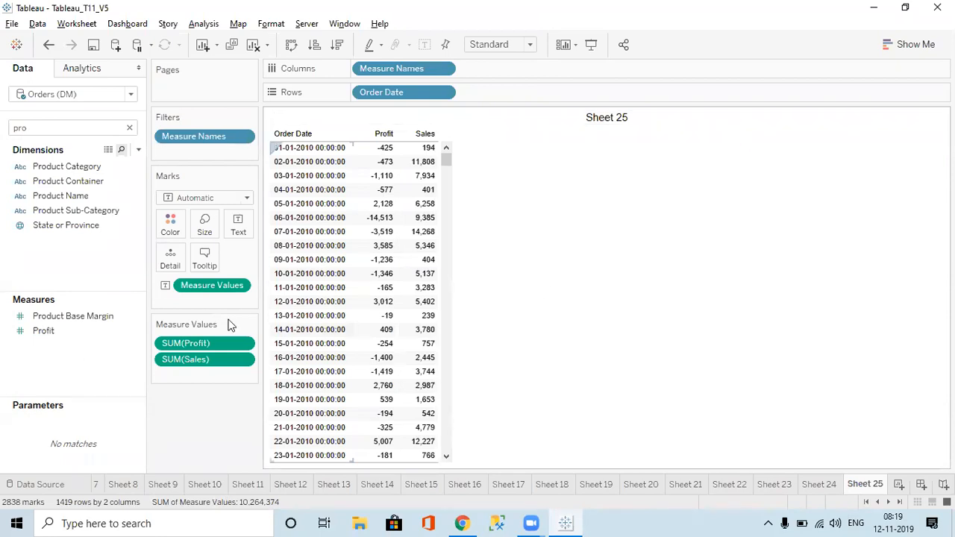
{"action": "left_click_drag", "start_coordinate": [187, 359], "coordinate": [67, 358]}
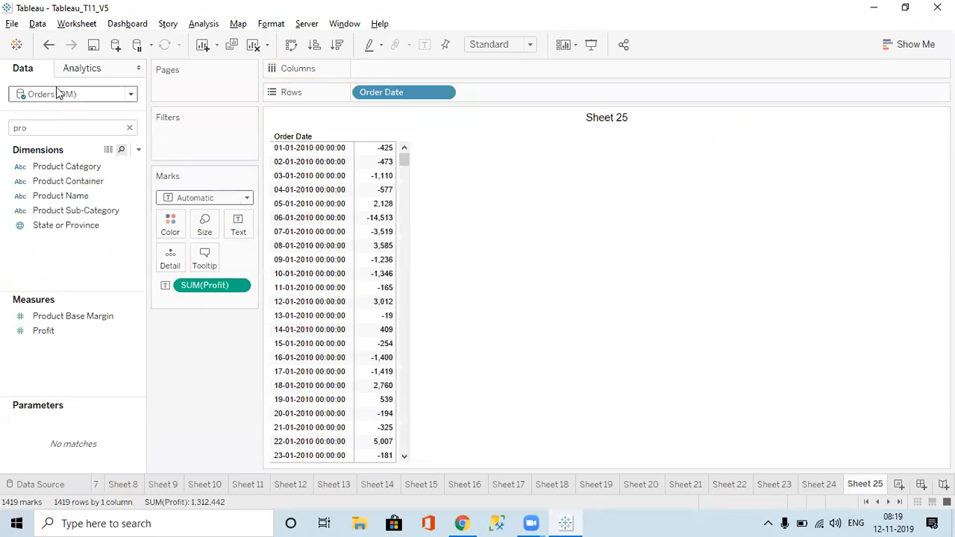
Step: Find the Measure Values field and place it on the columns
{"action": "left_click", "coordinate": [43, 132]}
{"action": "key", "text": "BackSpace"}
{"action": "key", "text": "BackSpace"}
{"action": "key", "text": "BackSpace"}
{"action": "type", "text": "me"}
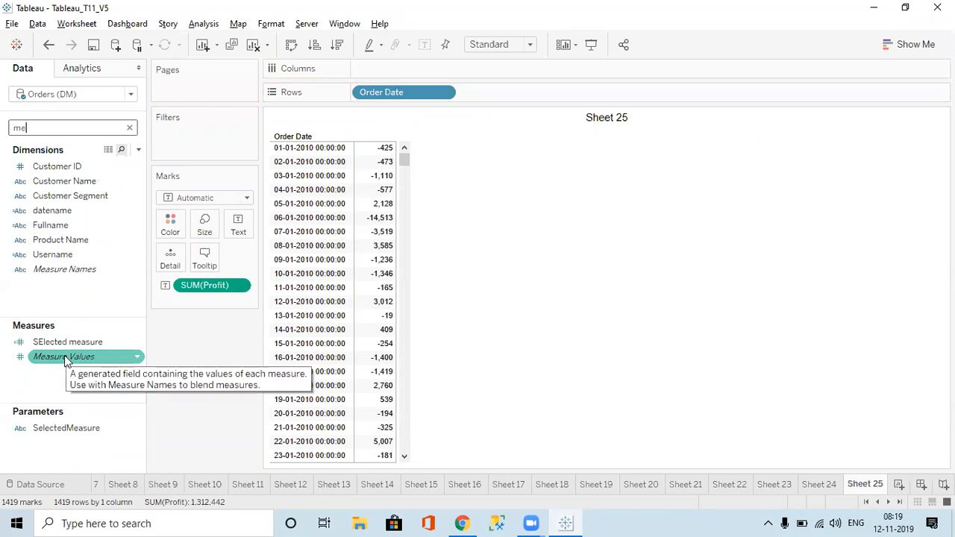
{"action": "left_click_drag", "start_coordinate": [65, 361], "coordinate": [430, 77]}
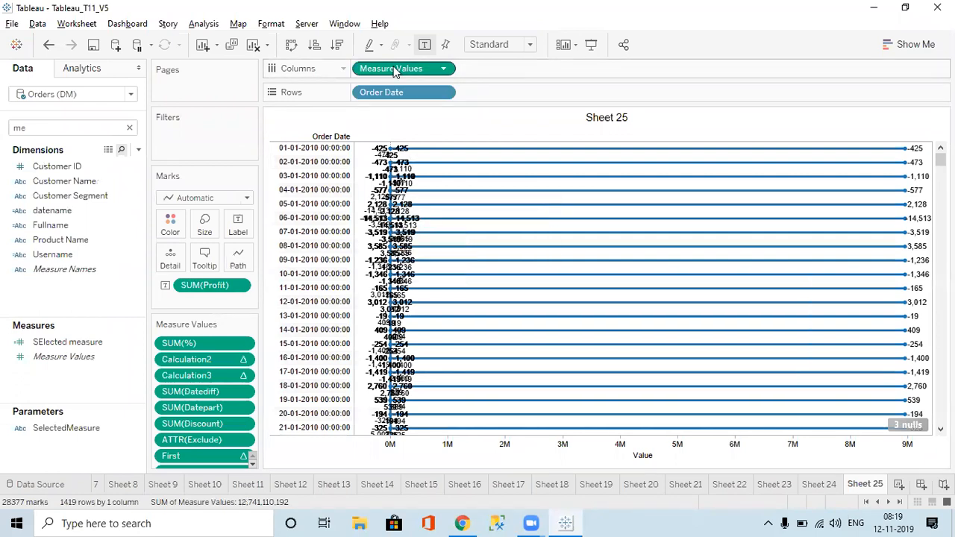
Step: Remove the unneeded calculation, date and discount measures from the measure values, and take Measure Values off the columns
{"action": "left_click_drag", "start_coordinate": [191, 349], "coordinate": [2, 350]}
{"action": "left_click_drag", "start_coordinate": [166, 351], "coordinate": [16, 354]}
{"action": "left_click_drag", "start_coordinate": [194, 352], "coordinate": [22, 353]}
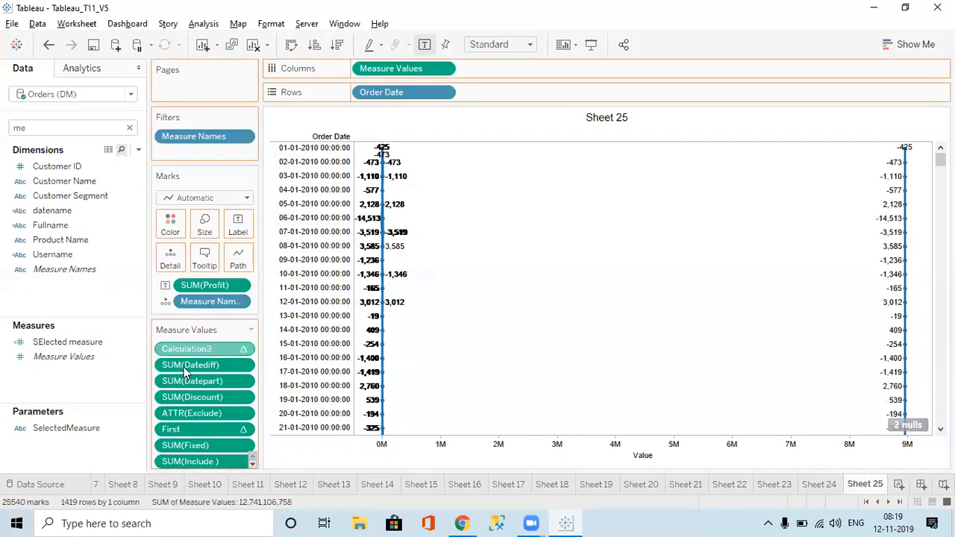
{"action": "left_click_drag", "start_coordinate": [202, 364], "coordinate": [107, 363]}
{"action": "left_click_drag", "start_coordinate": [190, 349], "coordinate": [7, 341]}
{"action": "left_click_drag", "start_coordinate": [168, 357], "coordinate": [12, 333]}
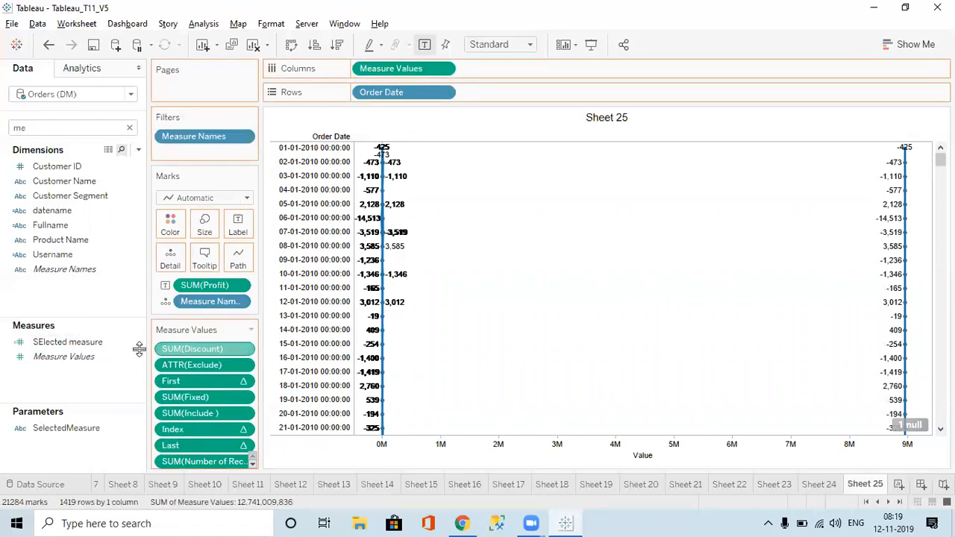
{"action": "left_click_drag", "start_coordinate": [179, 357], "coordinate": [4, 364]}
{"action": "left_click_drag", "start_coordinate": [198, 352], "coordinate": [2, 354]}
{"action": "left_click_drag", "start_coordinate": [247, 350], "coordinate": [37, 336]}
{"action": "left_click_drag", "start_coordinate": [400, 69], "coordinate": [37, 27]}
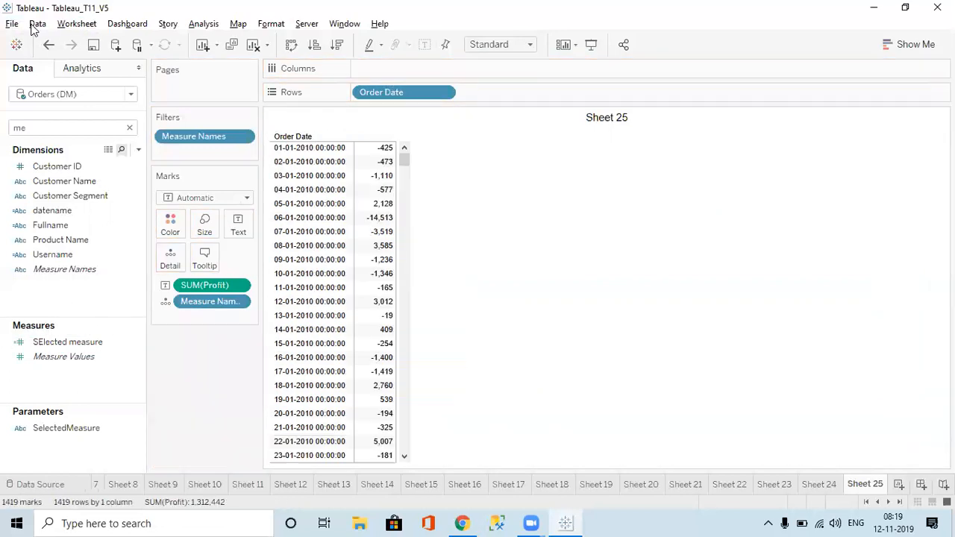
Step: Add the text constant "Sales" to the columns as a header and hide the field labels for columns
{"action": "double_click", "coordinate": [393, 67]}
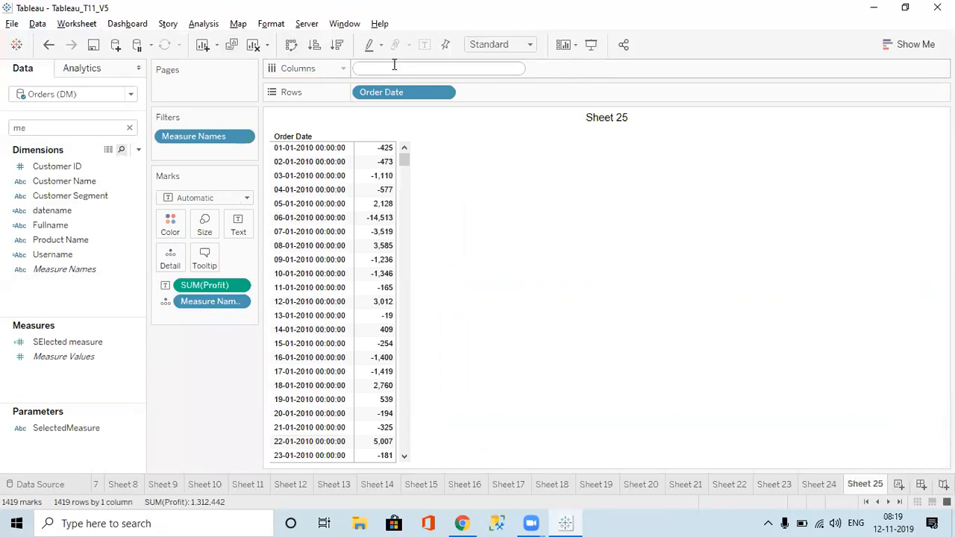
{"action": "type", "text": "\"\""}
{"action": "type", "text": "Sales"}
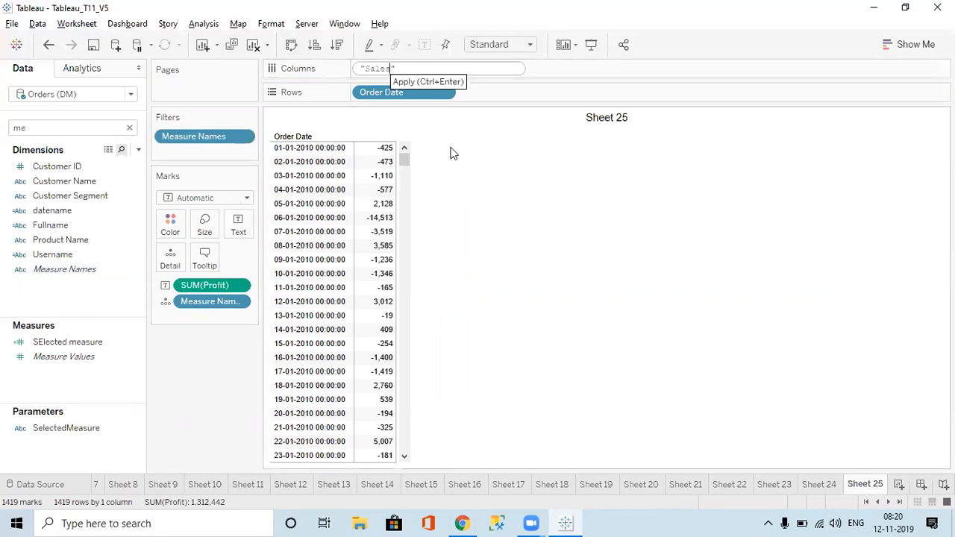
{"action": "key", "text": "Return"}
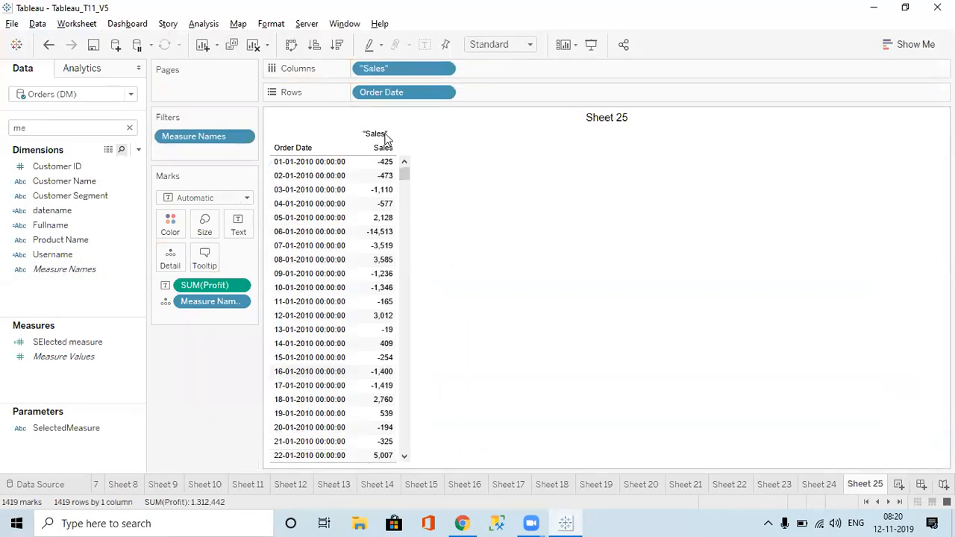
{"action": "right_click", "coordinate": [379, 136]}
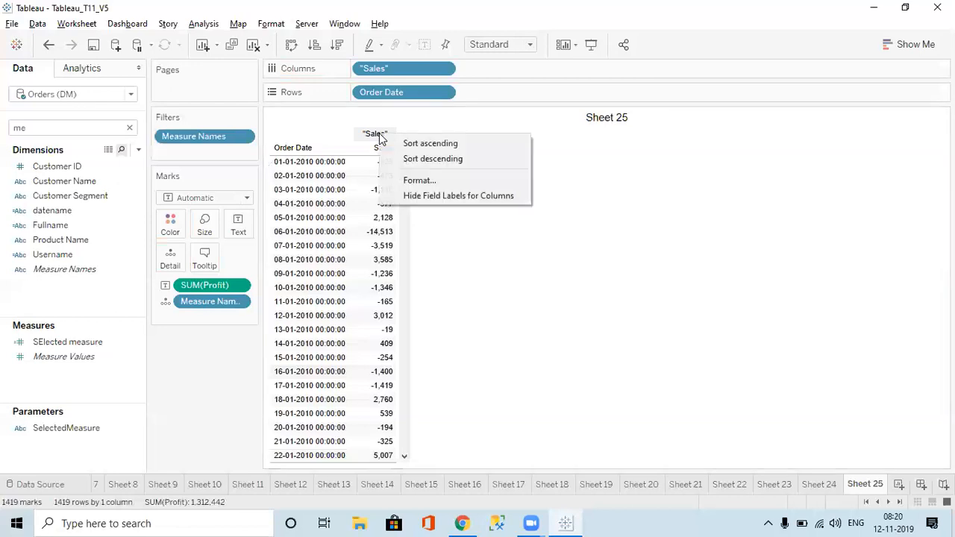
{"action": "left_click", "coordinate": [425, 195]}
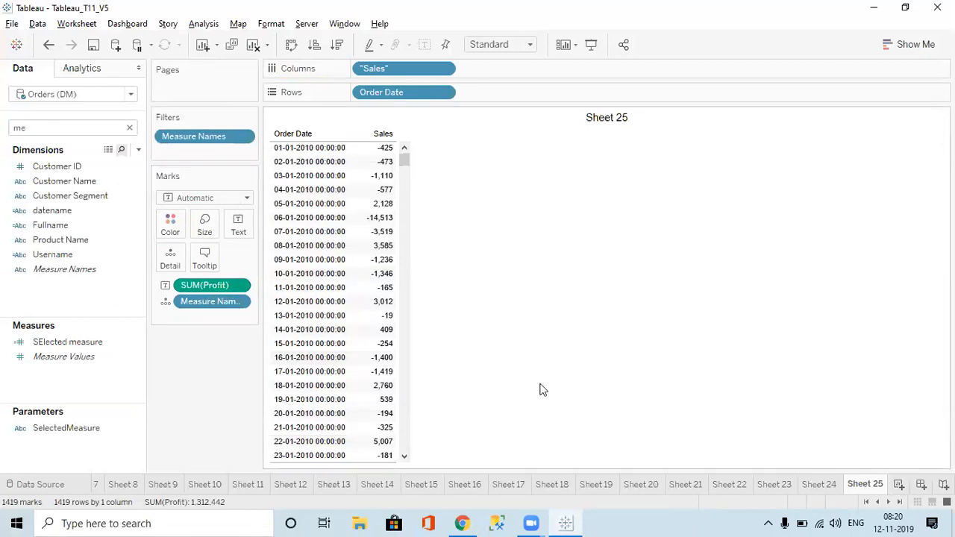
Step: Duplicate Sheet 25 and remove the "Sales" header and the Profit measure from the copy
{"action": "right_click", "coordinate": [866, 485]}
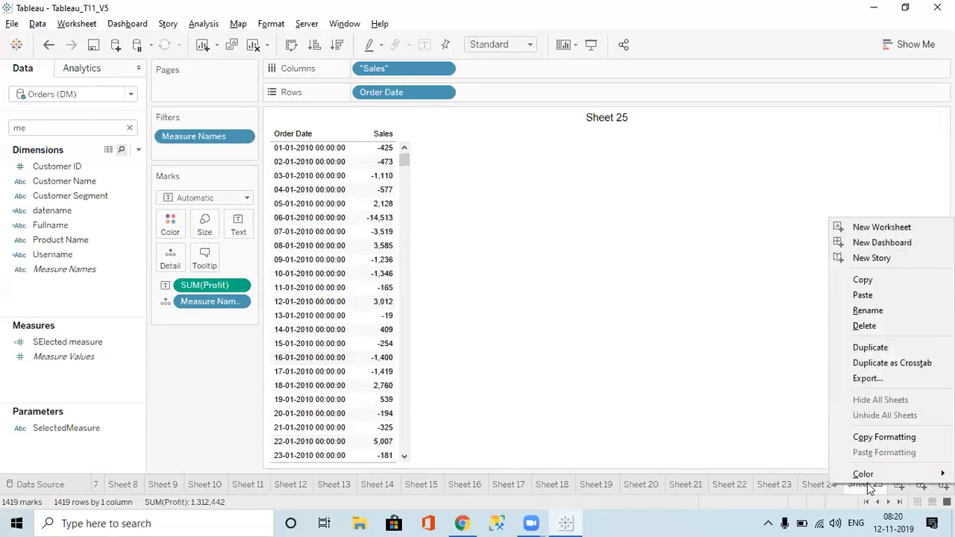
{"action": "left_click", "coordinate": [869, 348]}
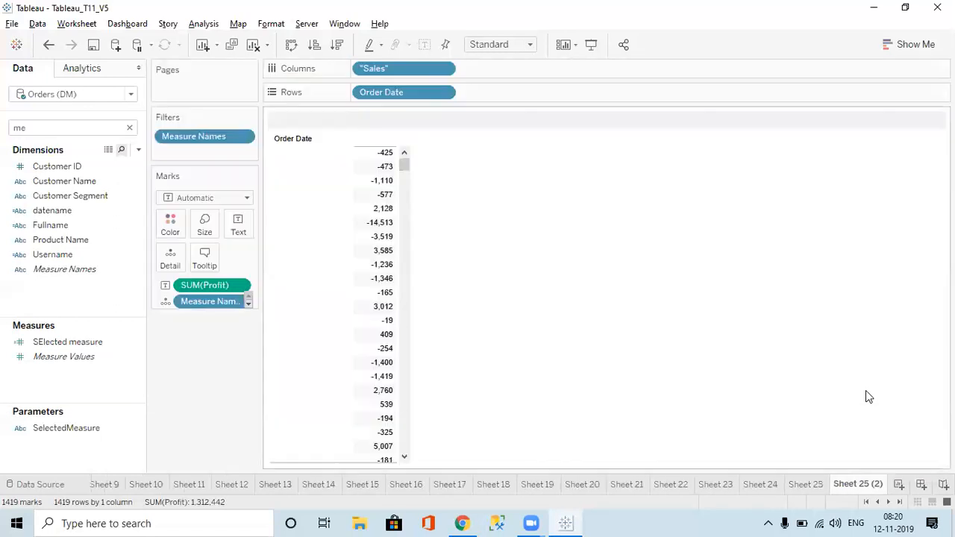
{"action": "left_click_drag", "start_coordinate": [375, 68], "coordinate": [41, 84]}
{"action": "left_click_drag", "start_coordinate": [192, 288], "coordinate": [3, 306]}
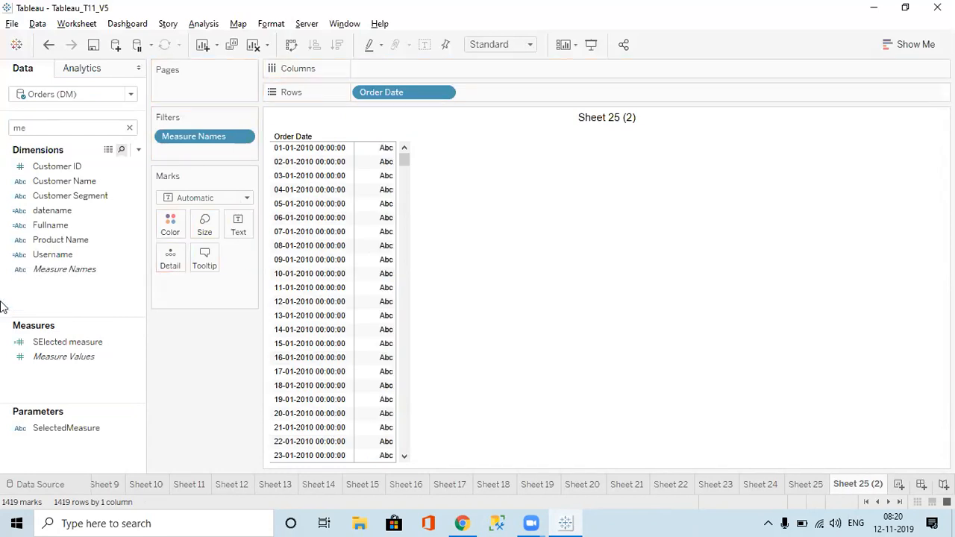
Step: Search the fields for "sal" and add the Sales measure as values beside the order dates
{"action": "left_click", "coordinate": [45, 132]}
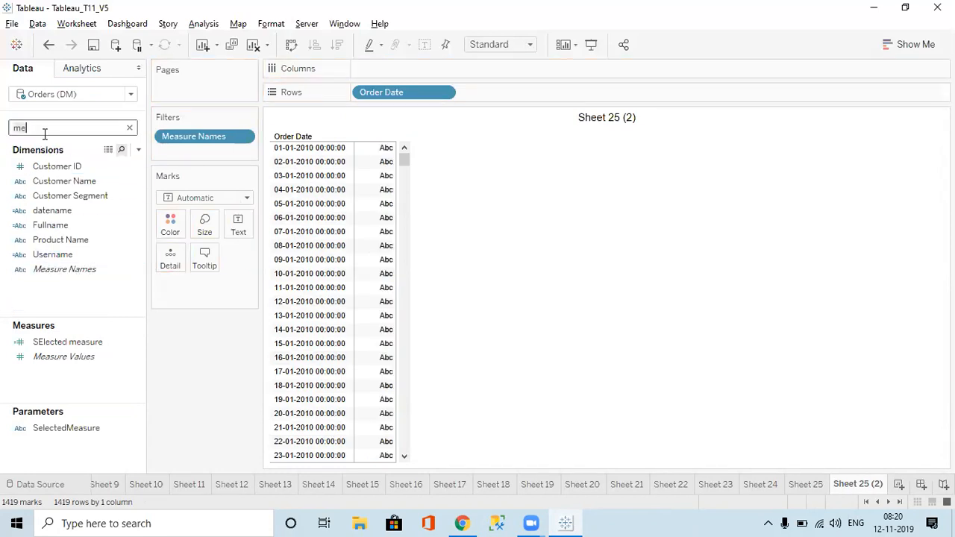
{"action": "key", "text": "BackSpace"}
{"action": "key", "text": "BackSpace"}
{"action": "type", "text": "sal"}
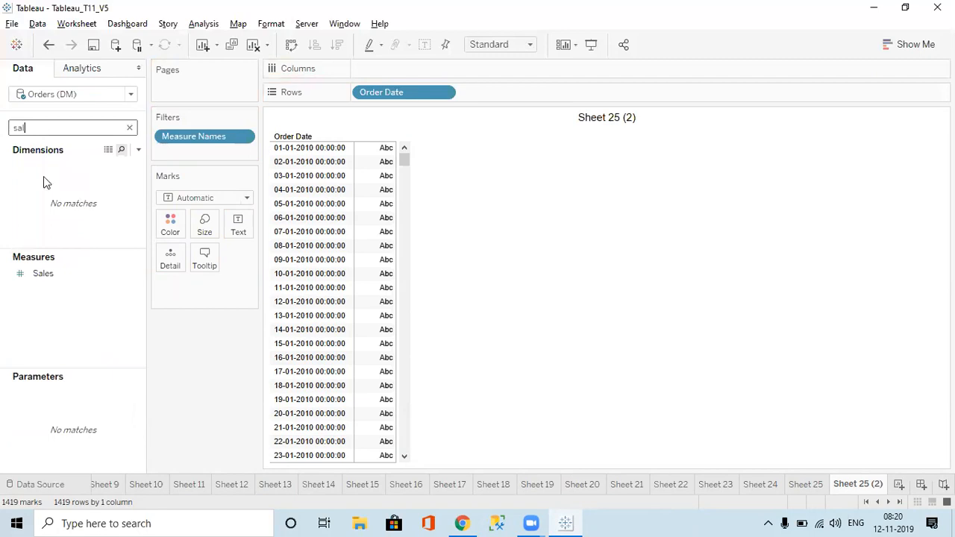
{"action": "double_click", "coordinate": [48, 276]}
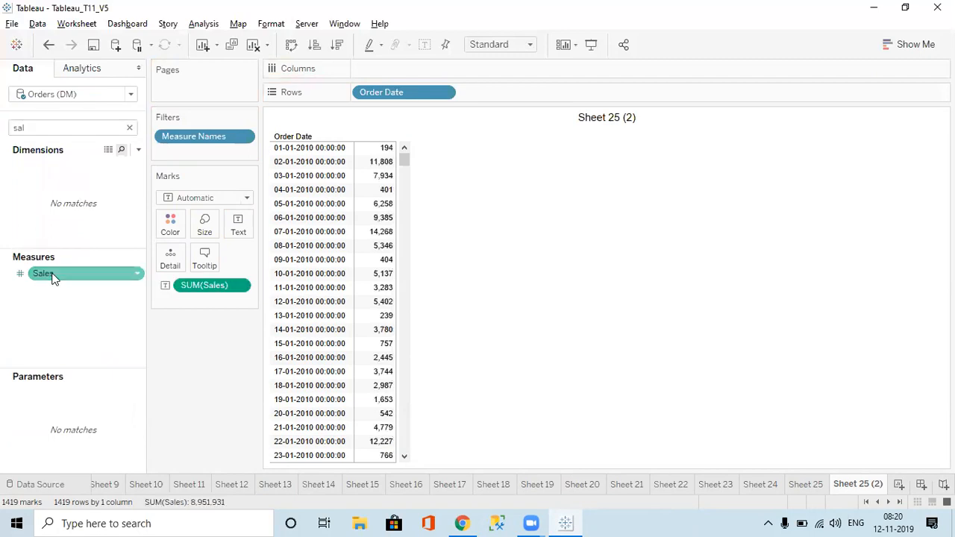
Step: Add the text constant "Sales" to the columns as the header of the sales values
{"action": "double_click", "coordinate": [397, 70]}
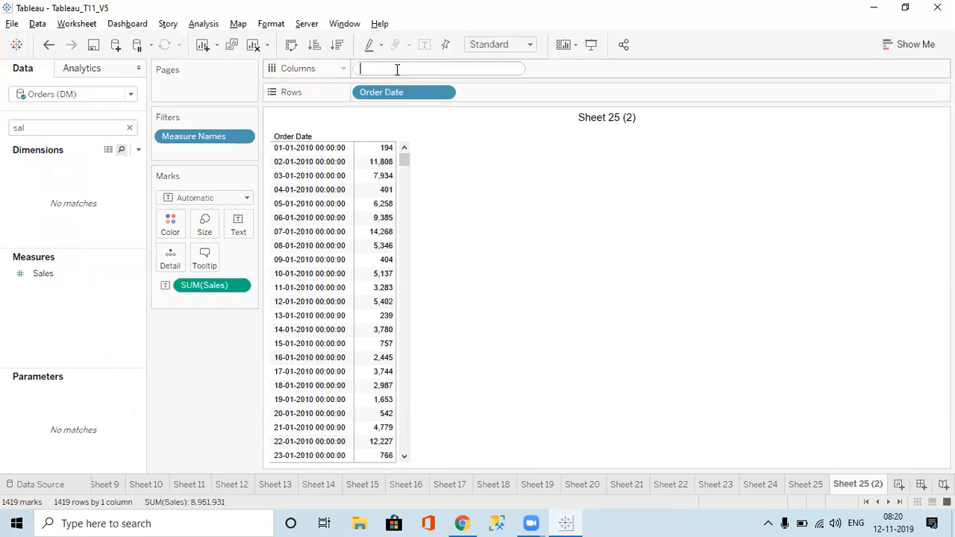
{"action": "type", "text": "\"Sales"}
{"action": "left_click", "coordinate": [489, 143]}
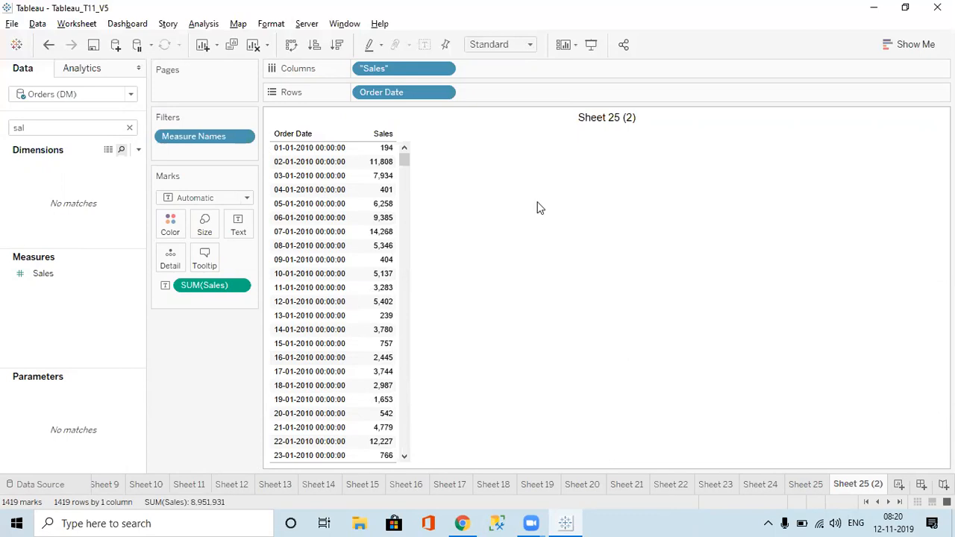
Step: Clear the field search, examine the Table Calculation functions in a new calculated field, and close it without saving
{"action": "left_click", "coordinate": [130, 128]}
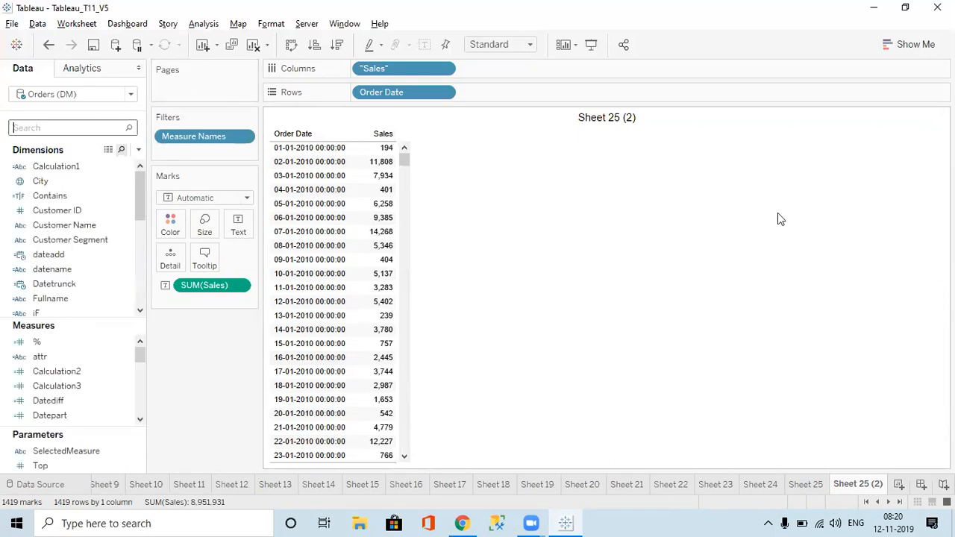
{"action": "left_click", "coordinate": [139, 151]}
{"action": "left_click", "coordinate": [97, 164]}
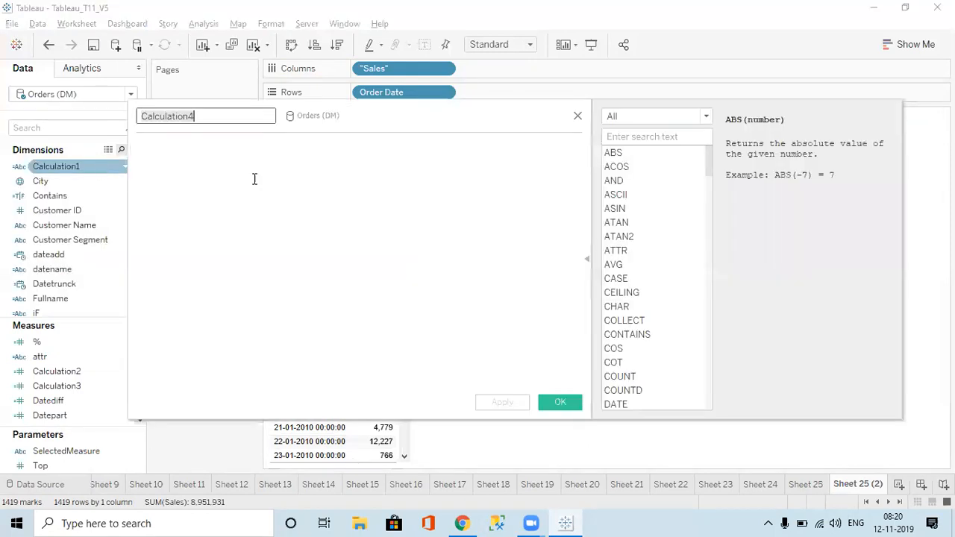
{"action": "left_click", "coordinate": [663, 118]}
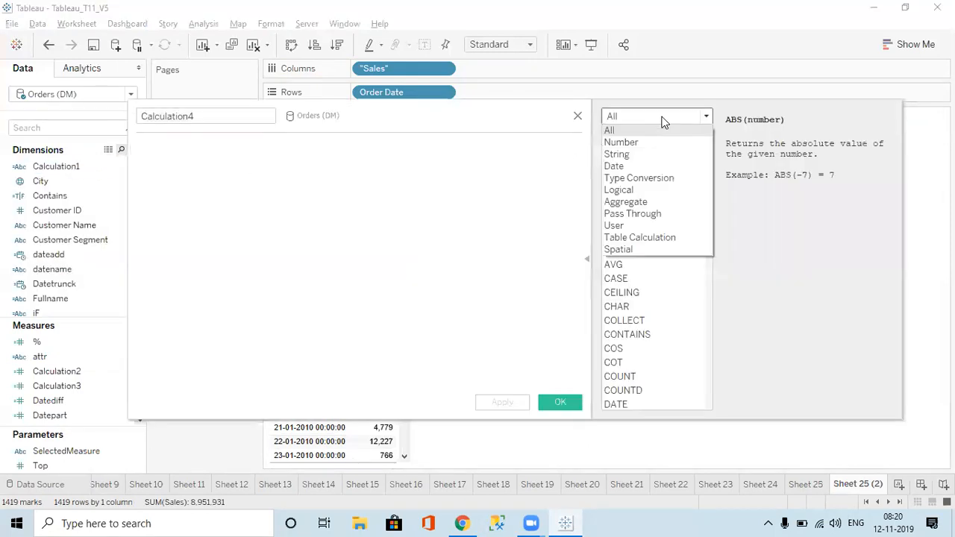
{"action": "left_click", "coordinate": [633, 237]}
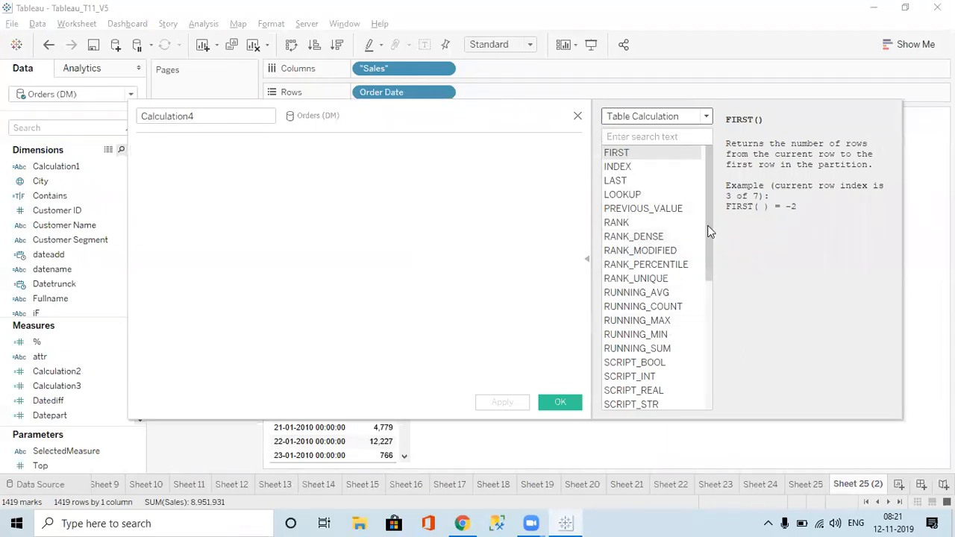
{"action": "right_click", "coordinate": [711, 290]}
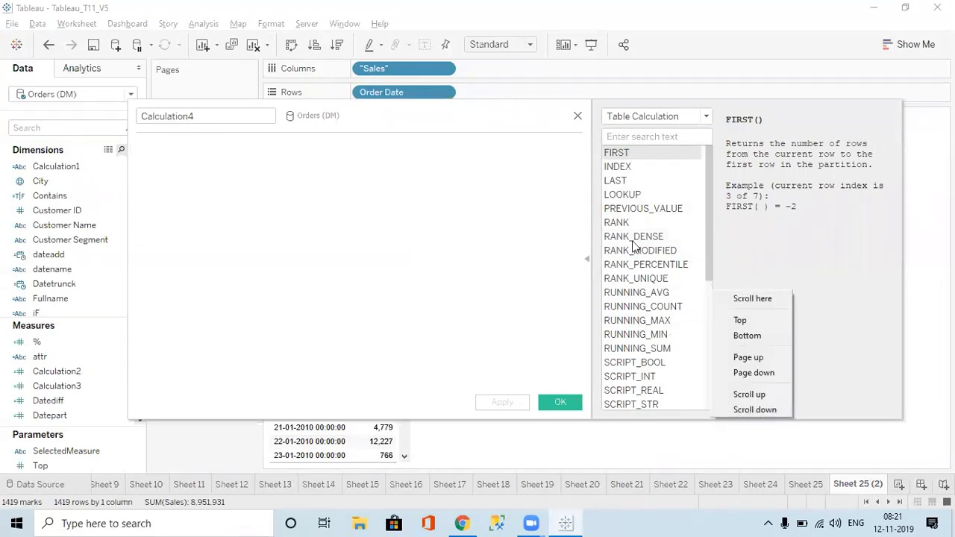
{"action": "left_click", "coordinate": [711, 244]}
{"action": "left_click_drag", "start_coordinate": [710, 244], "coordinate": [716, 388]}
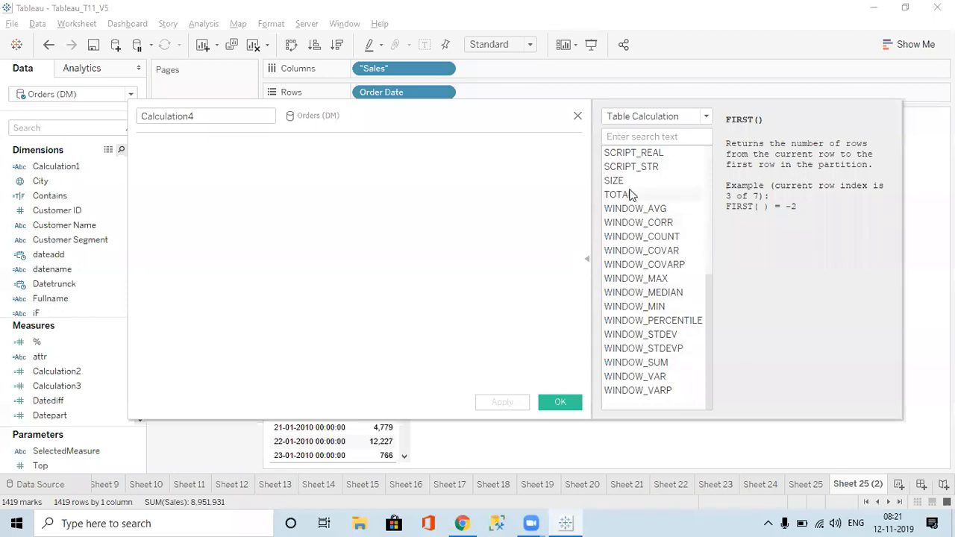
{"action": "left_click", "coordinate": [577, 116]}
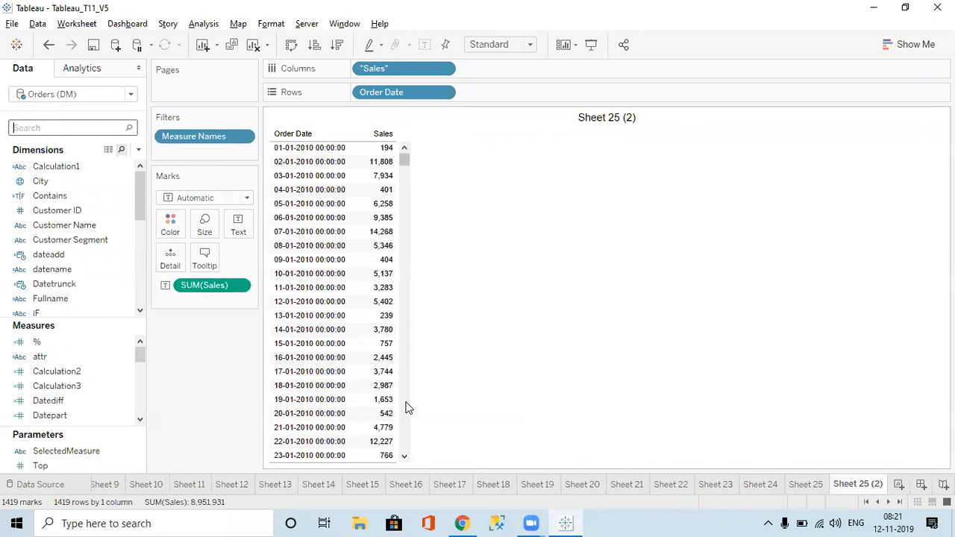
{"action": "key", "text": "ctrl+f"}
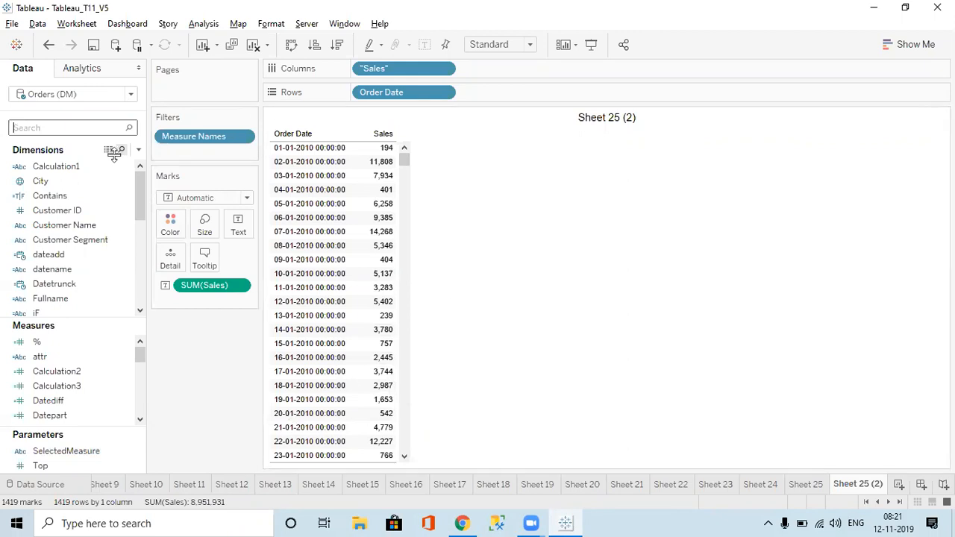
{"action": "left_click", "coordinate": [138, 150]}
{"action": "left_click", "coordinate": [107, 166]}
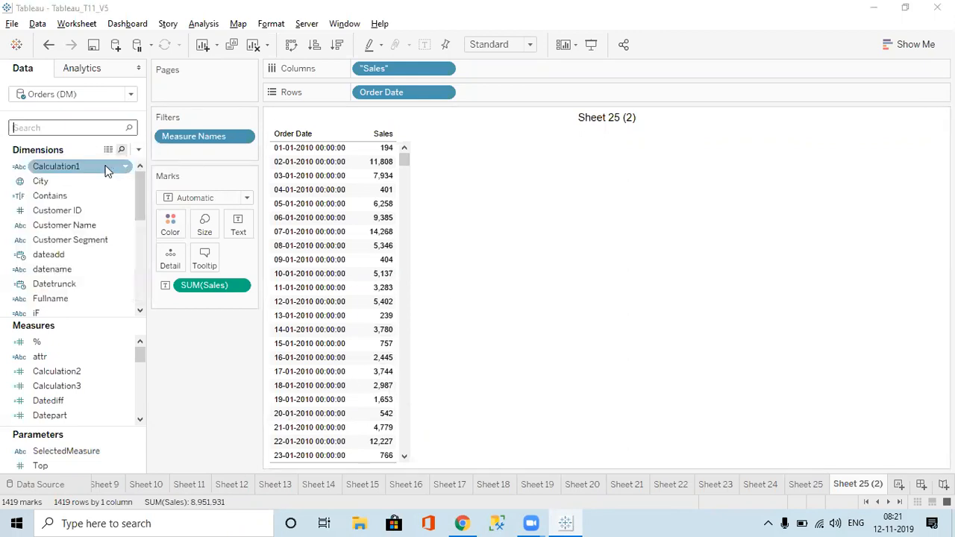
{"action": "left_click", "coordinate": [686, 118]}
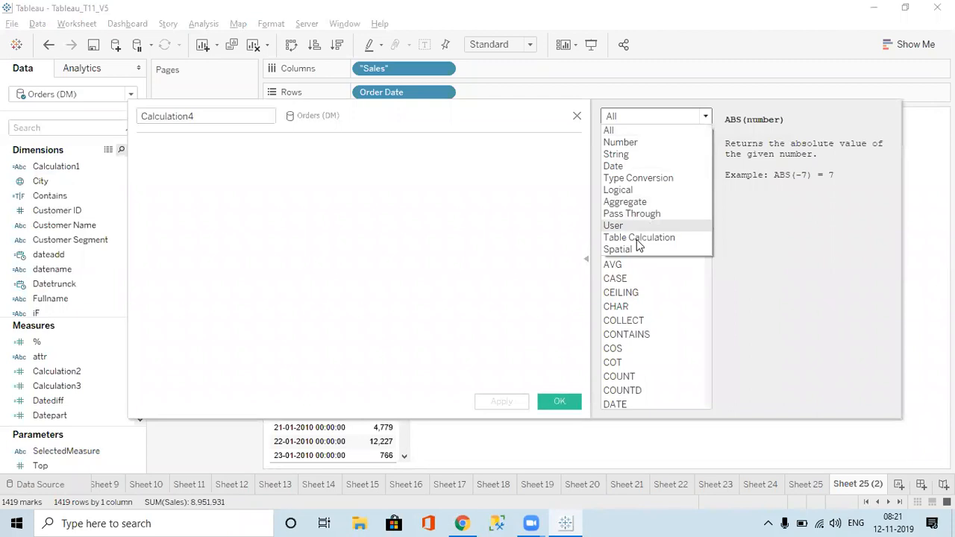
{"action": "left_click", "coordinate": [578, 127]}
{"action": "left_click", "coordinate": [576, 117]}
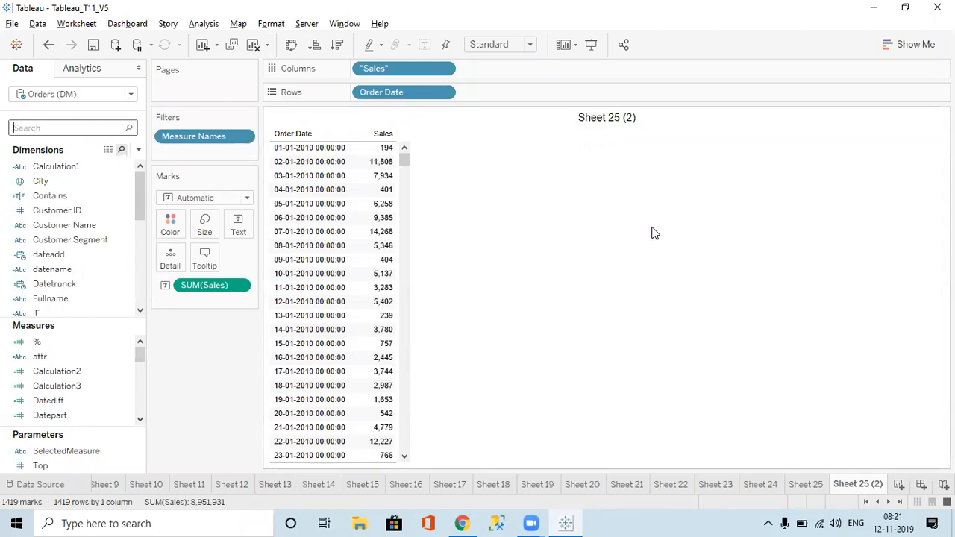
Step: Start a new calculated field and limit its function list to Table Calculation, down to the WINDOW functions
{"action": "left_click", "coordinate": [139, 151]}
{"action": "left_click", "coordinate": [93, 166]}
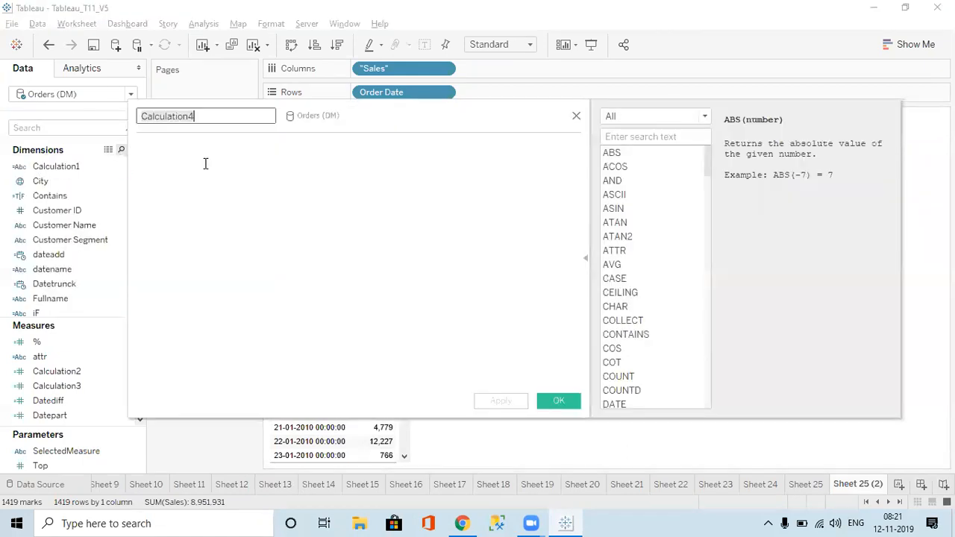
{"action": "left_click", "coordinate": [632, 122]}
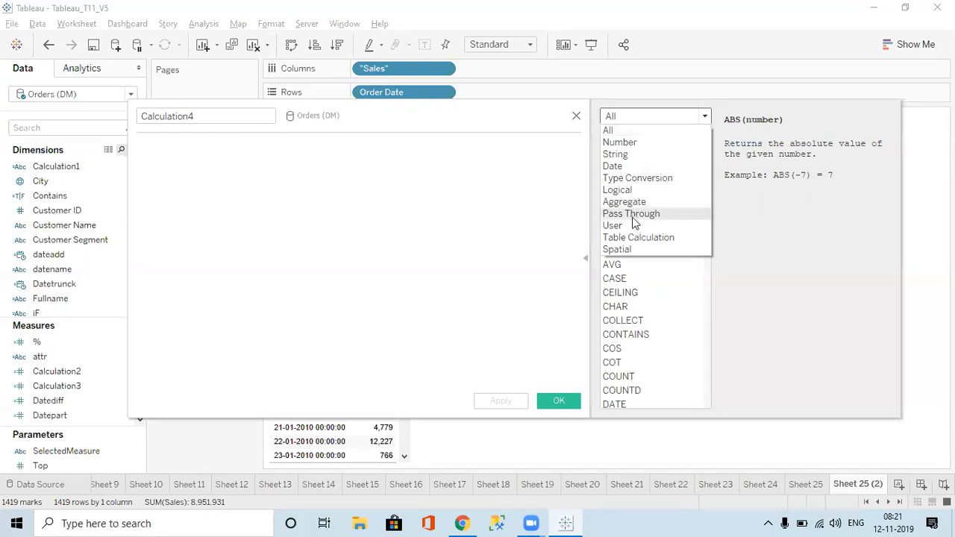
{"action": "left_click", "coordinate": [623, 238]}
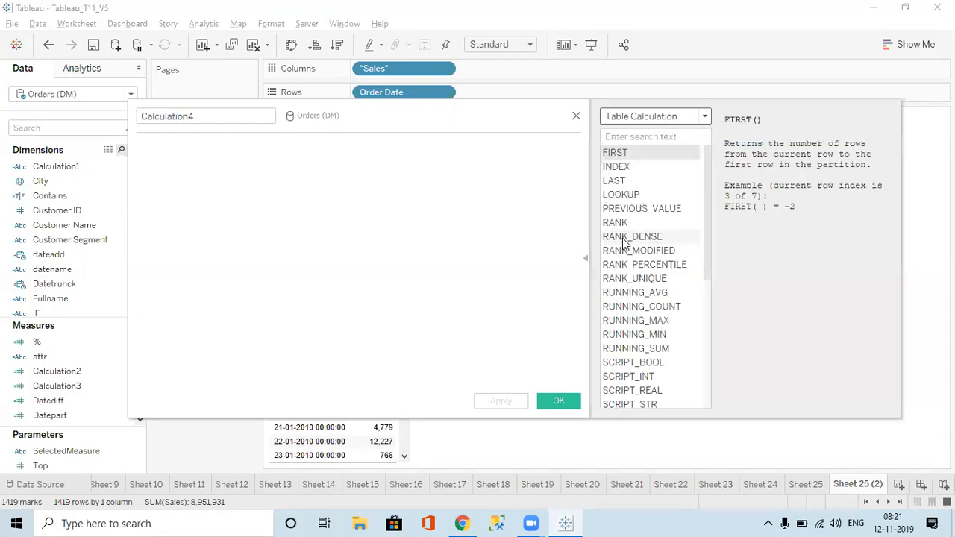
{"action": "left_click_drag", "start_coordinate": [708, 202], "coordinate": [709, 353]}
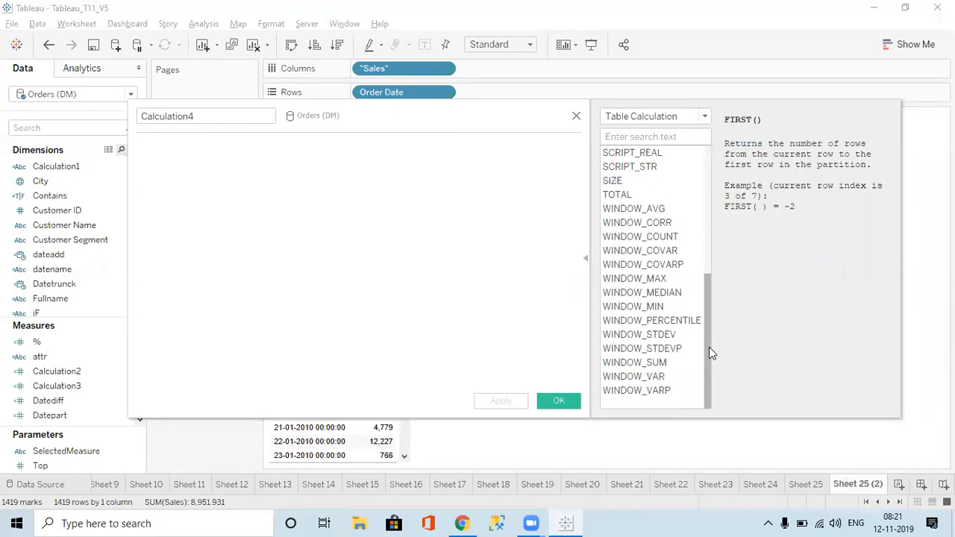
Step: Read the descriptions of window functions such as WINDOW_AVG, WINDOW_CORR, WINDOW_COVAR, WINDOW_MEDIAN, WINDOW_MIN and WINDOW_VAR
{"action": "left_click", "coordinate": [632, 212]}
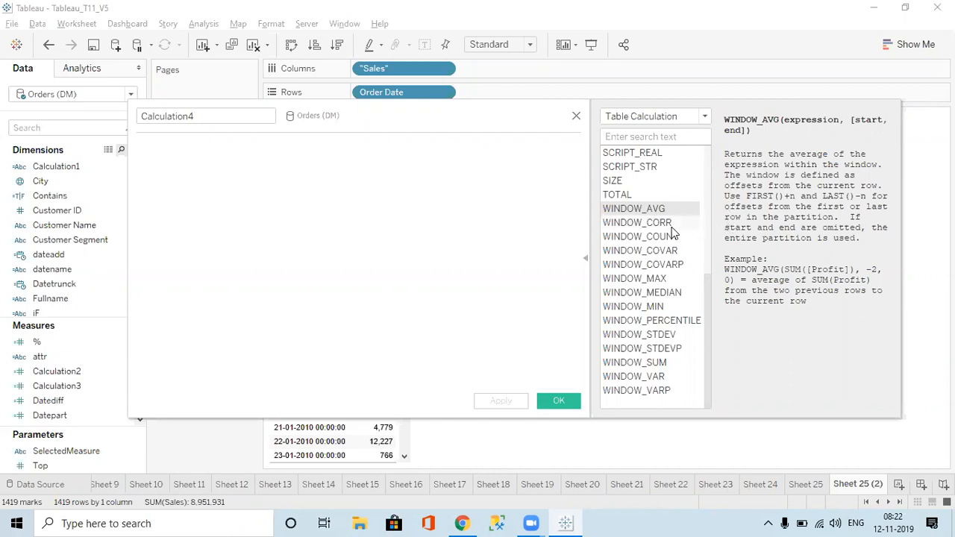
{"action": "left_click", "coordinate": [623, 226]}
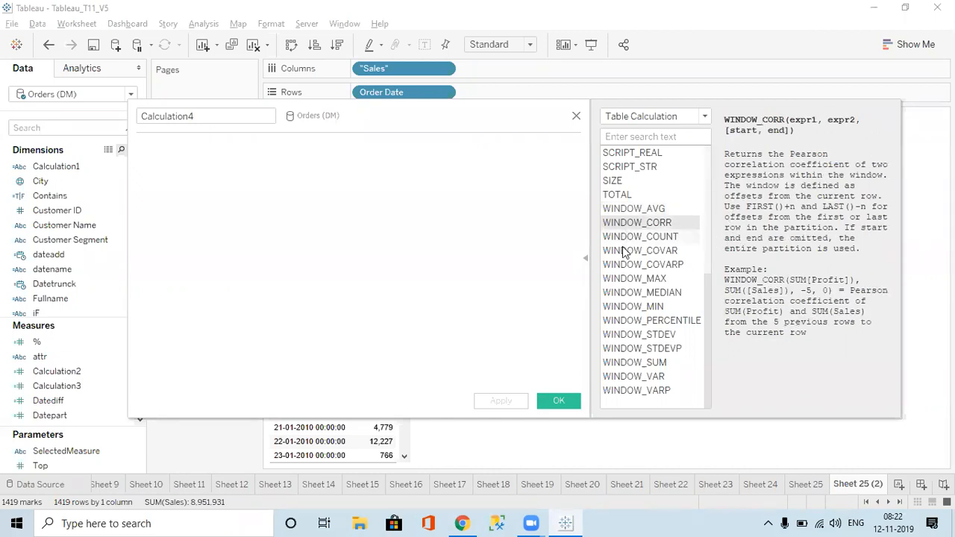
{"action": "left_click", "coordinate": [624, 252]}
{"action": "left_click", "coordinate": [627, 292]}
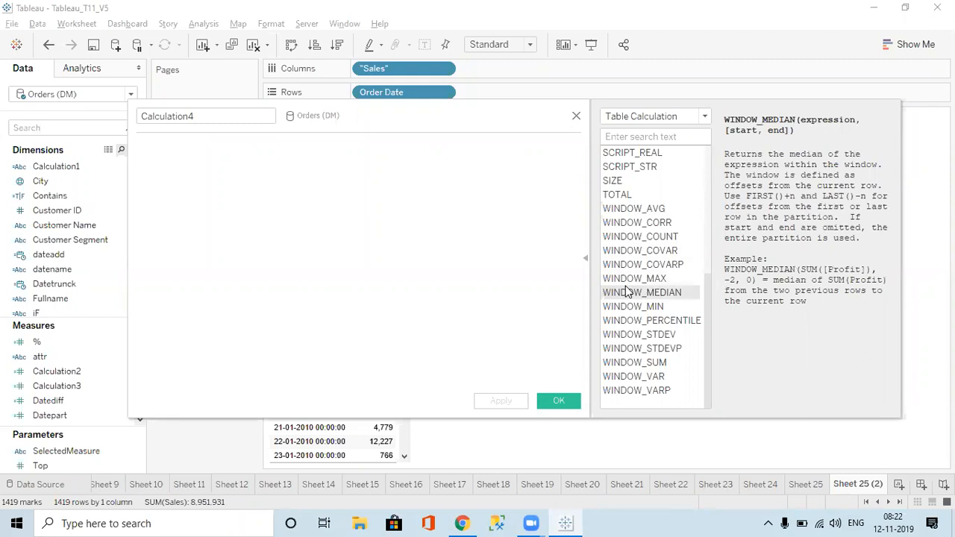
{"action": "left_click", "coordinate": [627, 308]}
{"action": "left_click", "coordinate": [627, 379]}
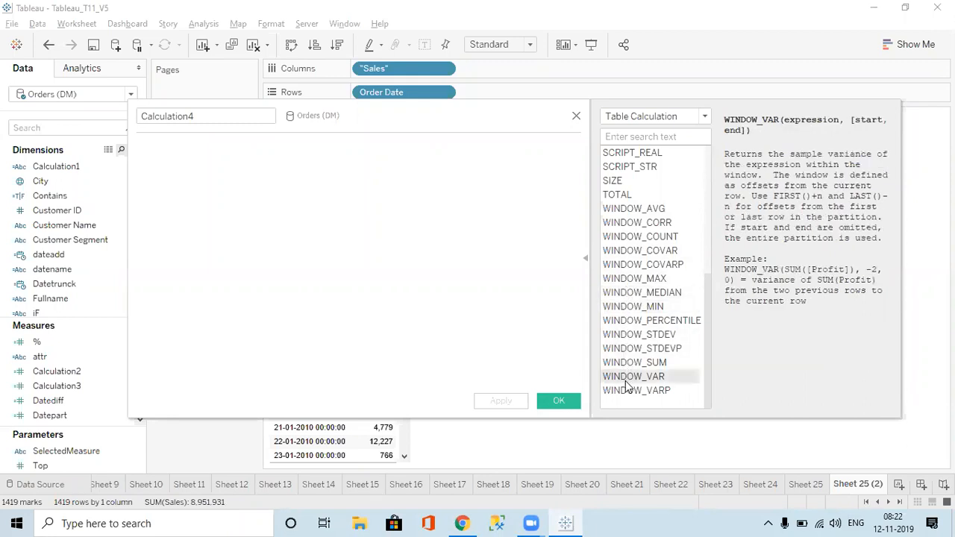
Step: Read the WINDOW_SUM description, close the new calculated field without saving, and switch to Sheet 25
{"action": "left_click", "coordinate": [639, 364]}
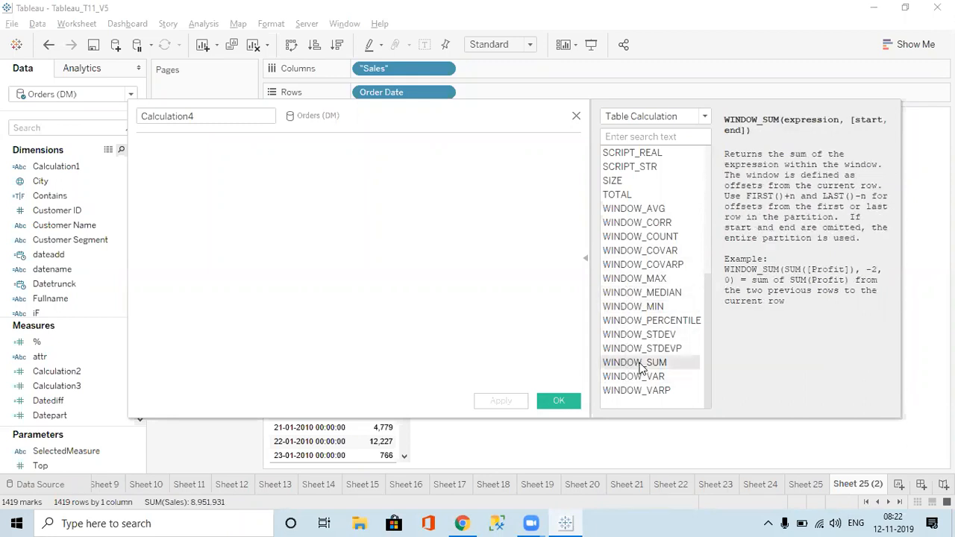
{"action": "left_click", "coordinate": [576, 117]}
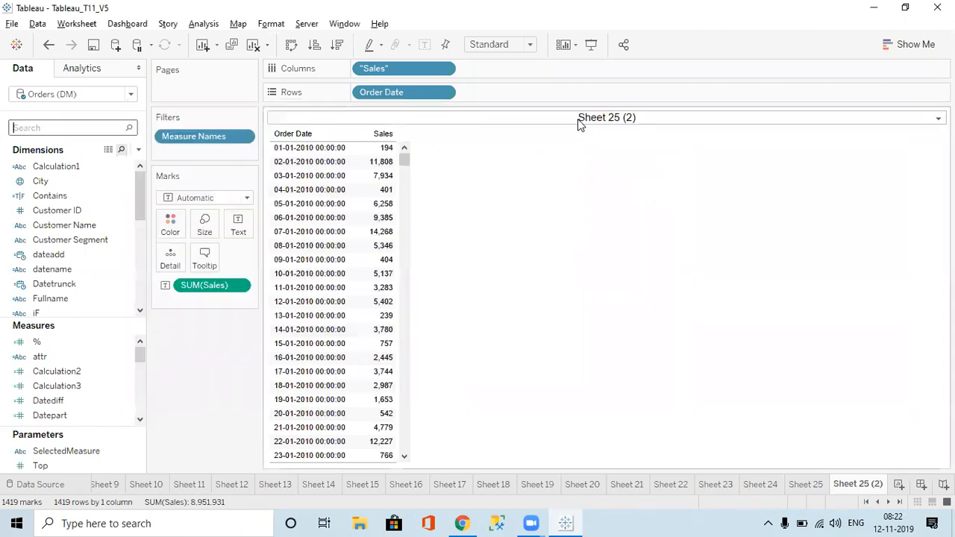
{"action": "left_click", "coordinate": [497, 252]}
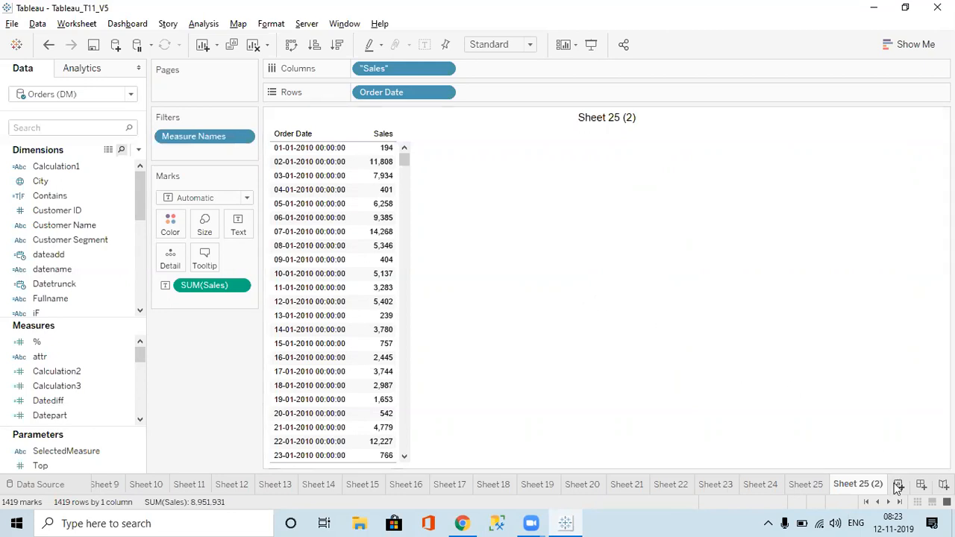
{"action": "left_click", "coordinate": [804, 486]}
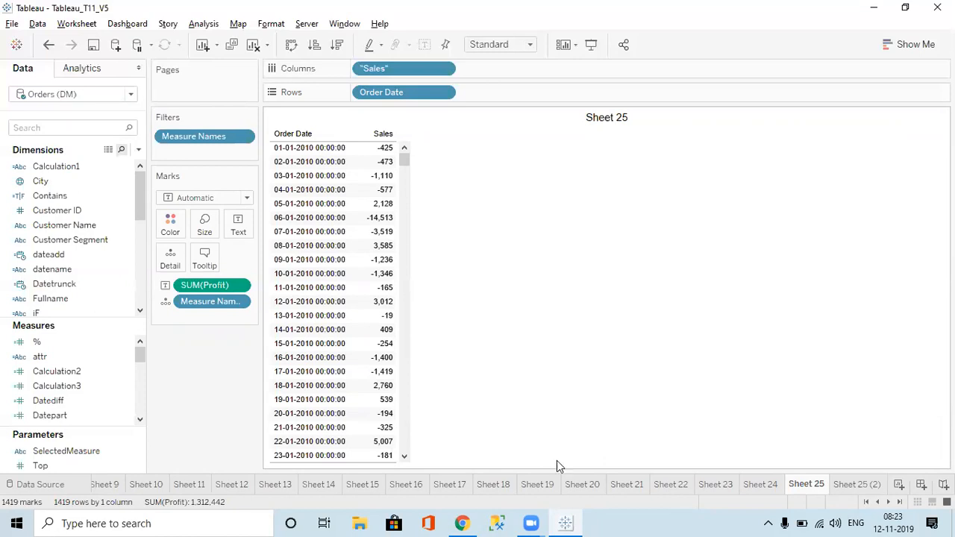
Step: Switch to Chrome and search the web for "tableau sample dashboards" in the page showing the YTD quick table calculations article
{"action": "left_click", "coordinate": [464, 523]}
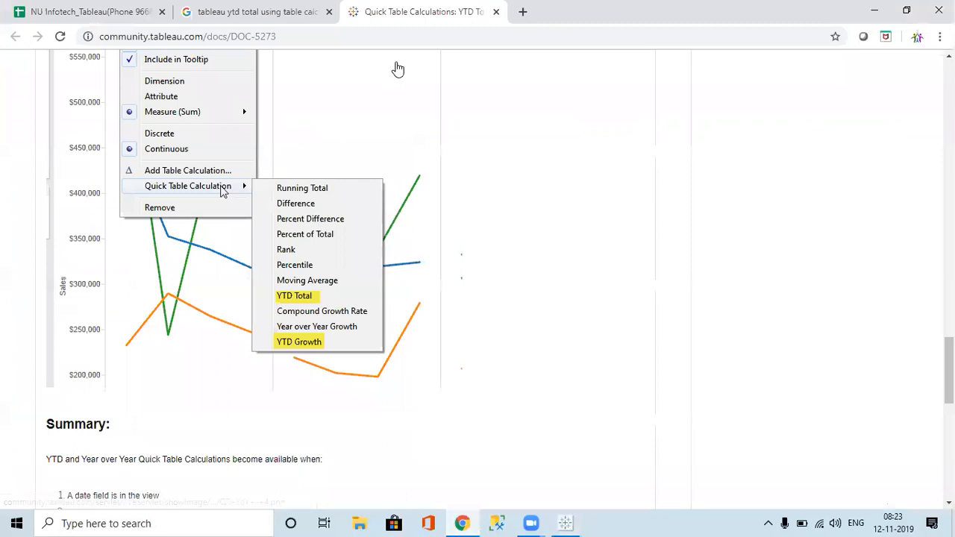
{"action": "left_click", "coordinate": [344, 41]}
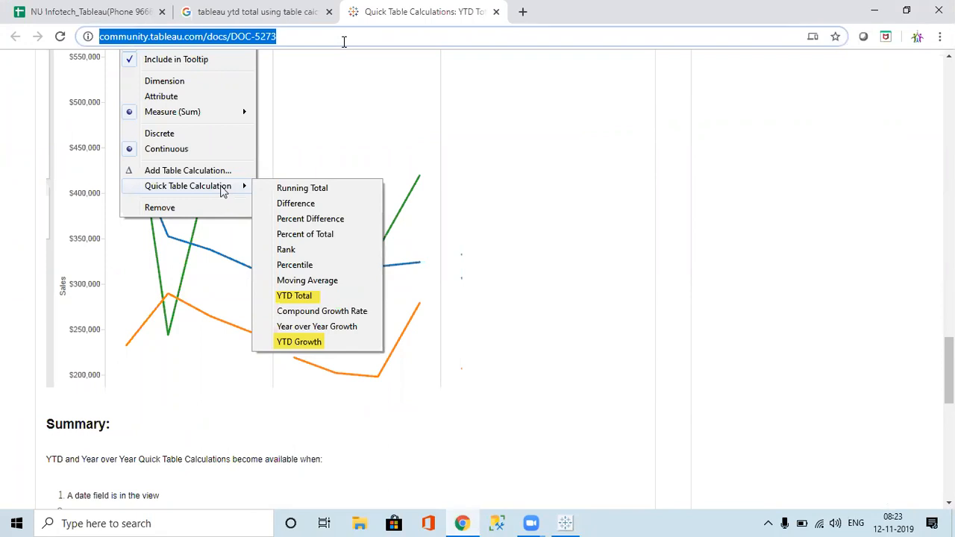
{"action": "type", "text": "tbale"}
{"action": "key", "text": "BackSpace"}
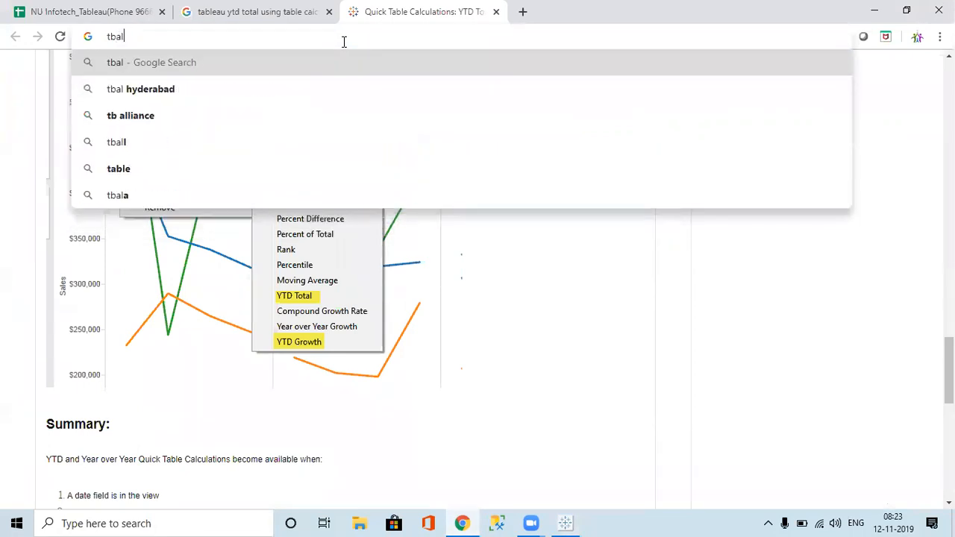
{"action": "key", "text": "BackSpace"}
{"action": "key", "text": "BackSpace"}
{"action": "key", "text": "BackSpace"}
{"action": "type", "text": "abe"}
{"action": "key", "text": "BackSpace"}
{"action": "key", "text": "BackSpace"}
{"action": "type", "text": "ealu"}
{"action": "key", "text": "BackSpace"}
{"action": "key", "text": "BackSpace"}
{"action": "key", "text": "BackSpace"}
{"action": "key", "text": "BackSpace"}
{"action": "key", "text": "BackSpace"}
{"action": "key", "text": "BackSpace"}
{"action": "type", "text": "ableau"}
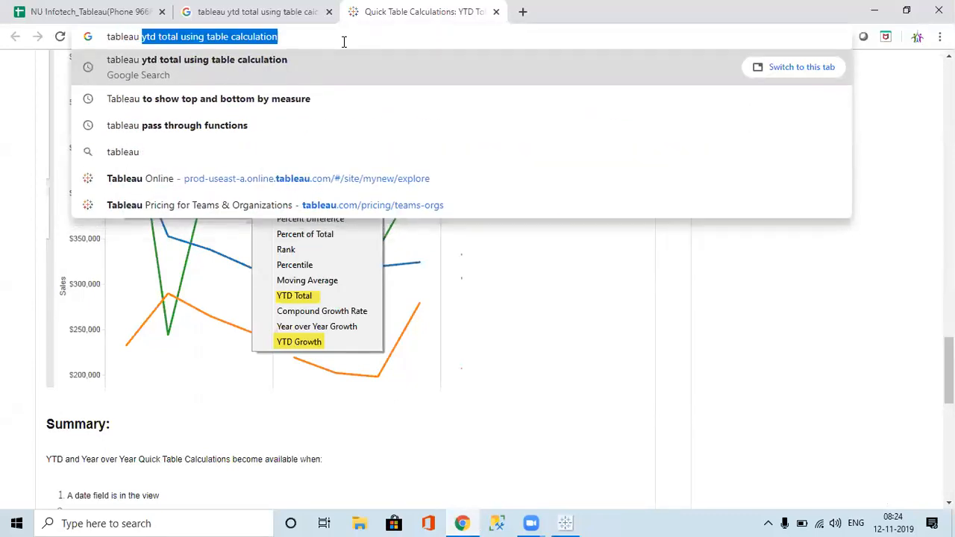
{"action": "type", "text": " sample"}
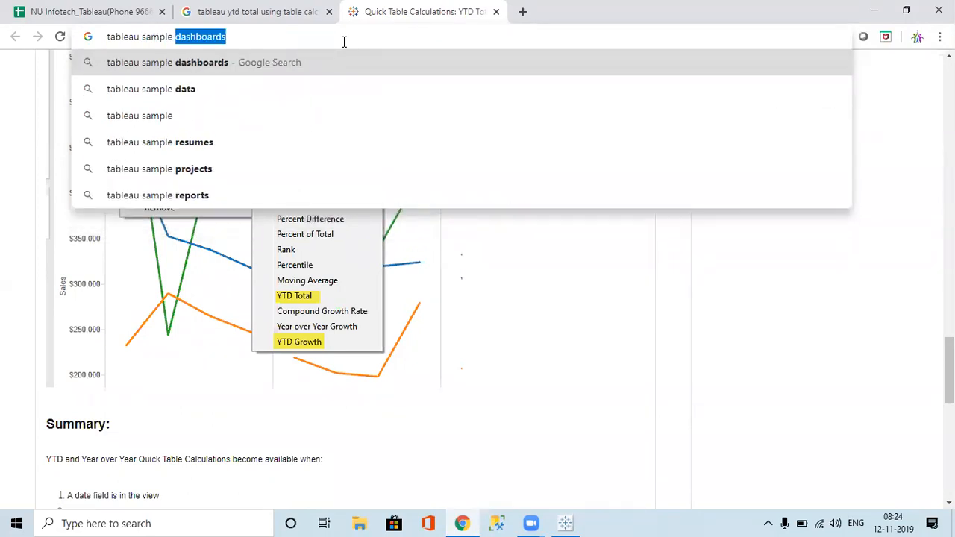
{"action": "key", "text": "Return"}
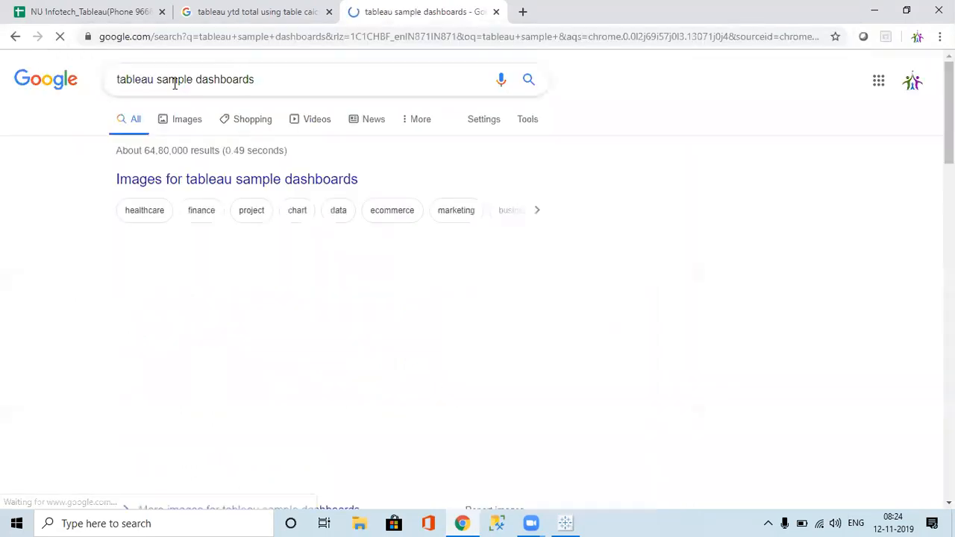
Step: Refine the search to "tableau retail sample dashboards" and open the Tableau result "Top 10 Retail Dashboards for Better Performance"
{"action": "left_click", "coordinate": [159, 79]}
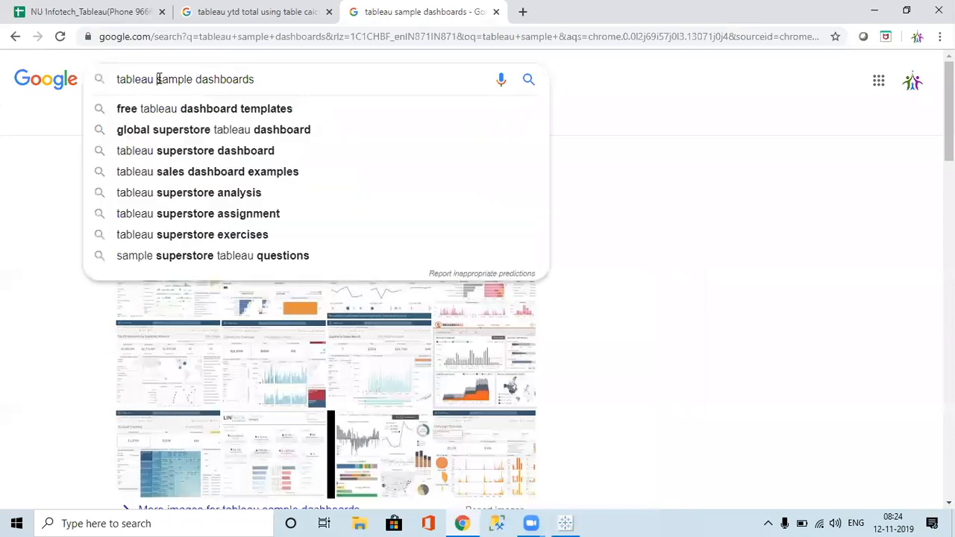
{"action": "type", "text": "retail"}
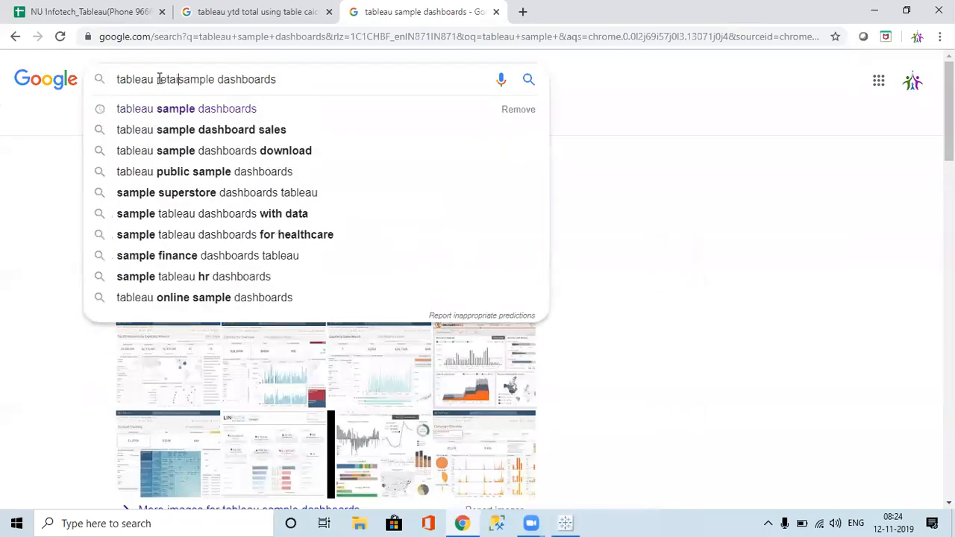
{"action": "key", "text": "Return"}
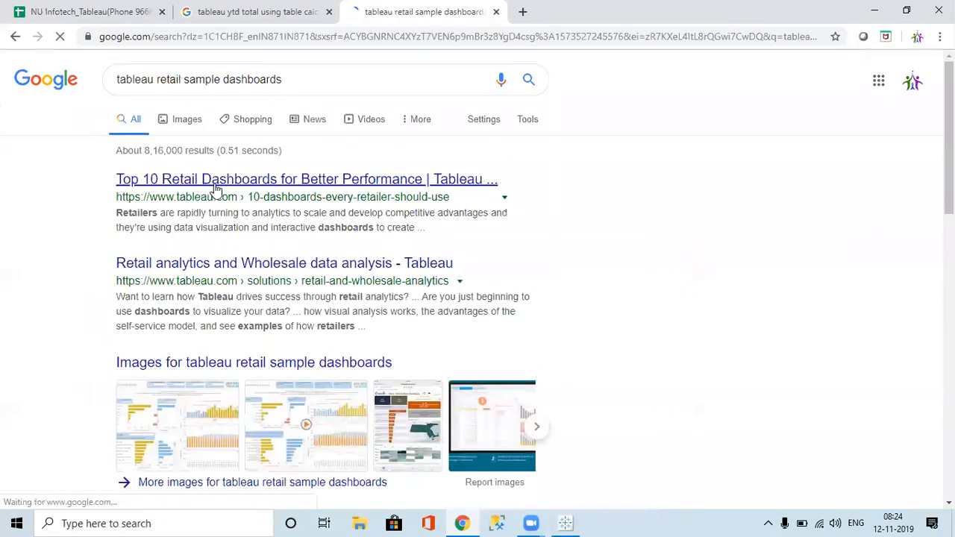
{"action": "left_click", "coordinate": [271, 182]}
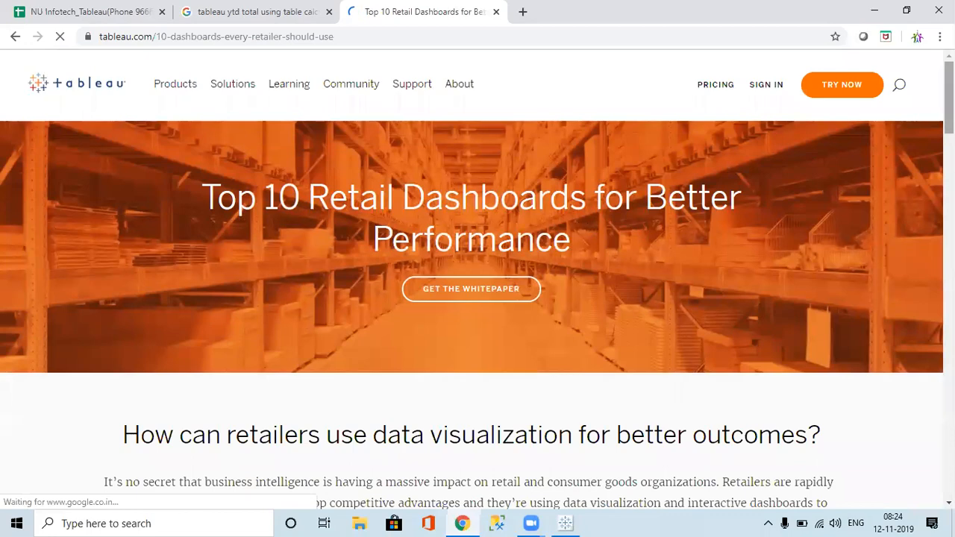
Step: Look through the sample retail dashboards on the page, including product availability, promotional optimization and online shopping cart analysis
{"action": "scroll", "coordinate": [589, 223], "scroll_direction": "down", "scroll_amount": 10}
{"action": "scroll", "coordinate": [478, 278], "scroll_direction": "down", "scroll_amount": 6}
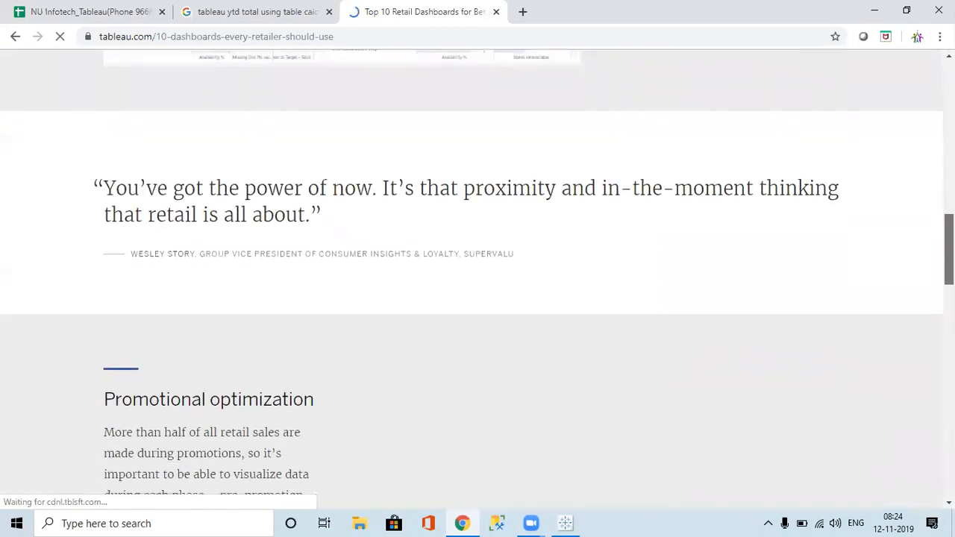
{"action": "scroll", "coordinate": [477, 278], "scroll_direction": "up", "scroll_amount": 8}
{"action": "scroll", "coordinate": [490, 337], "scroll_direction": "down", "scroll_amount": 2}
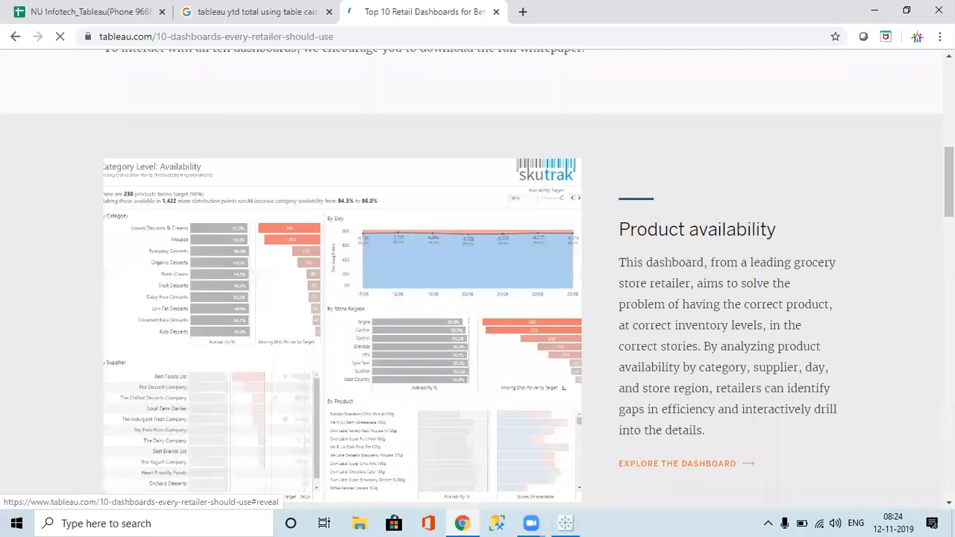
{"action": "scroll", "coordinate": [477, 278], "scroll_direction": "down", "scroll_amount": 8}
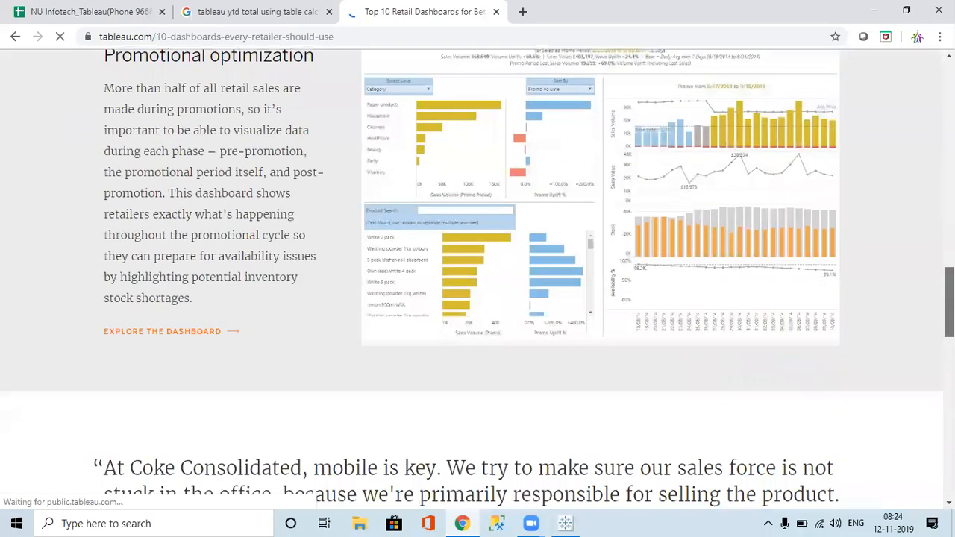
{"action": "scroll", "coordinate": [477, 278], "scroll_direction": "down", "scroll_amount": 9}
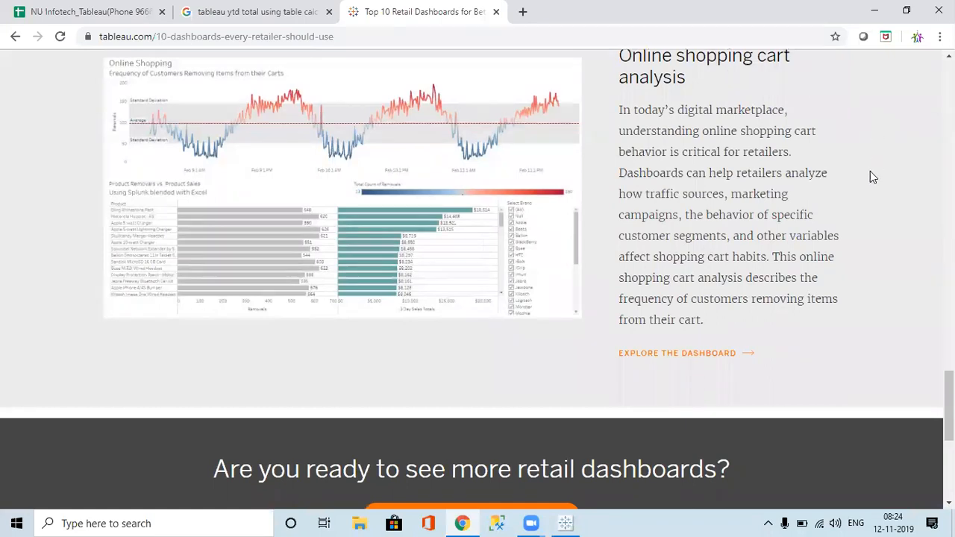
{"action": "left_click_drag", "start_coordinate": [950, 402], "coordinate": [949, 95]}
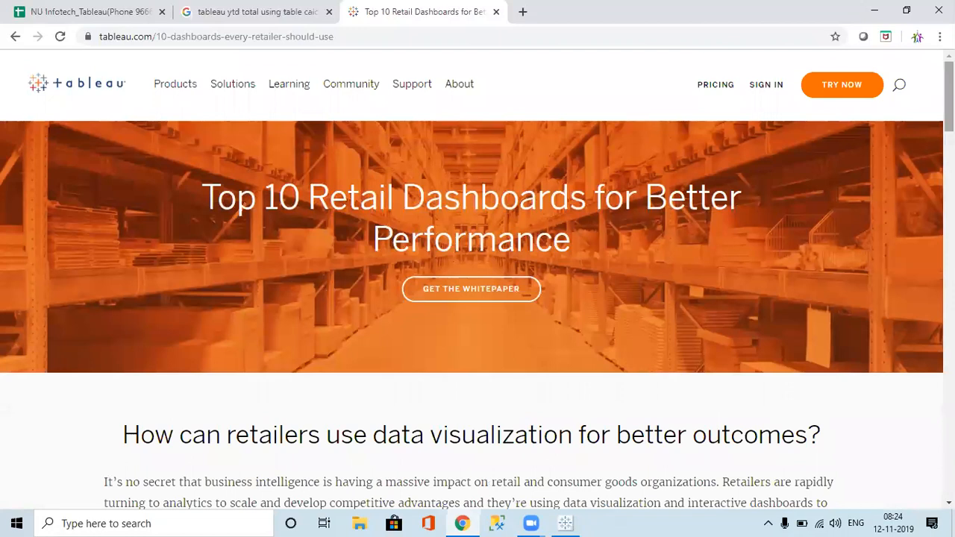
{"action": "left_click_drag", "start_coordinate": [949, 95], "coordinate": [949, 438]}
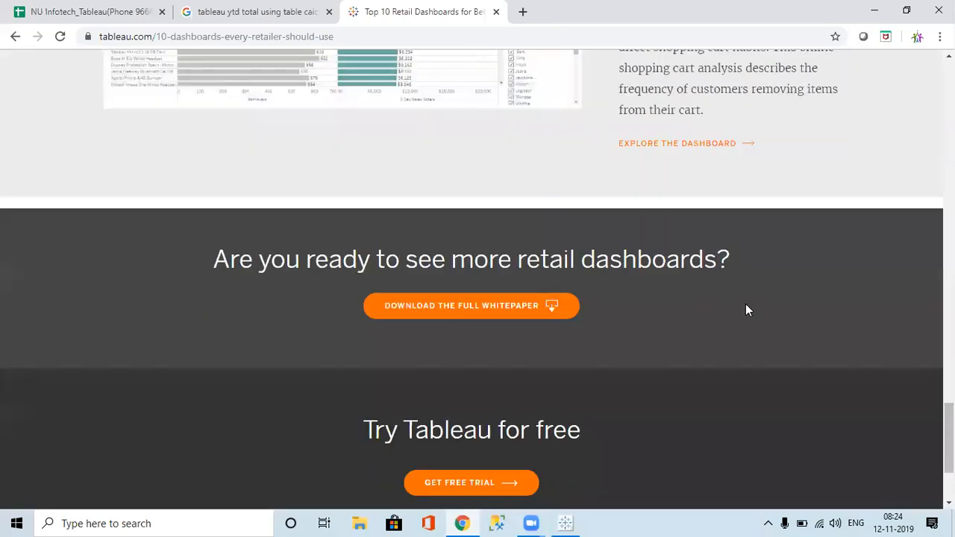
Step: Open the online shopping cart analysis dashboard with its download options, and close the YTD total search page
{"action": "left_click", "coordinate": [672, 146]}
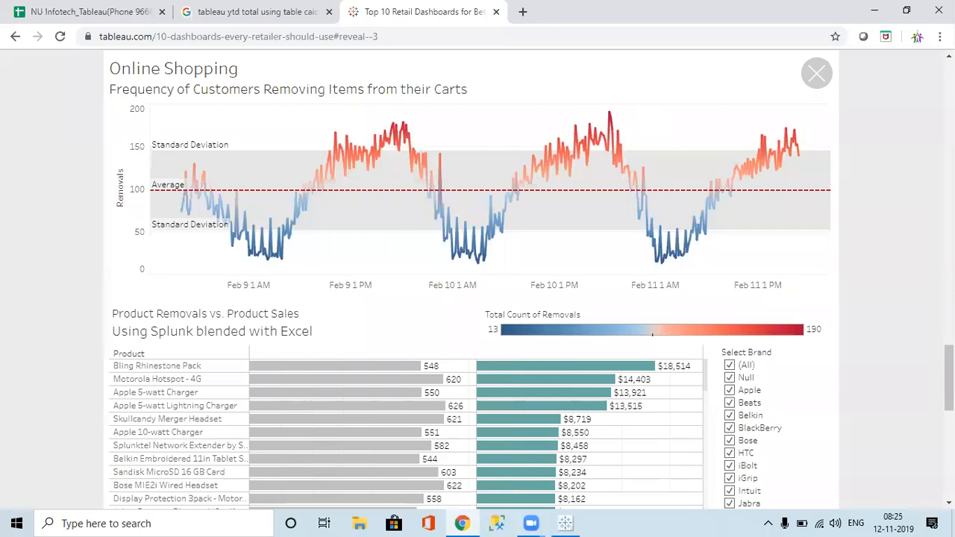
{"action": "scroll", "coordinate": [949, 378], "scroll_direction": "down", "scroll_amount": 6}
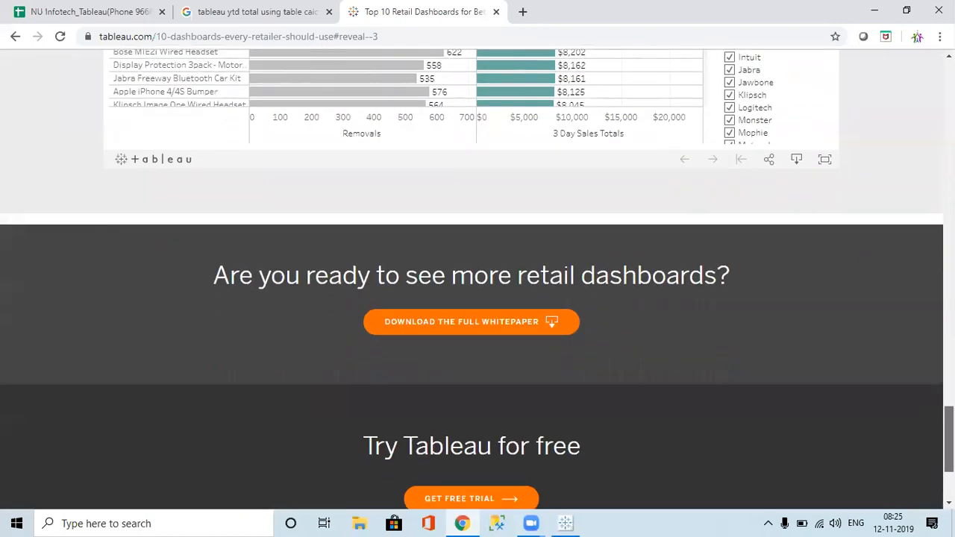
{"action": "left_click", "coordinate": [797, 161]}
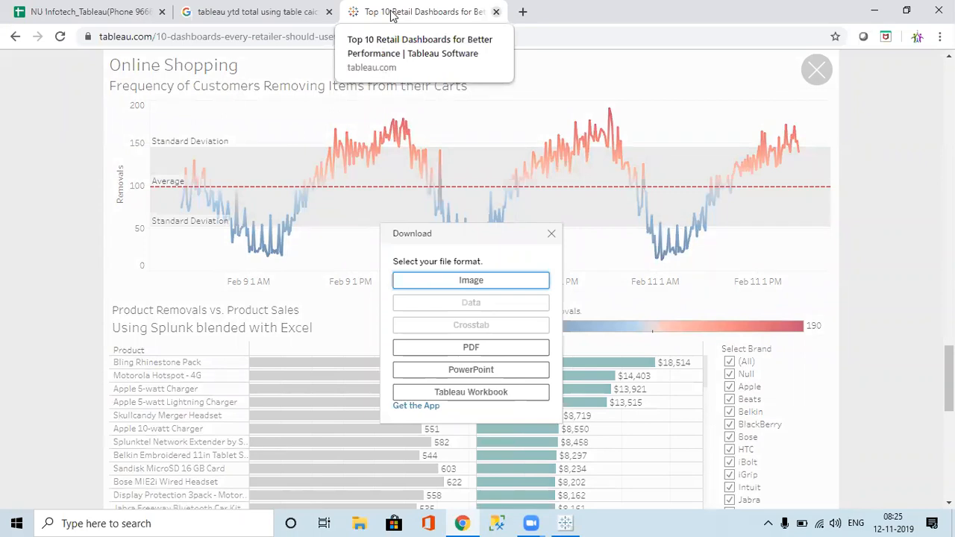
{"action": "left_click", "coordinate": [277, 9]}
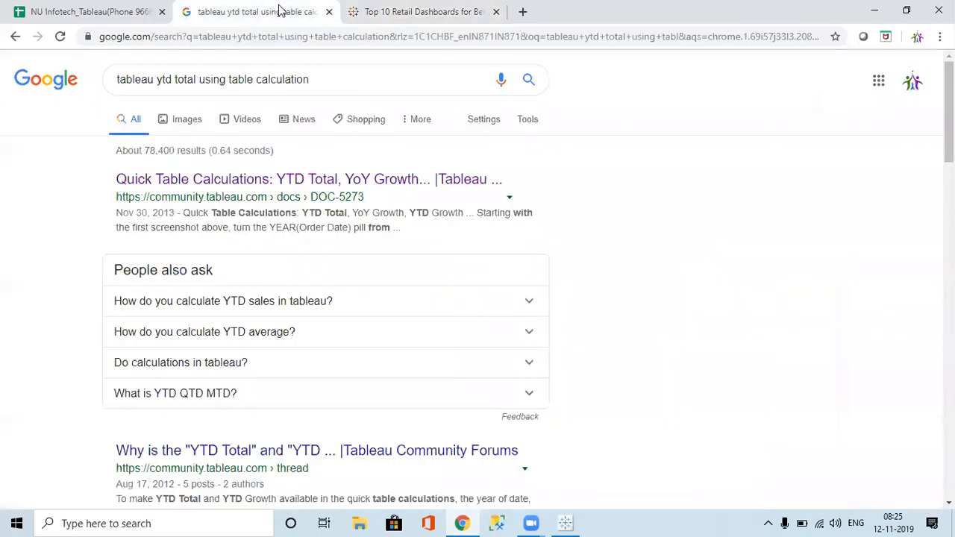
{"action": "left_click", "coordinate": [329, 12]}
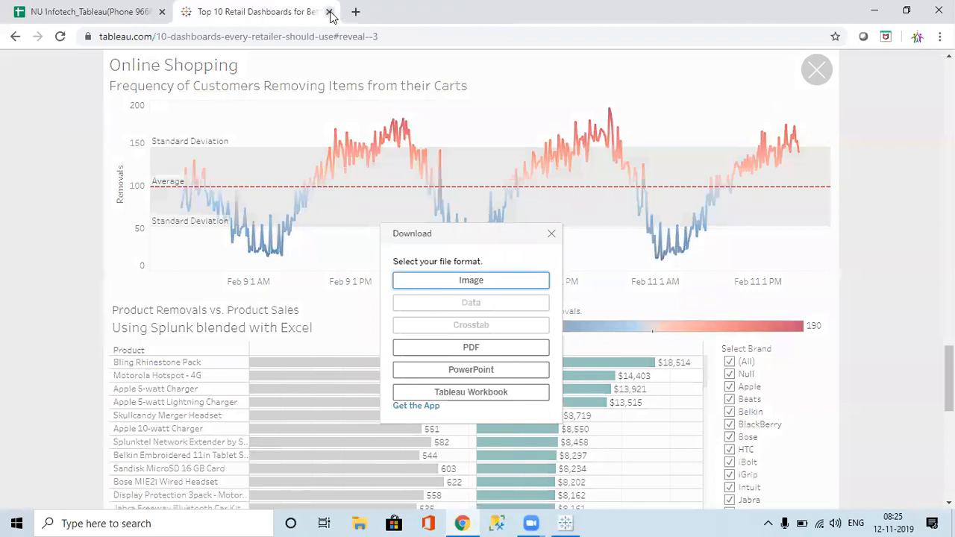
Step: Download the dashboard as a Tableau Workbook in the Current version and open the downloaded .twbx file
{"action": "left_click", "coordinate": [468, 393]}
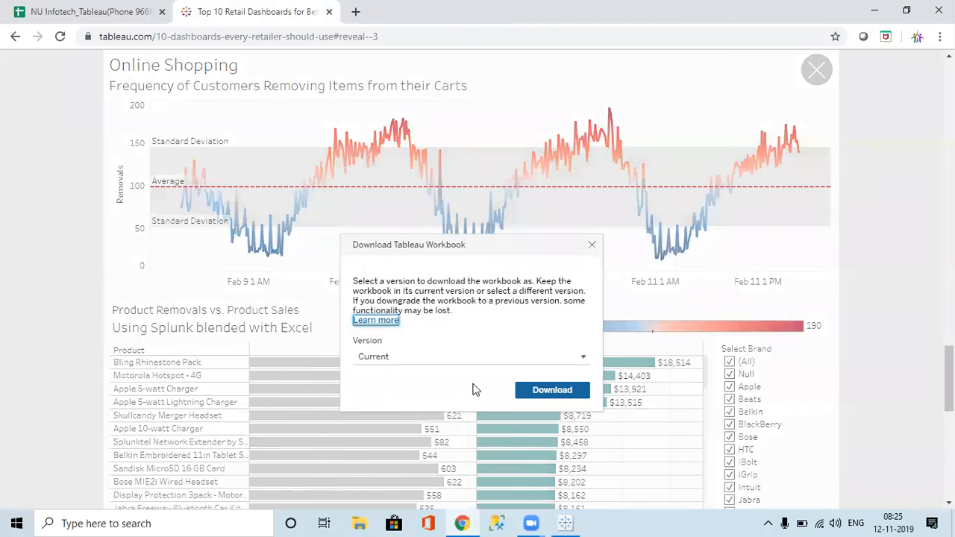
{"action": "left_click", "coordinate": [548, 402]}
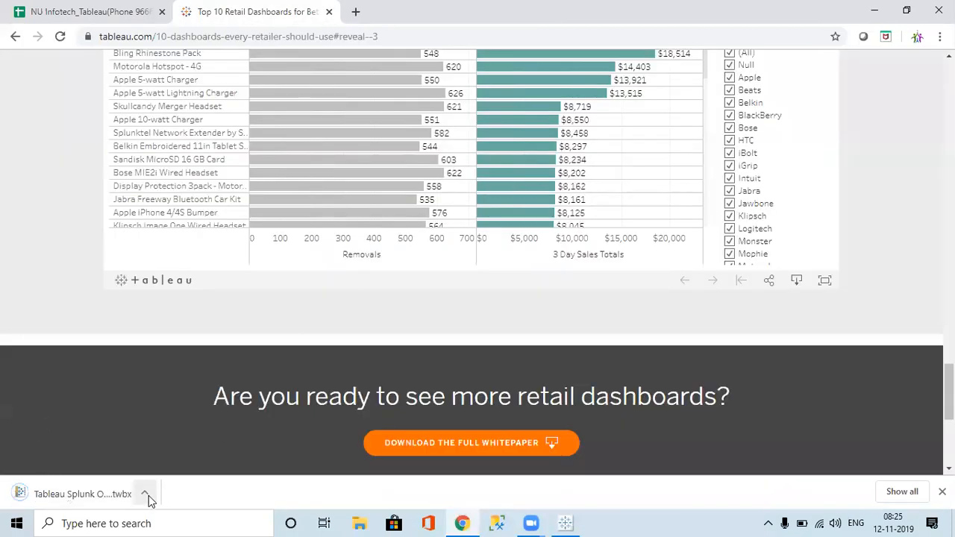
{"action": "left_click", "coordinate": [146, 494]}
{"action": "left_click", "coordinate": [176, 403]}
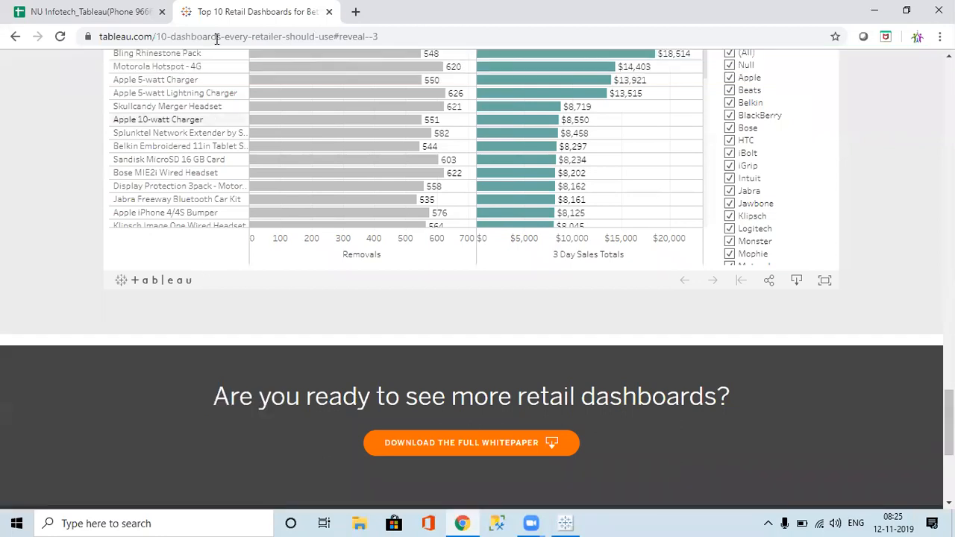
Step: Close the retail dashboards page and replace the open Tableau notes spreadsheet with the Google Sheets file list
{"action": "left_click", "coordinate": [123, 11]}
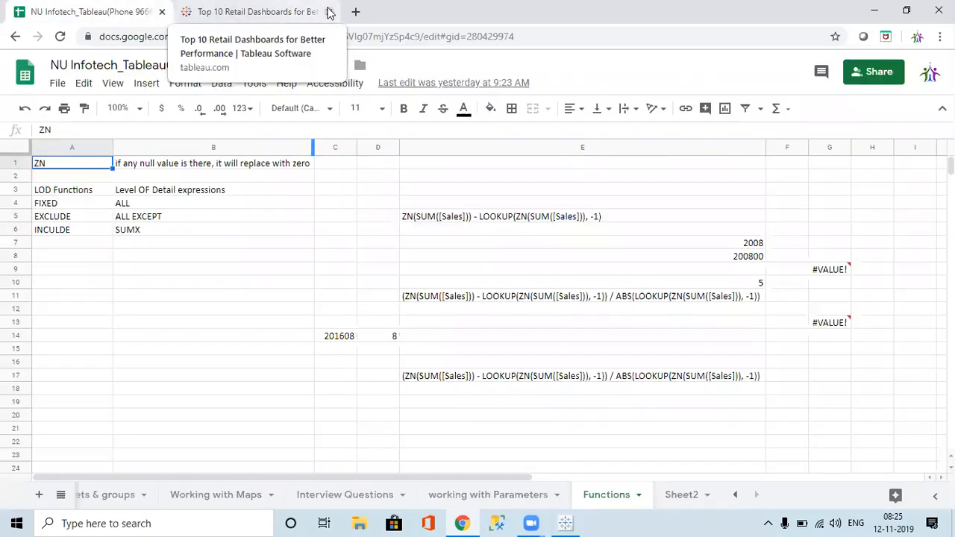
{"action": "left_click", "coordinate": [329, 13]}
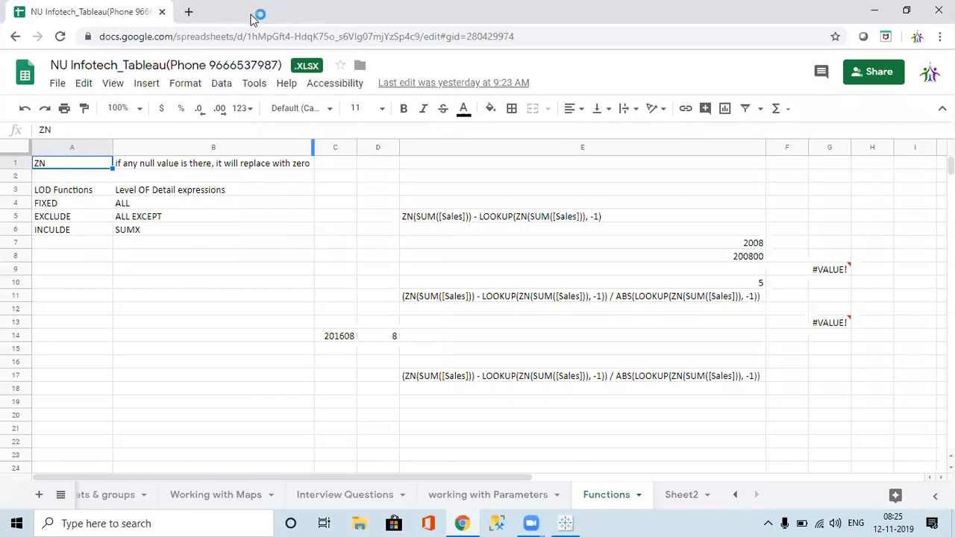
{"action": "left_click", "coordinate": [188, 11]}
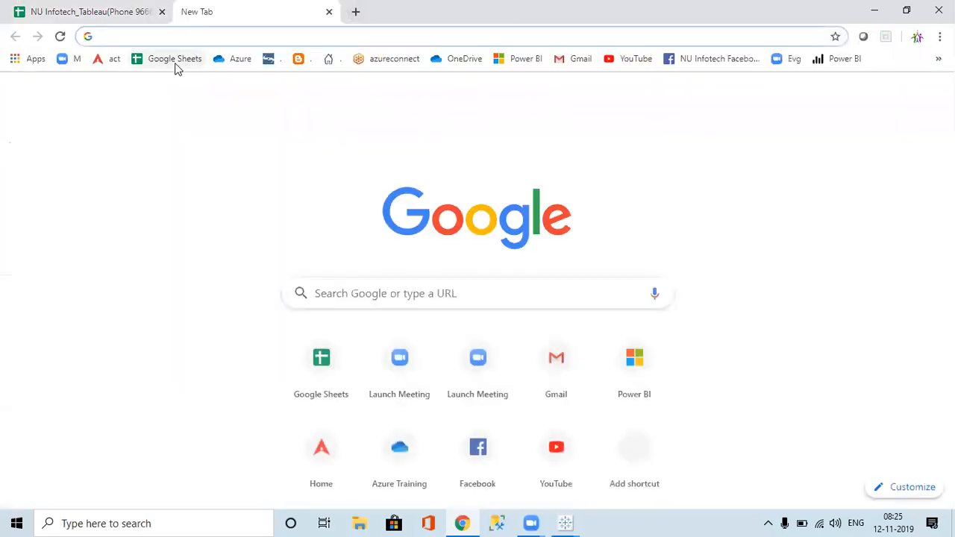
{"action": "left_click", "coordinate": [176, 62]}
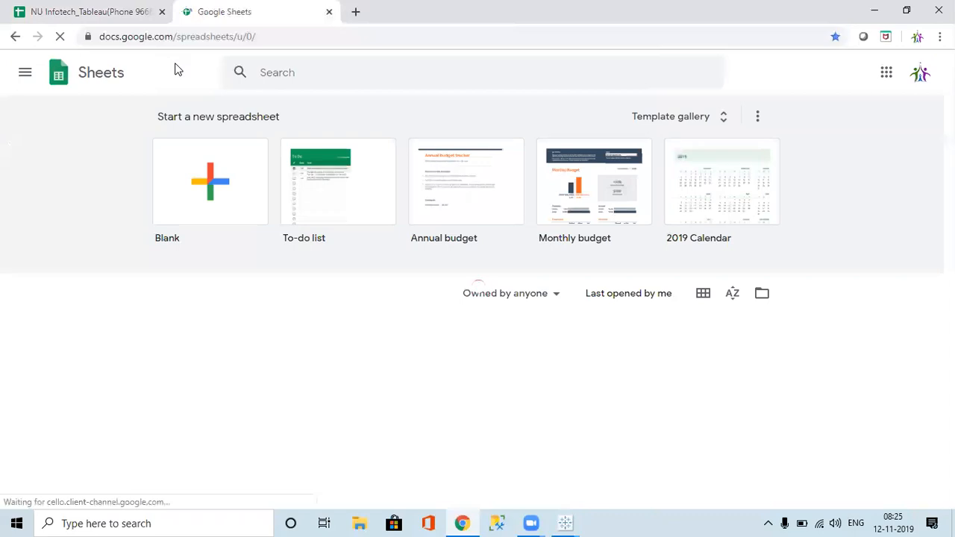
{"action": "left_click", "coordinate": [162, 12]}
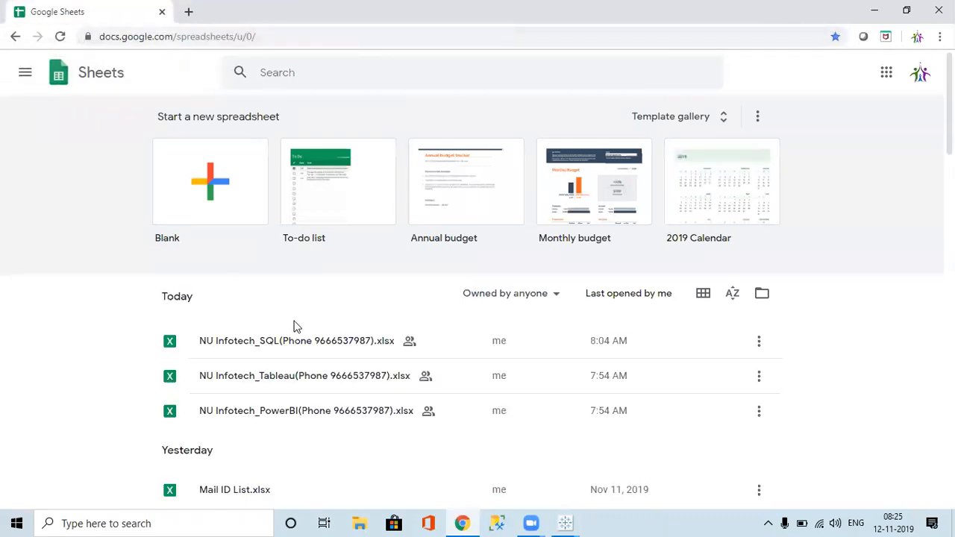
Step: Open the NU Infotech_SSAS spreadsheet from the earlier files for editing in Google Sheets
{"action": "scroll", "coordinate": [478, 320], "scroll_direction": "down", "scroll_amount": 6}
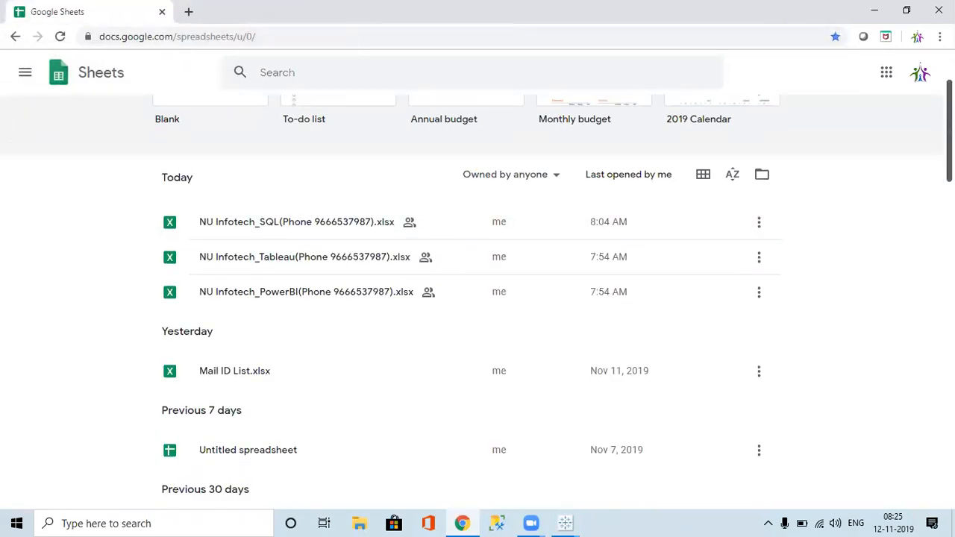
{"action": "scroll", "coordinate": [879, 328], "scroll_direction": "down", "scroll_amount": 5}
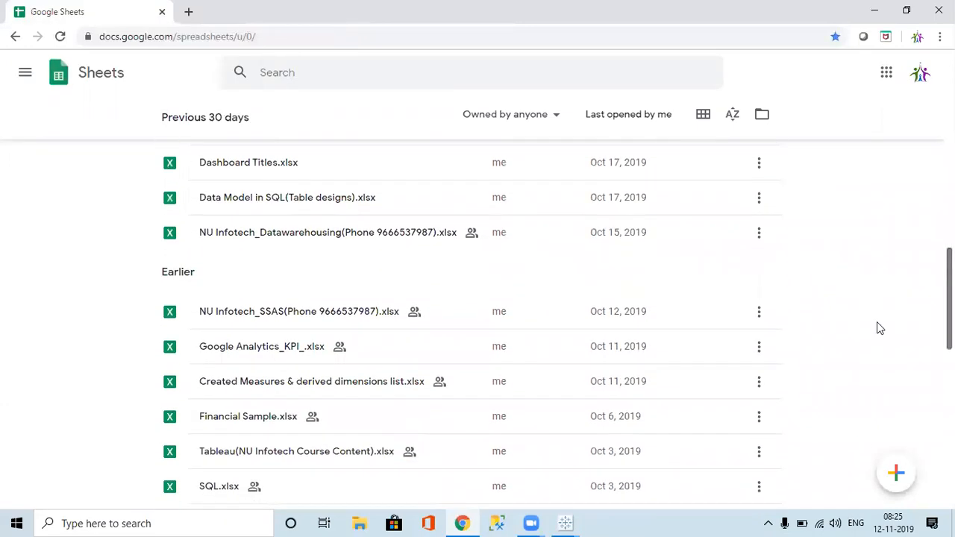
{"action": "left_click", "coordinate": [344, 313]}
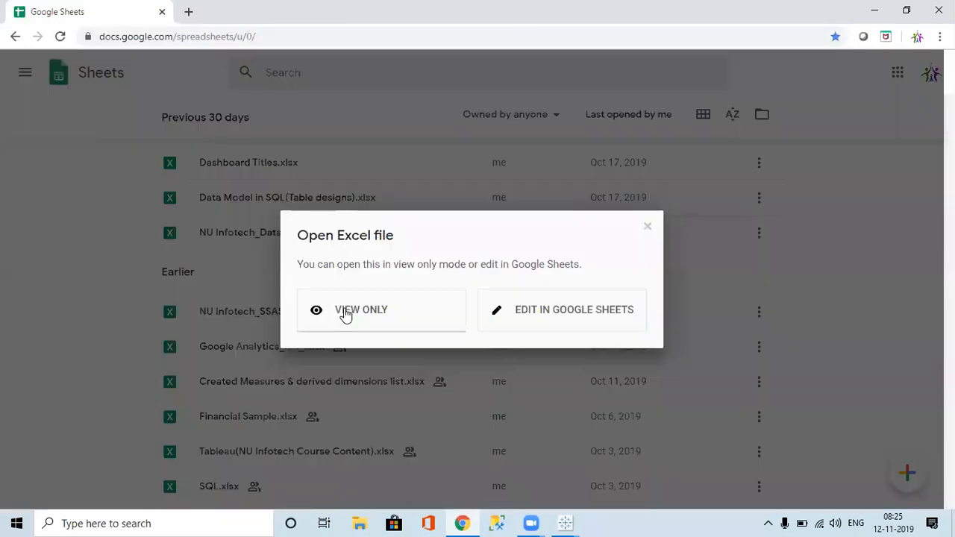
{"action": "left_click", "coordinate": [527, 315]}
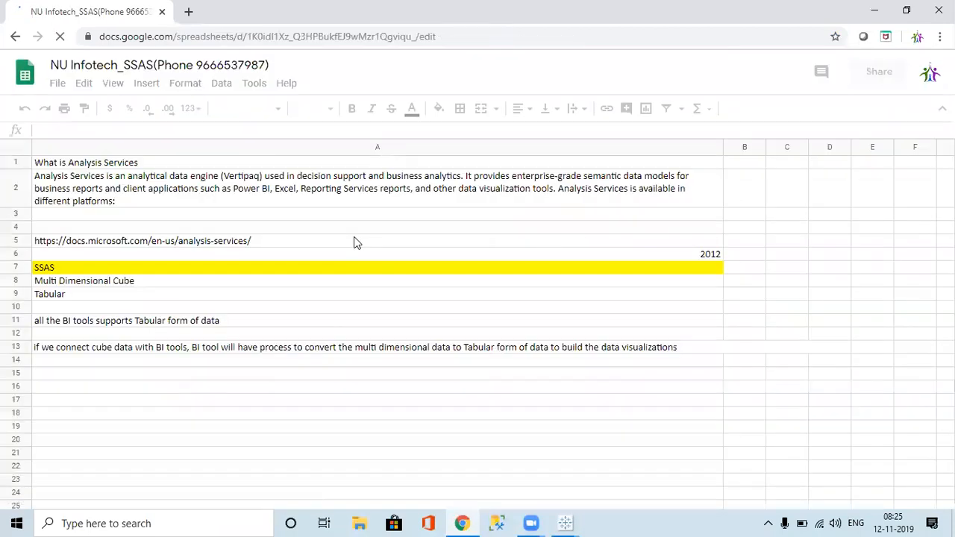